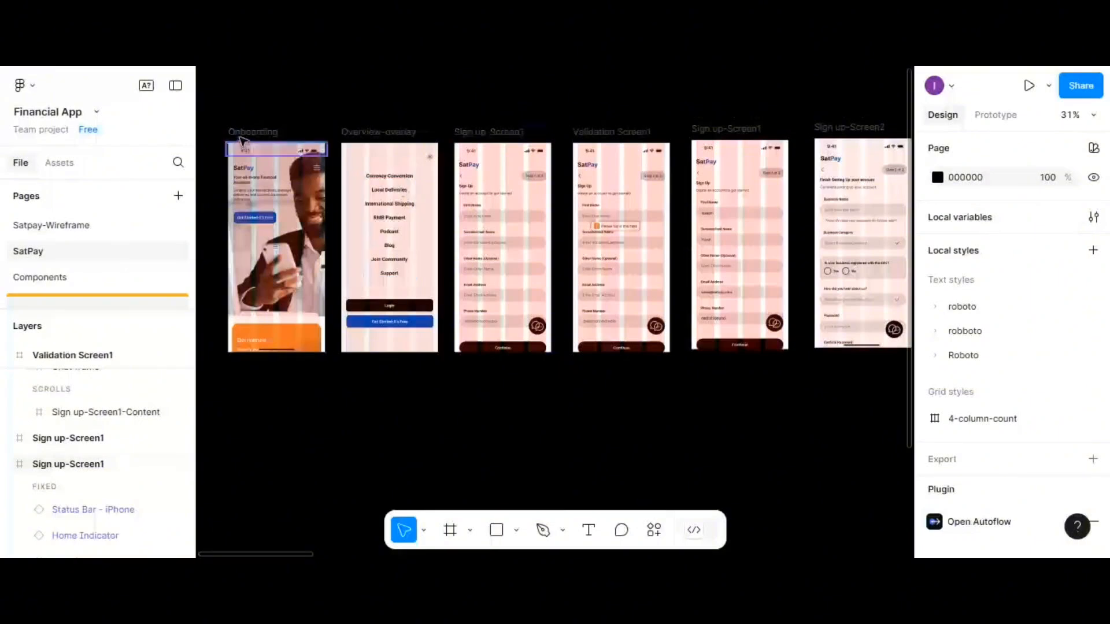
Move the Onboarding, Overview-overlay and first Sign up-Screen1 frames together to the left, opening a gap before Validation Screen1
{"action": "left_click", "coordinate": [247, 136]}
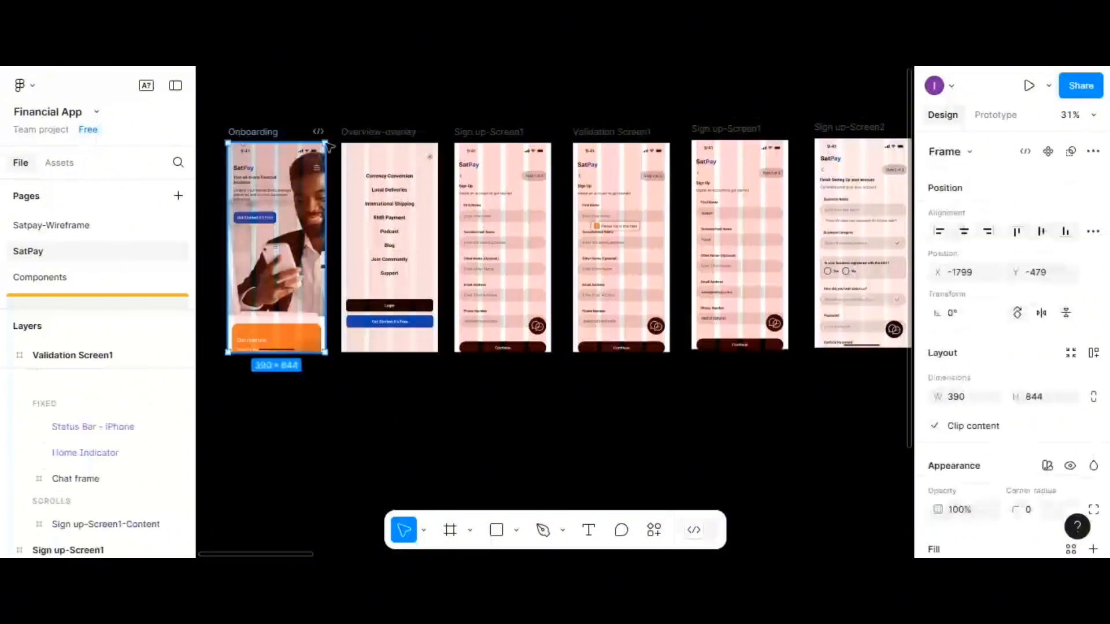
{"action": "left_click", "coordinate": [411, 133]}
{"action": "left_click", "coordinate": [488, 132]}
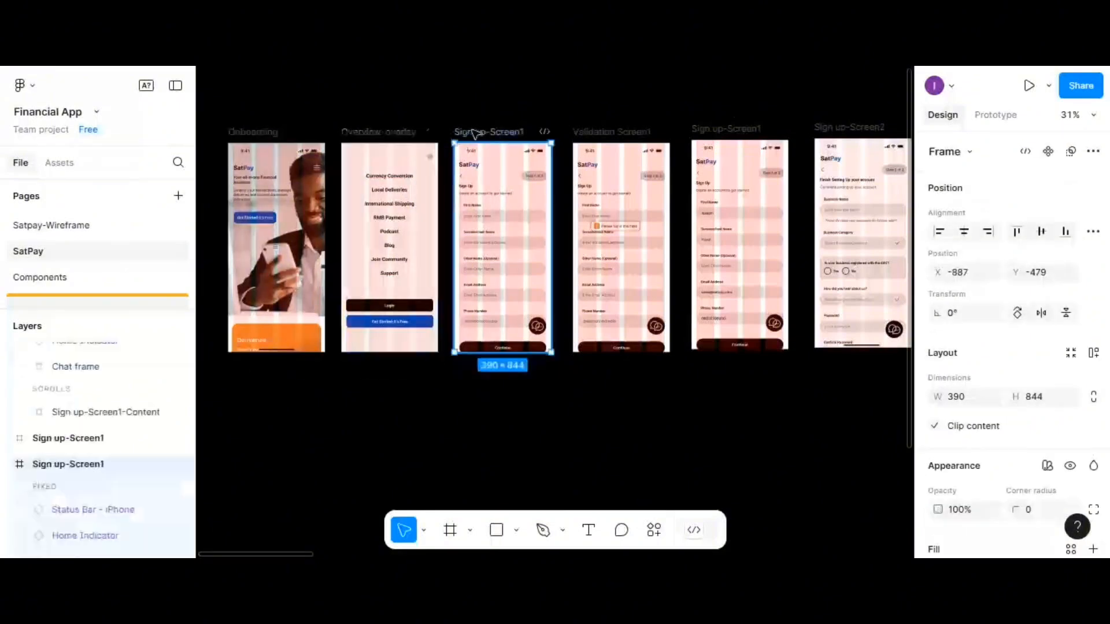
{"action": "left_click", "coordinate": [280, 134]}
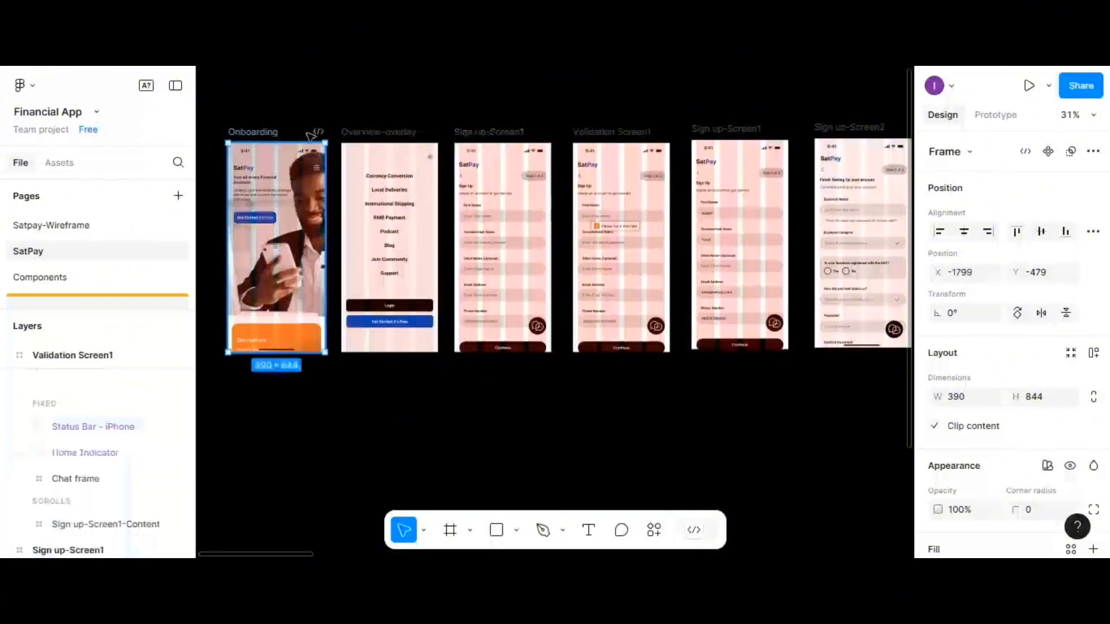
{"action": "left_click", "coordinate": [379, 136]}
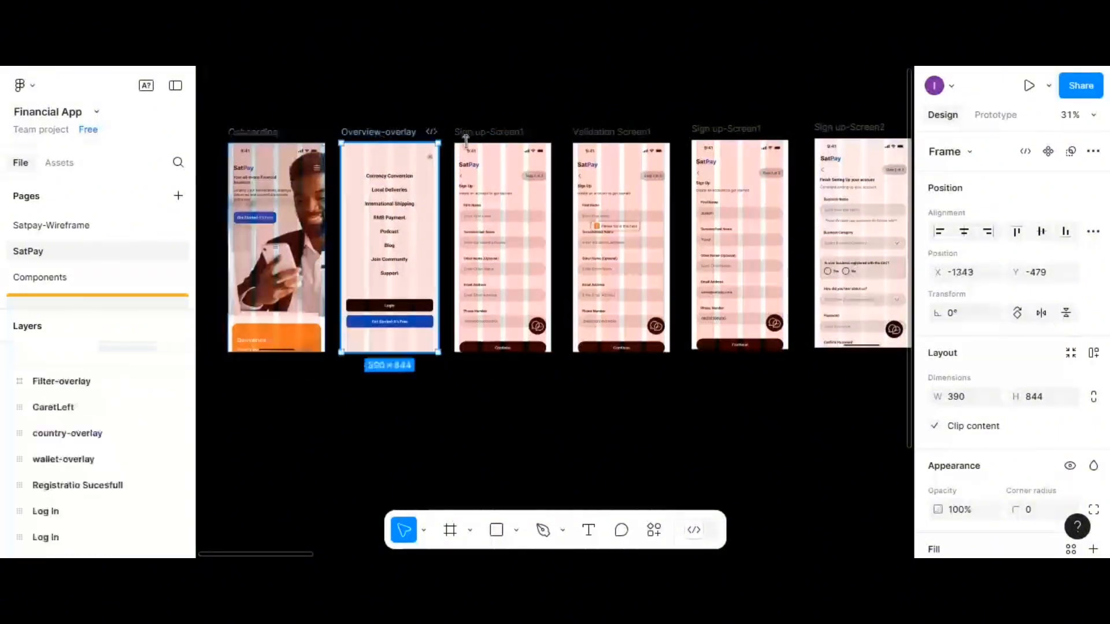
{"action": "left_click", "coordinate": [279, 135]}
{"action": "left_click", "coordinate": [404, 133], "text": "shift"}
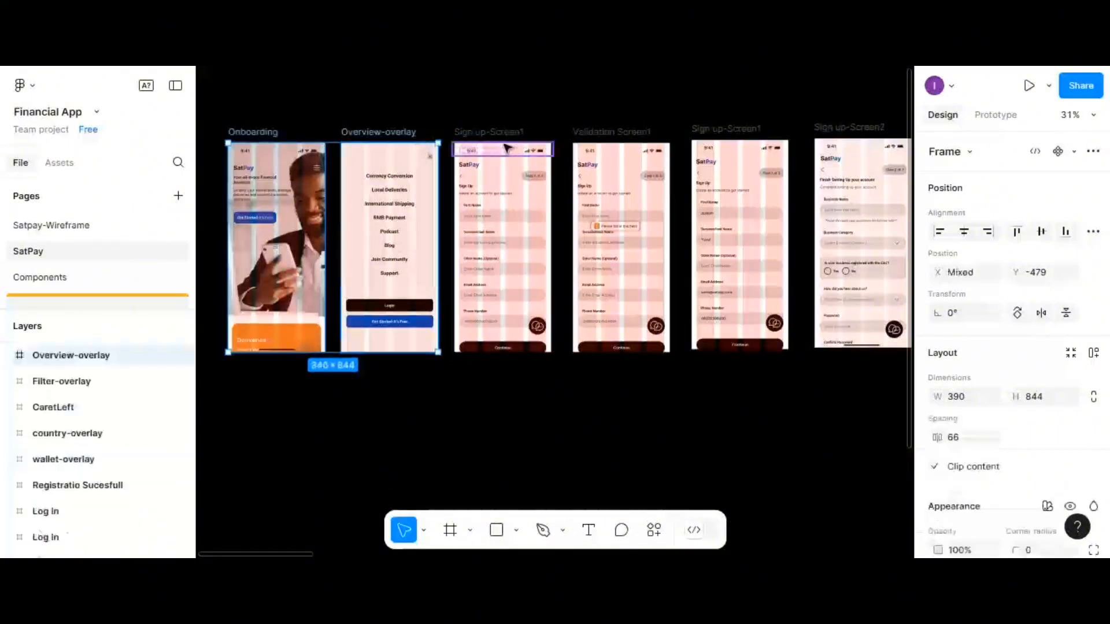
{"action": "left_click", "coordinate": [505, 137], "text": "shift"}
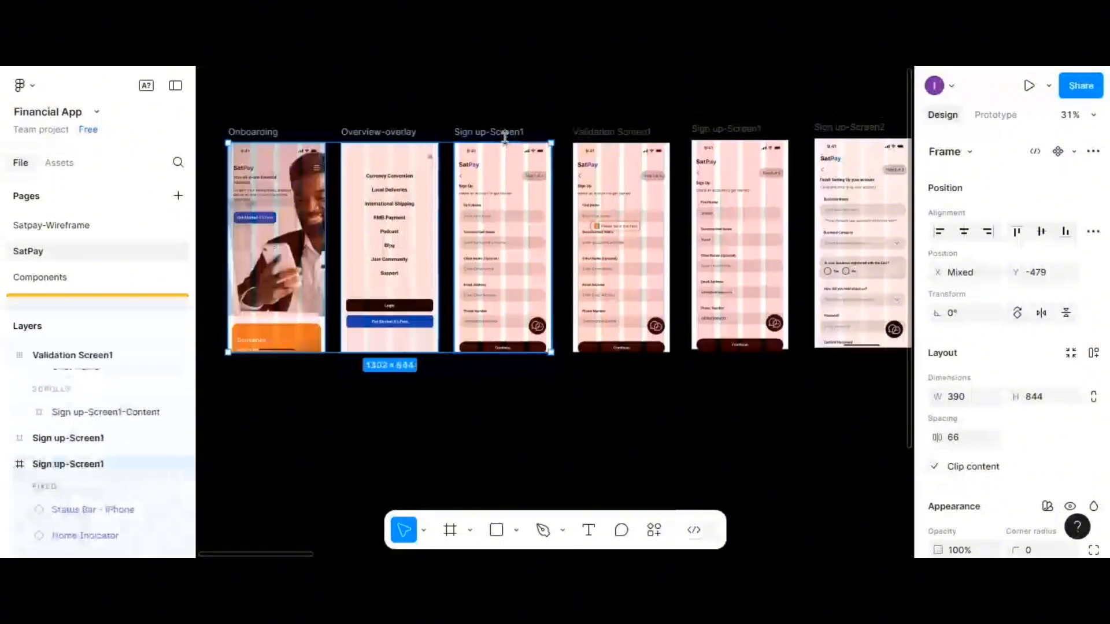
{"action": "left_click_drag", "start_coordinate": [509, 134], "coordinate": [273, 137]}
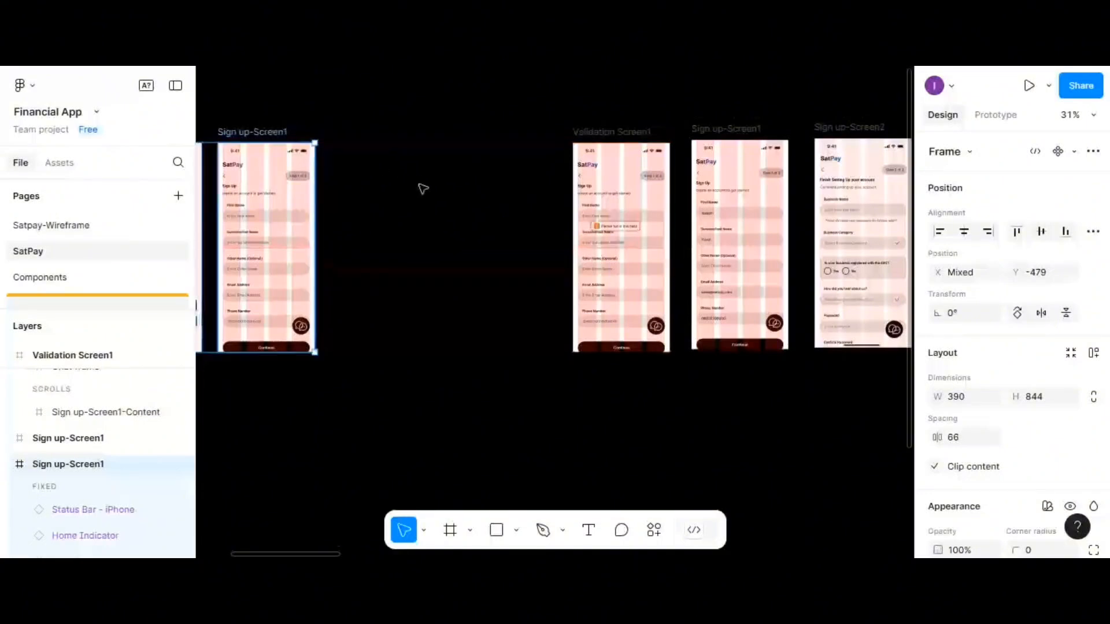
{"action": "left_click", "coordinate": [429, 199]}
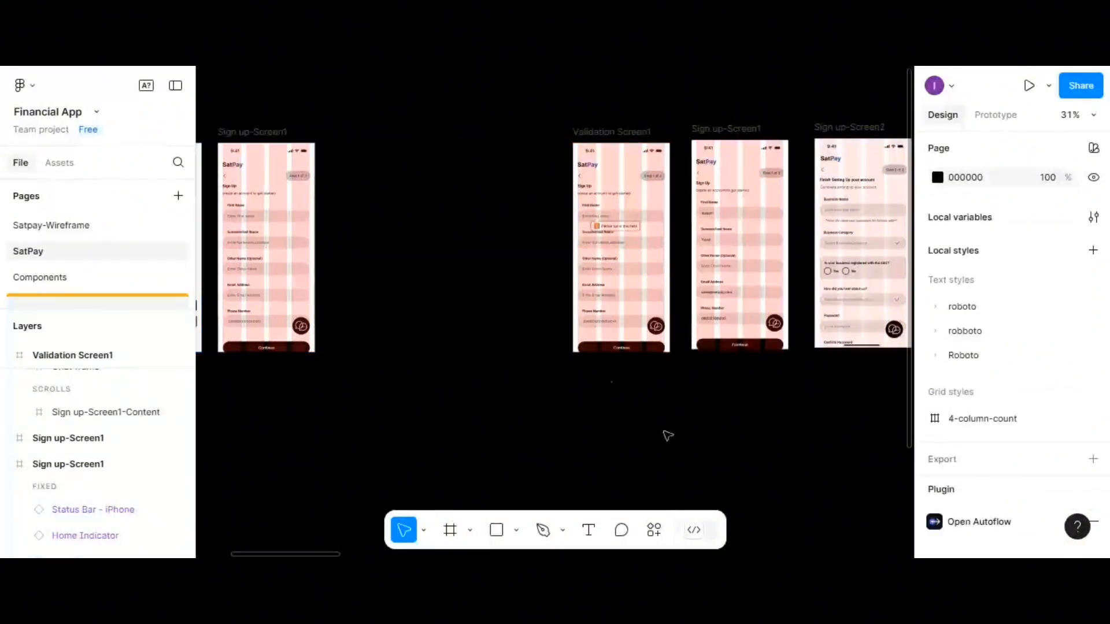
Add a new iPhone 13 & 14 frame, 390 × 844, on an empty area of the canvas
{"action": "left_click", "coordinate": [453, 530]}
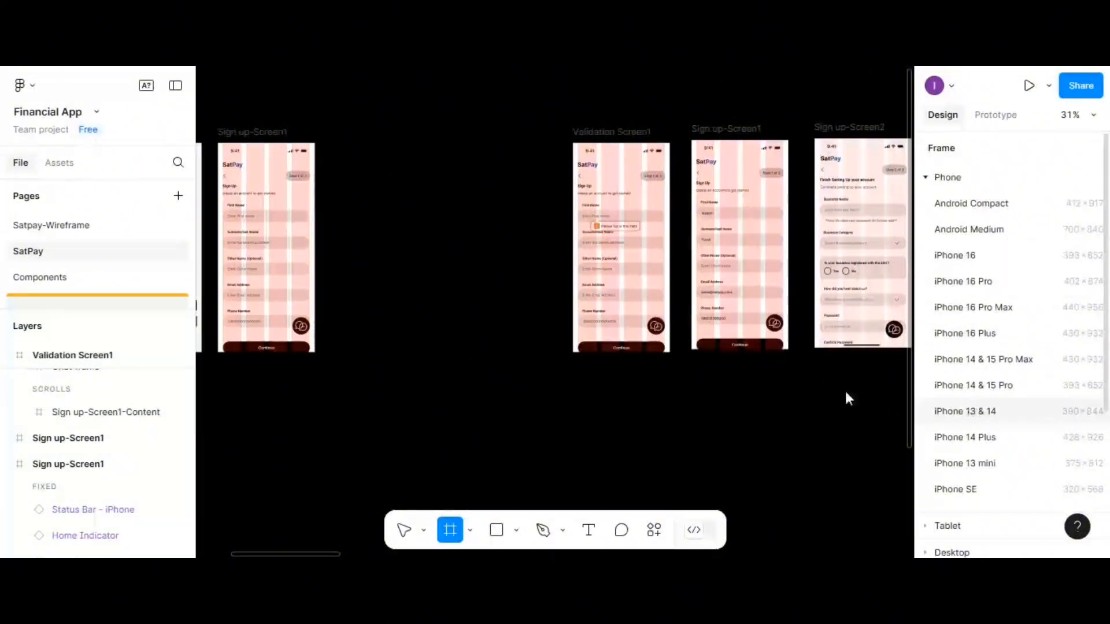
{"action": "left_click", "coordinate": [965, 411]}
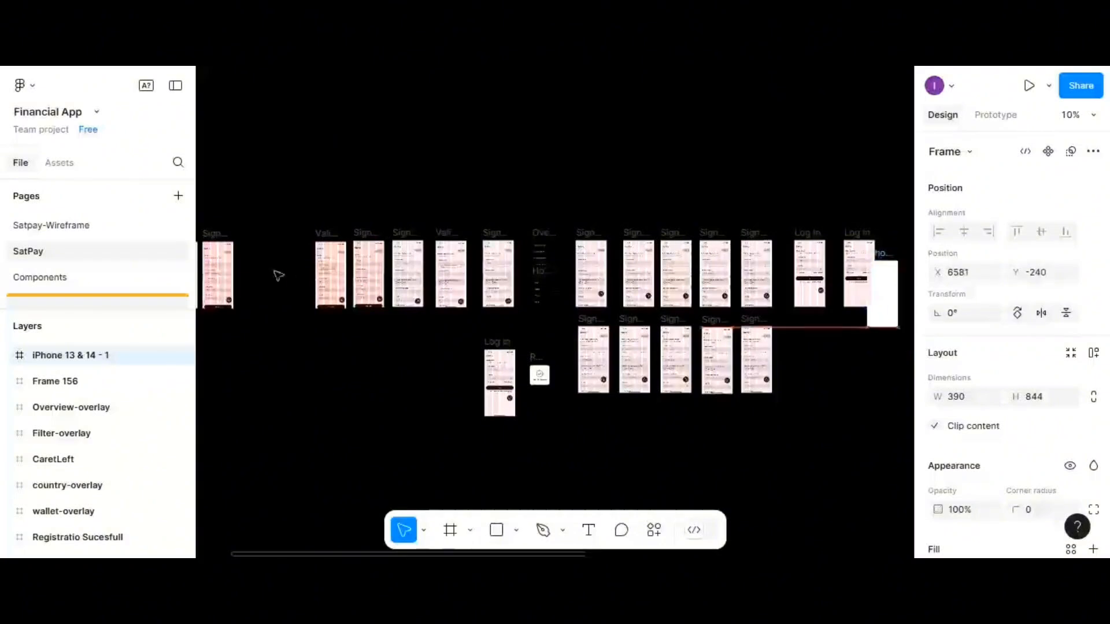
{"action": "key", "text": "shift+2"}
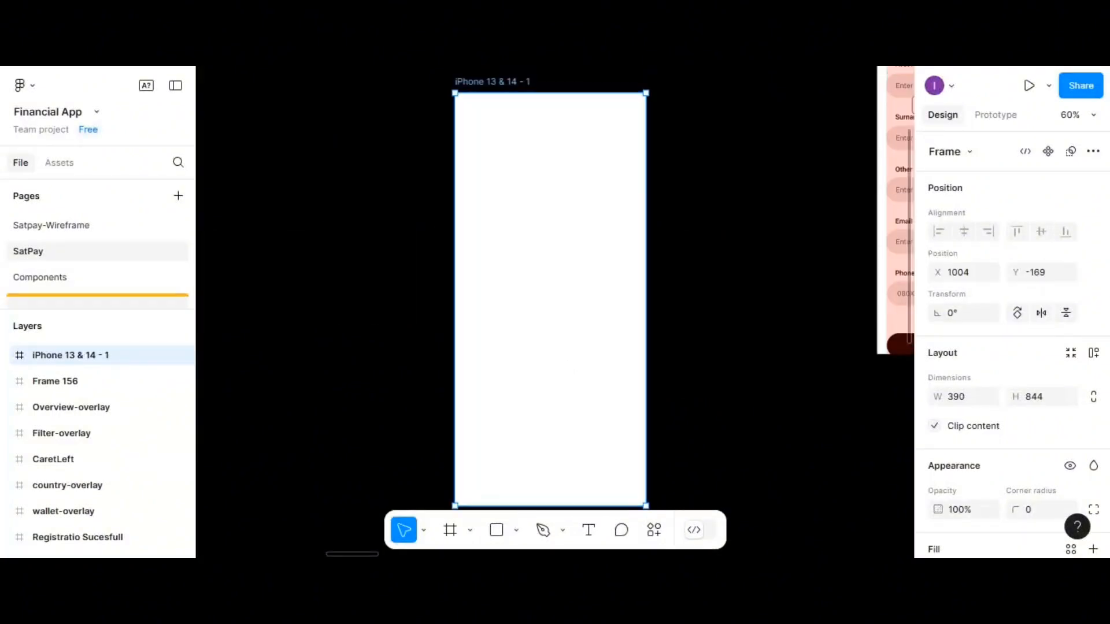
Rename the new iPhone 13 & 14 frame as chat-page
{"action": "double_click", "coordinate": [475, 83]}
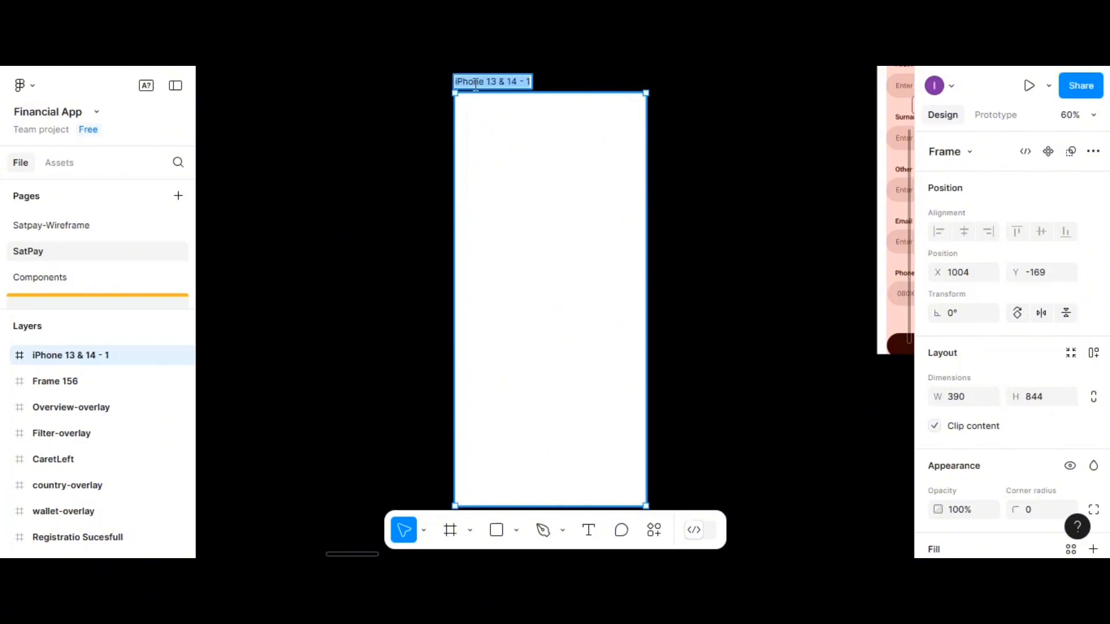
{"action": "type", "text": "chat"}
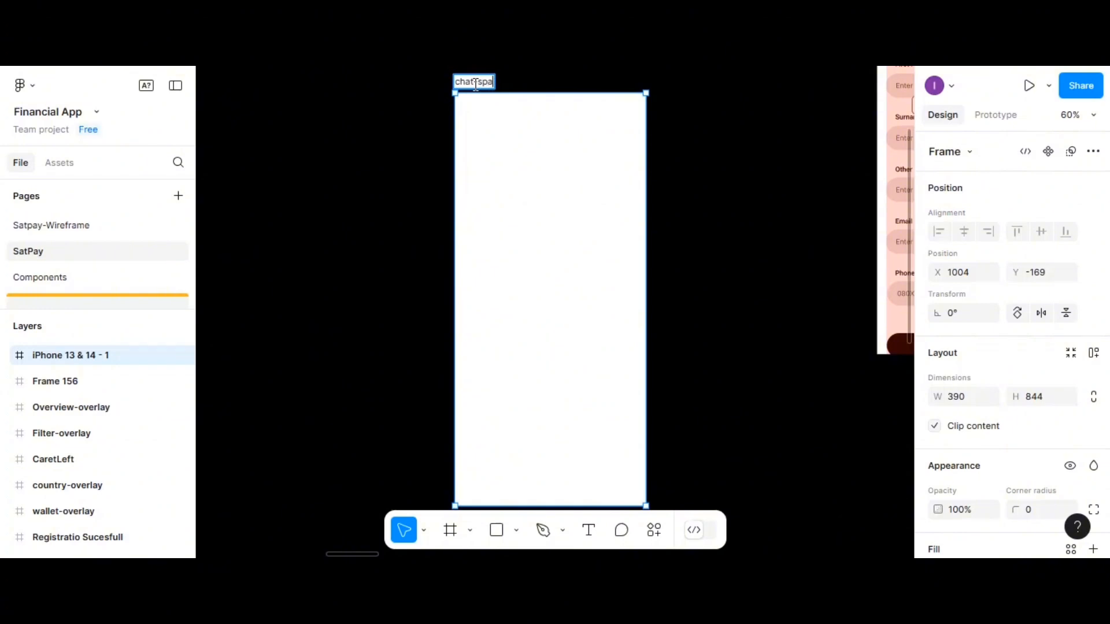
{"action": "type", "text": "spag"}
{"action": "key", "text": "BackSpace"}
{"action": "key", "text": "BackSpace"}
{"action": "key", "text": "BackSpace"}
{"action": "key", "text": "BackSpace"}
{"action": "type", "text": "page"}
{"action": "key", "text": "Return"}
Apply the 4-column-count grid style to the chat-page frame
{"action": "scroll", "coordinate": [1006, 376], "scroll_direction": "down", "scroll_amount": 4}
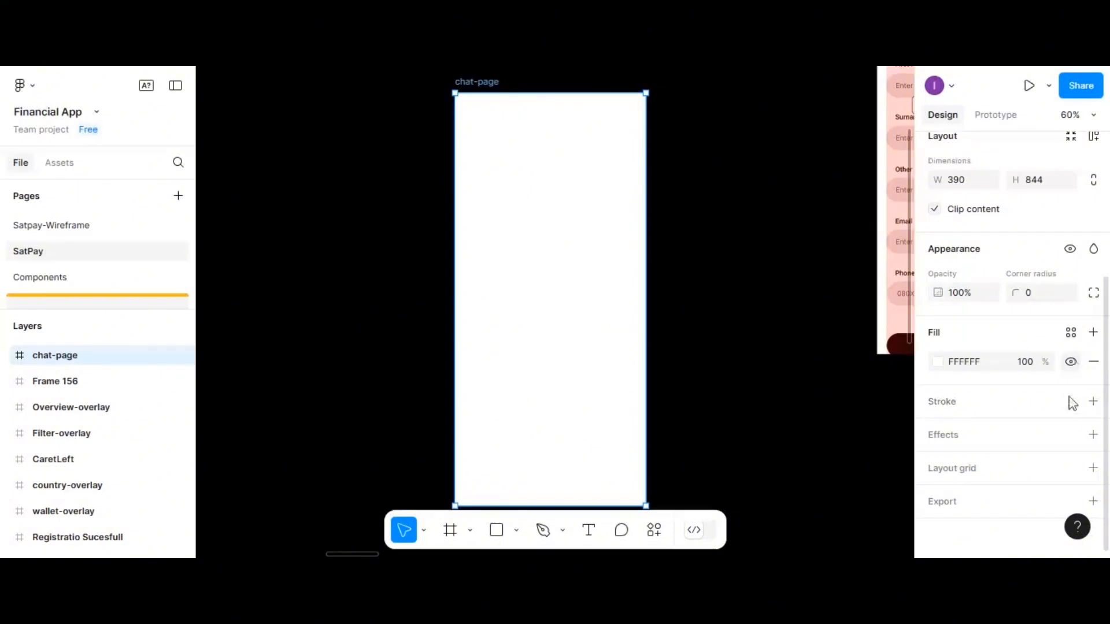
{"action": "left_click", "coordinate": [1070, 469]}
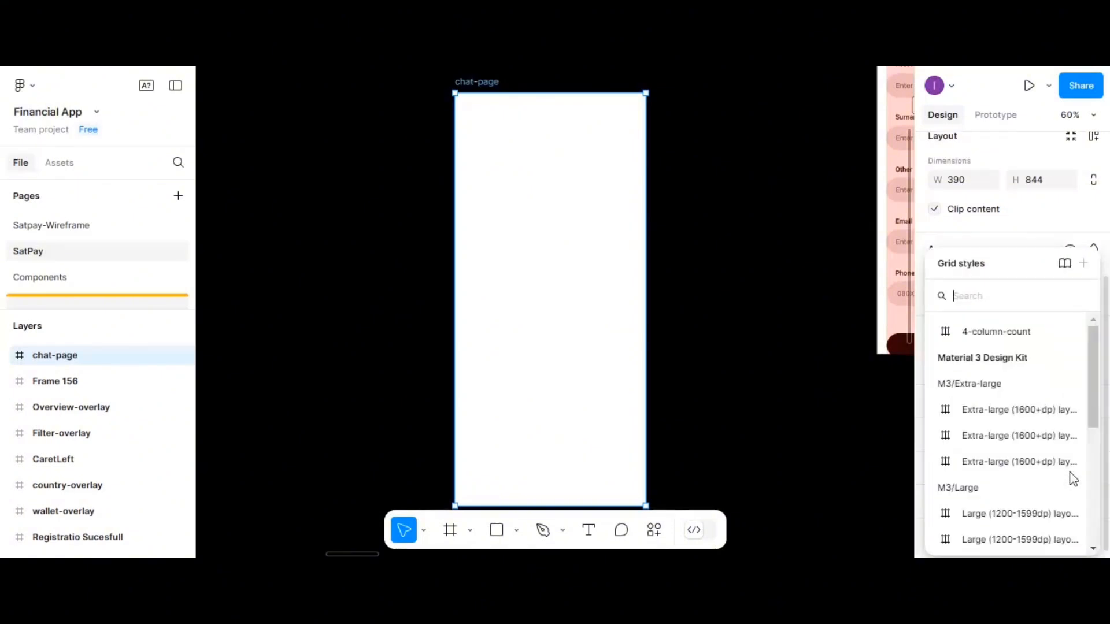
{"action": "left_click", "coordinate": [1009, 330]}
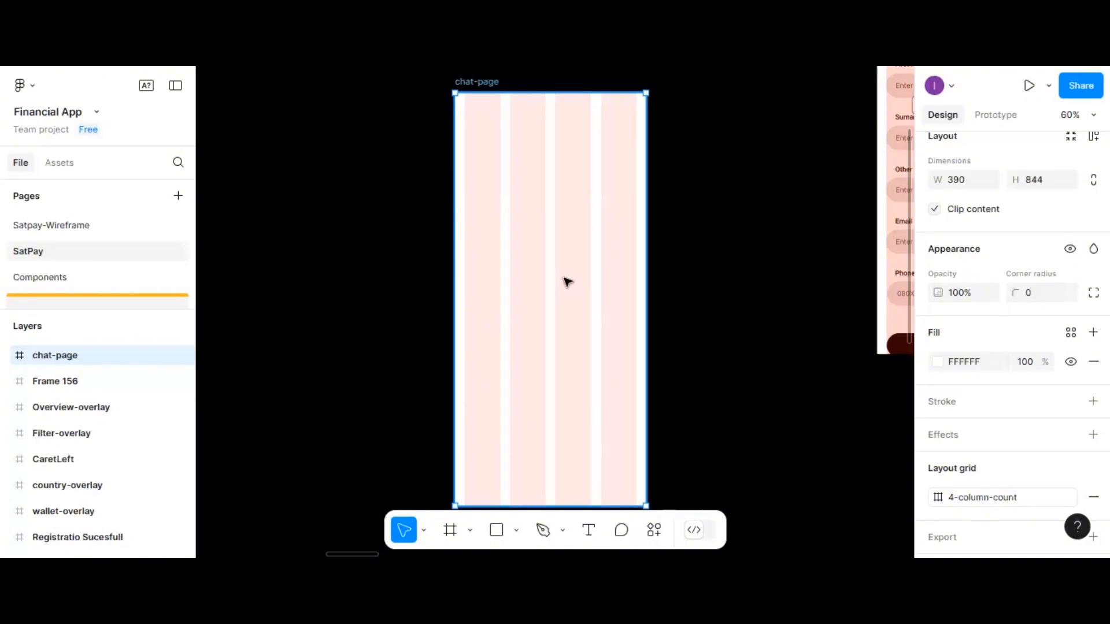
Draw a 390-wide header frame across the upper part of chat-page and set its height to 60
{"action": "left_click", "coordinate": [451, 530]}
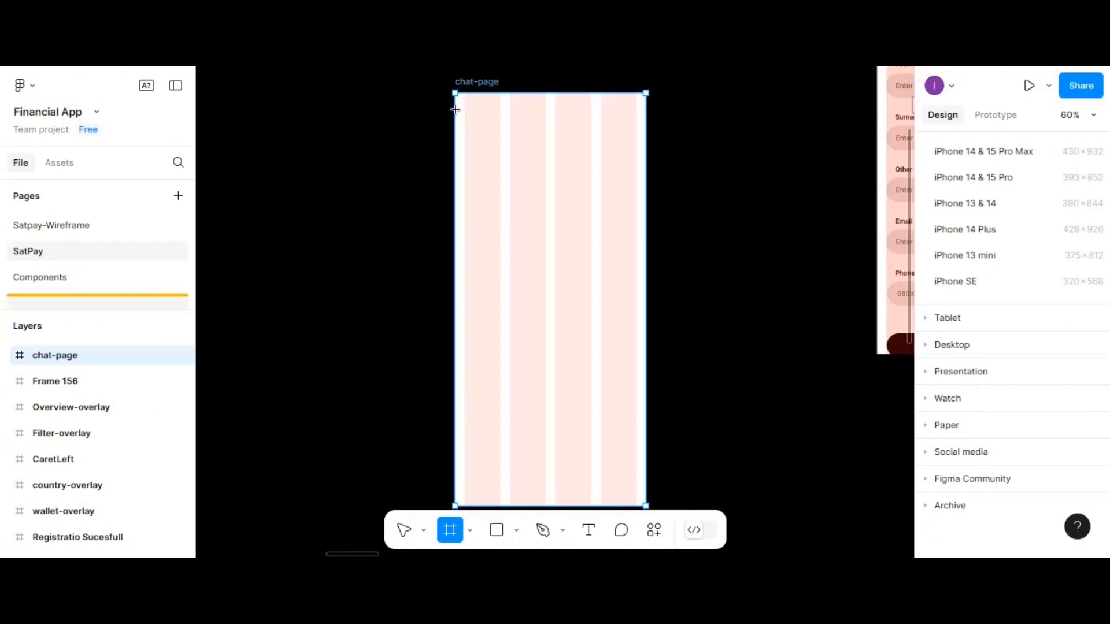
{"action": "left_click_drag", "start_coordinate": [457, 111], "coordinate": [646, 149]}
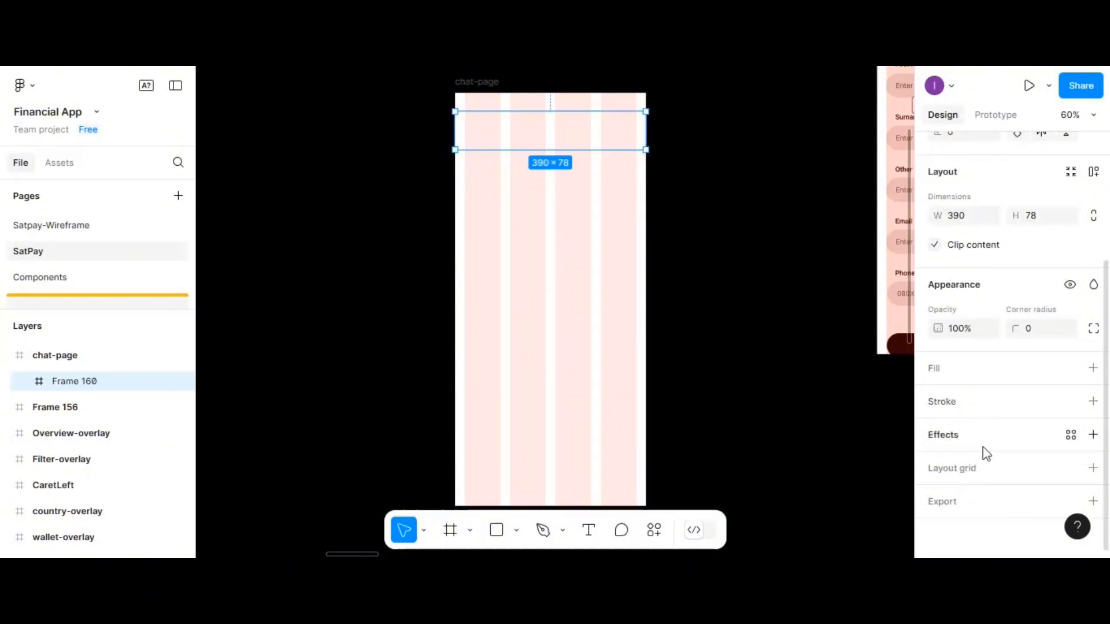
{"action": "left_click", "coordinate": [1041, 223]}
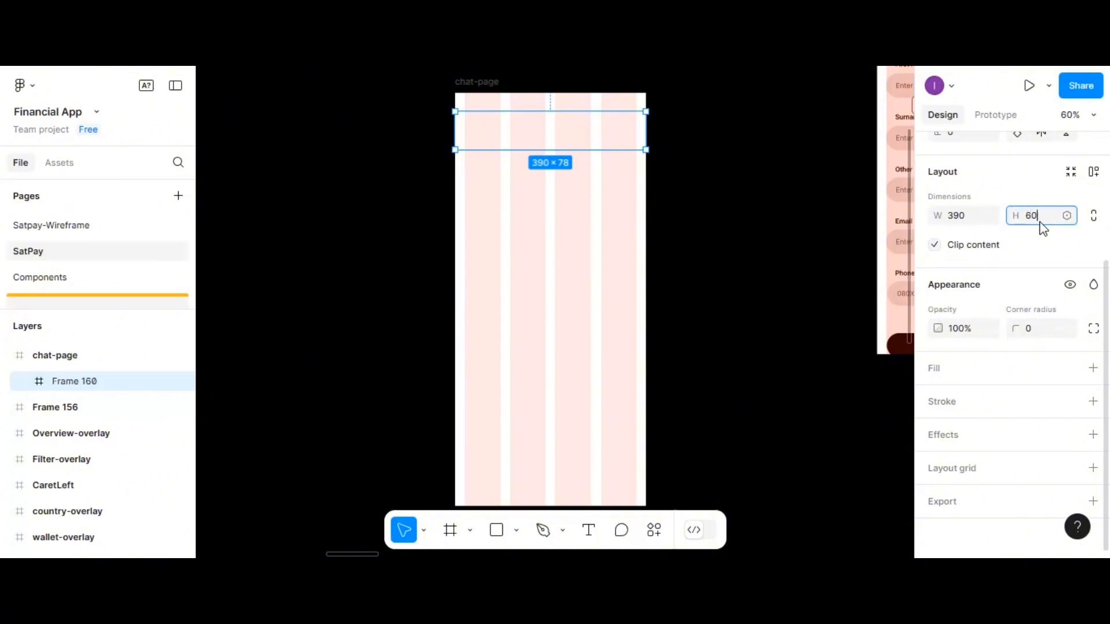
{"action": "key", "text": "Return"}
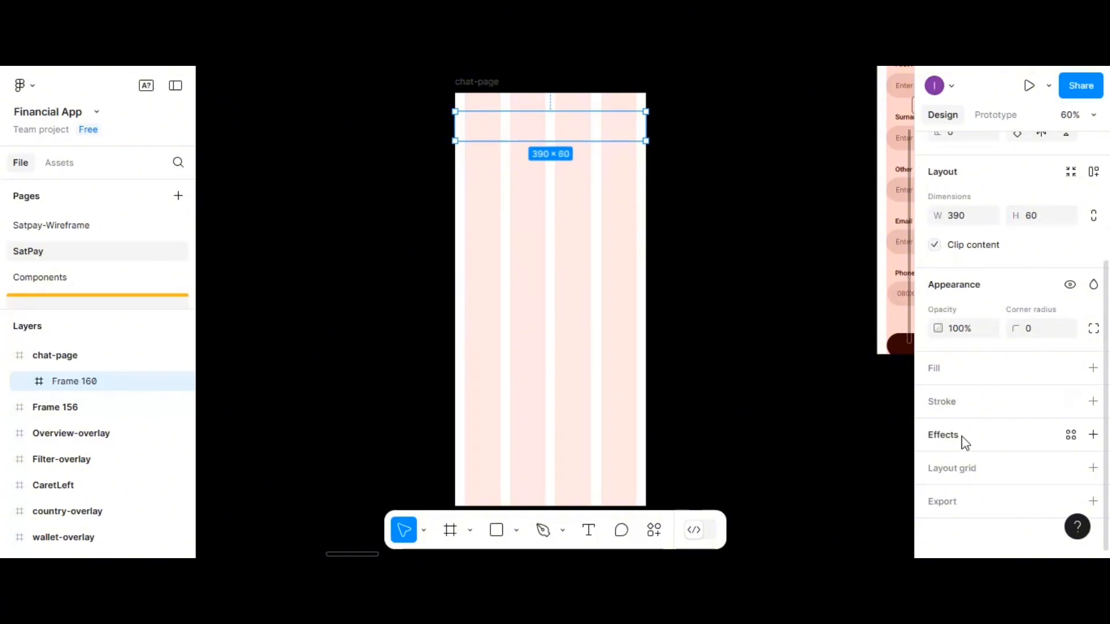
Fill the header frame with blue 0047B3 and move it flush with the top edge of chat-page
{"action": "left_click", "coordinate": [936, 373]}
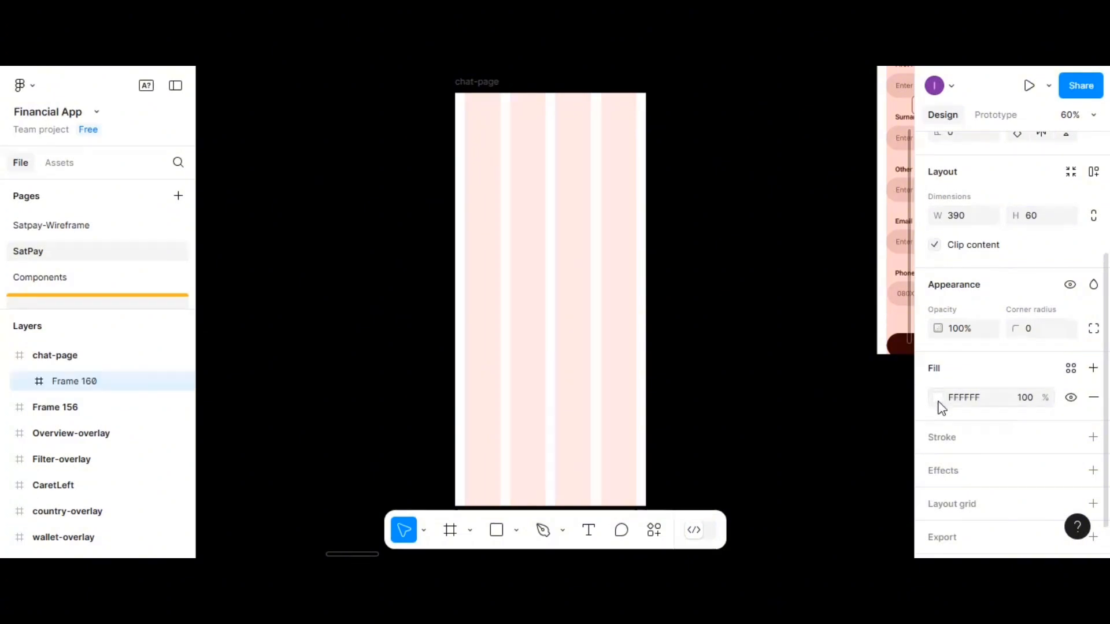
{"action": "left_click", "coordinate": [937, 399]}
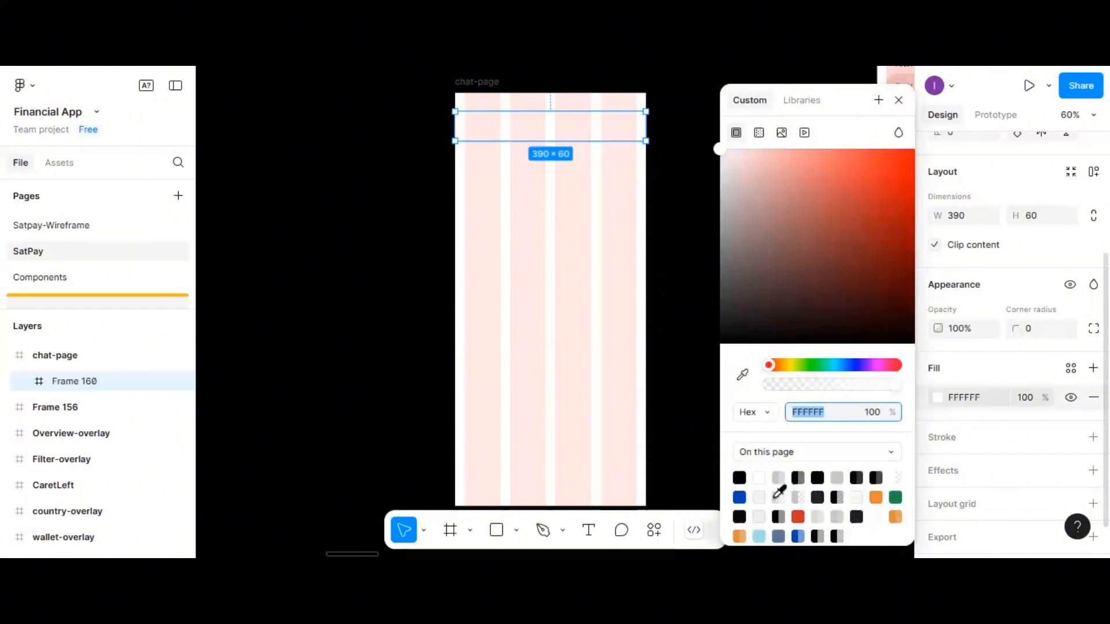
{"action": "left_click", "coordinate": [739, 497]}
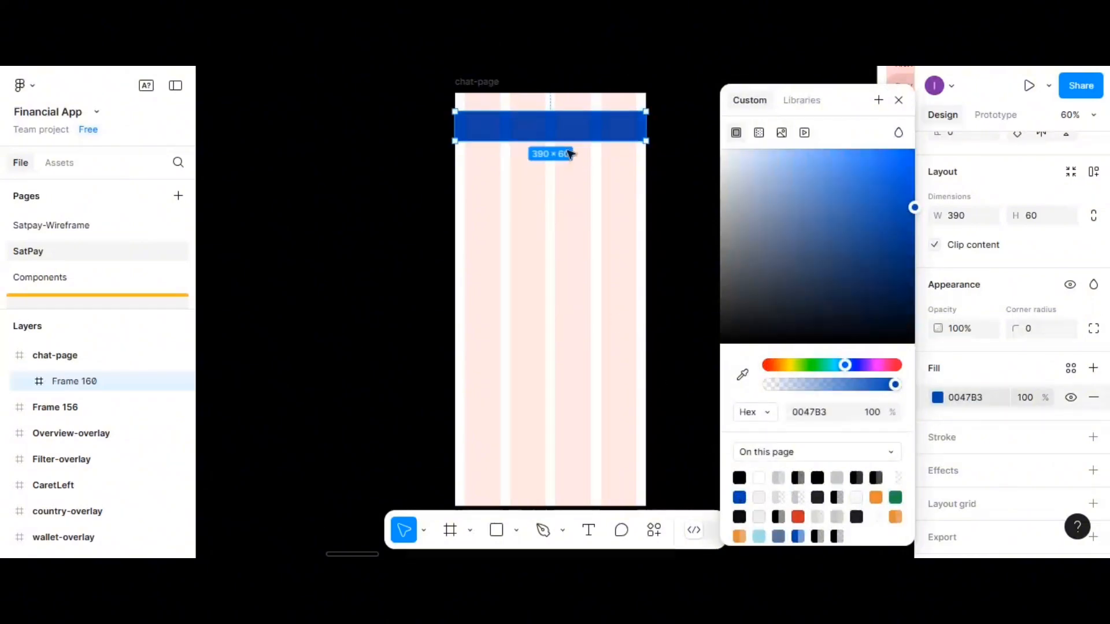
{"action": "left_click_drag", "start_coordinate": [572, 136], "coordinate": [572, 120]}
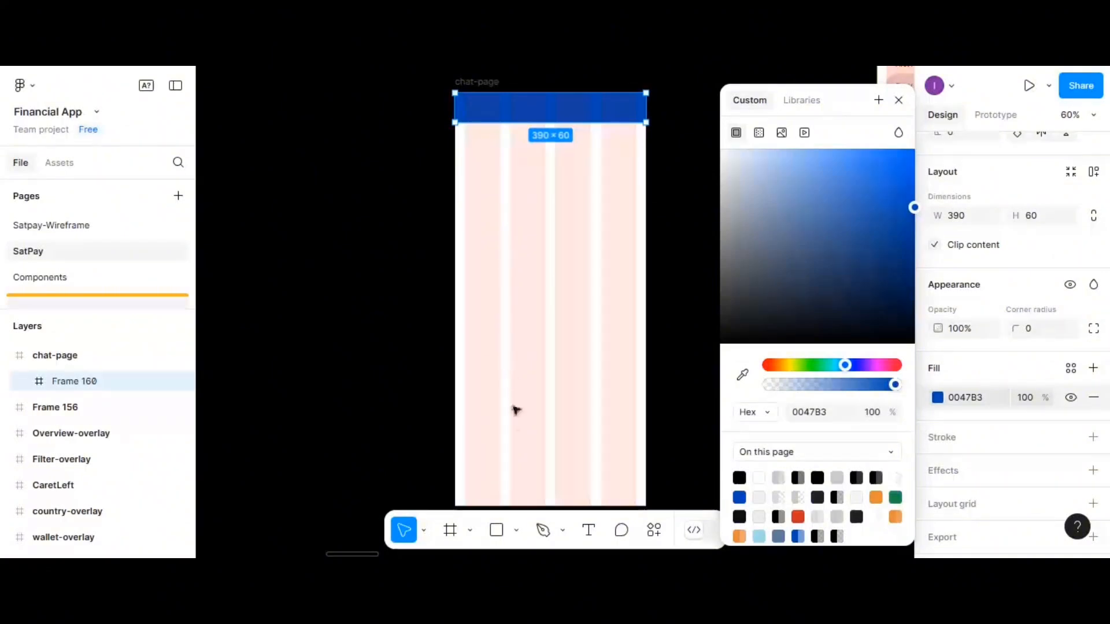
Insert the CaretLeft icon into chat-page with the Phosphor Icons plugin, searching for "arrow"
{"action": "right_click", "coordinate": [523, 463]}
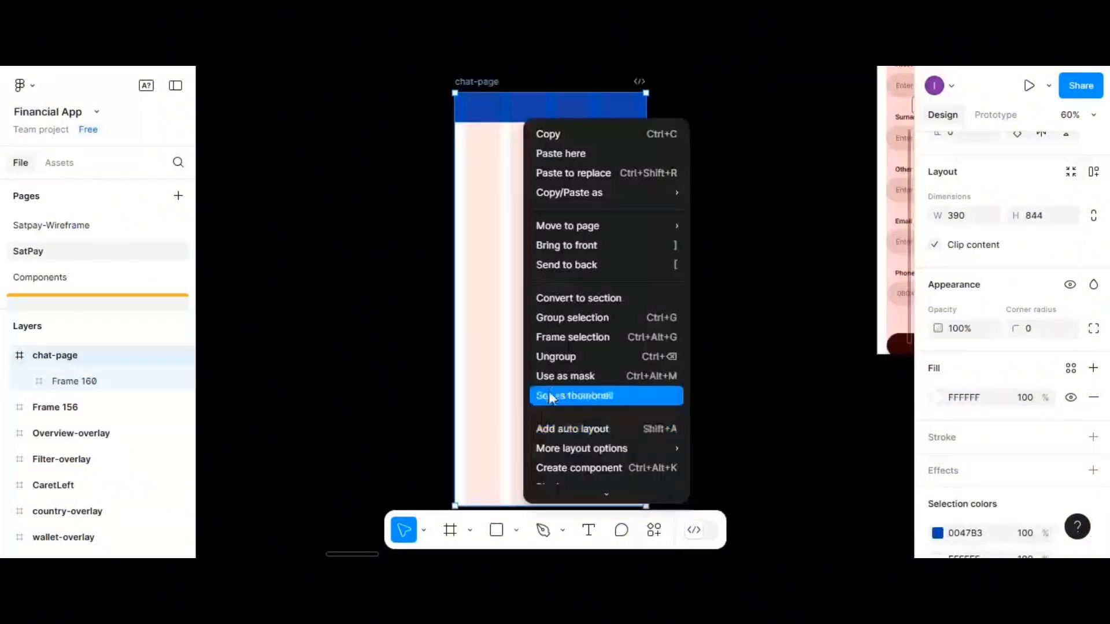
{"action": "scroll", "coordinate": [567, 399], "scroll_direction": "down", "scroll_amount": 3}
{"action": "mouse_move", "coordinate": [561, 369]}
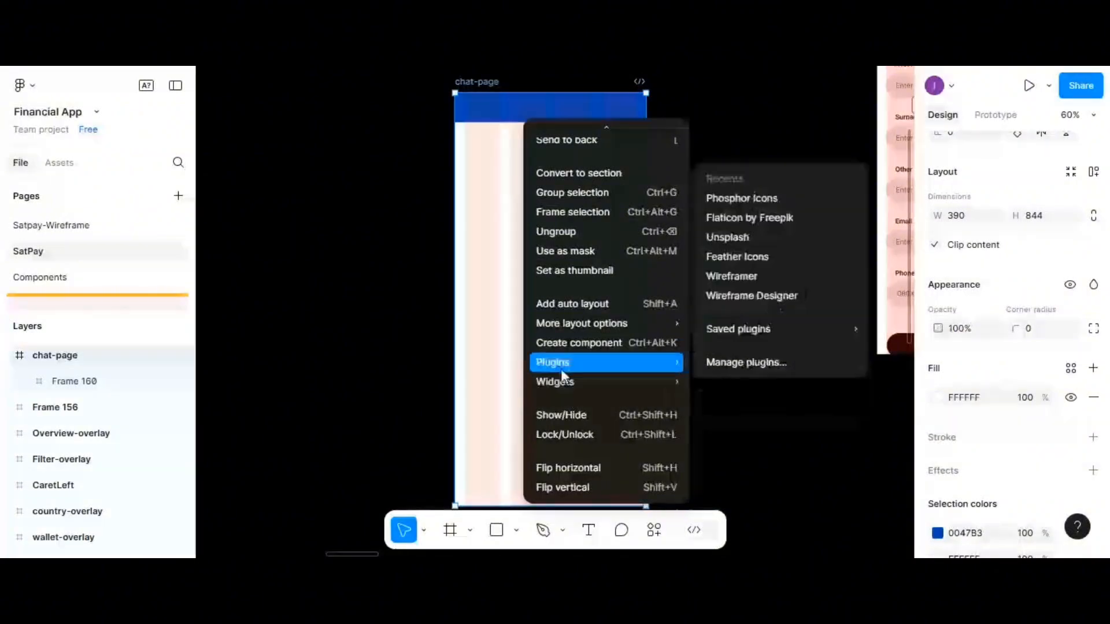
{"action": "left_click", "coordinate": [745, 200]}
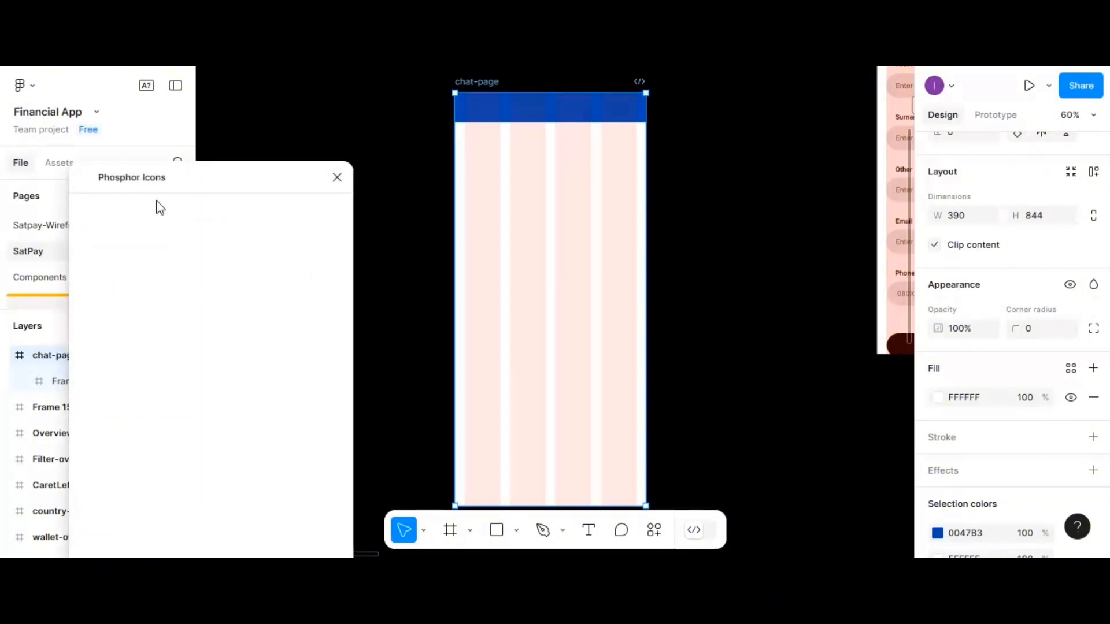
{"action": "left_click", "coordinate": [146, 212]}
{"action": "type", "text": "a"}
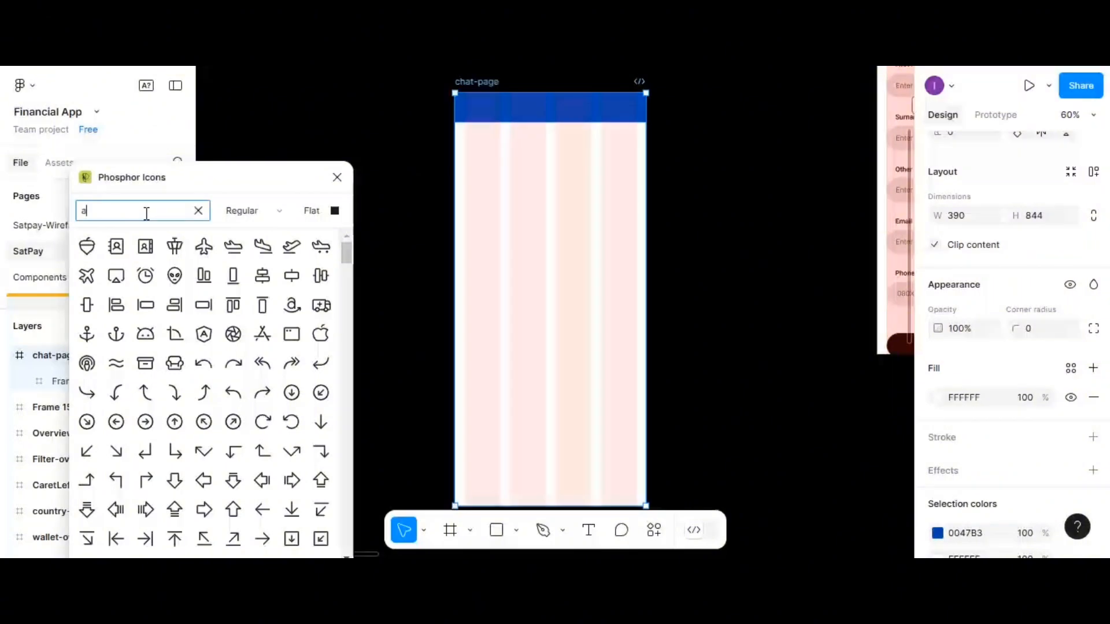
{"action": "type", "text": "rrow"}
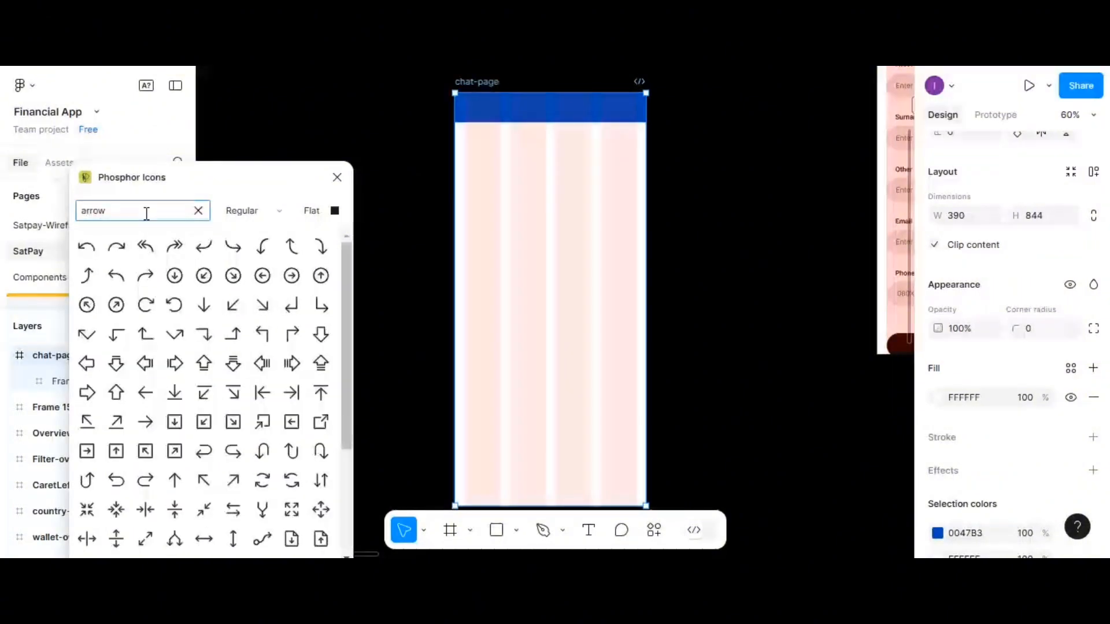
{"action": "scroll", "coordinate": [278, 439], "scroll_direction": "down", "scroll_amount": 3}
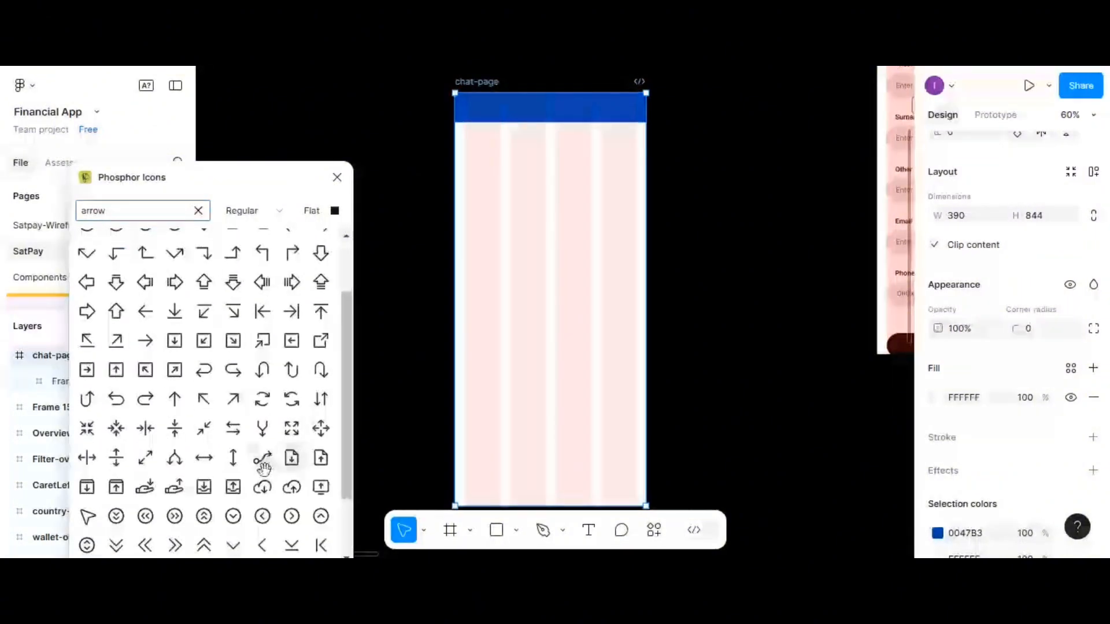
{"action": "left_click", "coordinate": [263, 547]}
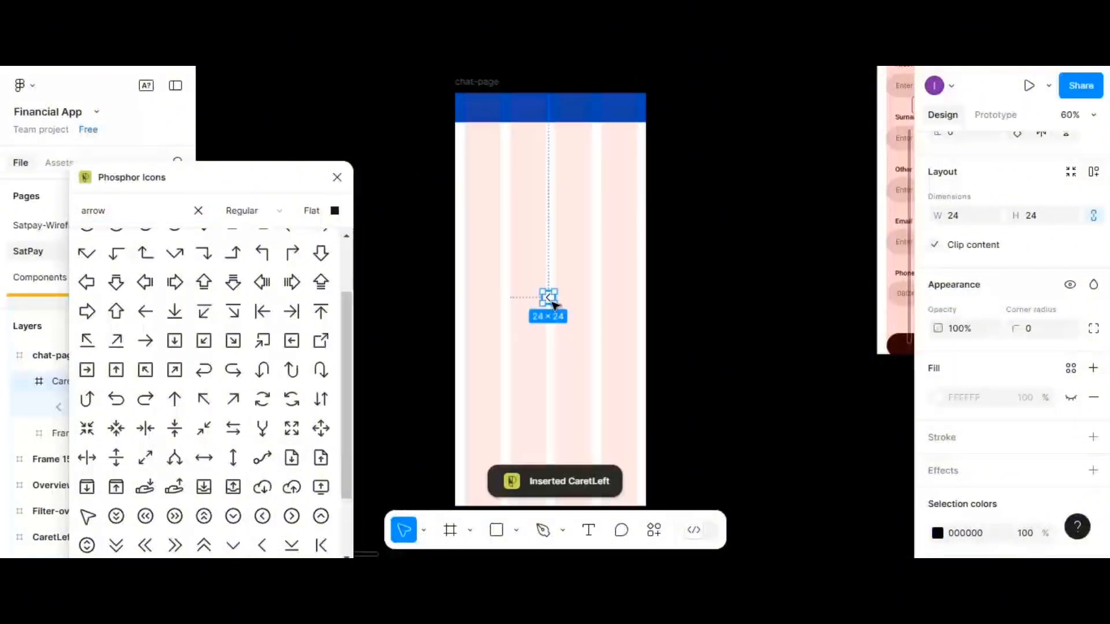
Move the CaretLeft icon into the left end of the blue header frame and close the Phosphor Icons plugin
{"action": "left_click_drag", "start_coordinate": [548, 297], "coordinate": [471, 115]}
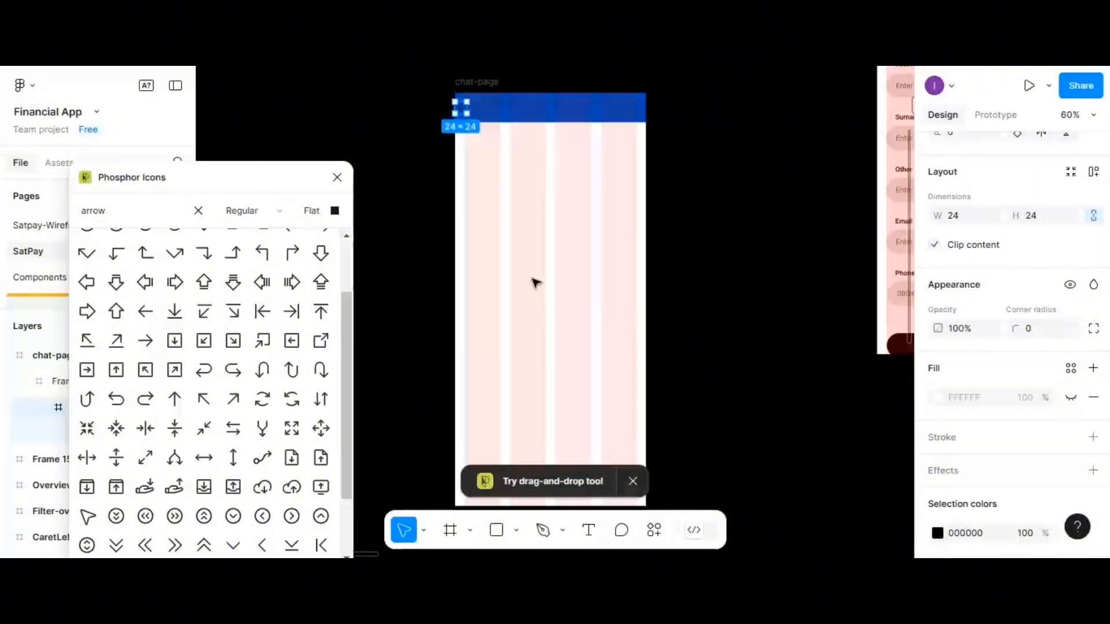
{"action": "scroll", "coordinate": [534, 282], "scroll_direction": "up", "scroll_amount": 1}
{"action": "scroll", "coordinate": [538, 285], "scroll_direction": "up", "scroll_amount": 3}
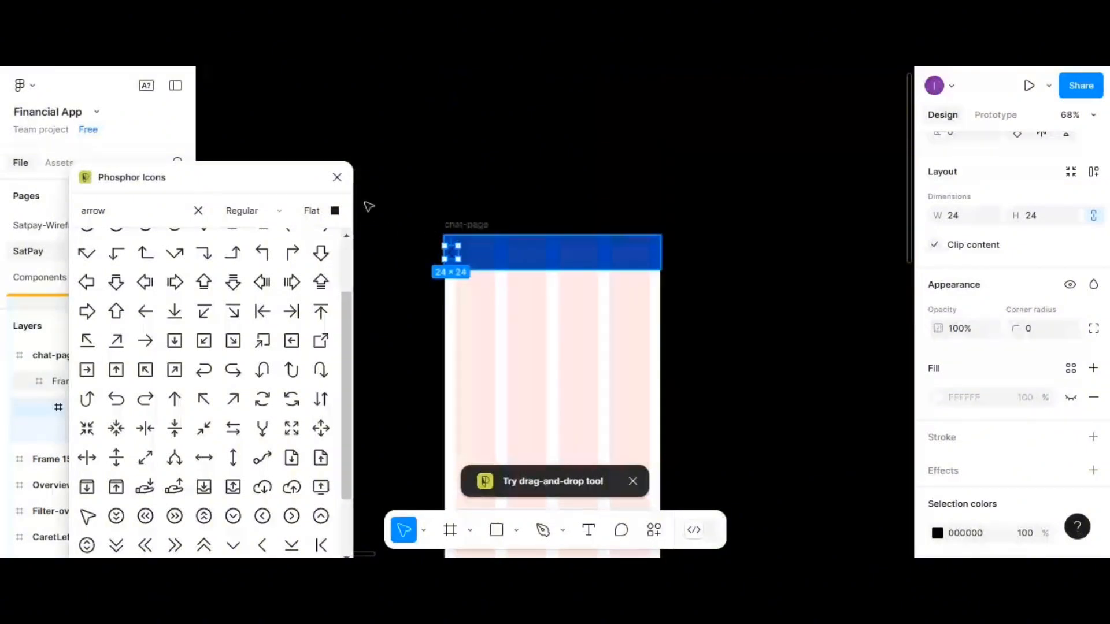
{"action": "left_click", "coordinate": [338, 178]}
{"action": "scroll", "coordinate": [520, 219], "scroll_direction": "up", "scroll_amount": 5}
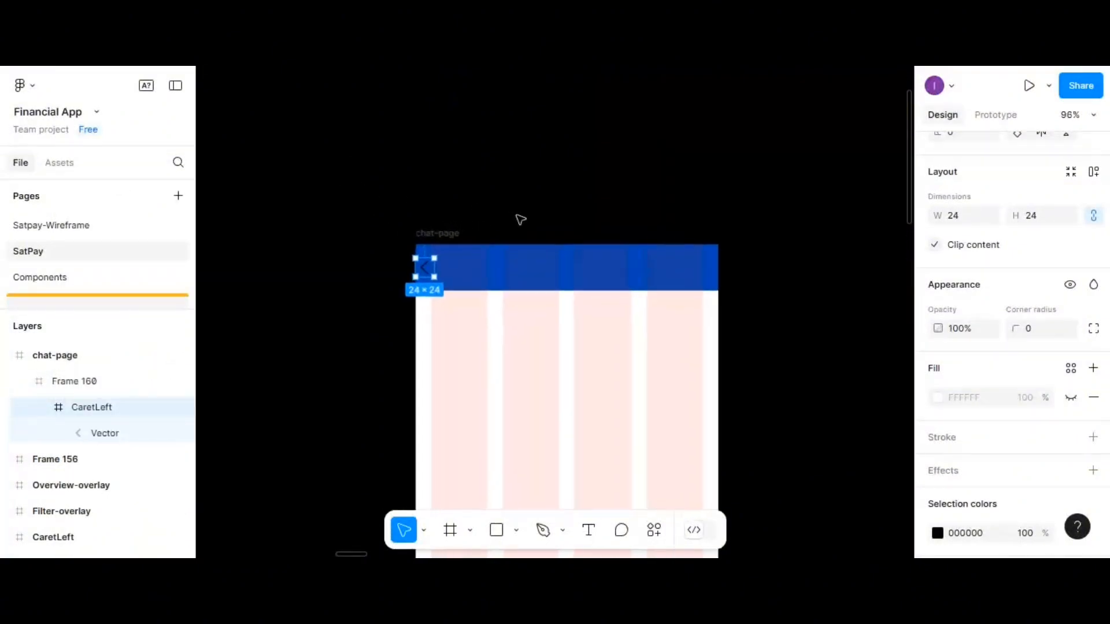
{"action": "scroll", "coordinate": [521, 218], "scroll_direction": "up", "scroll_amount": 2}
{"action": "scroll", "coordinate": [587, 379], "scroll_direction": "down", "scroll_amount": 3}
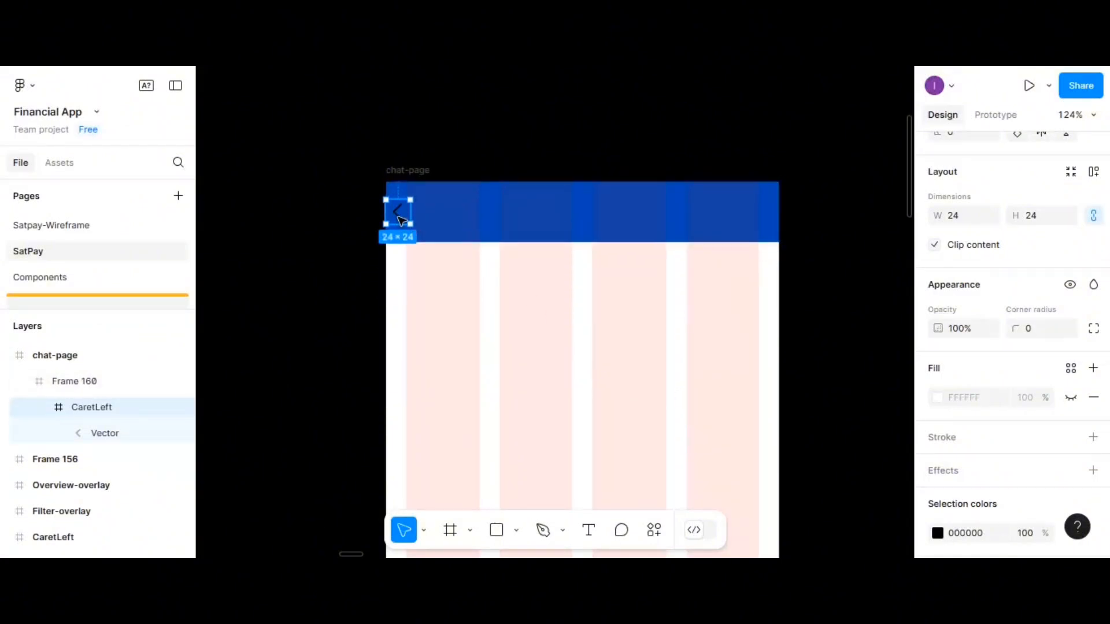
Recolour the CaretLeft icon's vector in the blue header to white
{"action": "double_click", "coordinate": [399, 219]}
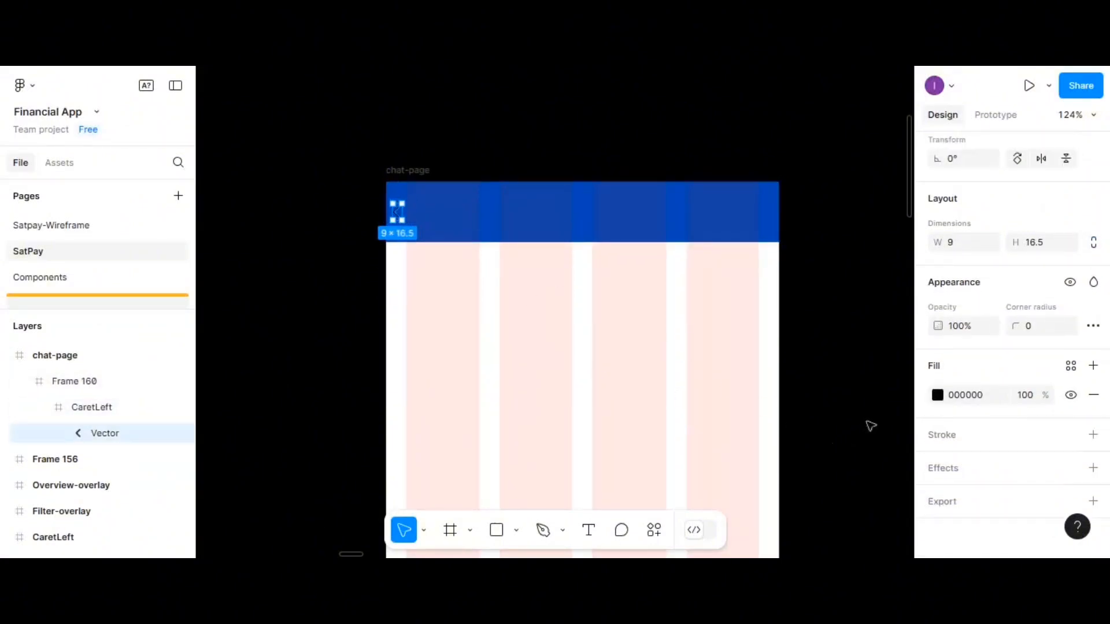
{"action": "left_click", "coordinate": [938, 395]}
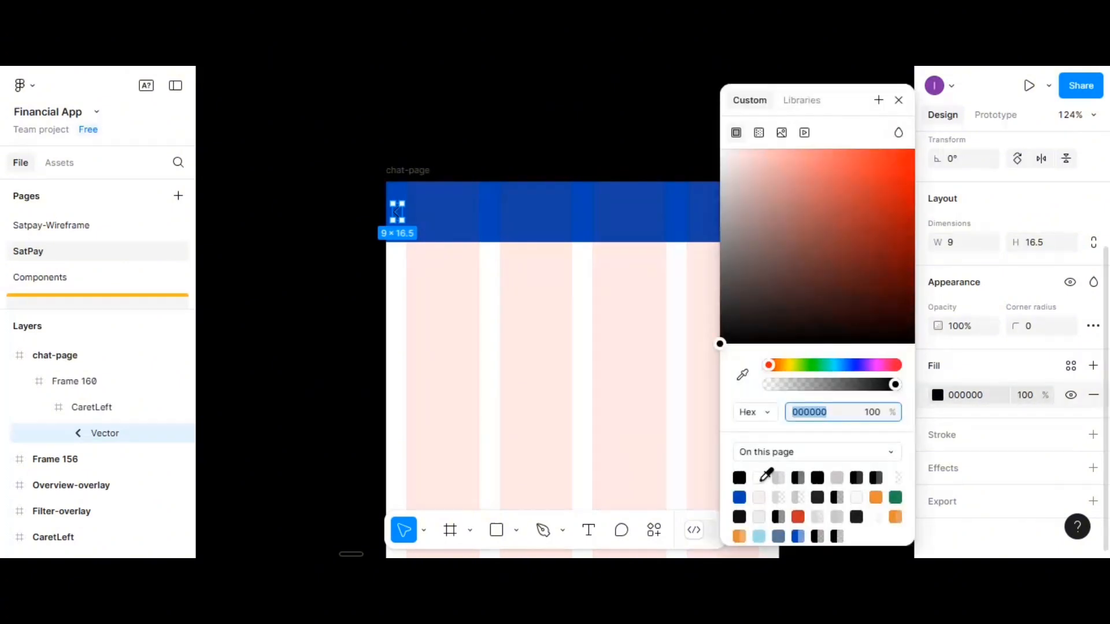
{"action": "left_click", "coordinate": [761, 479]}
{"action": "left_click", "coordinate": [512, 324]}
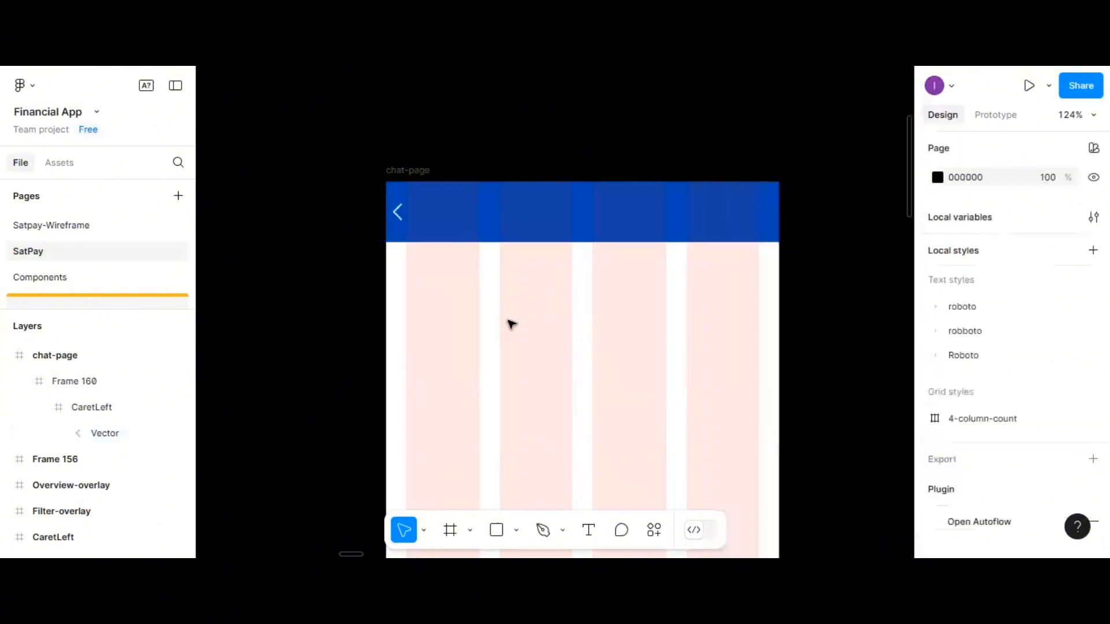
Move the CaretLeft icon inward within the header to the start of the first grid column
{"action": "double_click", "coordinate": [399, 214]}
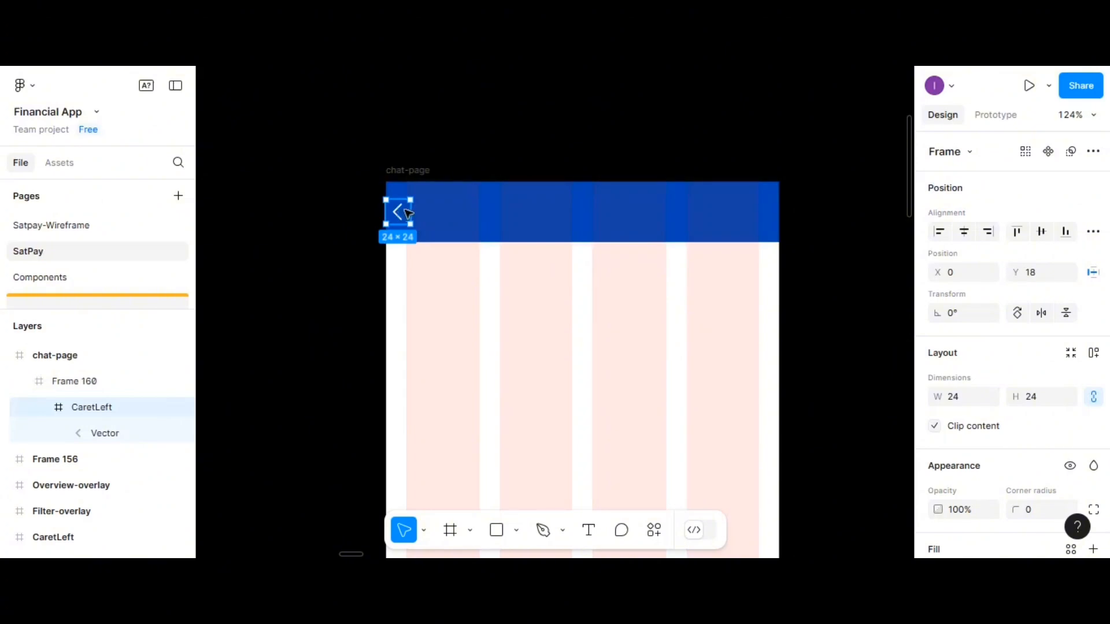
{"action": "left_click_drag", "start_coordinate": [408, 214], "coordinate": [414, 213]}
{"action": "left_click", "coordinate": [504, 340]}
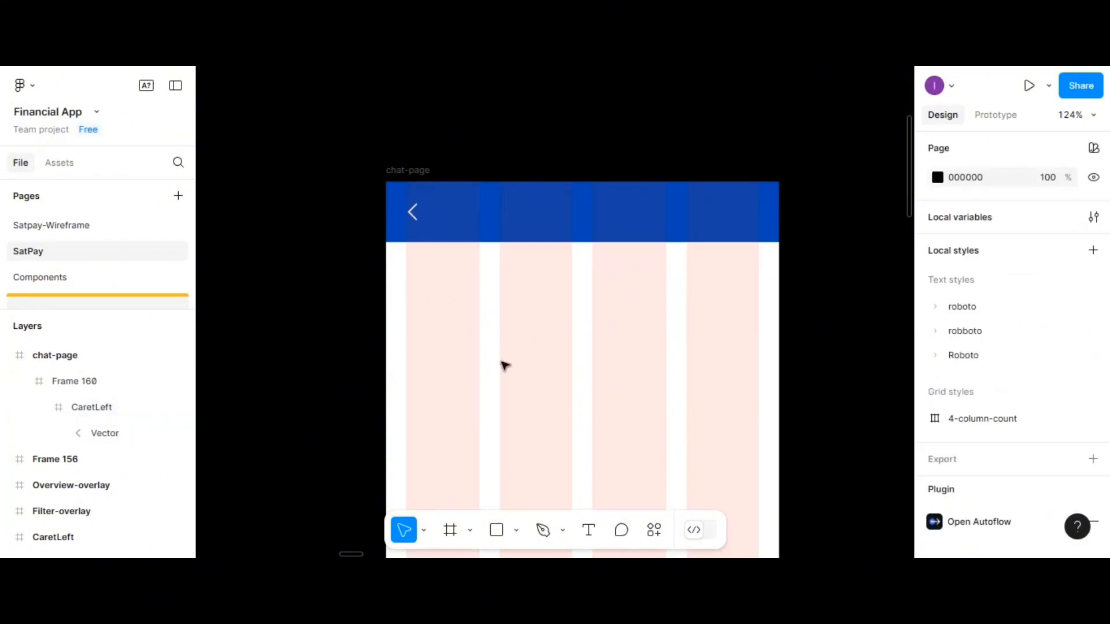
Add a "SayPay" text to chat-page in the area below the blue header
{"action": "left_click", "coordinate": [590, 529]}
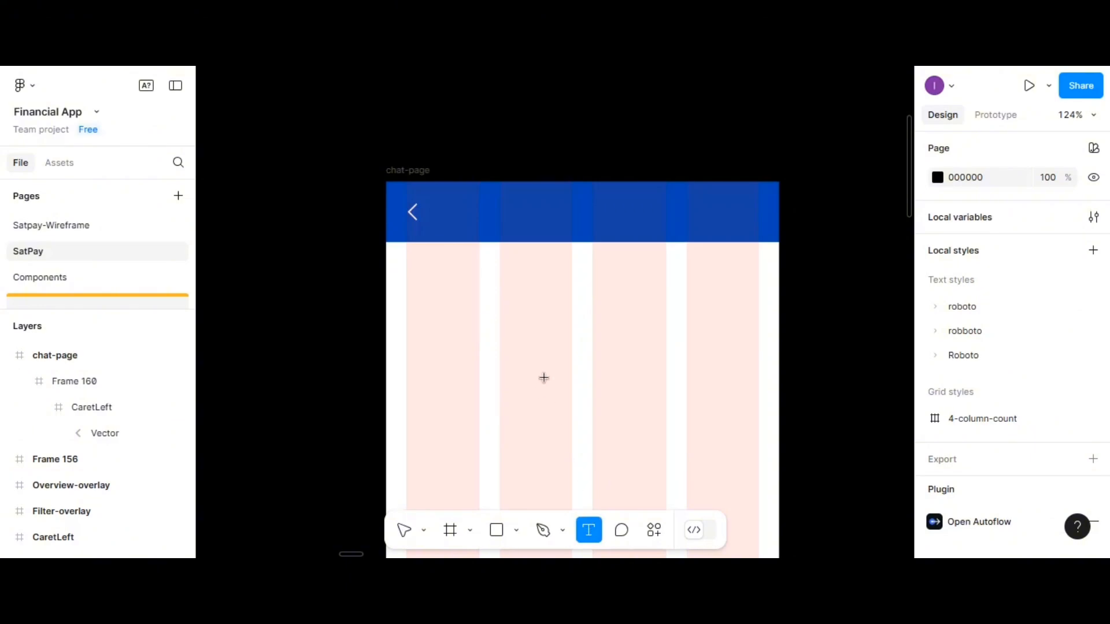
{"action": "left_click", "coordinate": [547, 379]}
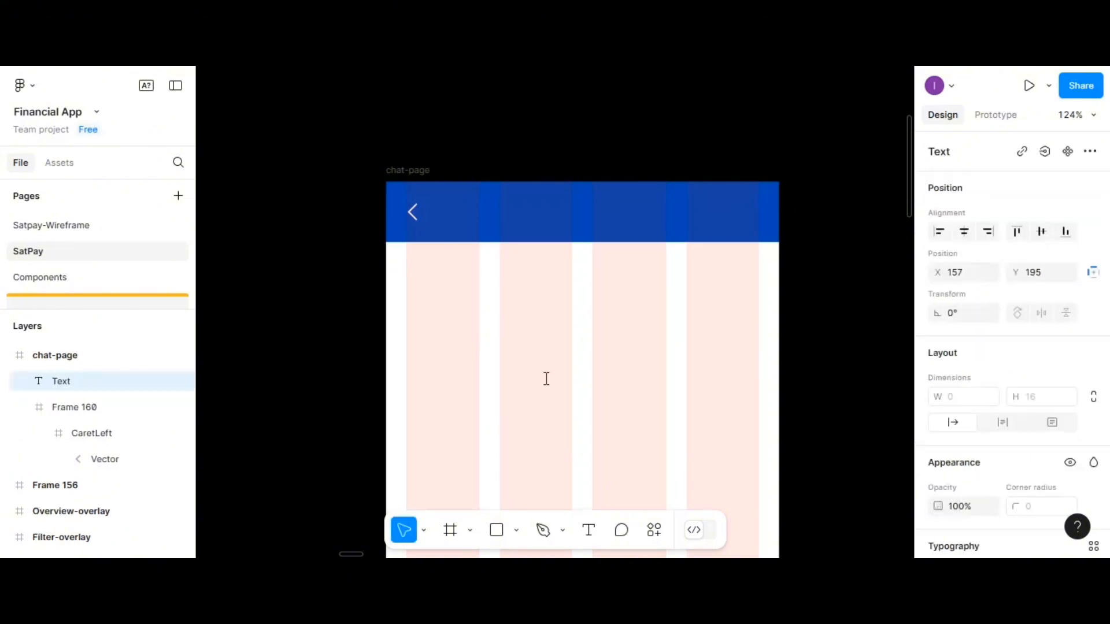
{"action": "type", "text": "SayPay"}
{"action": "key", "text": "Escape"}
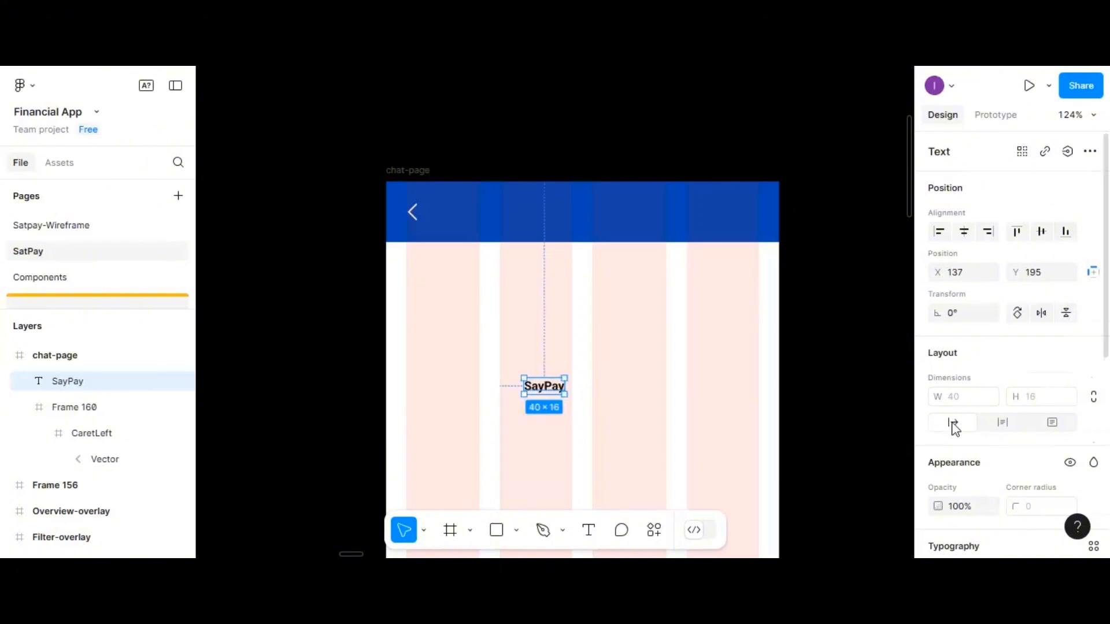
Apply the roboto/16px/medium text style to the SayPay text
{"action": "scroll", "coordinate": [966, 422], "scroll_direction": "down", "scroll_amount": 6}
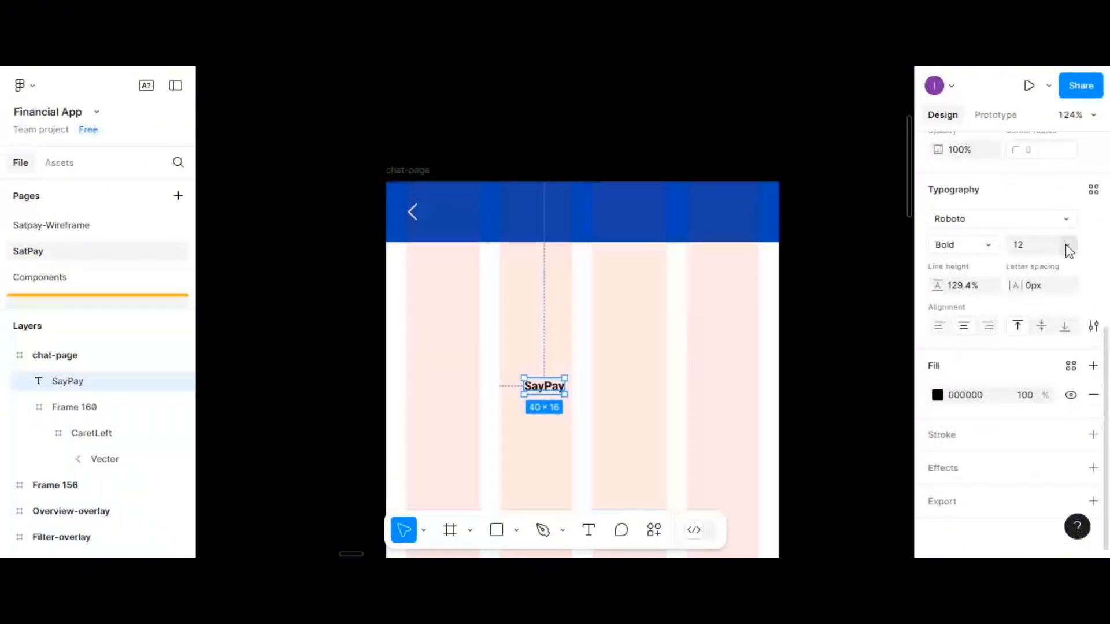
{"action": "left_click", "coordinate": [1067, 244]}
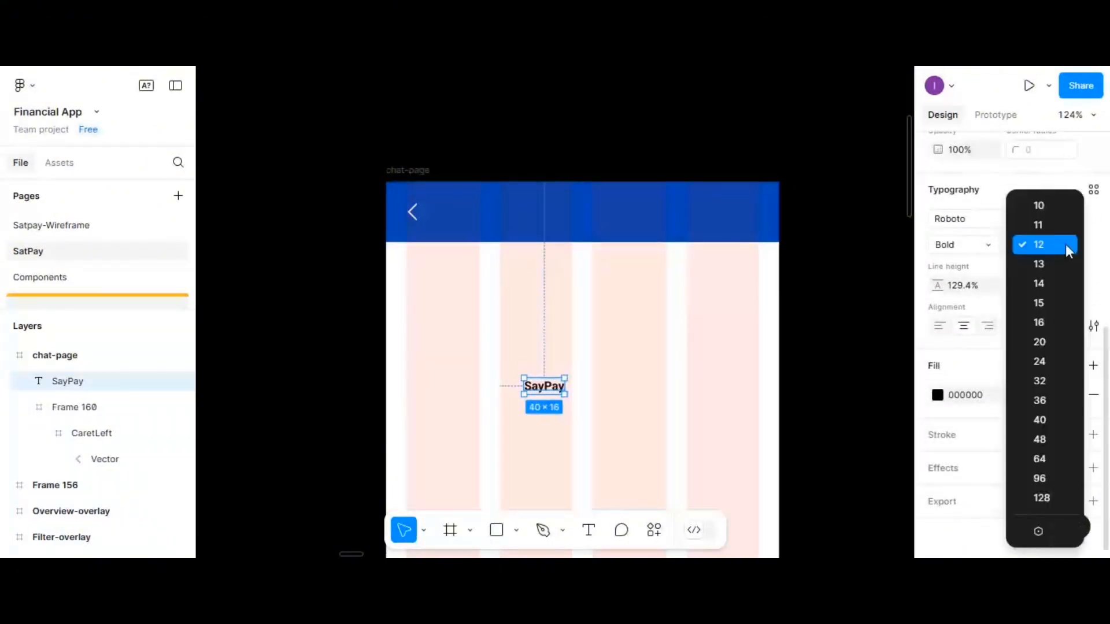
{"action": "left_click", "coordinate": [1097, 193]}
{"action": "left_click", "coordinate": [1094, 191]}
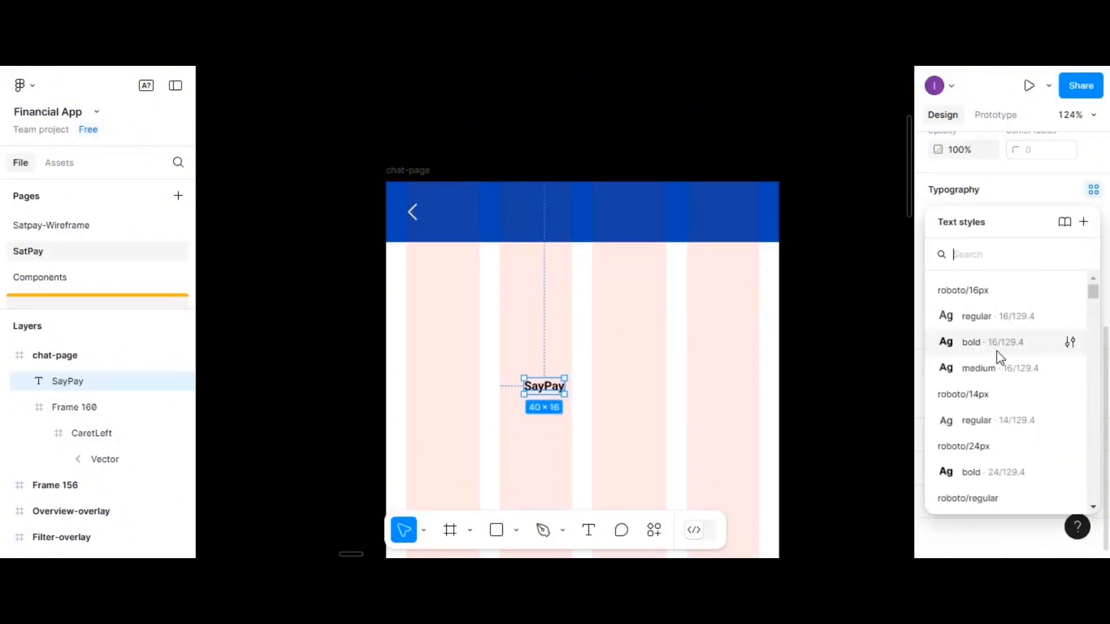
{"action": "left_click", "coordinate": [999, 371]}
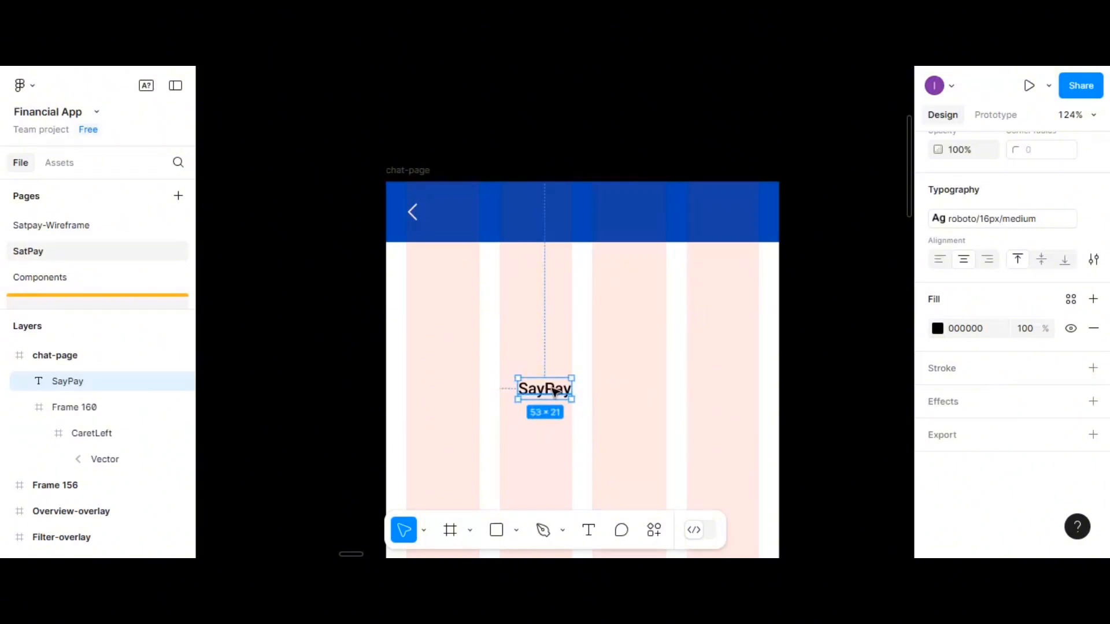
Move the SayPay text into the blue header frame and centre it horizontally and vertically
{"action": "left_click_drag", "start_coordinate": [545, 388], "coordinate": [580, 208]}
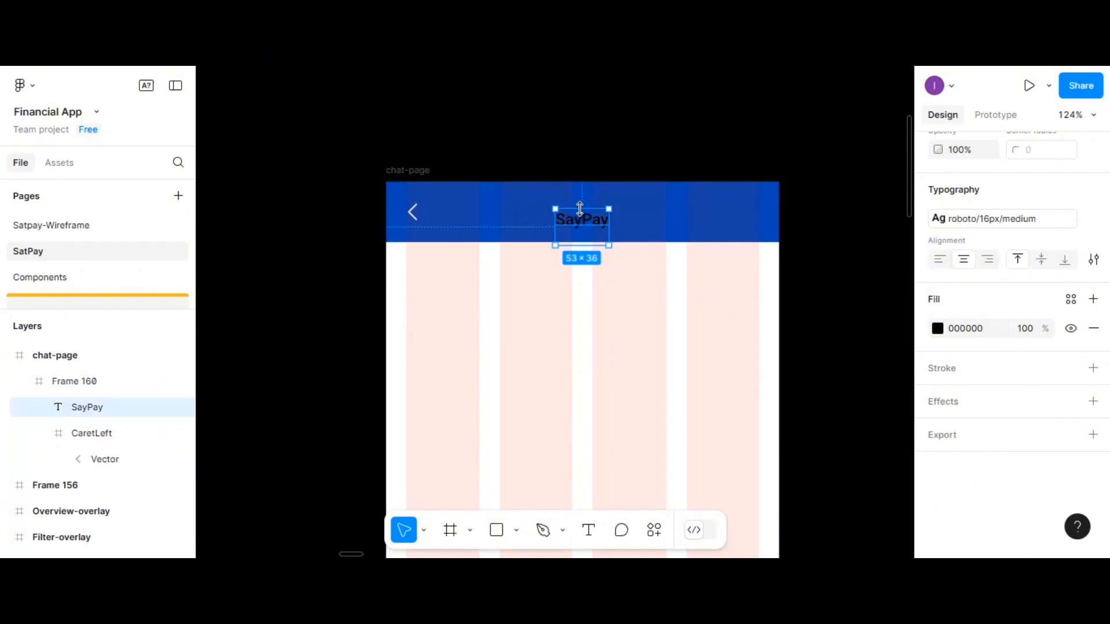
{"action": "key", "text": "ctrl+z"}
{"action": "left_click_drag", "start_coordinate": [584, 232], "coordinate": [591, 212]}
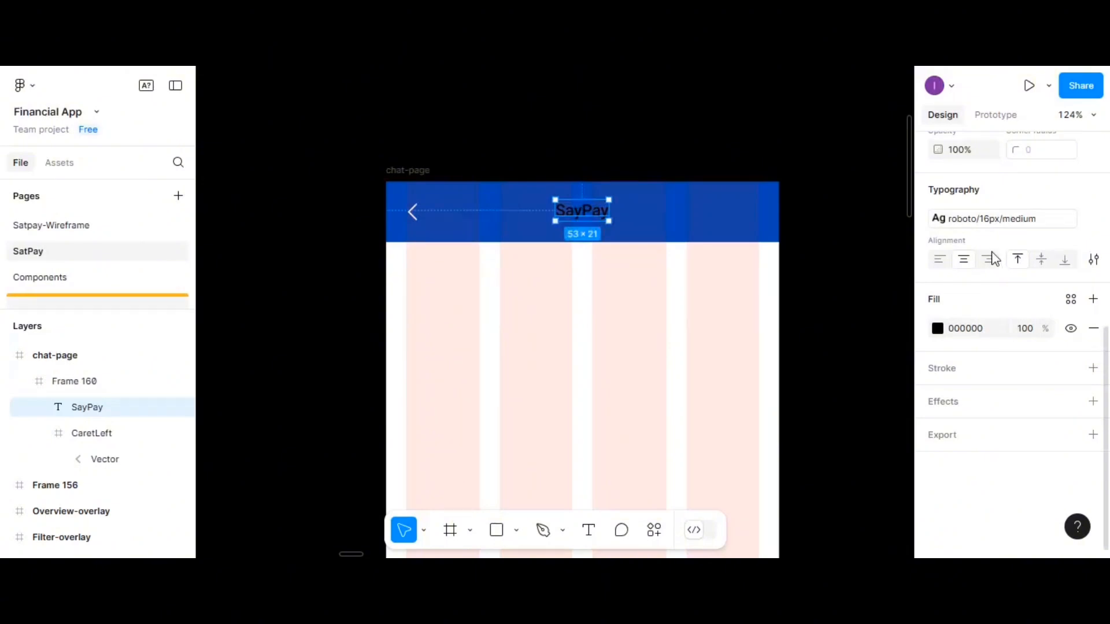
{"action": "scroll", "coordinate": [992, 257], "scroll_direction": "up", "scroll_amount": 5}
{"action": "left_click", "coordinate": [964, 200]}
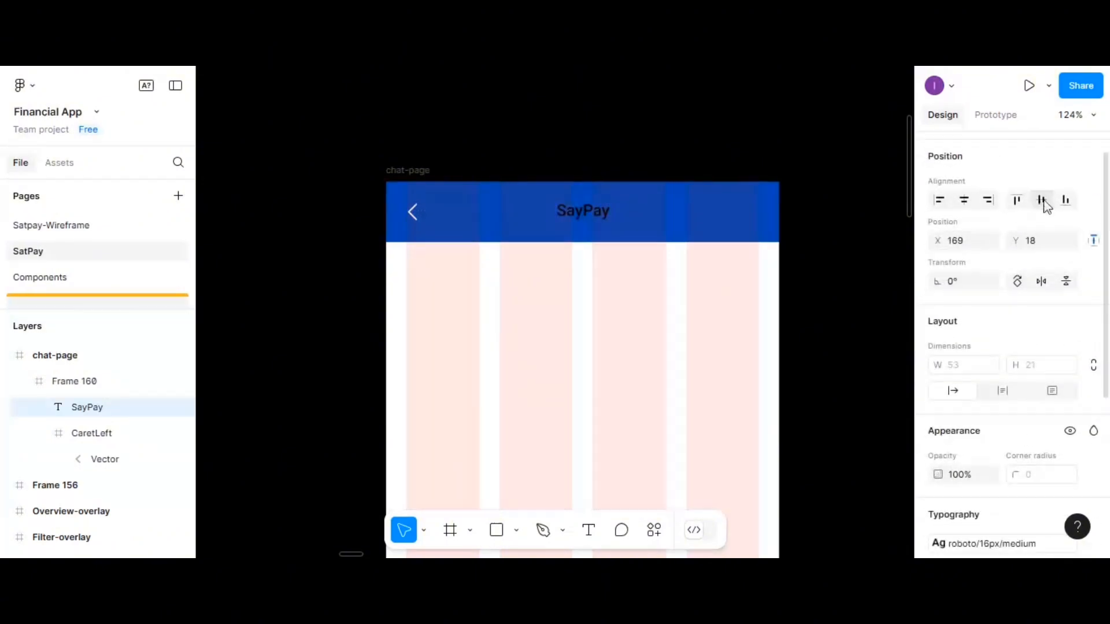
{"action": "left_click", "coordinate": [1041, 199]}
Set the SayPay title's fill to white FFFFFF
{"action": "scroll", "coordinate": [959, 524], "scroll_direction": "down", "scroll_amount": 3}
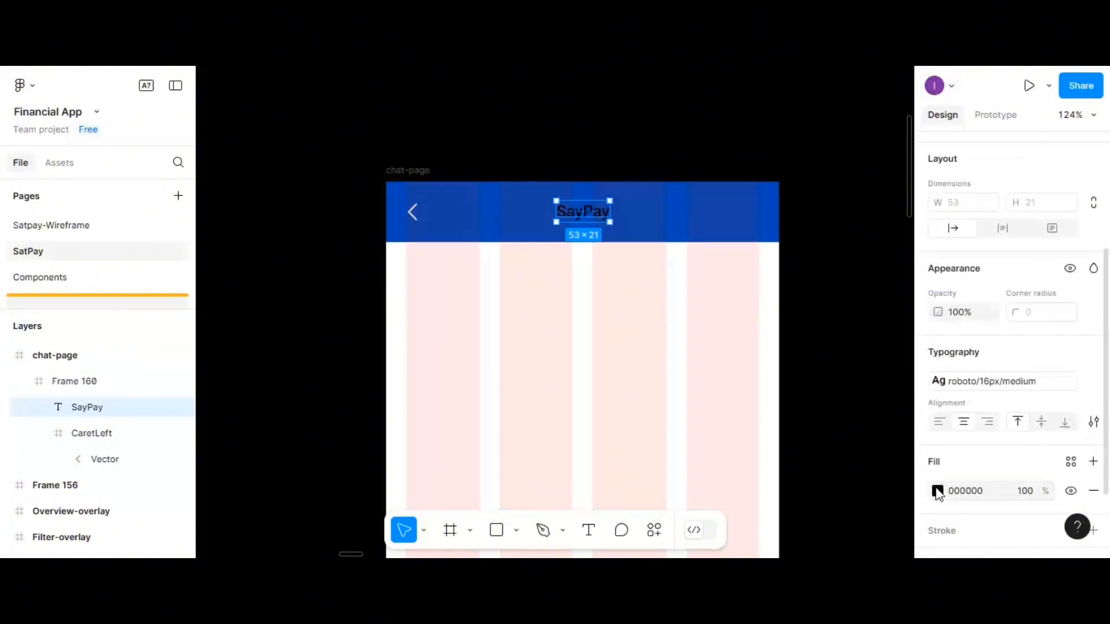
{"action": "left_click", "coordinate": [938, 491]}
{"action": "left_click", "coordinate": [759, 478]}
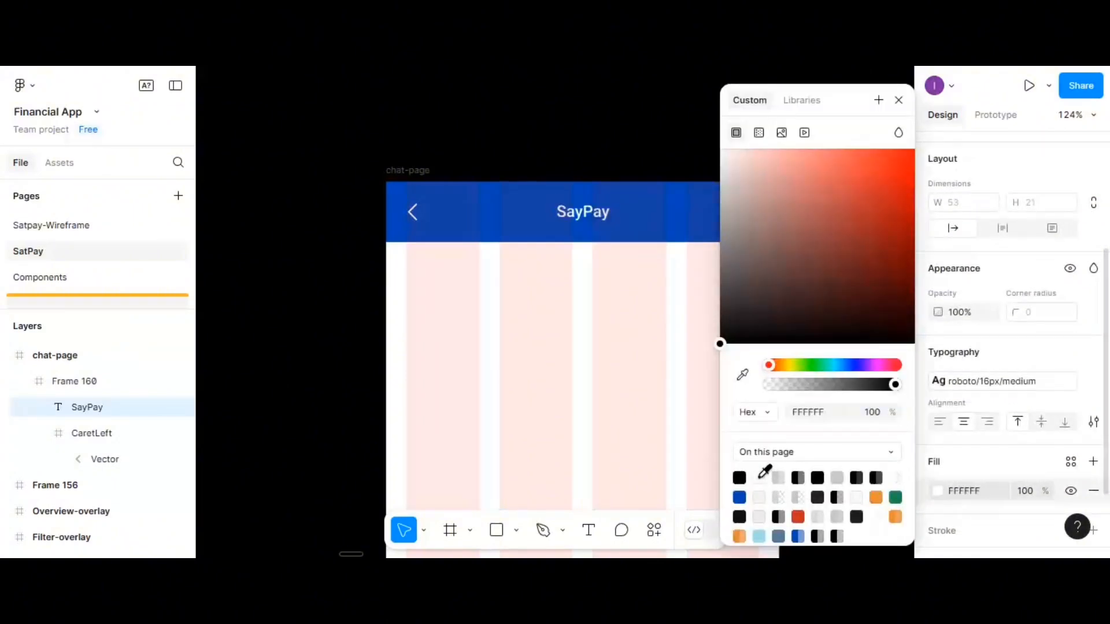
{"action": "left_click", "coordinate": [642, 393]}
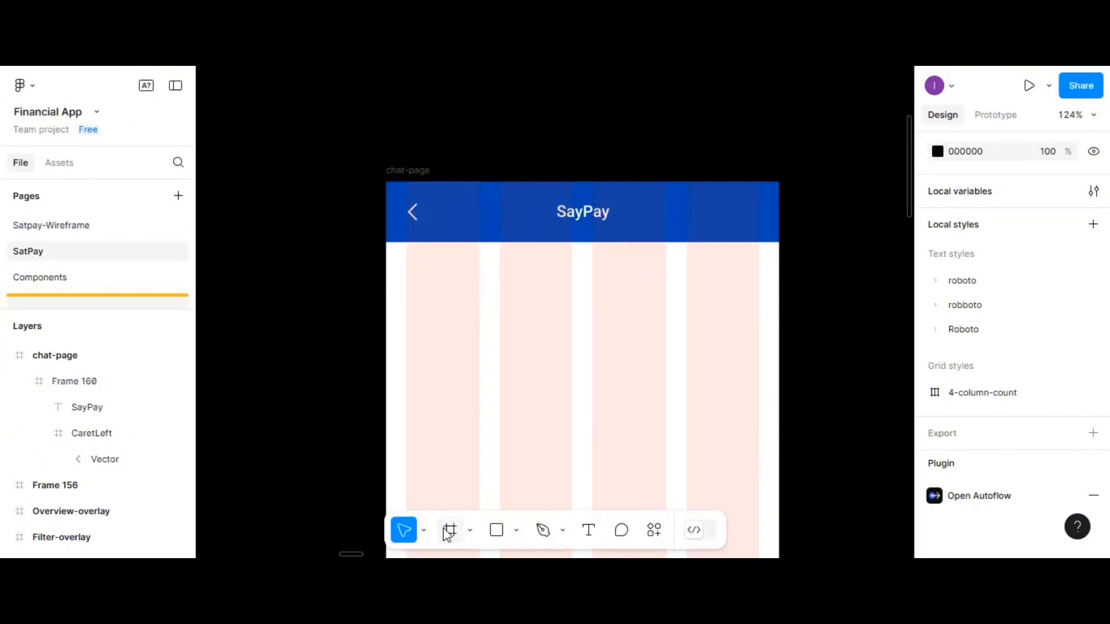
Draw a square frame about 79 × 79 below the header and fill it with 010101
{"action": "left_click", "coordinate": [449, 531]}
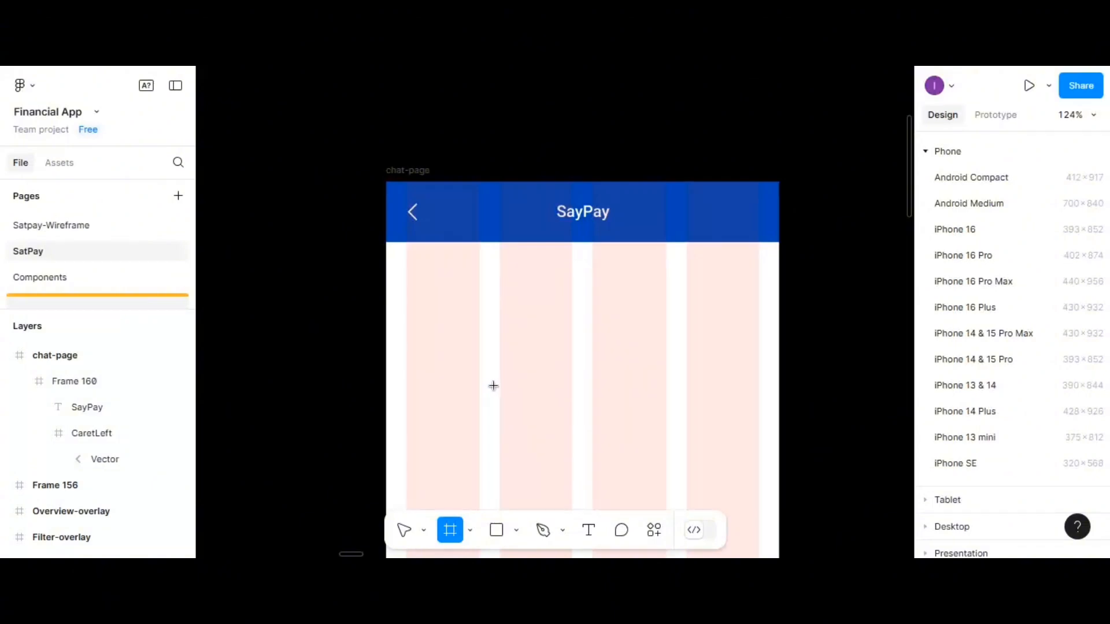
{"action": "left_click_drag", "start_coordinate": [499, 318], "coordinate": [535, 397]}
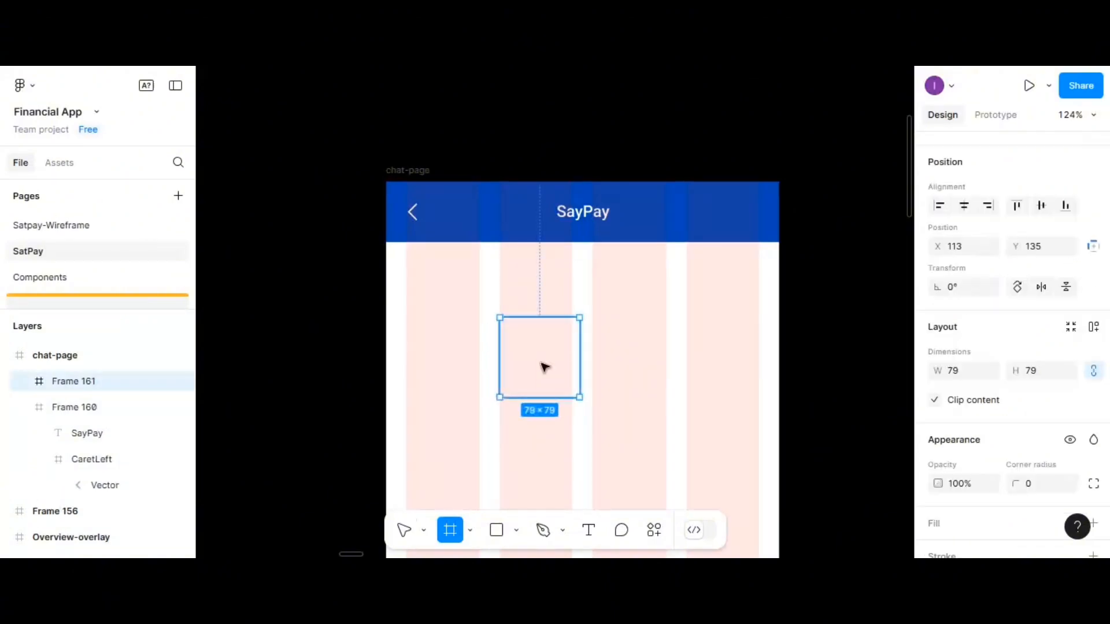
{"action": "scroll", "coordinate": [986, 395], "scroll_direction": "down", "scroll_amount": 5}
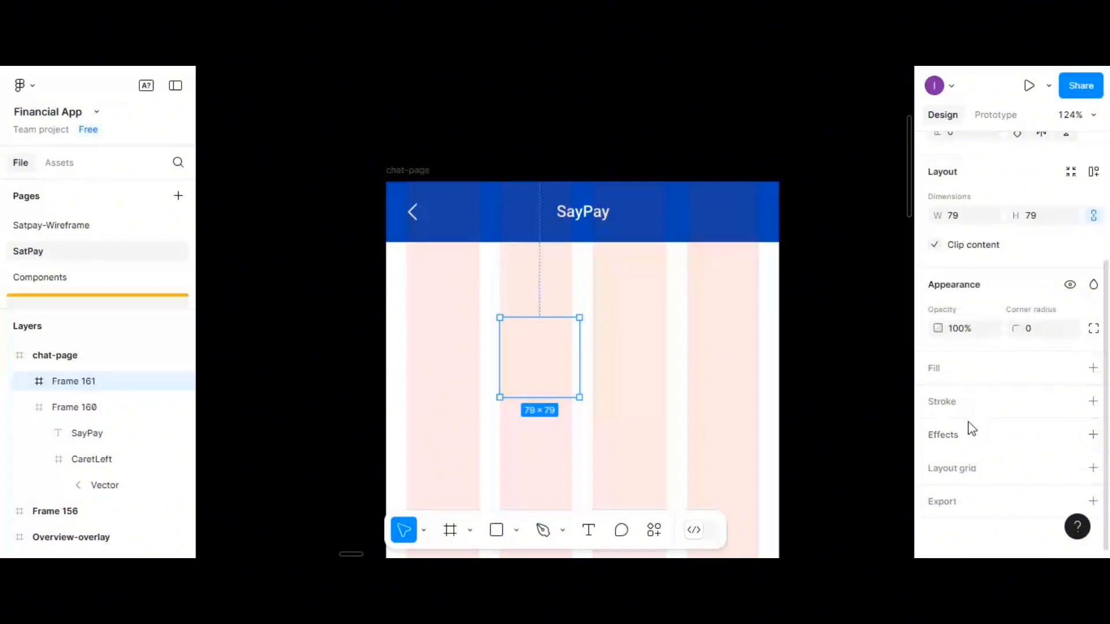
{"action": "left_click", "coordinate": [936, 376]}
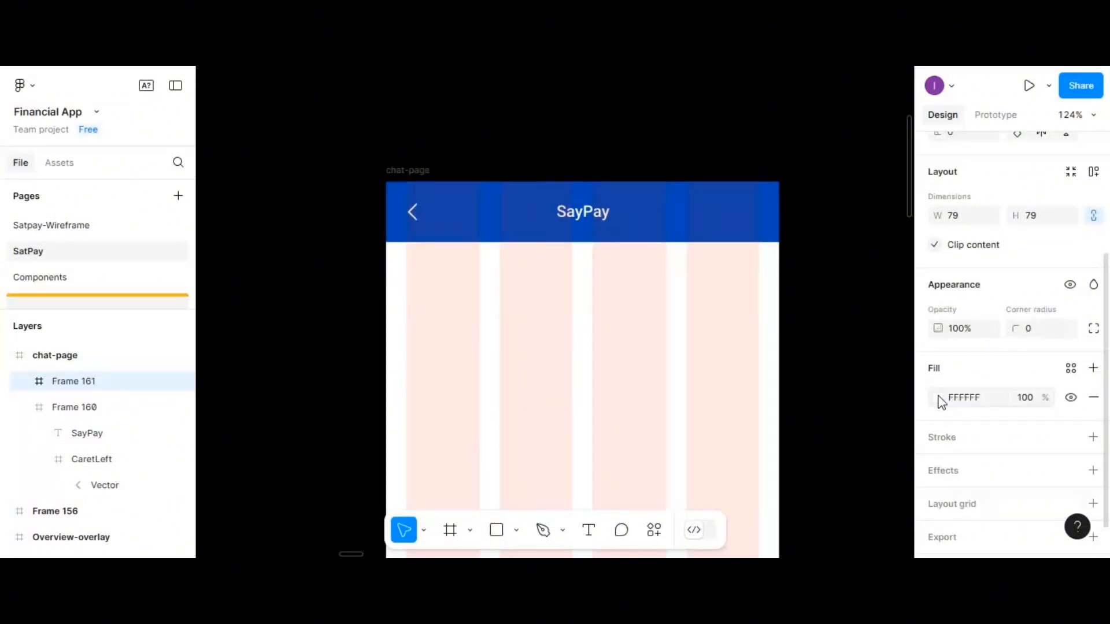
{"action": "left_click", "coordinate": [938, 398]}
{"action": "left_click", "coordinate": [818, 478]}
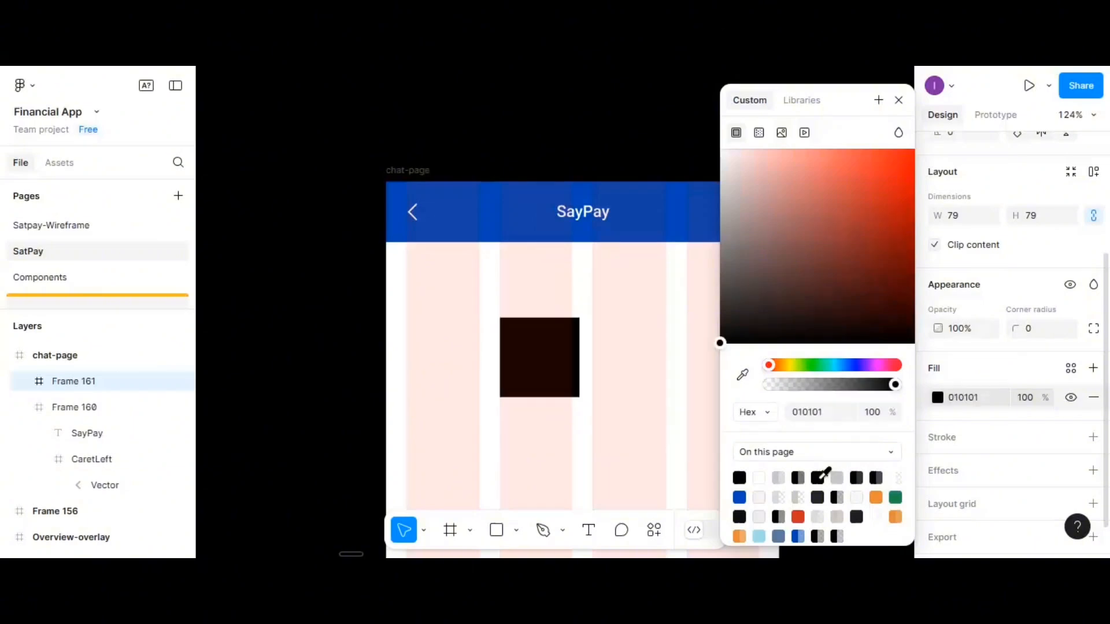
Set the black square frame's corner radius to 50
{"action": "left_click", "coordinate": [1033, 334]}
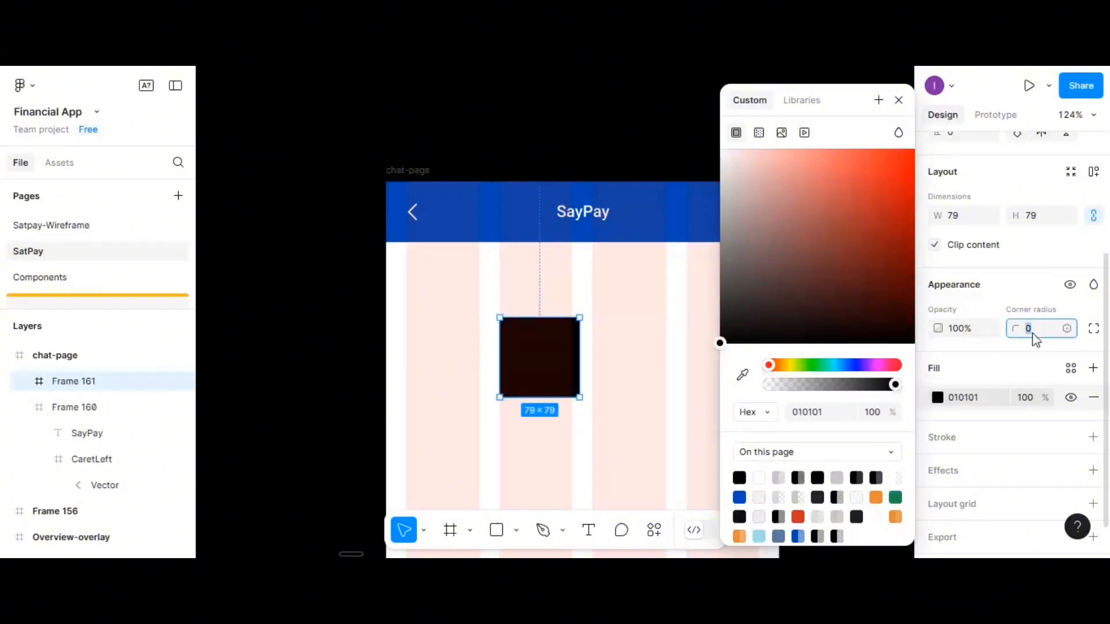
{"action": "type", "text": "50"}
{"action": "key", "text": "Return"}
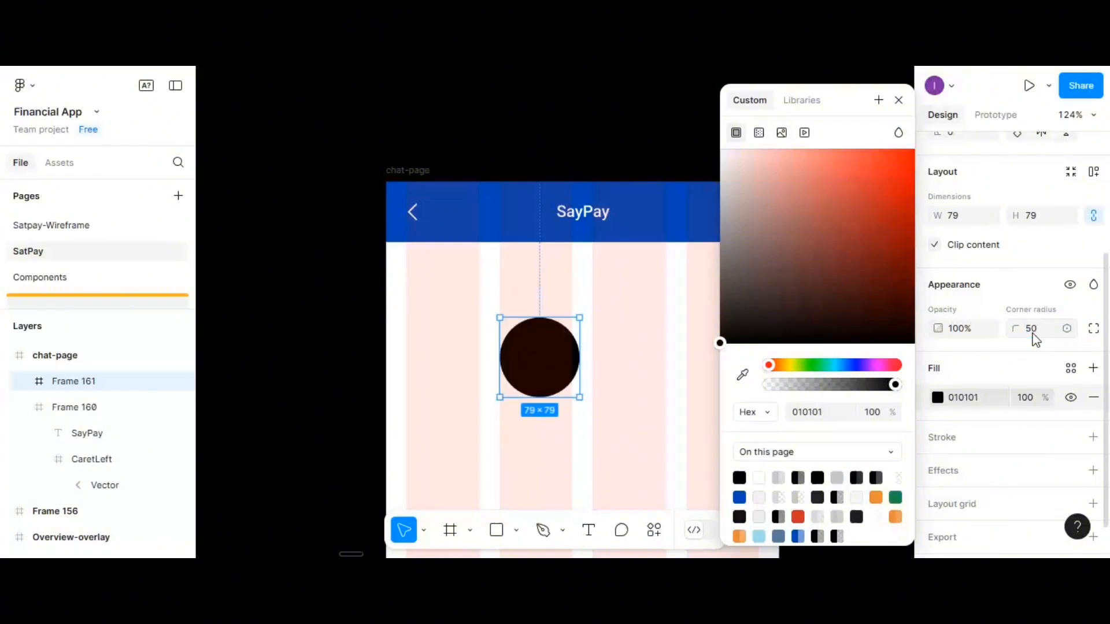
Resize the black circle to 70 × 70 and move it closer to the page's horizontal centre, at about X 134, Y 129
{"action": "scroll", "coordinate": [954, 289], "scroll_direction": "up", "scroll_amount": 2}
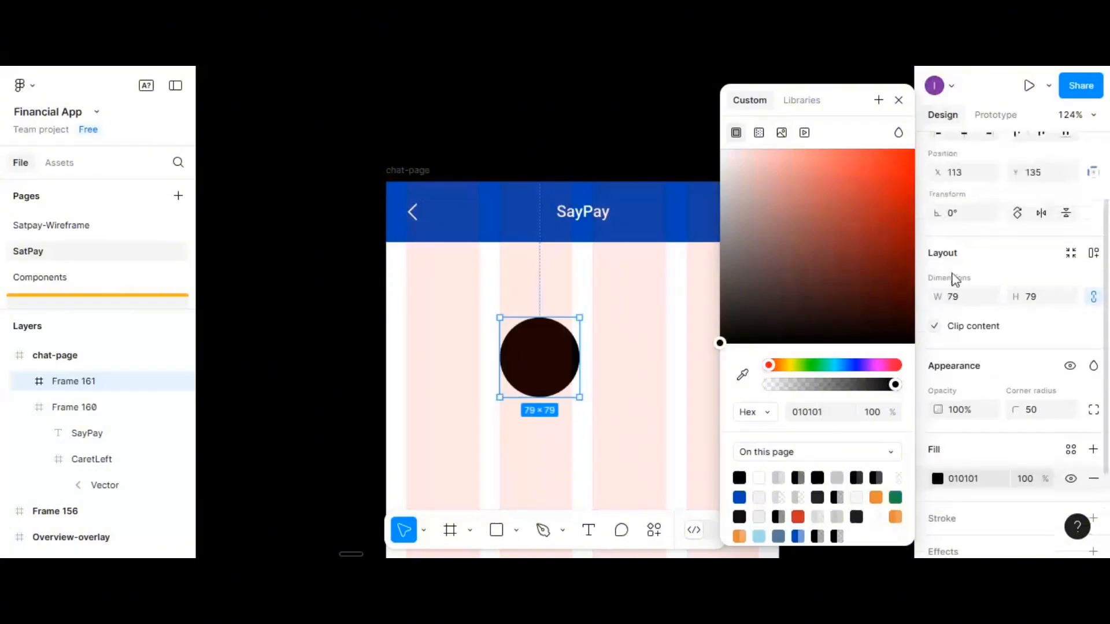
{"action": "left_click", "coordinate": [957, 298]}
{"action": "type", "text": "70"}
{"action": "key", "text": "Return"}
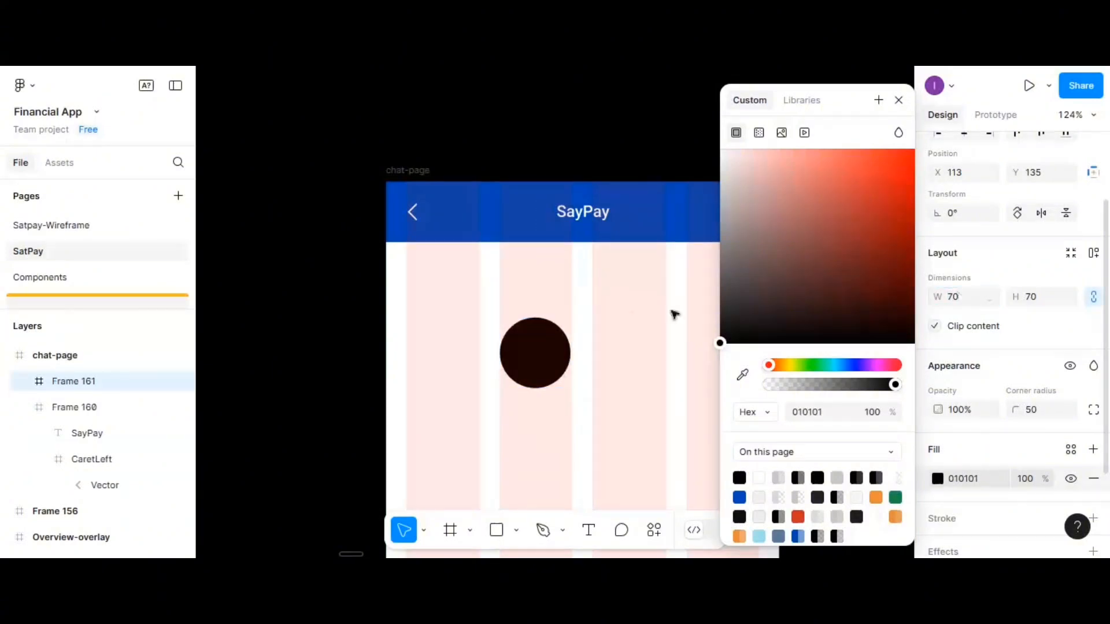
{"action": "left_click_drag", "start_coordinate": [564, 349], "coordinate": [585, 342]}
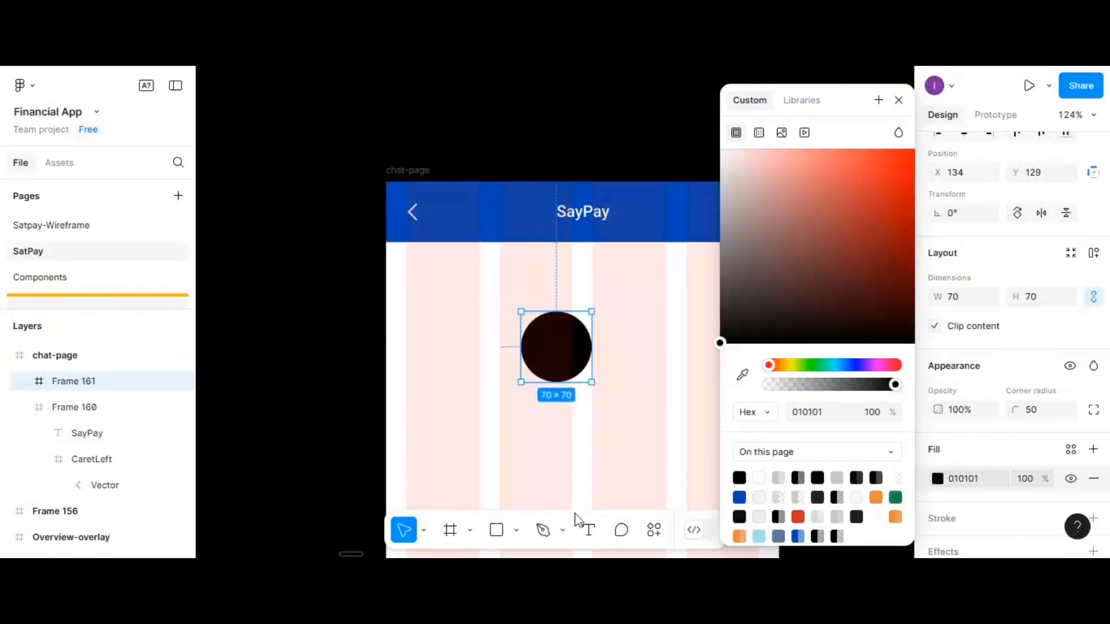
Duplicate the SayPay title as a text reading "SP" and place the copy in the centre of the black circle
{"action": "left_click", "coordinate": [593, 219]}
{"action": "double_click", "coordinate": [593, 218]}
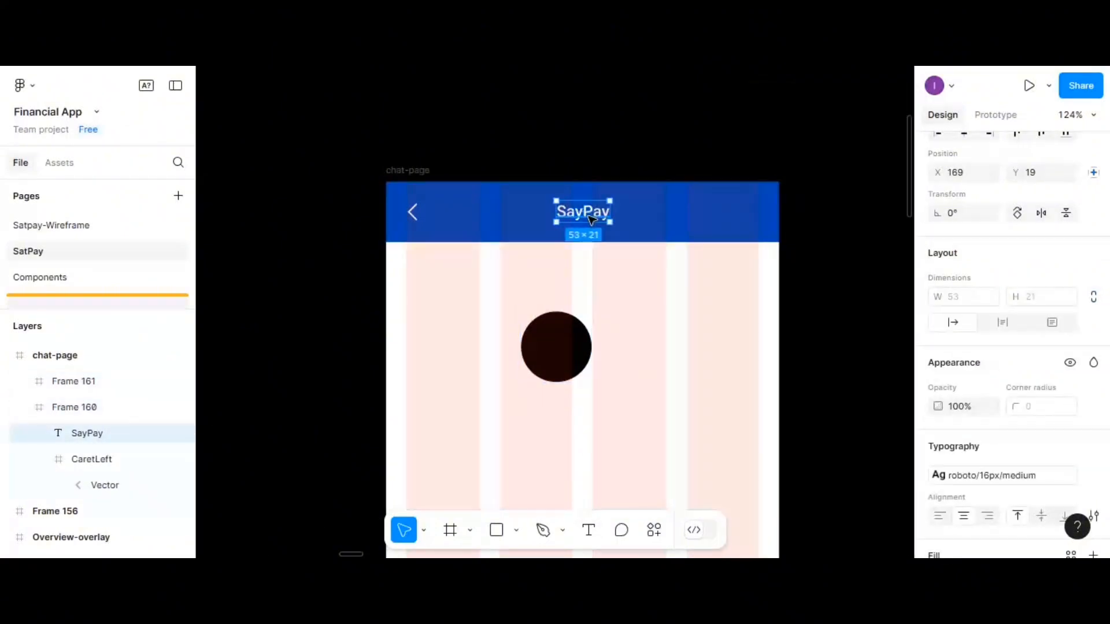
{"action": "left_click_drag", "start_coordinate": [593, 219], "coordinate": [629, 389]}
{"action": "double_click", "coordinate": [627, 386]}
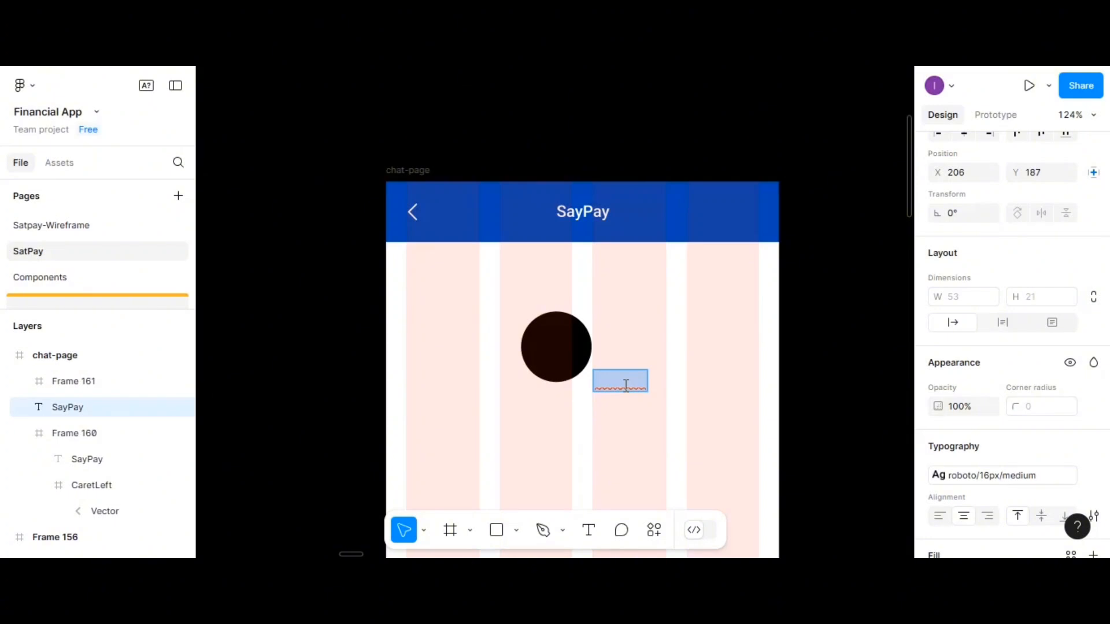
{"action": "type", "text": "SP"}
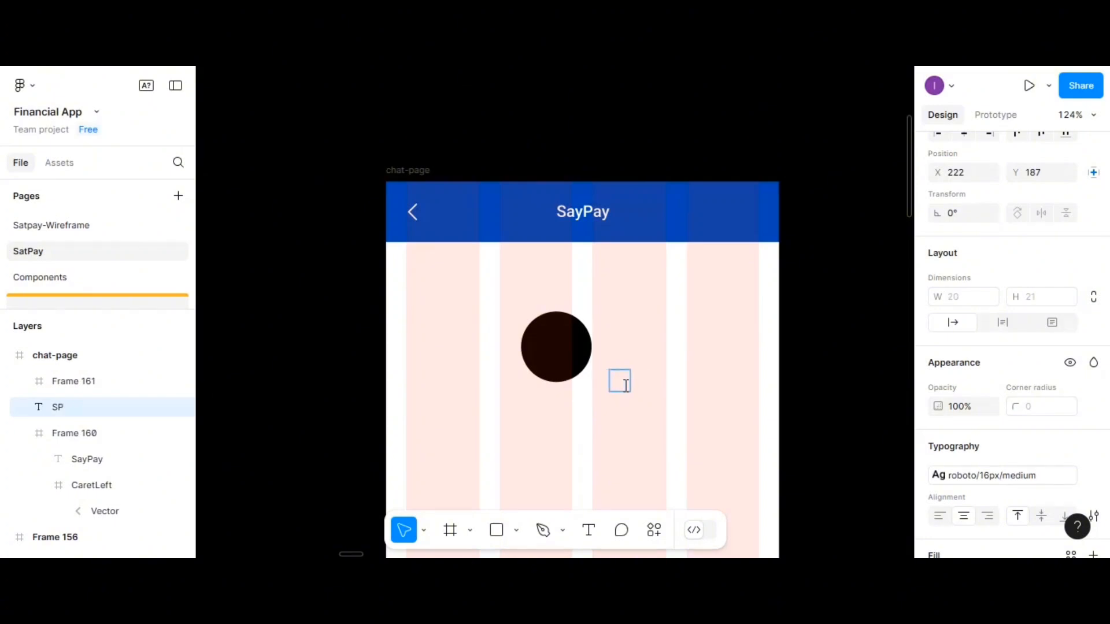
{"action": "key", "text": "Escape"}
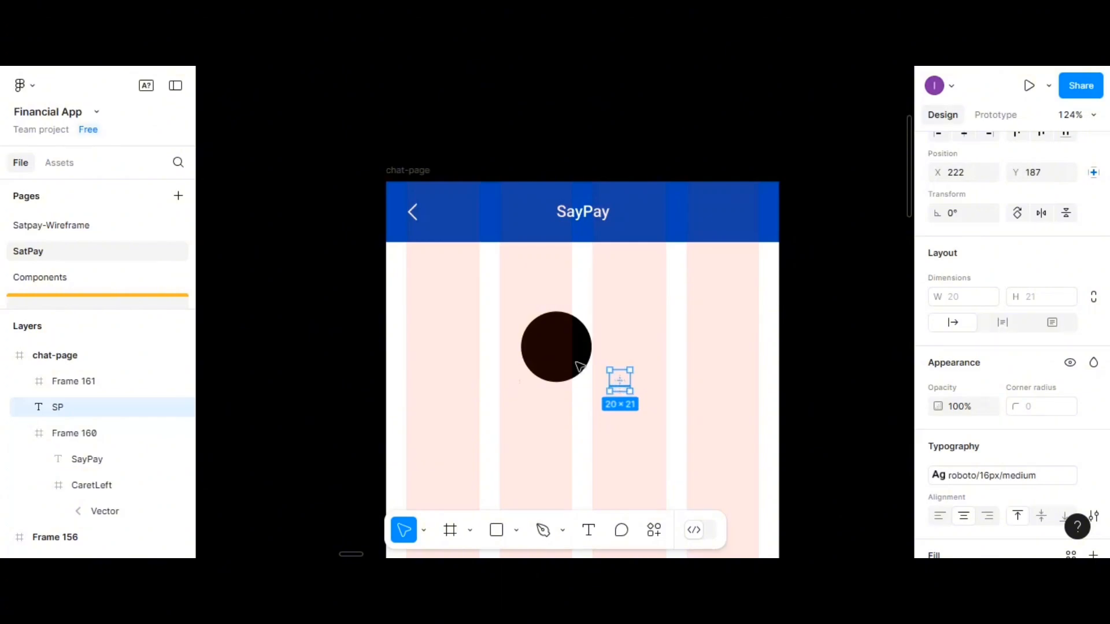
{"action": "left_click_drag", "start_coordinate": [578, 366], "coordinate": [560, 351]}
{"action": "left_click", "coordinate": [634, 350]}
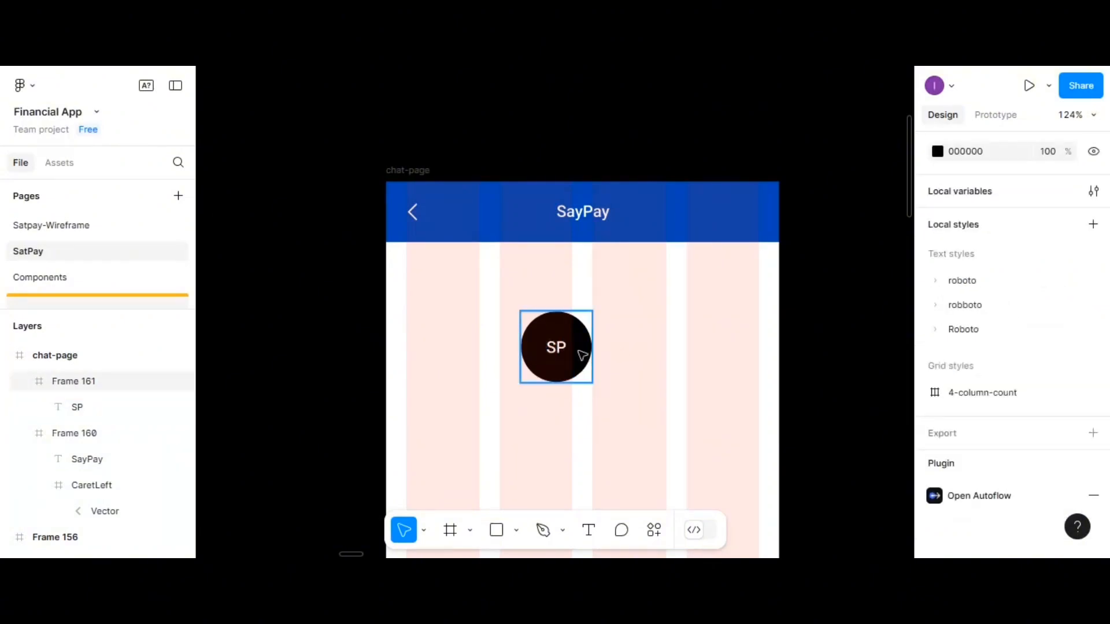
Replace the text style of the "SP" text in the black circle with roboto/24px bold
{"action": "left_click", "coordinate": [582, 355]}
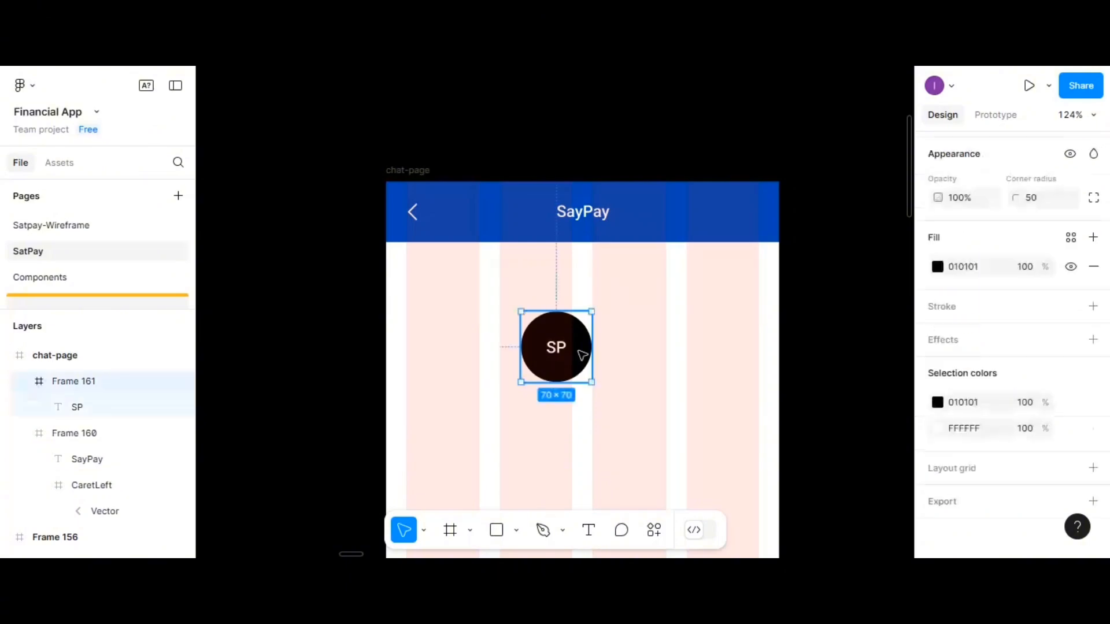
{"action": "left_click", "coordinate": [560, 350]}
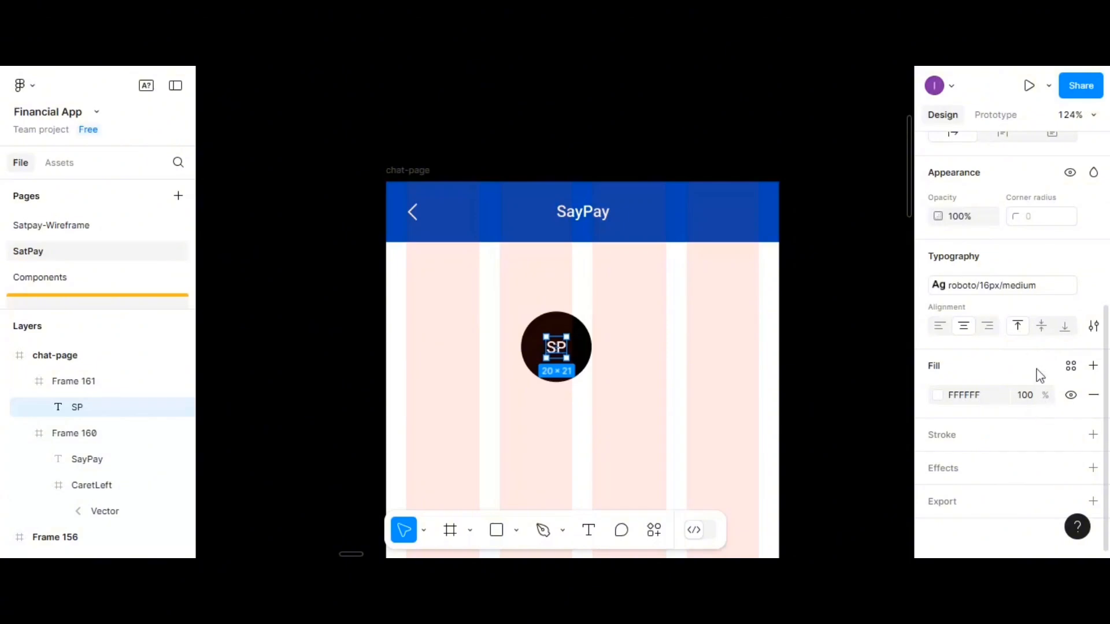
{"action": "left_click", "coordinate": [1090, 286]}
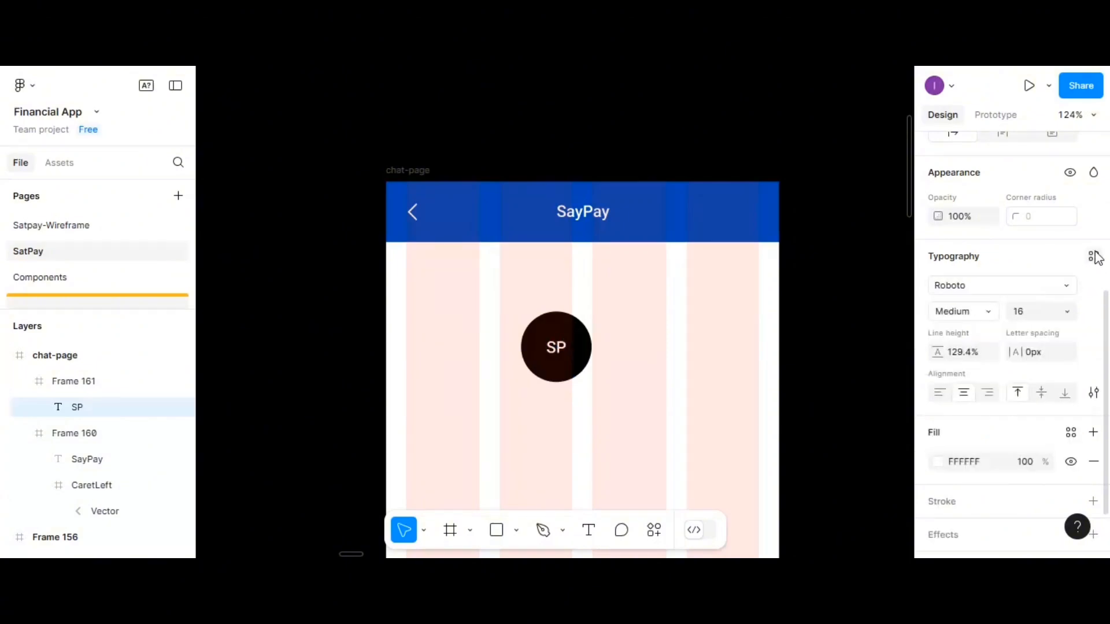
{"action": "left_click", "coordinate": [1093, 256]}
{"action": "scroll", "coordinate": [1028, 399], "scroll_direction": "down", "scroll_amount": 3}
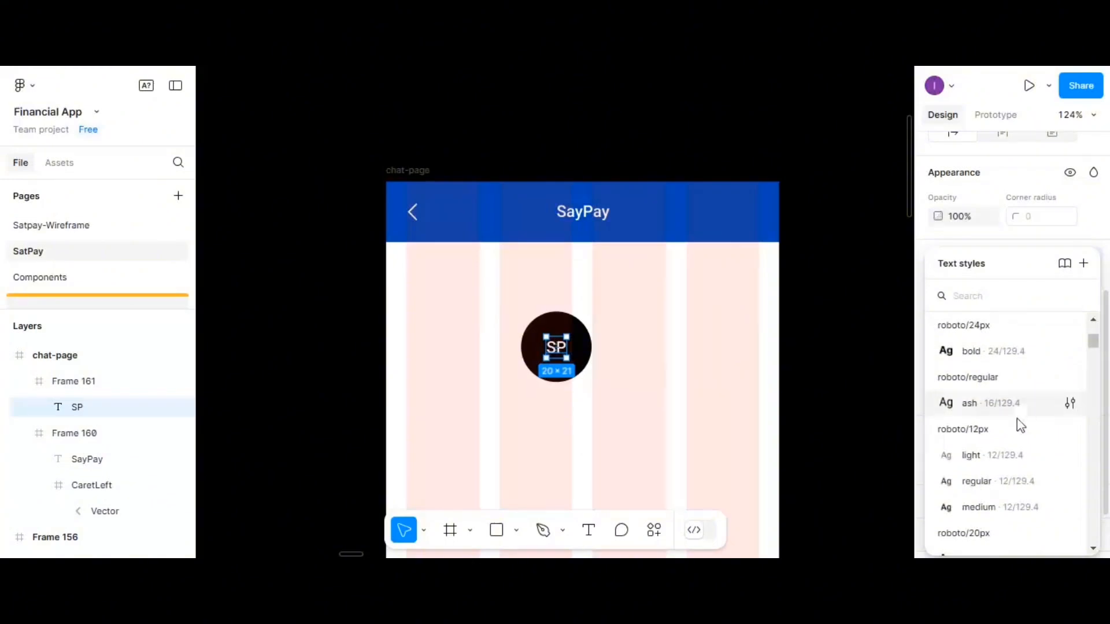
{"action": "scroll", "coordinate": [1015, 425], "scroll_direction": "down", "scroll_amount": 2}
{"action": "scroll", "coordinate": [999, 492], "scroll_direction": "down", "scroll_amount": 2}
{"action": "scroll", "coordinate": [997, 499], "scroll_direction": "down", "scroll_amount": 4}
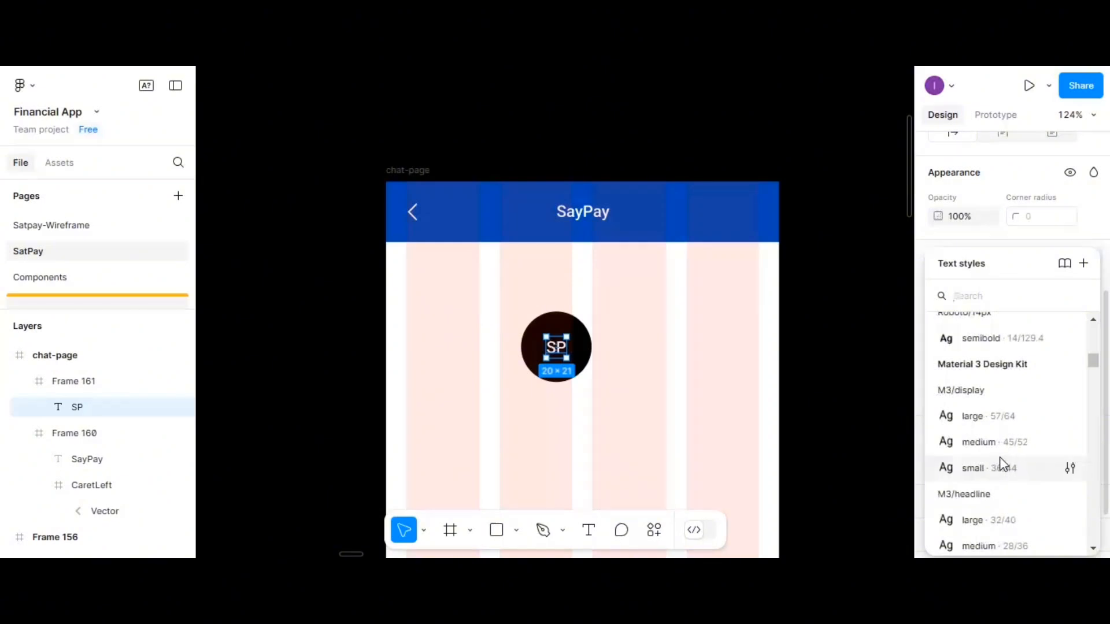
{"action": "scroll", "coordinate": [1001, 461], "scroll_direction": "down", "scroll_amount": 2}
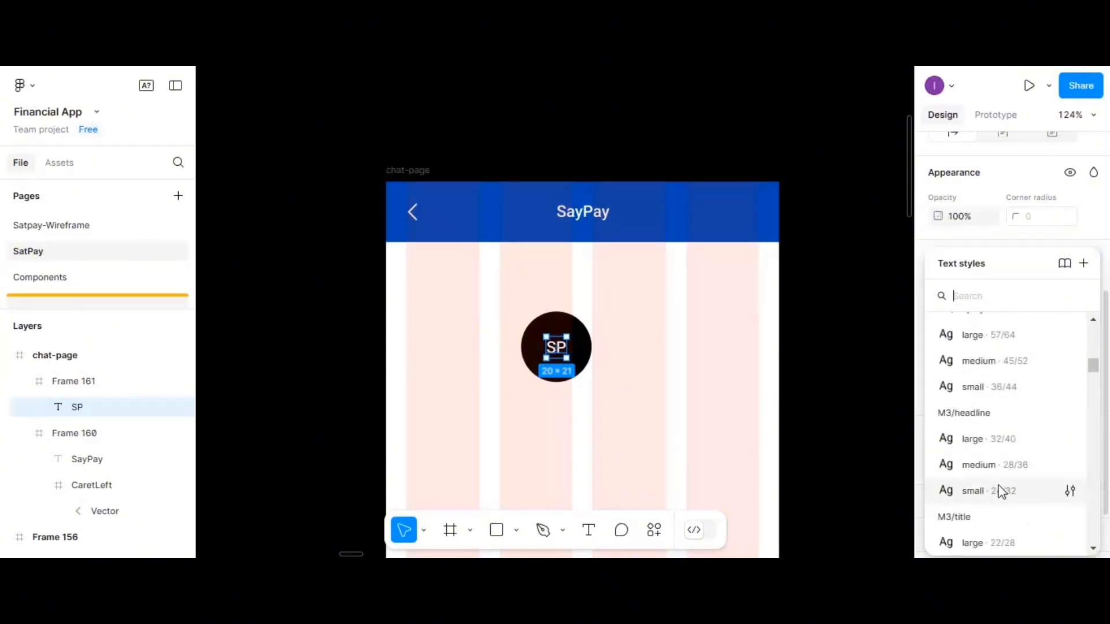
{"action": "scroll", "coordinate": [999, 472], "scroll_direction": "down", "scroll_amount": 2}
{"action": "scroll", "coordinate": [998, 473], "scroll_direction": "down", "scroll_amount": 2}
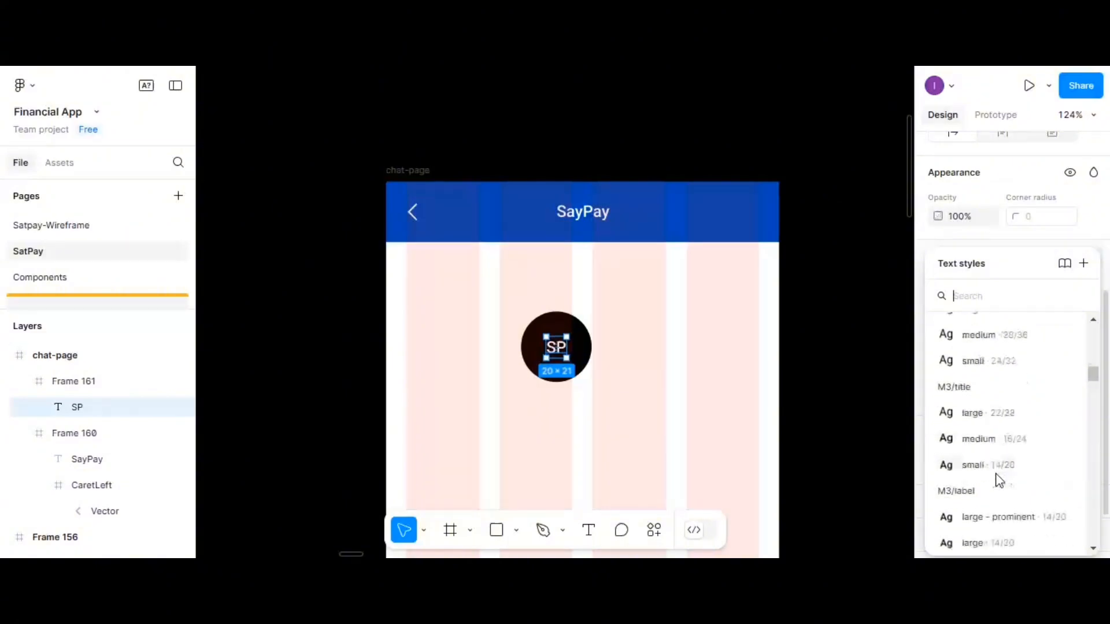
{"action": "scroll", "coordinate": [1000, 477], "scroll_direction": "up", "scroll_amount": 10}
{"action": "scroll", "coordinate": [999, 480], "scroll_direction": "up", "scroll_amount": 4}
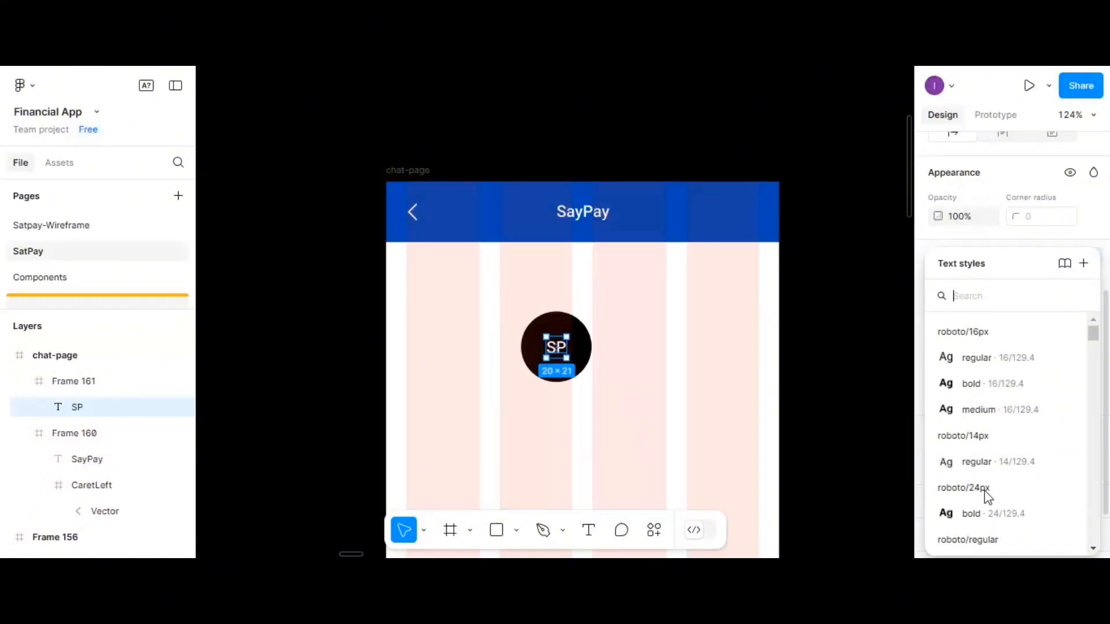
{"action": "left_click", "coordinate": [989, 514]}
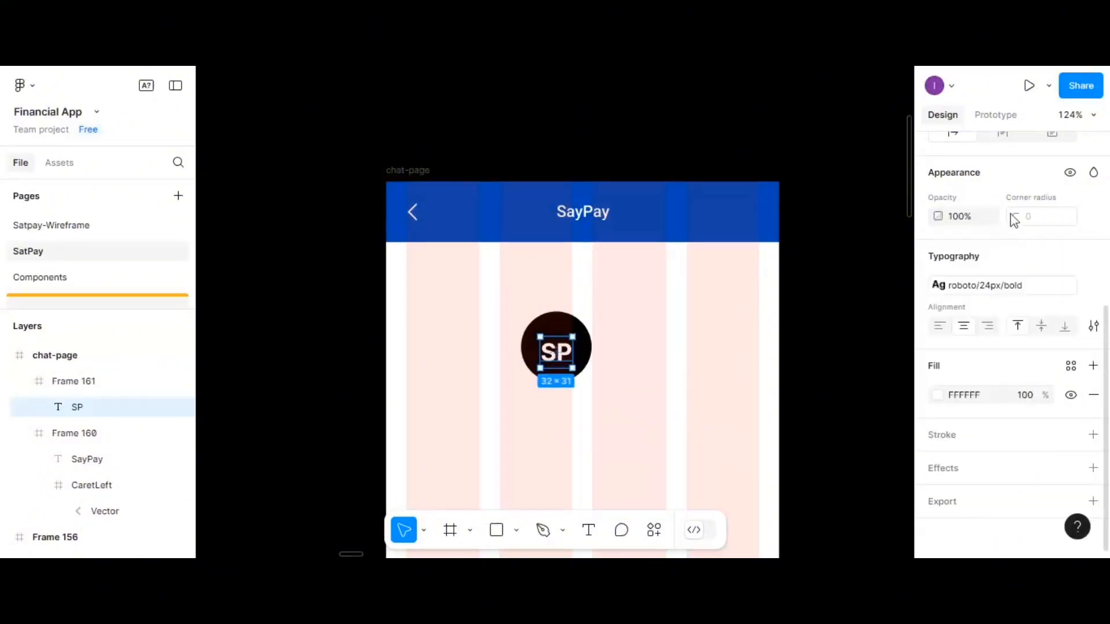
Centre the "SP" text vertically within the black circle
{"action": "scroll", "coordinate": [1015, 218], "scroll_direction": "up", "scroll_amount": 3}
{"action": "scroll", "coordinate": [1003, 198], "scroll_direction": "up", "scroll_amount": 3}
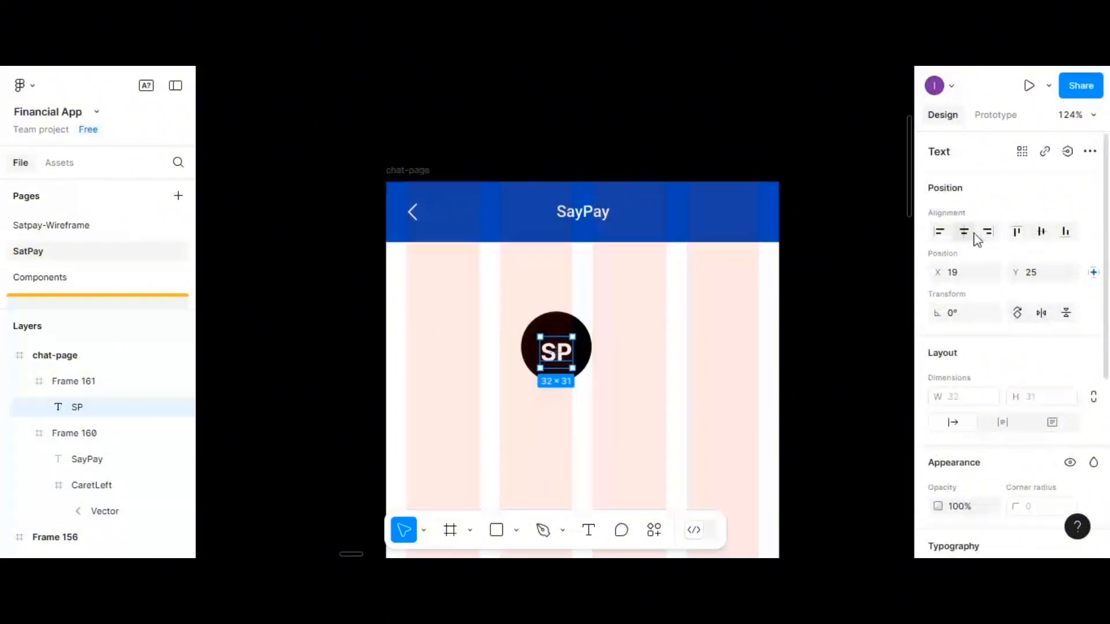
{"action": "left_click", "coordinate": [1041, 232]}
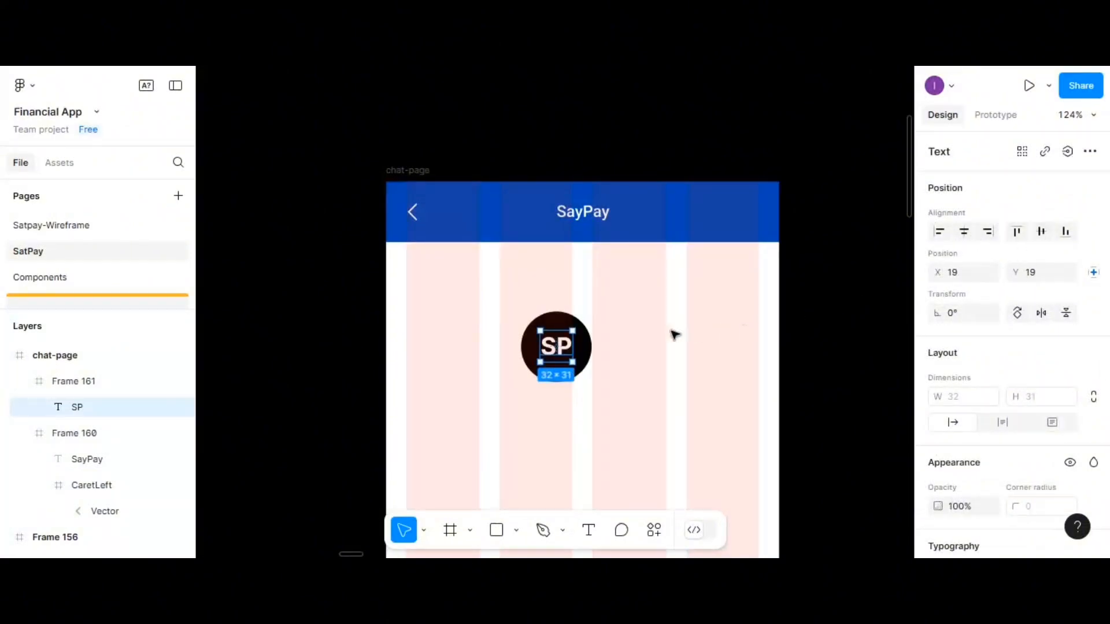
{"action": "left_click", "coordinate": [635, 345]}
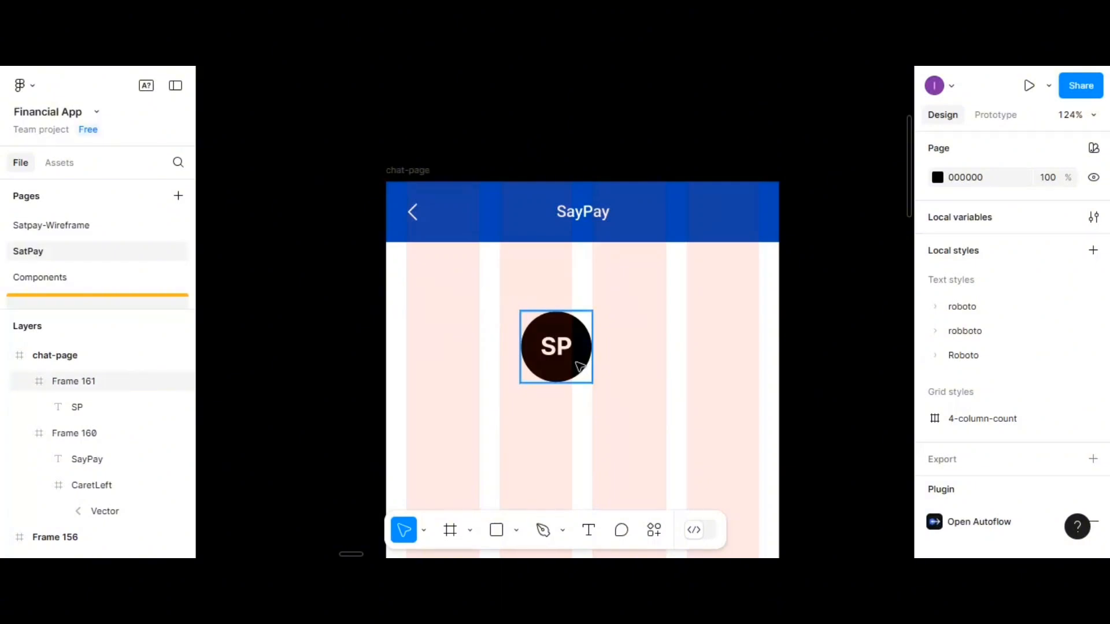
Resize the SP circle to 60 × 60, move it up to about Y 98 and centre it horizontally on the page
{"action": "left_click", "coordinate": [579, 367]}
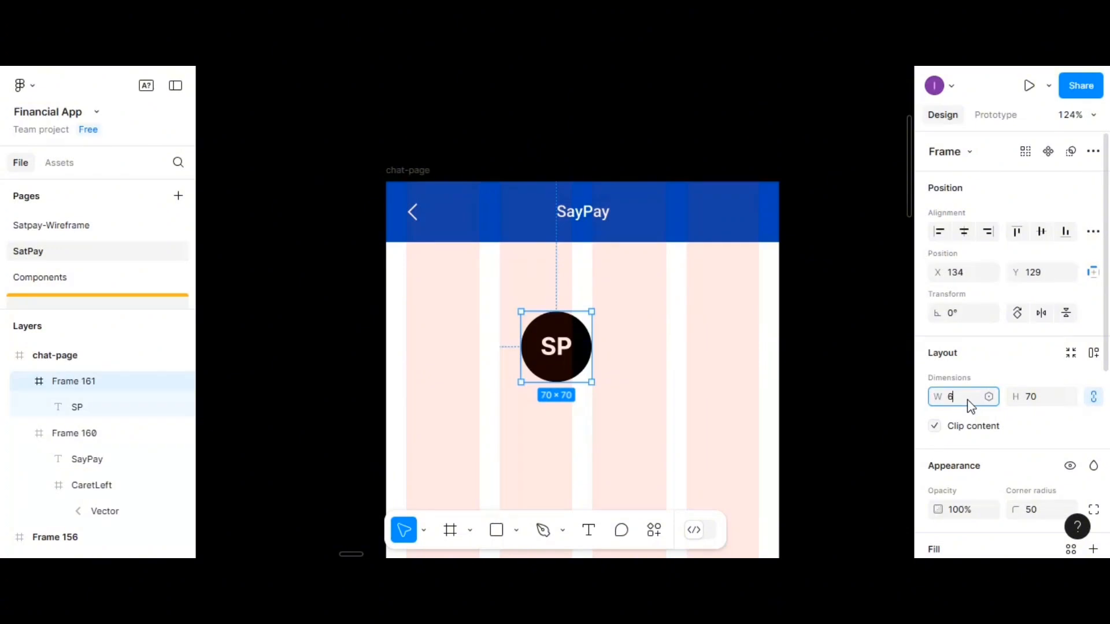
{"action": "key", "text": "Return"}
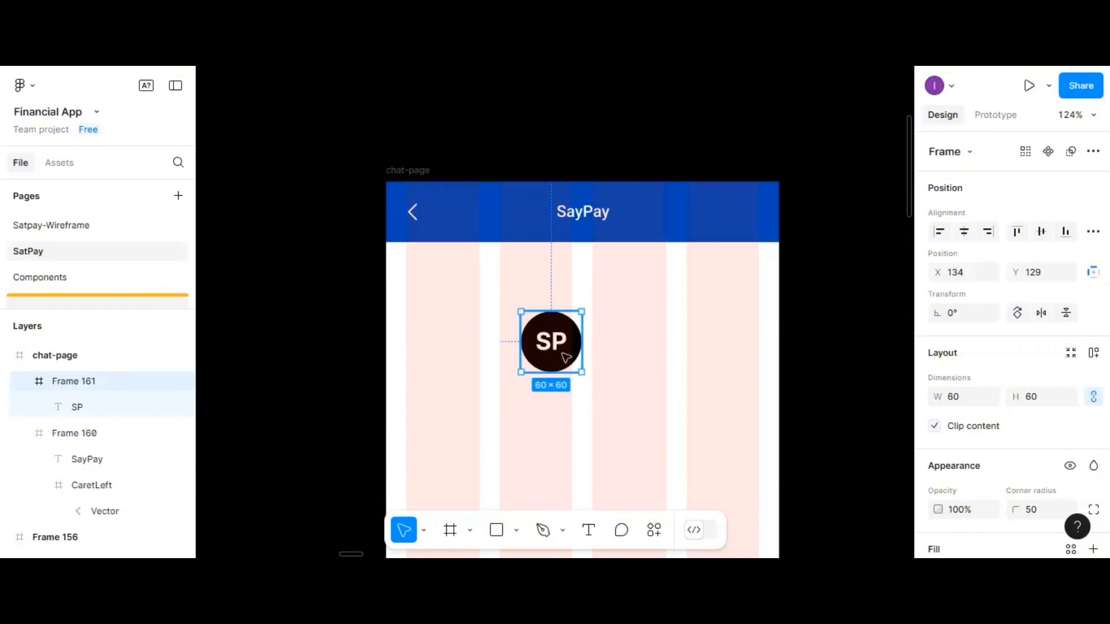
{"action": "left_click_drag", "start_coordinate": [566, 358], "coordinate": [593, 328]}
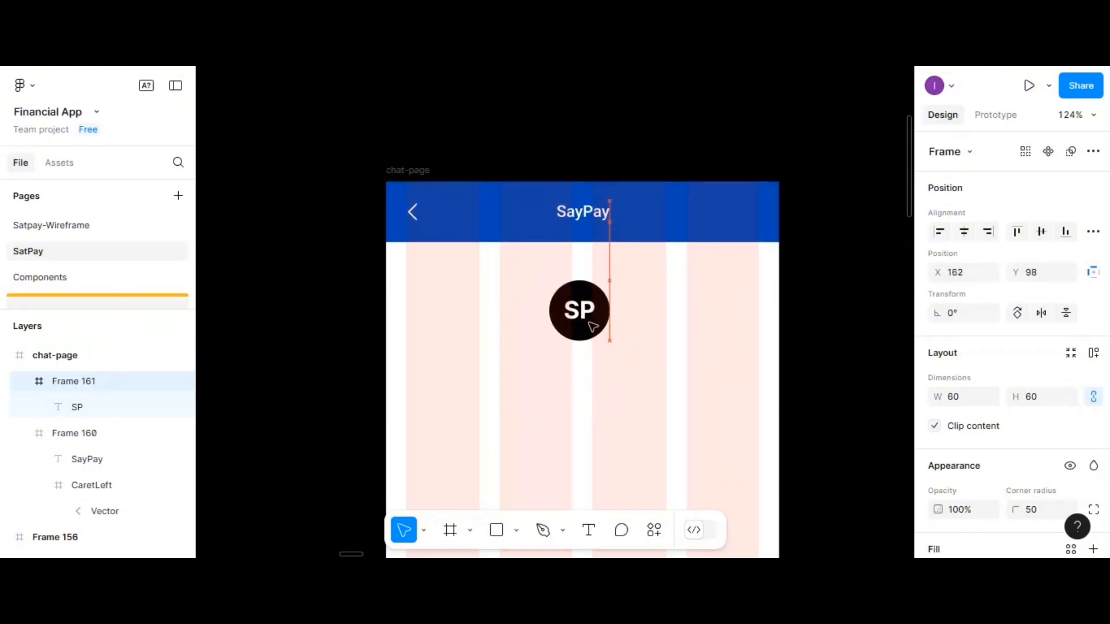
{"action": "left_click", "coordinate": [969, 234]}
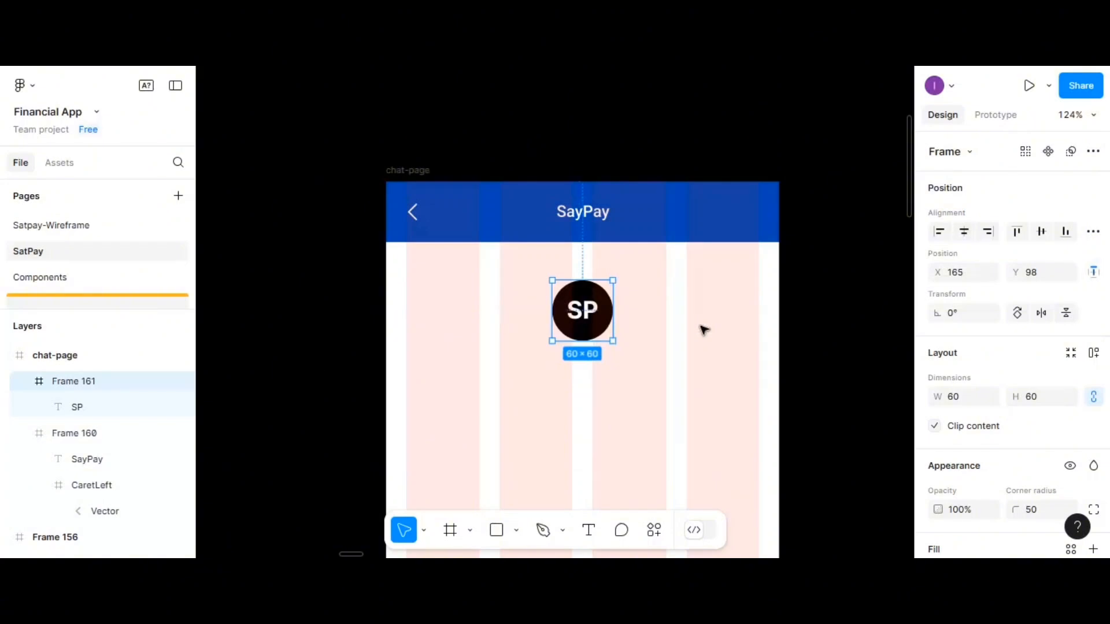
Duplicate the SayPay title below the SP circle at about Y 170 and change the copy's text to "We typically reply within a munite"
{"action": "double_click", "coordinate": [577, 217]}
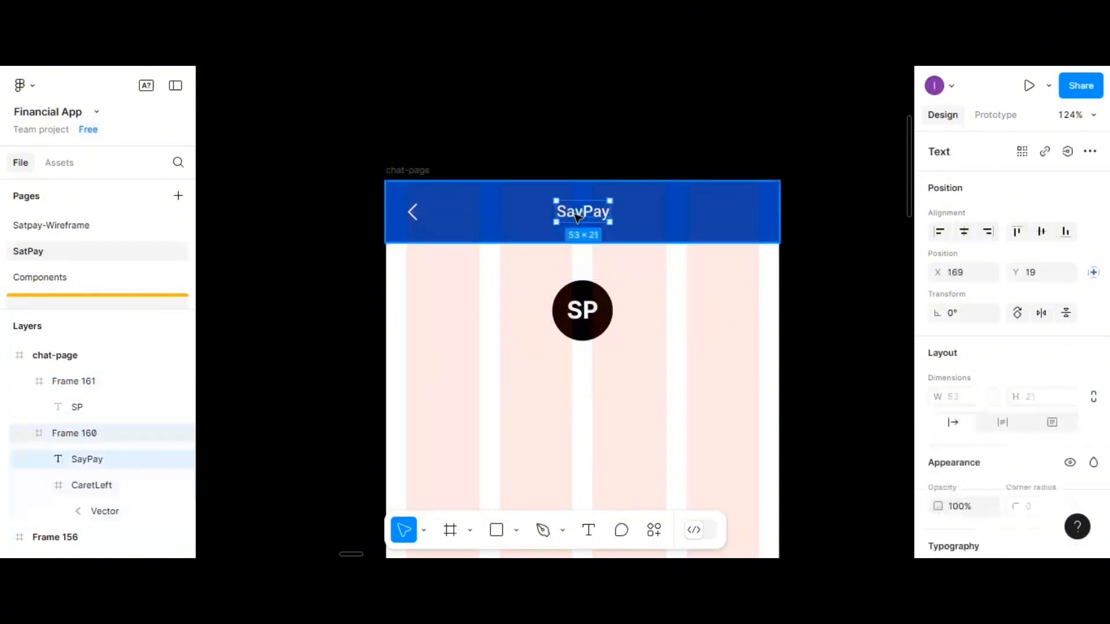
{"action": "left_click_drag", "start_coordinate": [577, 217], "coordinate": [561, 370]}
{"action": "double_click", "coordinate": [560, 369]}
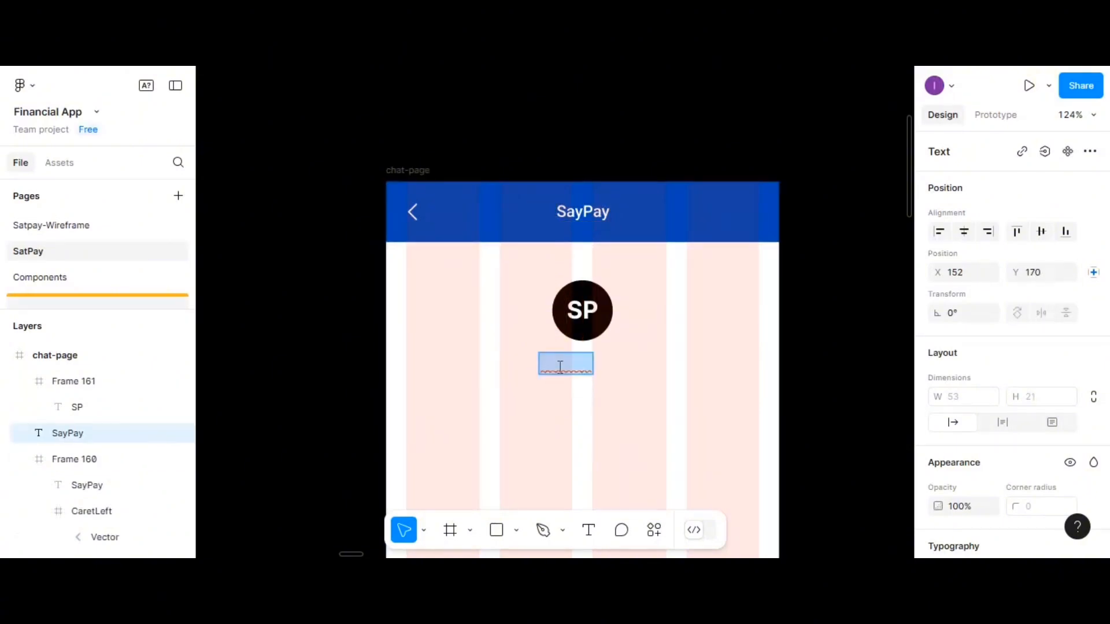
{"action": "type", "text": "We"}
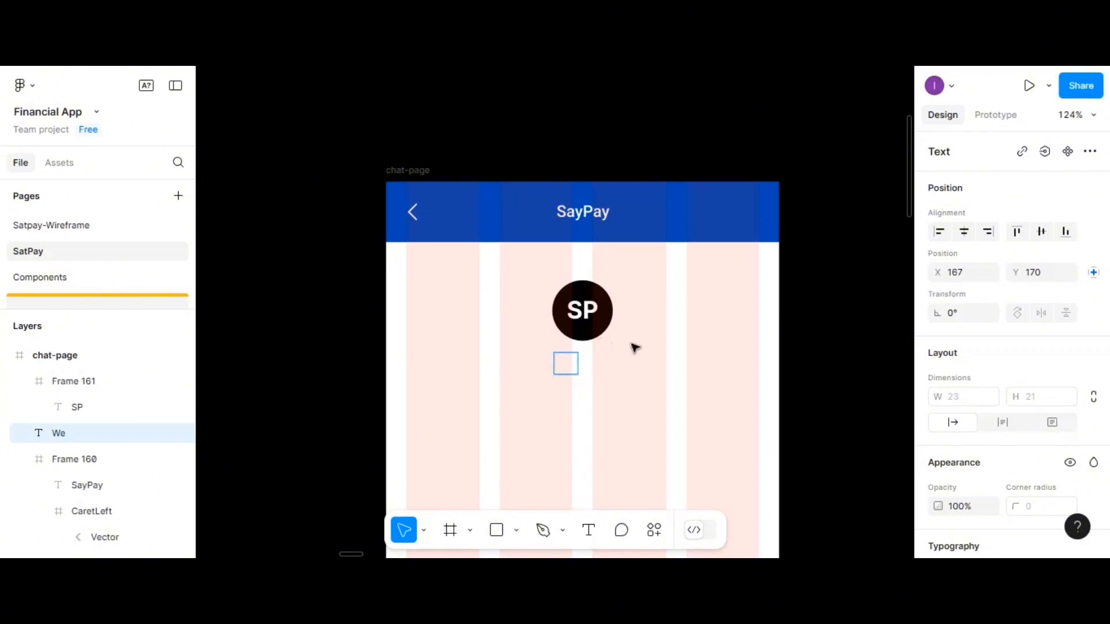
{"action": "type", "text": " typica"}
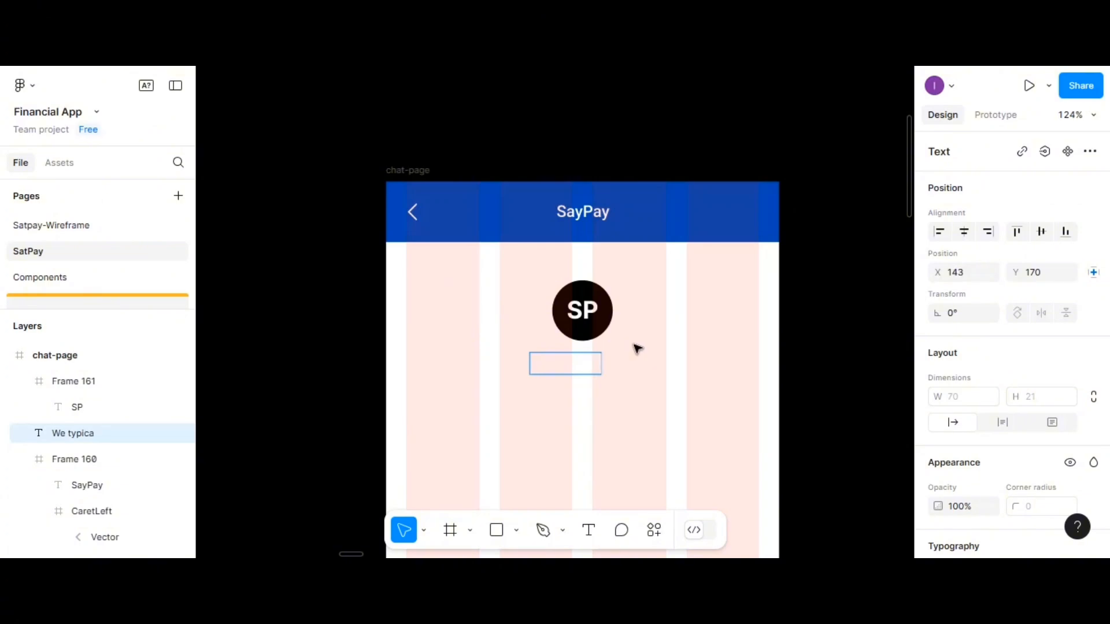
{"action": "type", "text": "lly repl"}
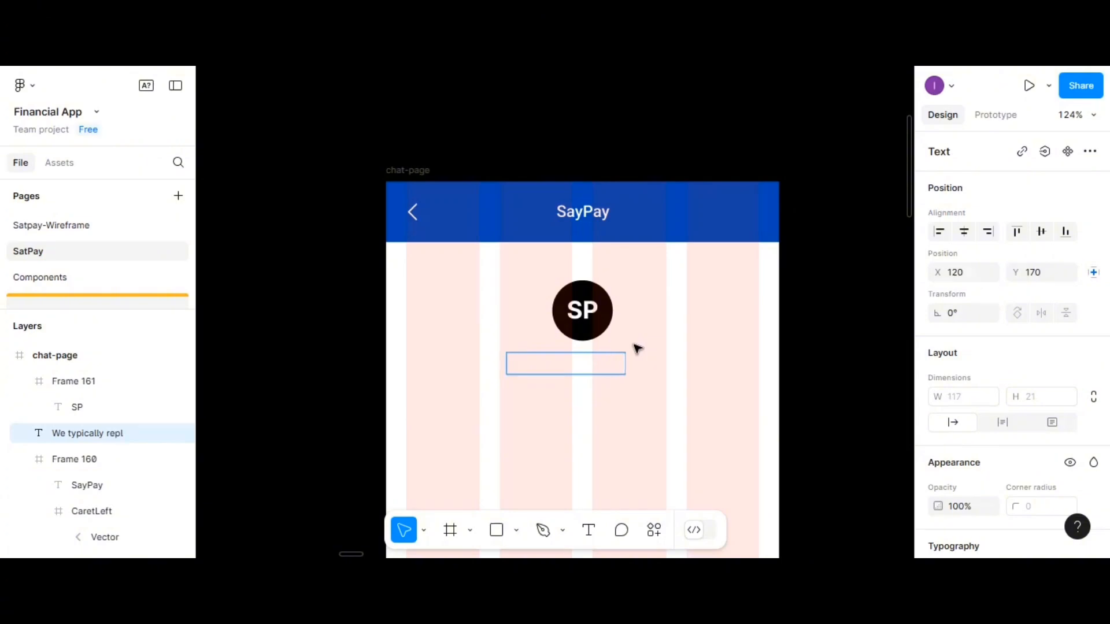
{"action": "type", "text": "y within"}
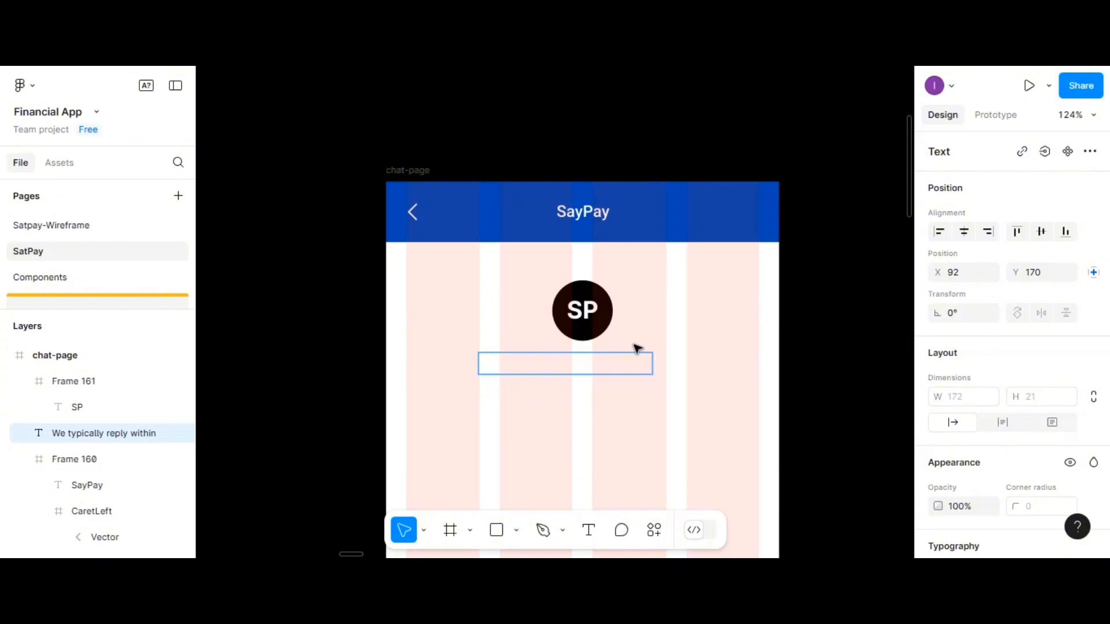
{"action": "type", "text": " a munite"}
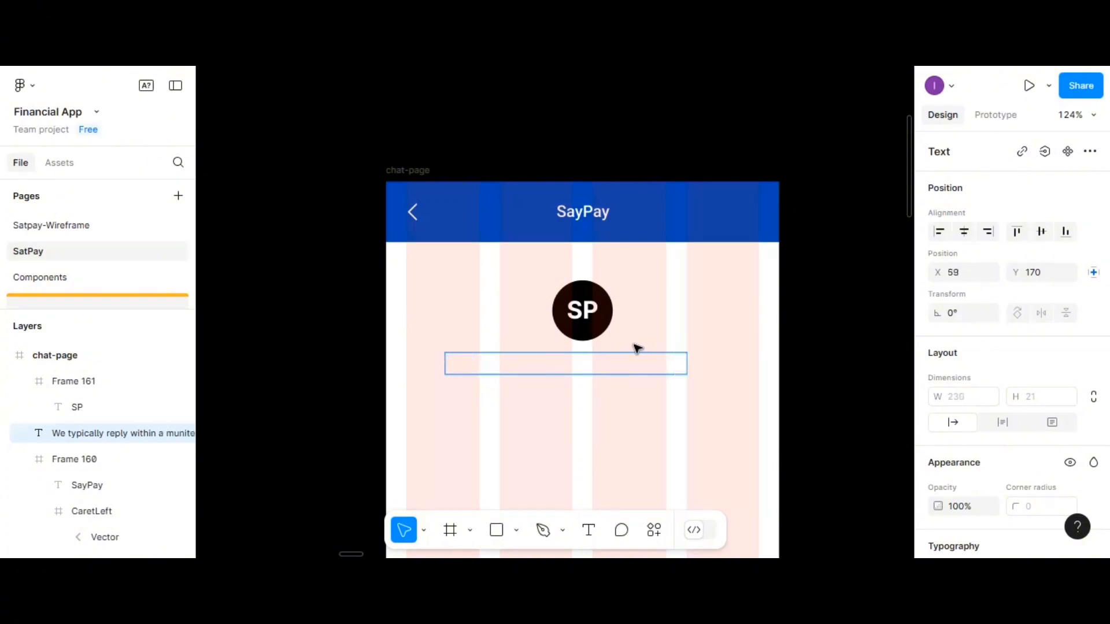
{"action": "key", "text": "Escape"}
Set the fill of the "We typically reply within a munite" text to the page colour 010101
{"action": "scroll", "coordinate": [966, 495], "scroll_direction": "down", "scroll_amount": 3}
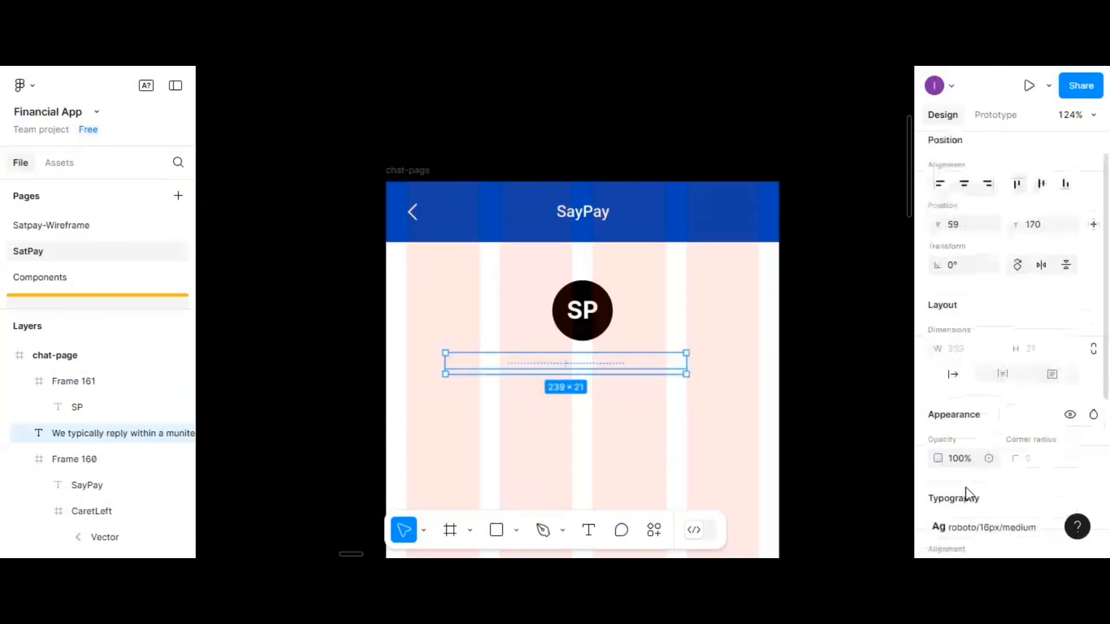
{"action": "scroll", "coordinate": [948, 486], "scroll_direction": "down", "scroll_amount": 2}
{"action": "left_click", "coordinate": [937, 396]}
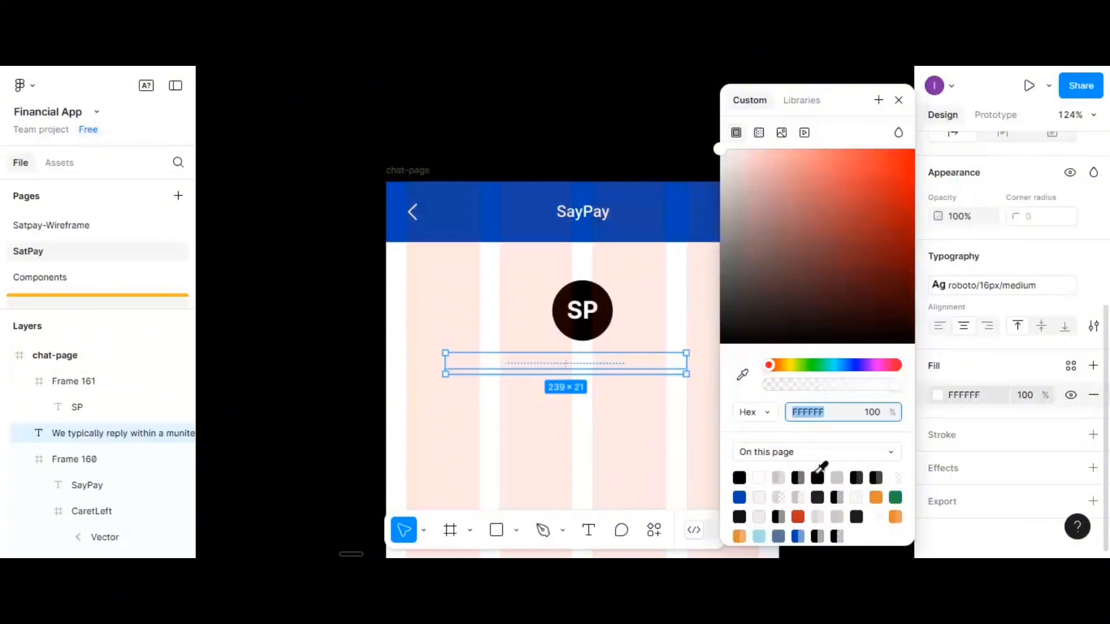
{"action": "left_click", "coordinate": [818, 476]}
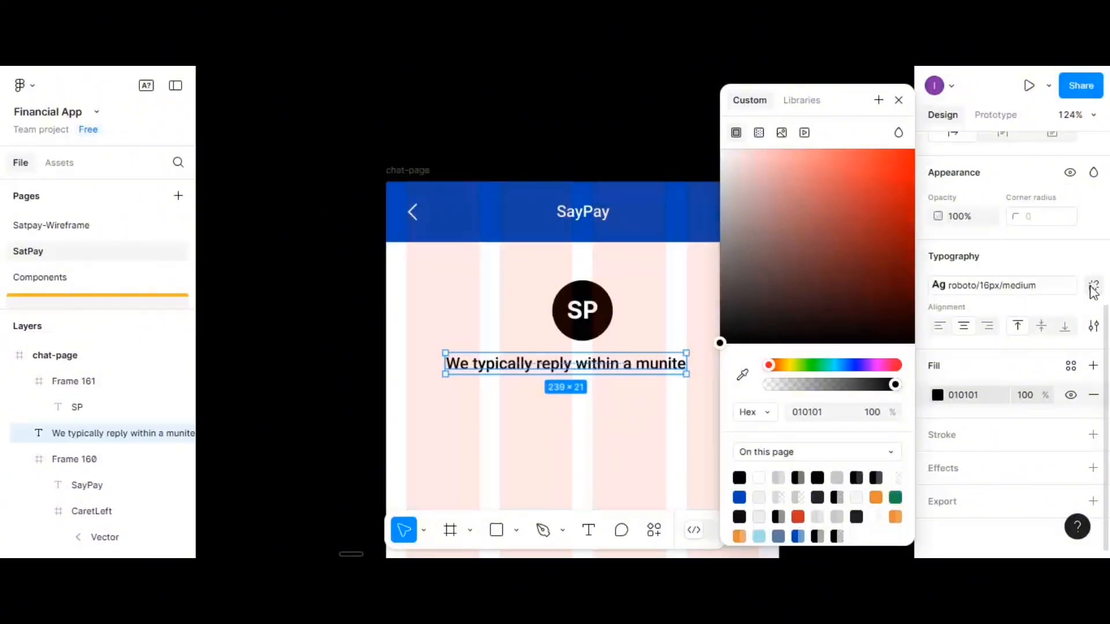
Apply the roboto/12px medium text style to the reply-time text and centre it horizontally on the page
{"action": "left_click", "coordinate": [1091, 286]}
{"action": "left_click", "coordinate": [1094, 258]}
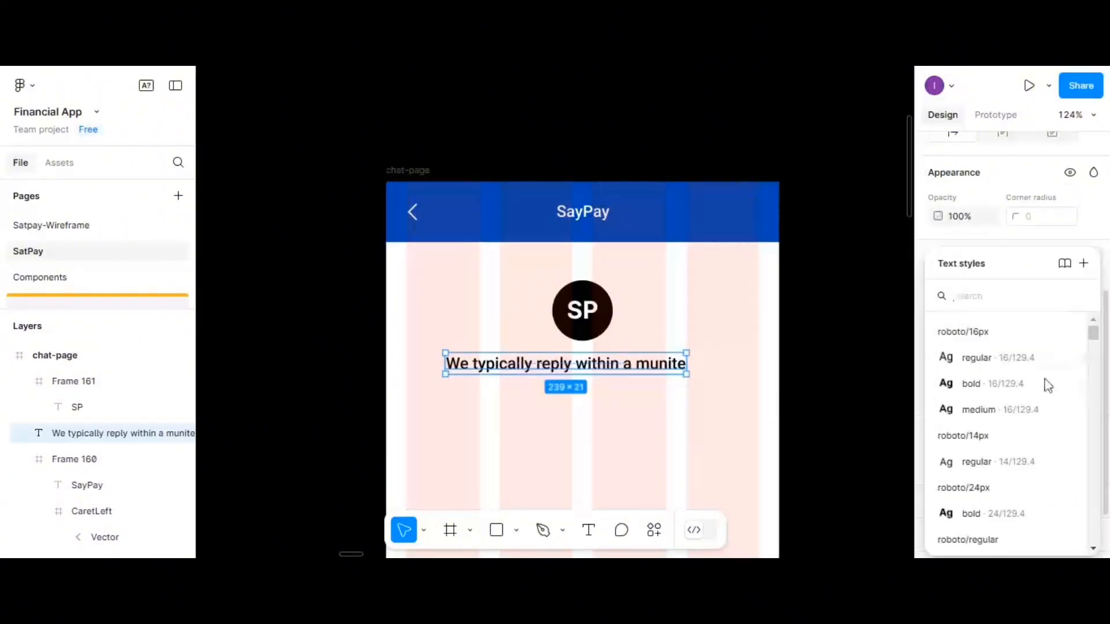
{"action": "scroll", "coordinate": [1041, 405], "scroll_direction": "down", "scroll_amount": 3}
{"action": "scroll", "coordinate": [1035, 422], "scroll_direction": "down", "scroll_amount": 5}
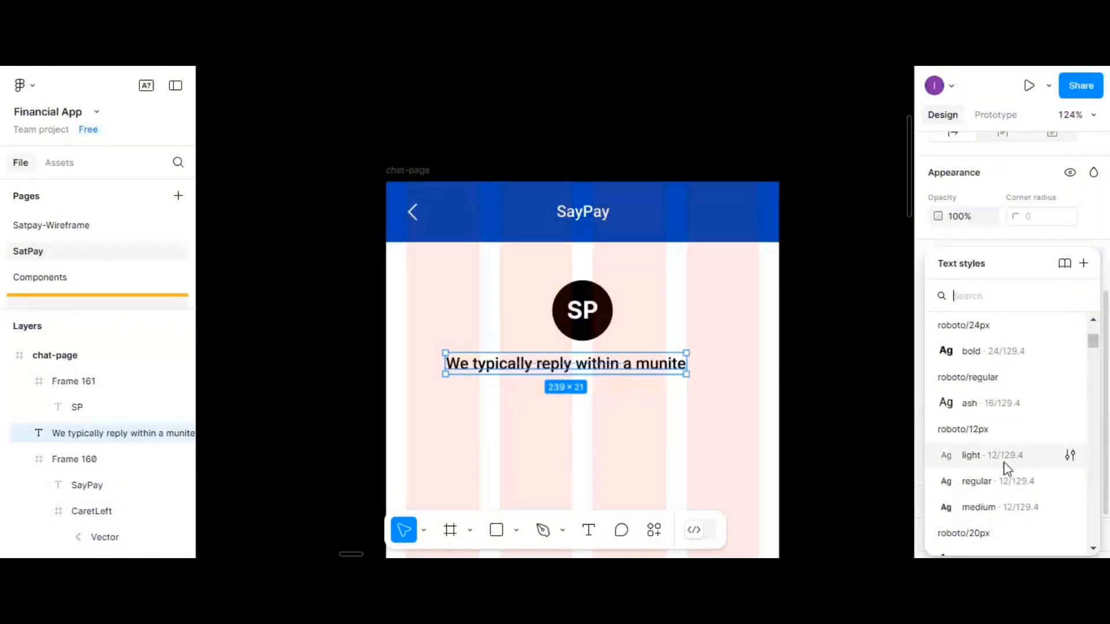
{"action": "left_click", "coordinate": [1004, 430]}
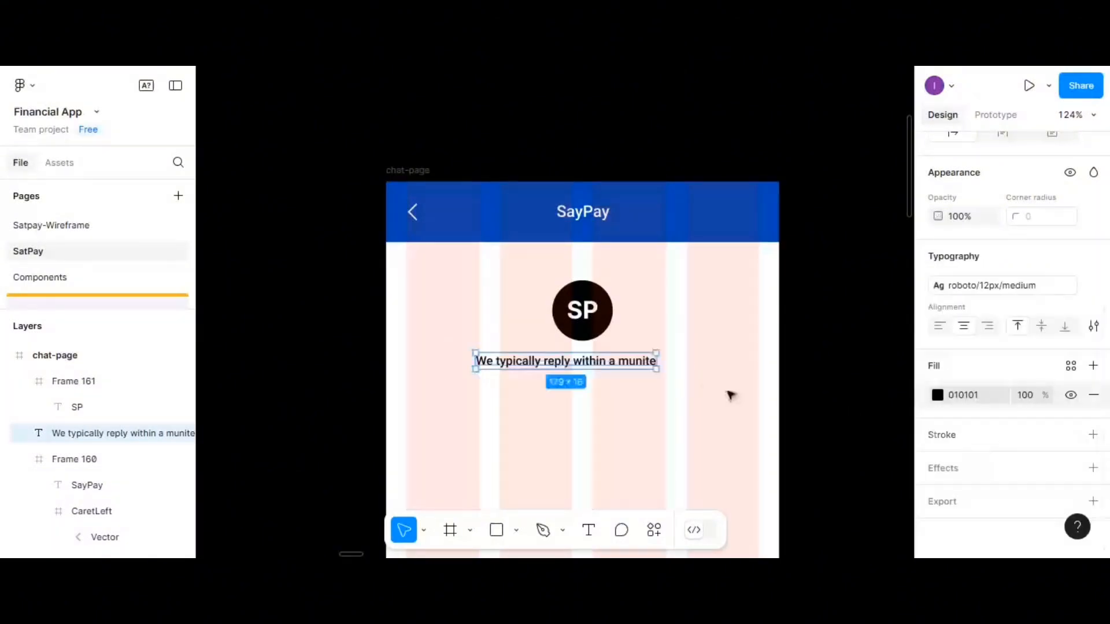
{"action": "scroll", "coordinate": [983, 205], "scroll_direction": "up", "scroll_amount": 5}
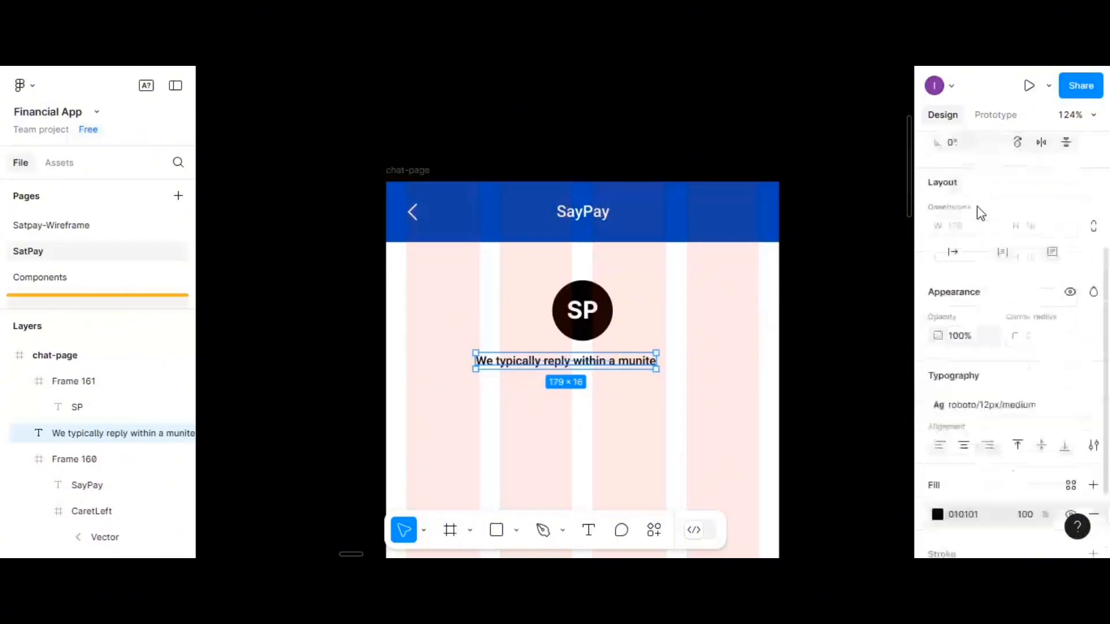
{"action": "left_click", "coordinate": [964, 231]}
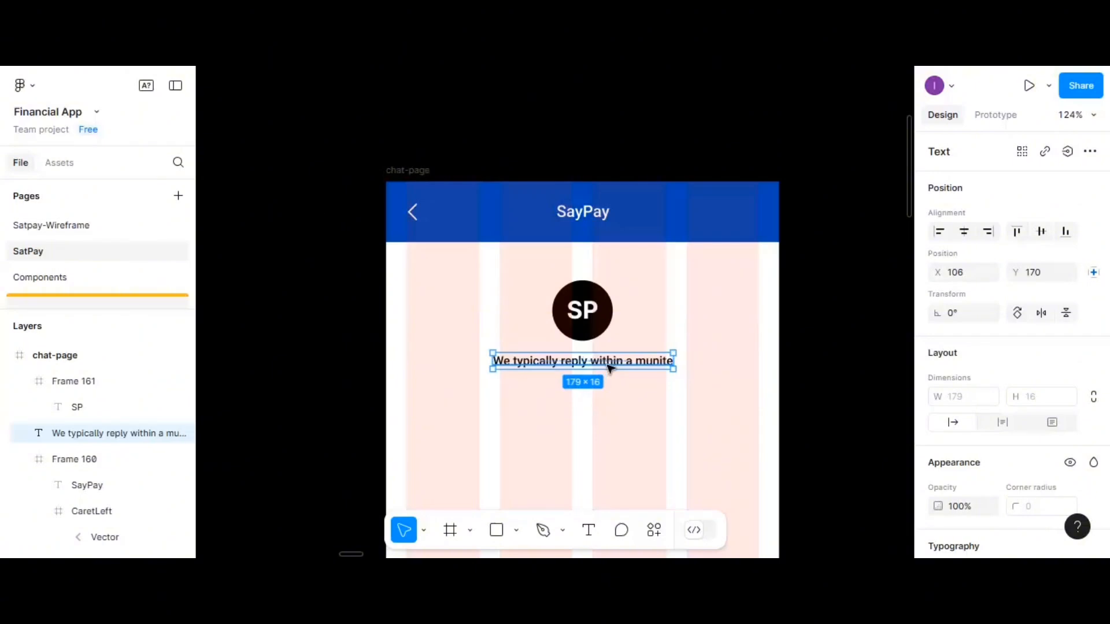
Duplicate the reply-time text below itself at about Y 198 and change the copy to "Hi, please let us know how we can help you"
{"action": "left_click_drag", "start_coordinate": [608, 369], "coordinate": [610, 396]}
{"action": "double_click", "coordinate": [610, 396]}
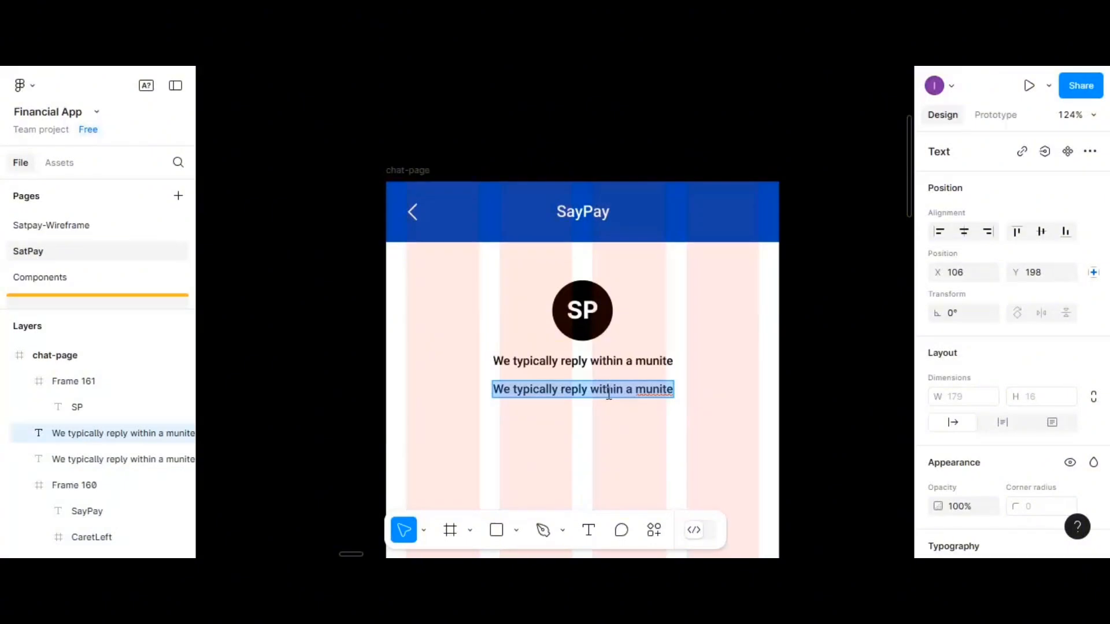
{"action": "type", "text": "Hi,"}
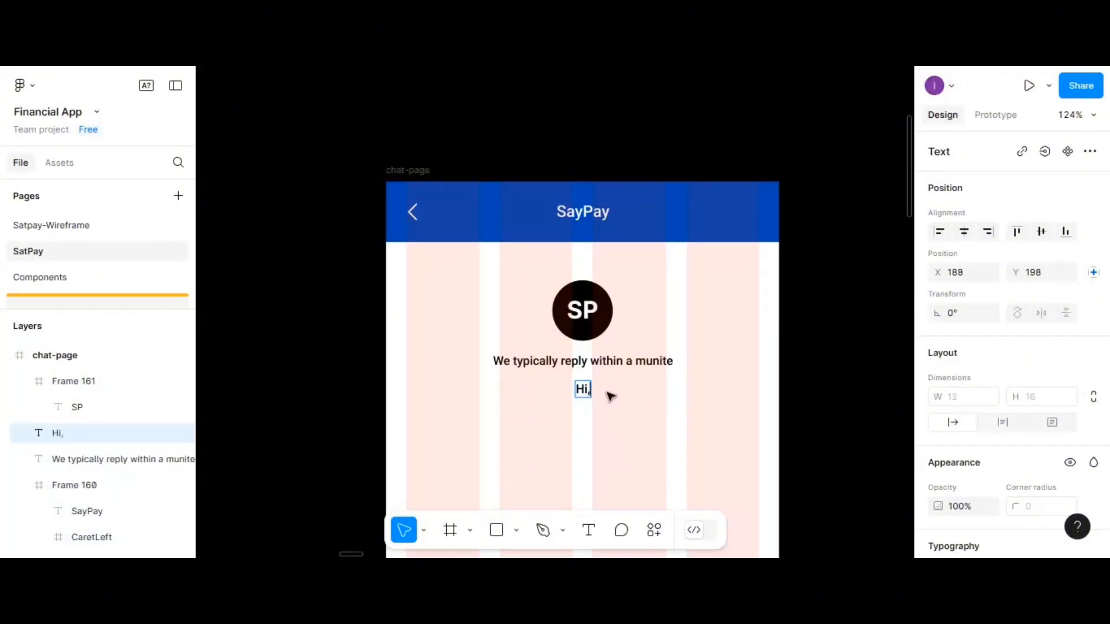
{"action": "type", "text": " ple"}
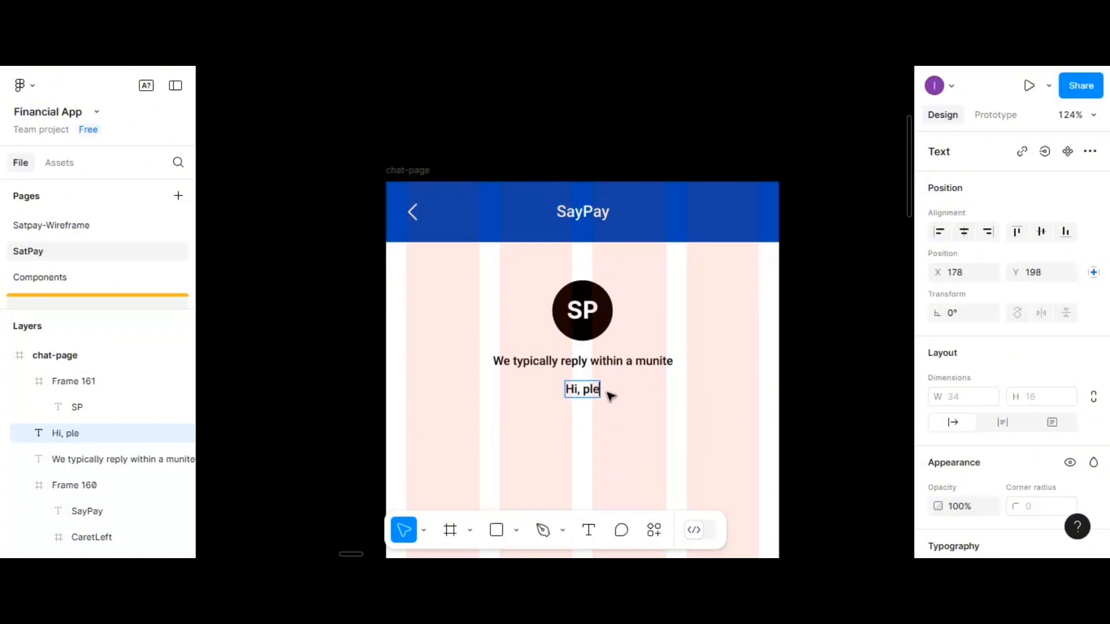
{"action": "type", "text": "ase let us"}
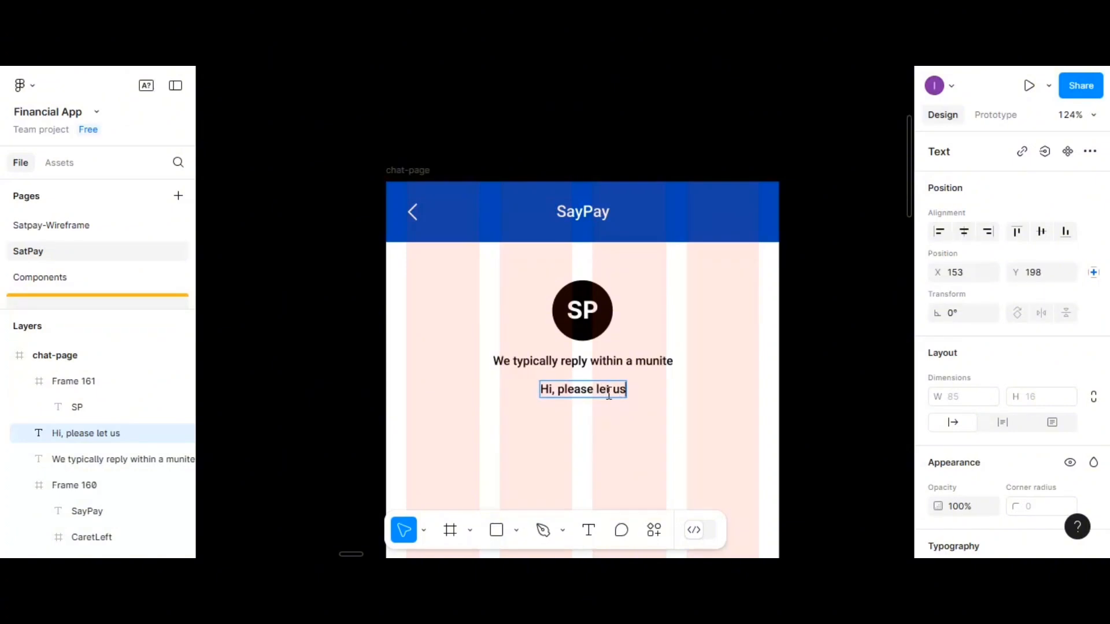
{"action": "type", "text": " know"}
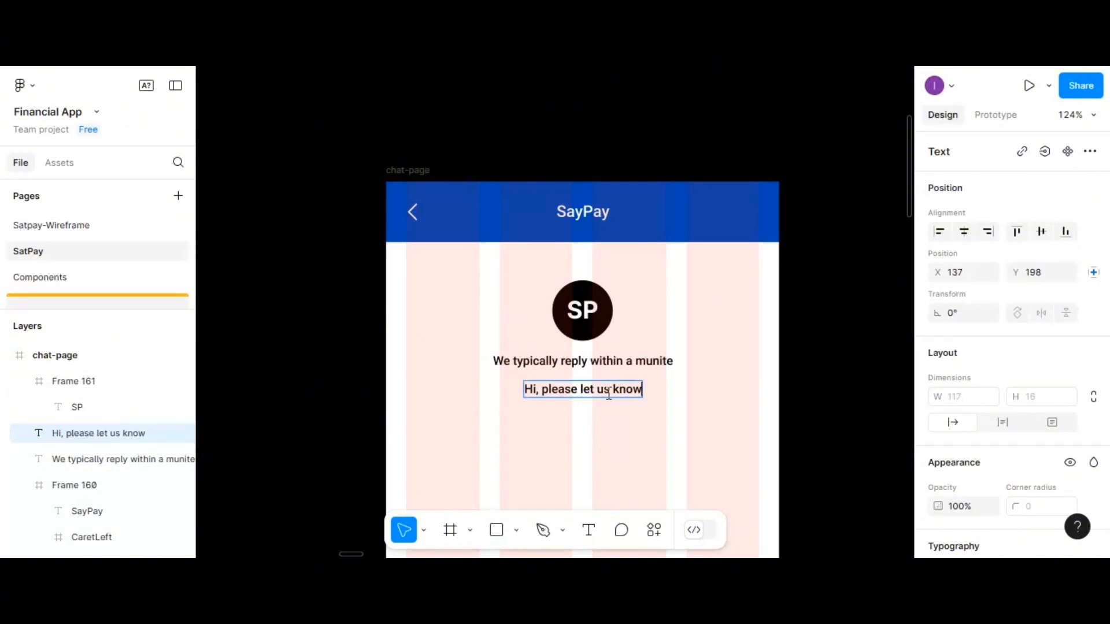
{"action": "type", "text": " how "}
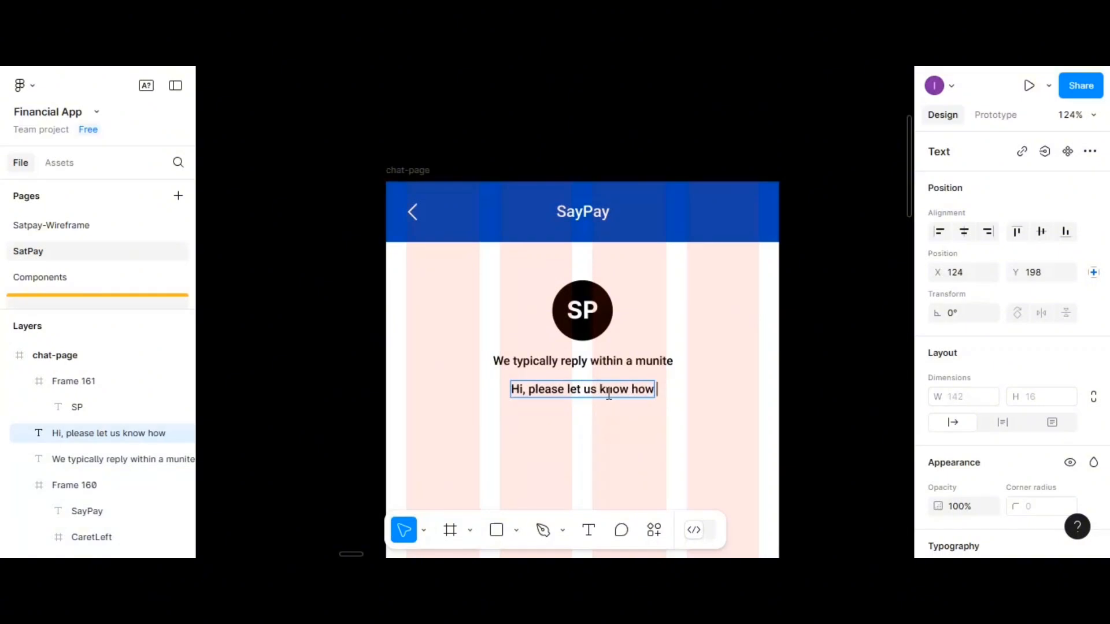
{"action": "type", "text": "we ca"}
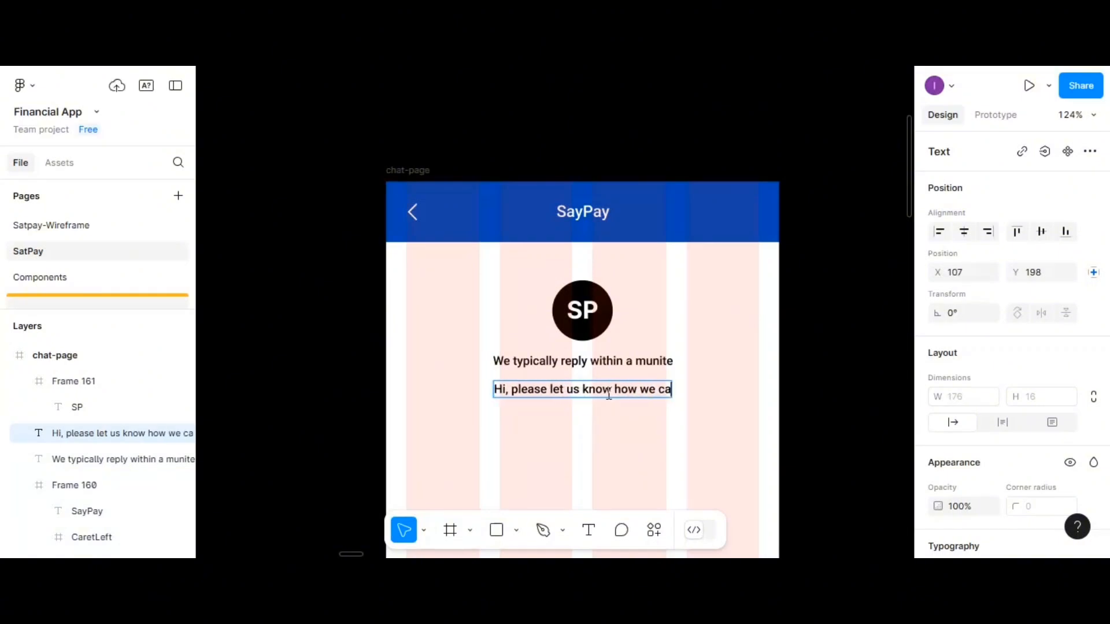
{"action": "type", "text": "n help you"}
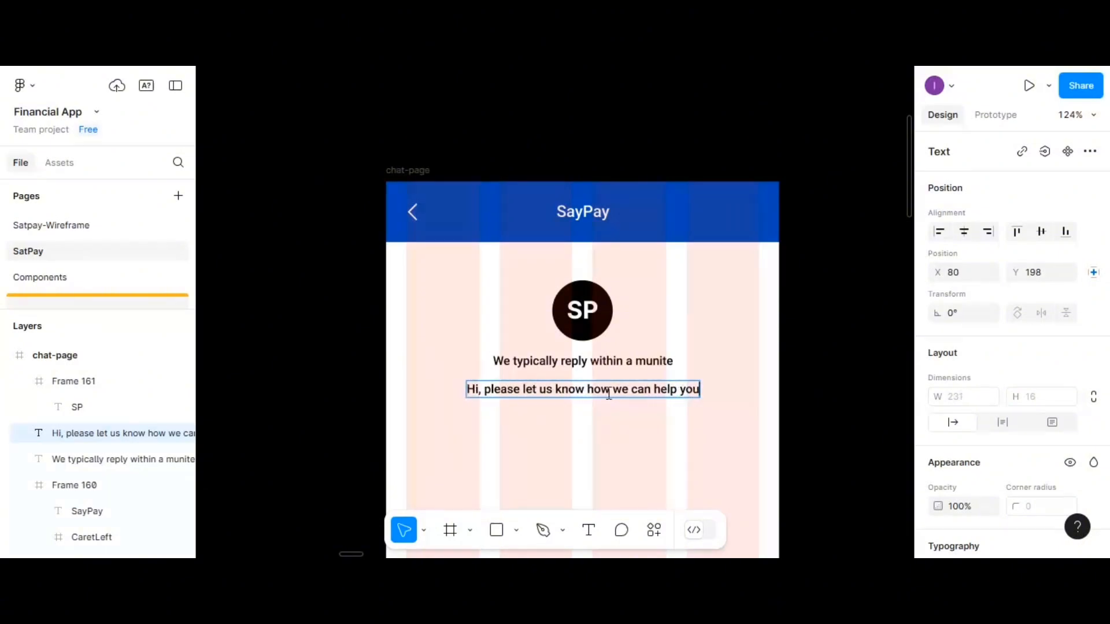
{"action": "key", "text": "Escape"}
Detach the text style from the "Hi, please let us know how we can help you" text and set it to Roboto Regular, size 10
{"action": "scroll", "coordinate": [1011, 377], "scroll_direction": "down", "scroll_amount": 5}
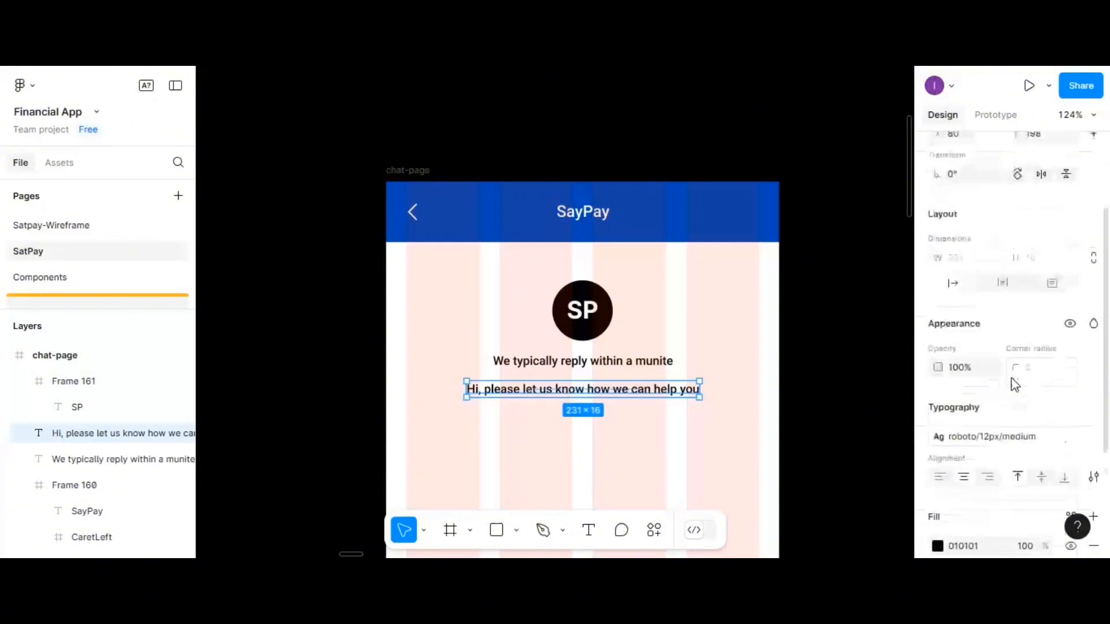
{"action": "scroll", "coordinate": [1065, 362], "scroll_direction": "down", "scroll_amount": 2}
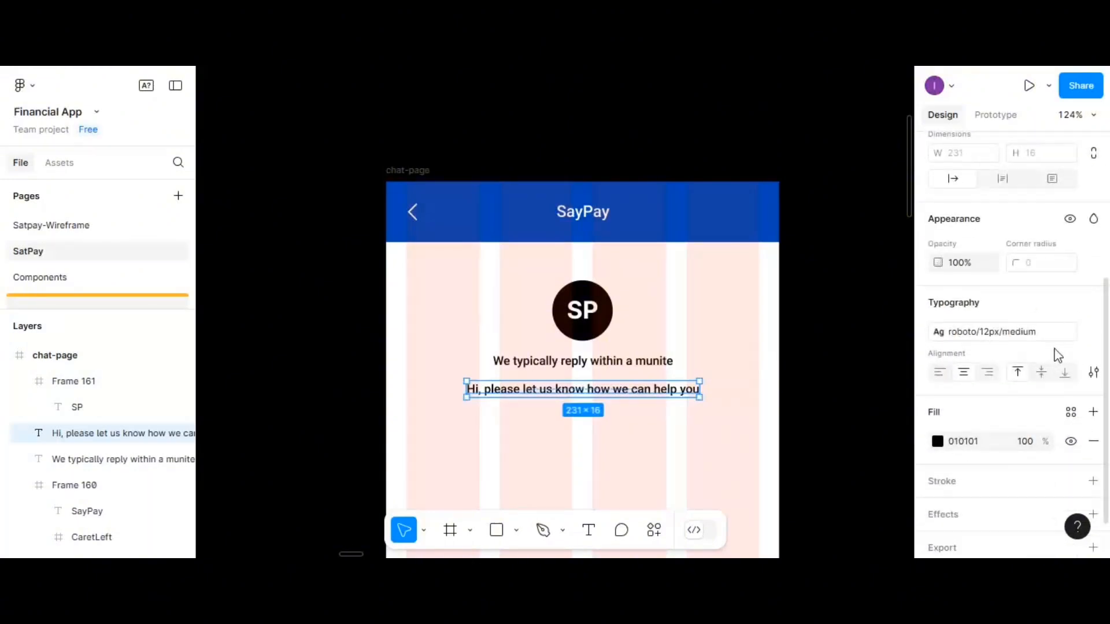
{"action": "scroll", "coordinate": [1058, 355], "scroll_direction": "down", "scroll_amount": 1}
{"action": "scroll", "coordinate": [1105, 329], "scroll_direction": "up", "scroll_amount": 3}
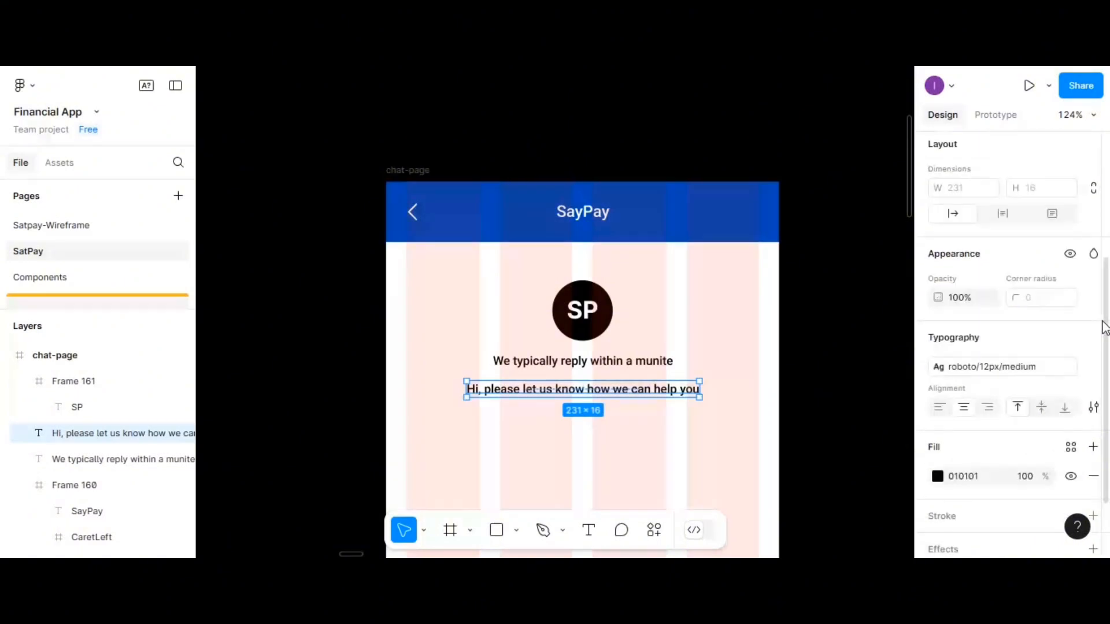
{"action": "left_click", "coordinate": [1092, 367]}
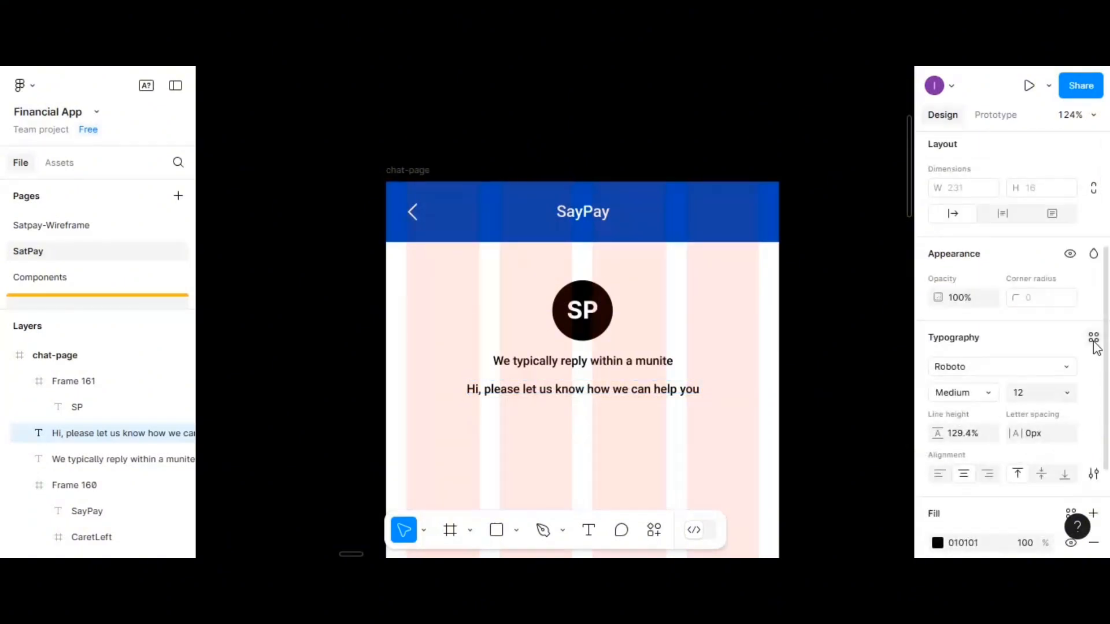
{"action": "left_click", "coordinate": [1094, 341]}
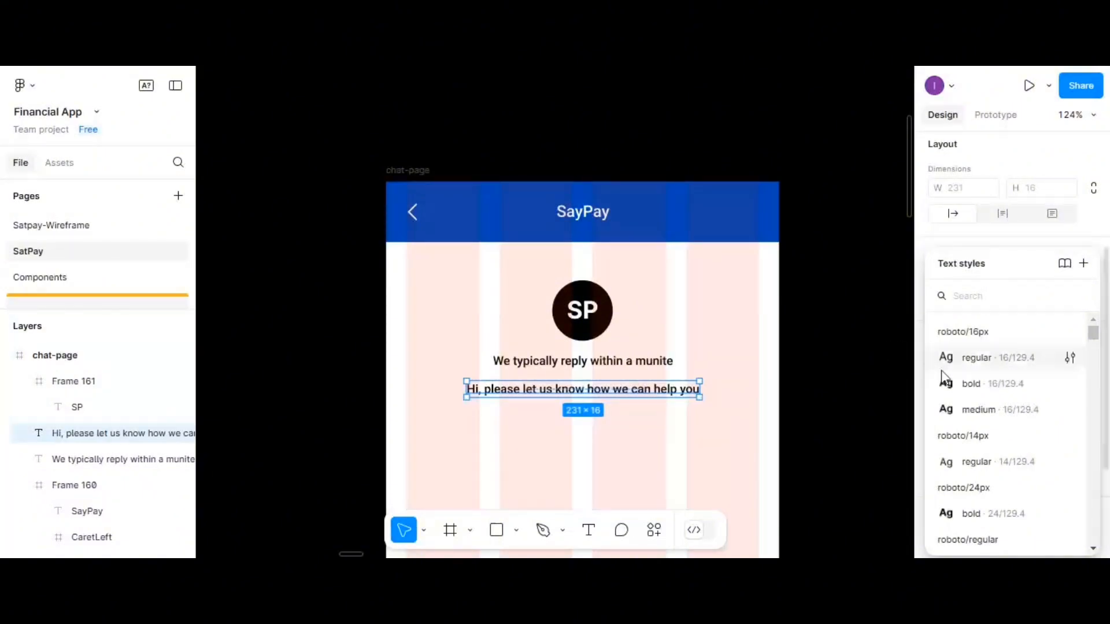
{"action": "left_click", "coordinate": [961, 253]}
{"action": "left_click", "coordinate": [1067, 393]}
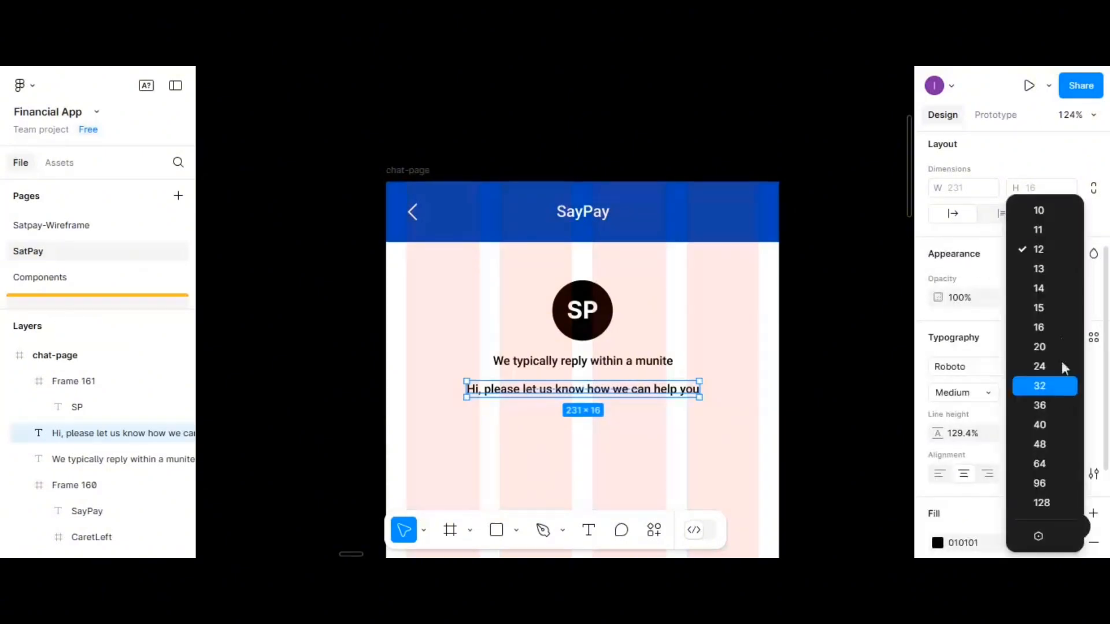
{"action": "left_click", "coordinate": [1040, 212]}
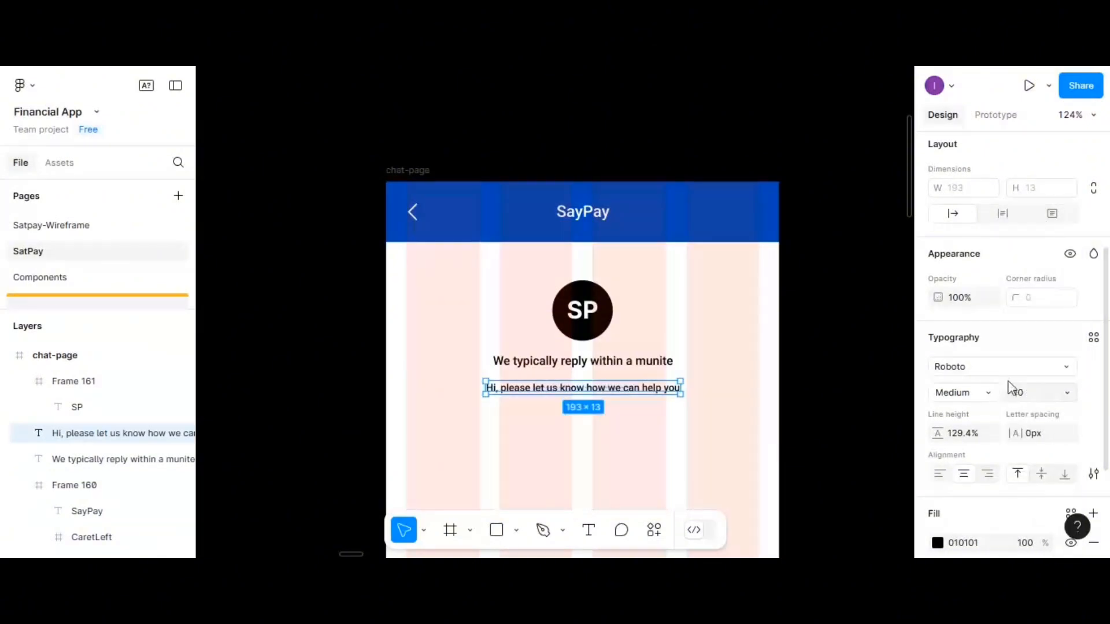
{"action": "left_click", "coordinate": [994, 391]}
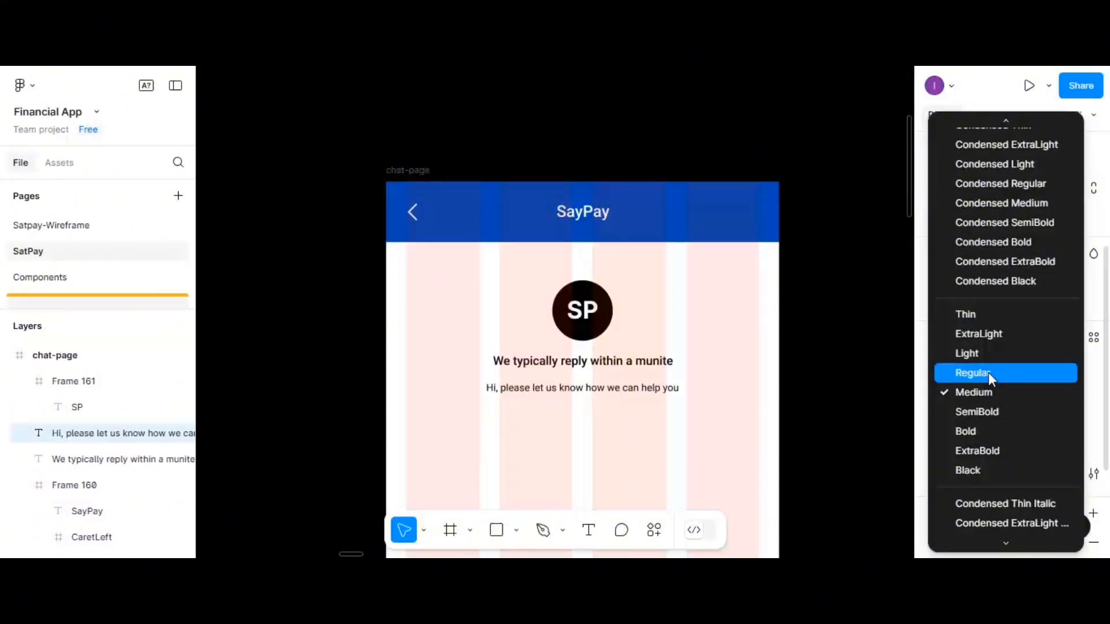
{"action": "left_click", "coordinate": [987, 373]}
Move the greeting text up to about Y 193, closer to the reply-time text, and centre it horizontally on the page
{"action": "left_click_drag", "start_coordinate": [669, 389], "coordinate": [670, 392]}
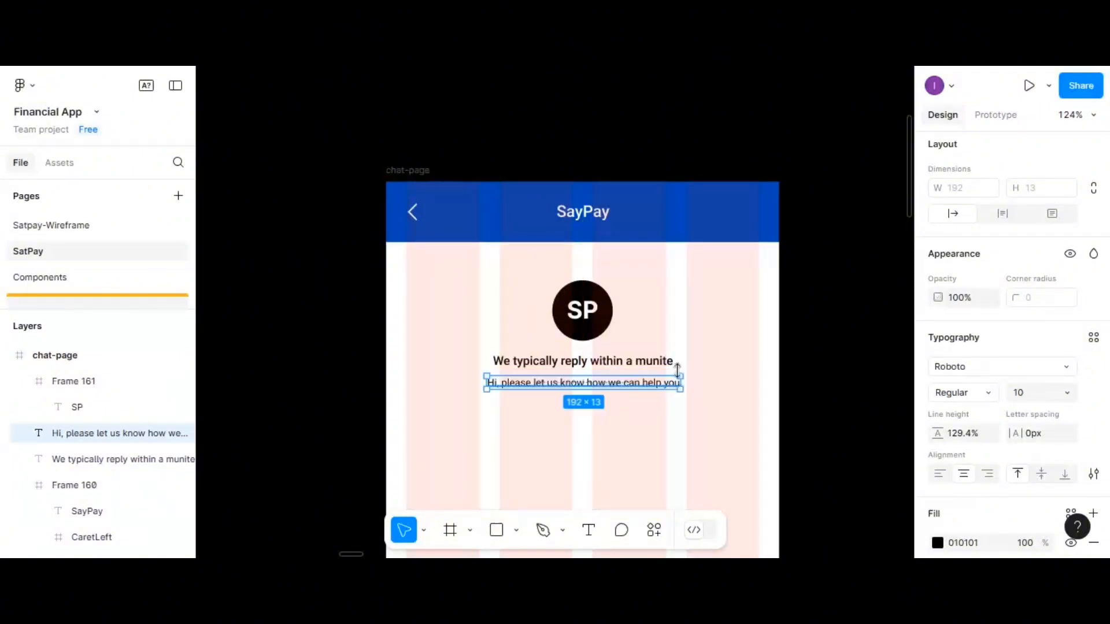
{"action": "scroll", "coordinate": [973, 172], "scroll_direction": "up", "scroll_amount": 3}
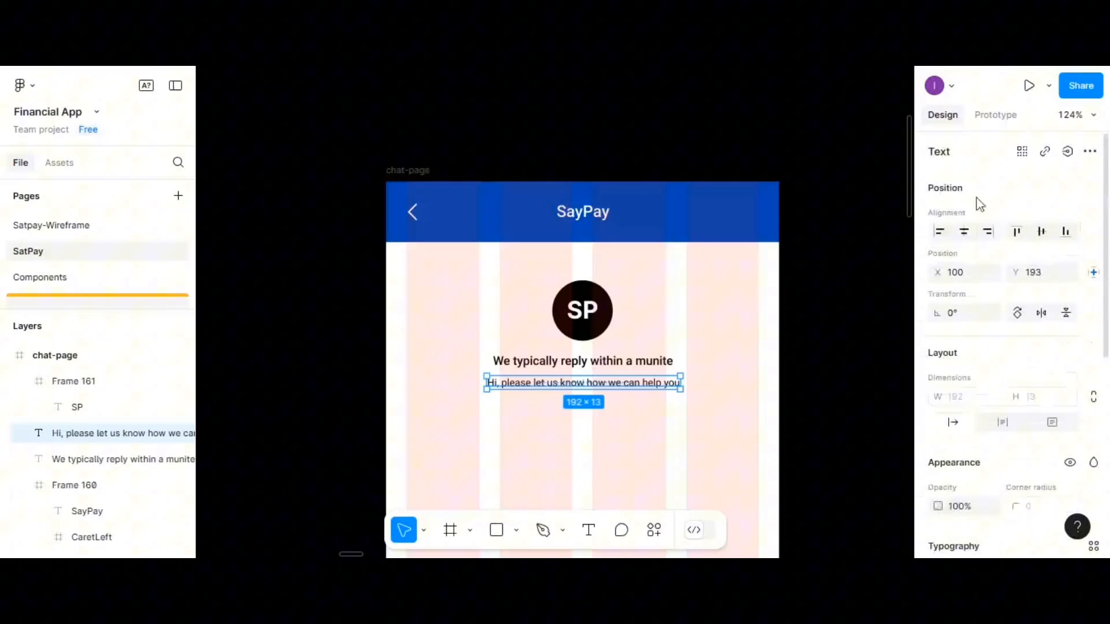
{"action": "left_click", "coordinate": [966, 231]}
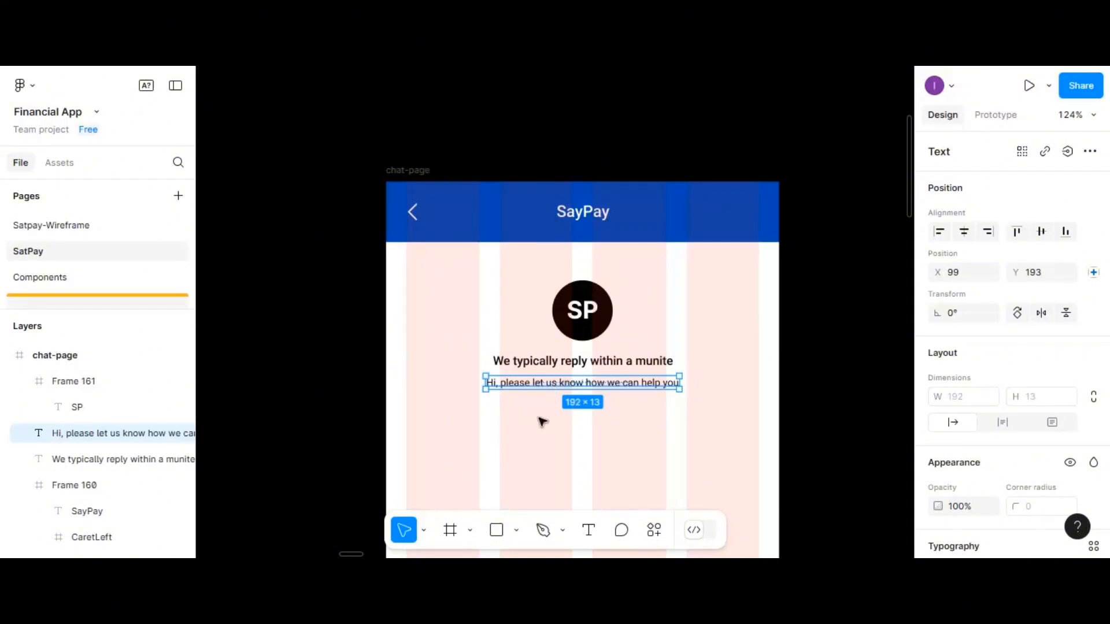
Add a "December" text below the greeting at about X 148, Y 288
{"action": "scroll", "coordinate": [542, 422], "scroll_direction": "down", "scroll_amount": 1}
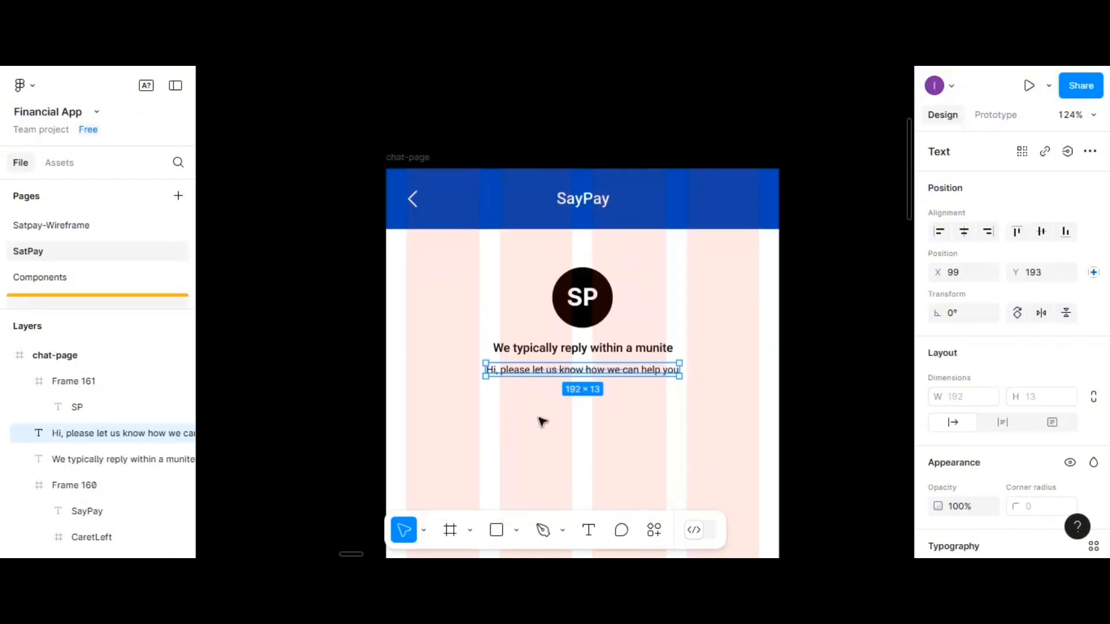
{"action": "left_click", "coordinate": [588, 531]}
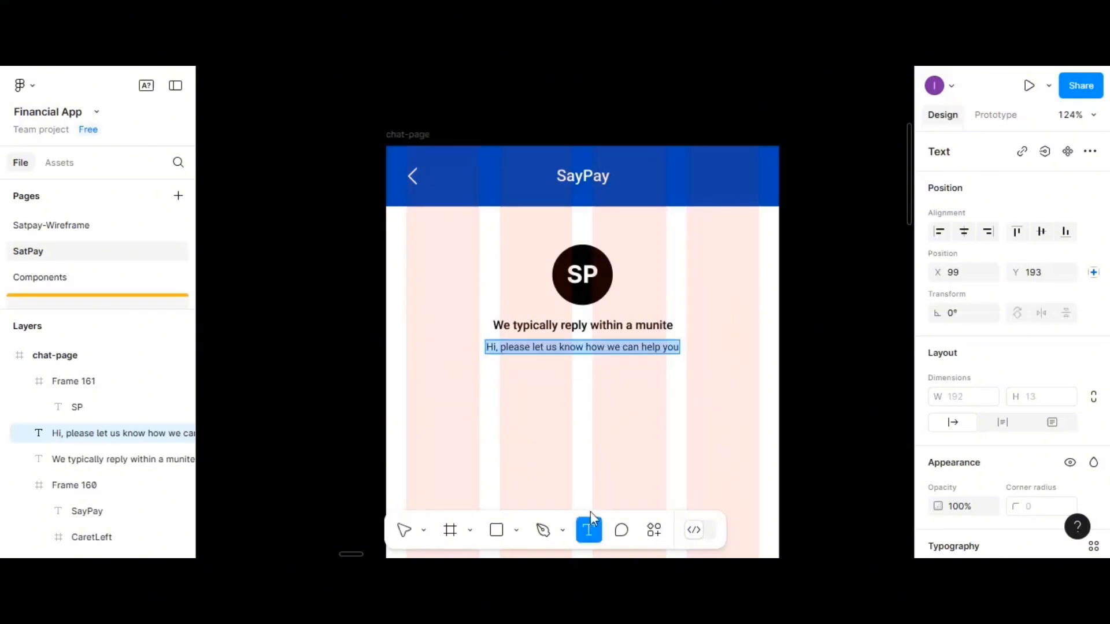
{"action": "left_click", "coordinate": [560, 437]}
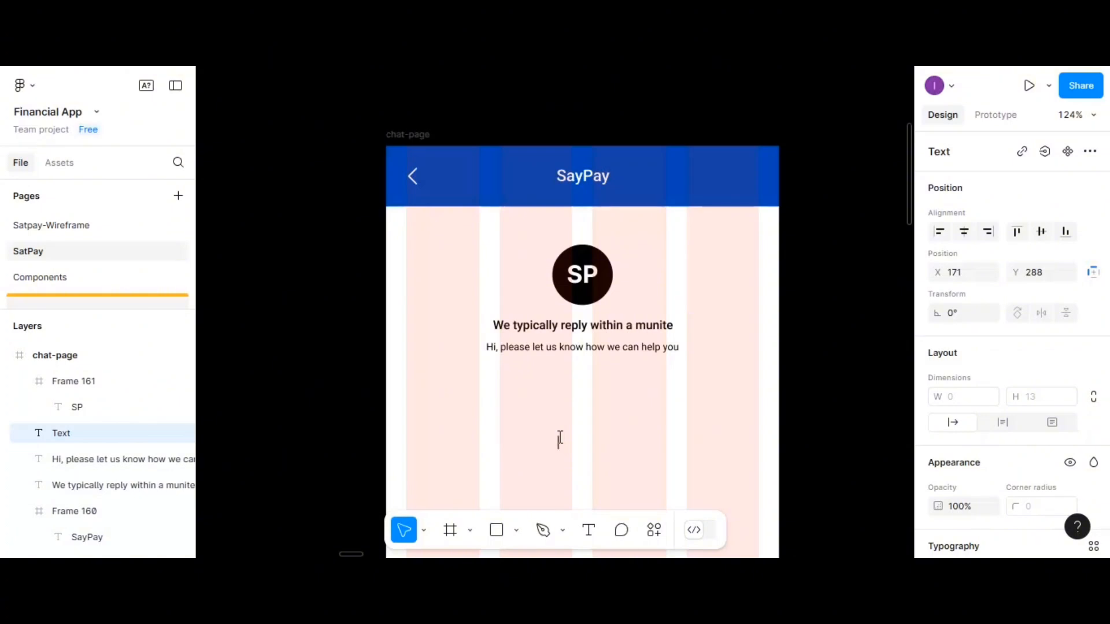
{"action": "type", "text": "December"}
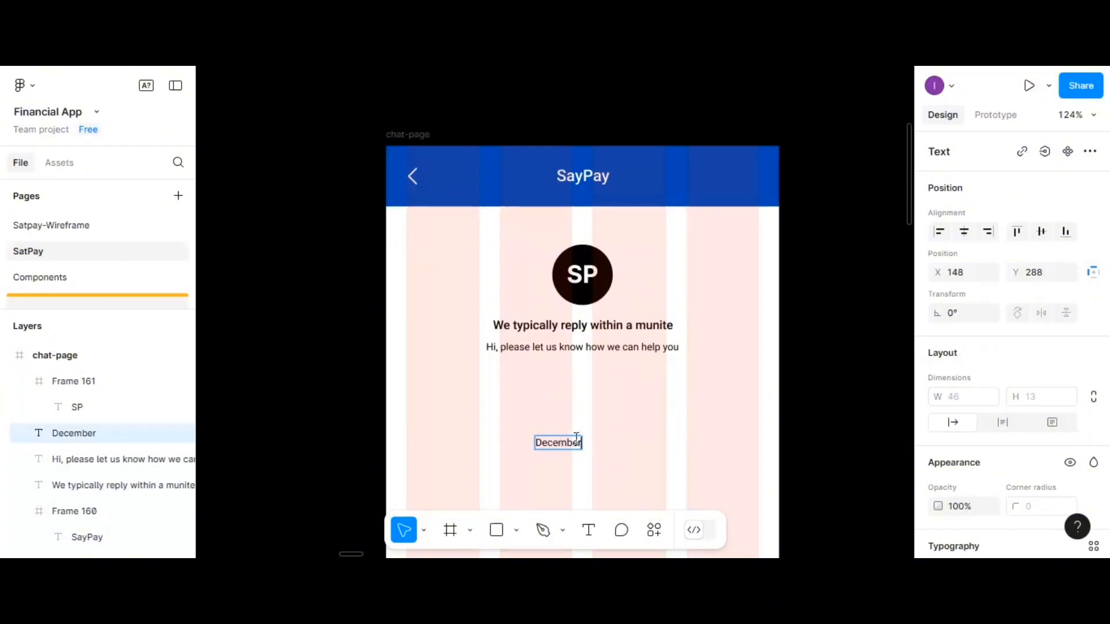
{"action": "key", "text": "Escape"}
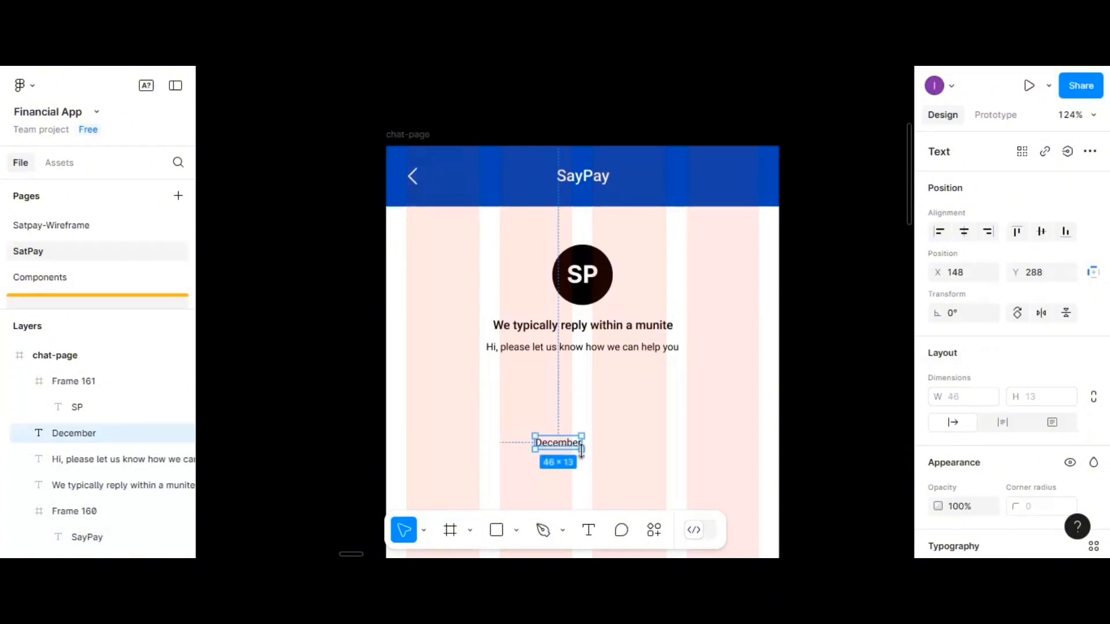
Wrap the "December" text in an auto layout frame and set its vertical padding to 5
{"action": "key", "text": "shift+a"}
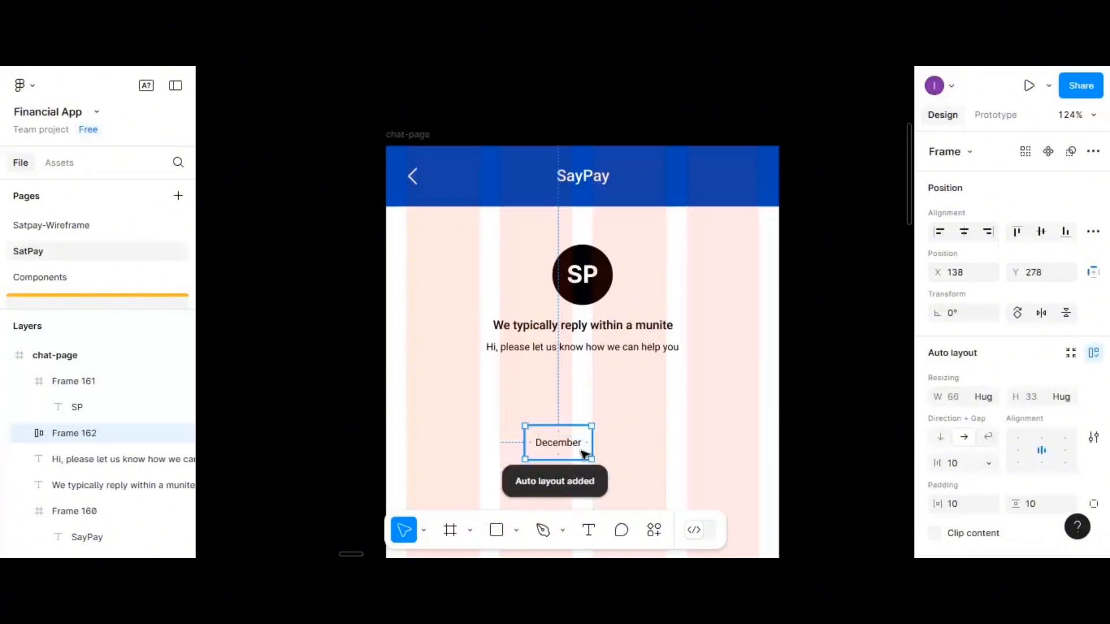
{"action": "scroll", "coordinate": [963, 468], "scroll_direction": "down", "scroll_amount": 3}
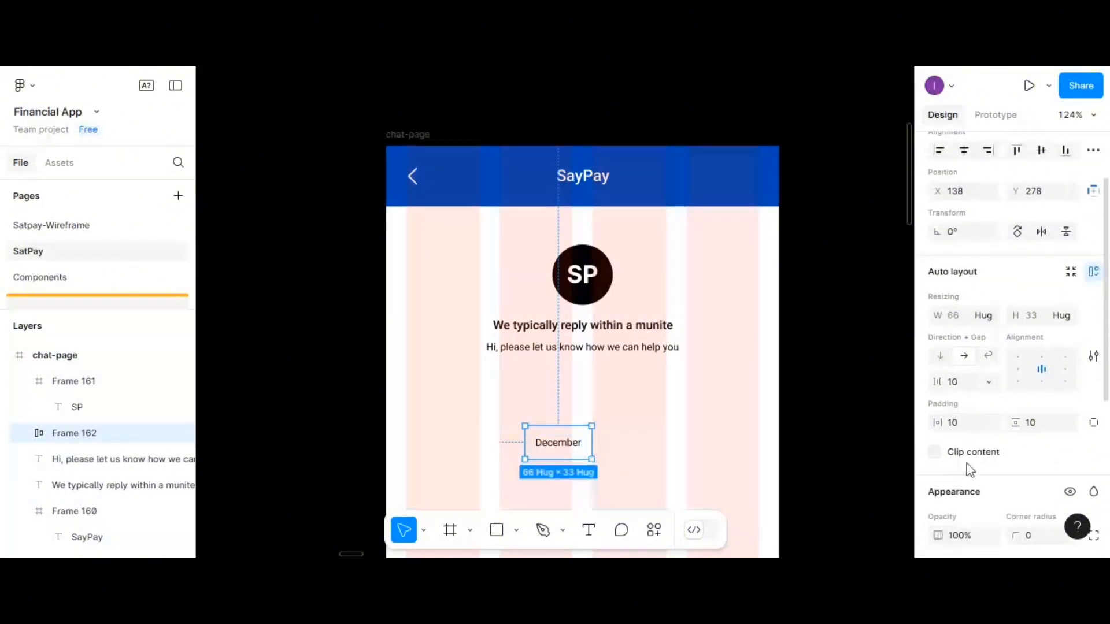
{"action": "left_click", "coordinate": [1037, 431]}
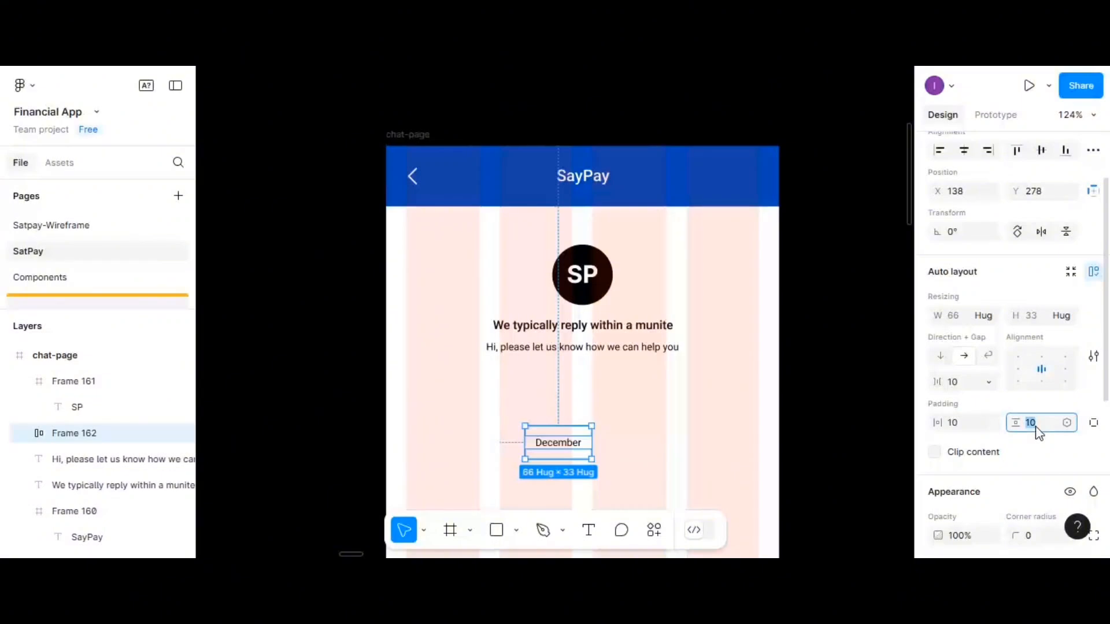
{"action": "type", "text": "5"}
{"action": "key", "text": "Return"}
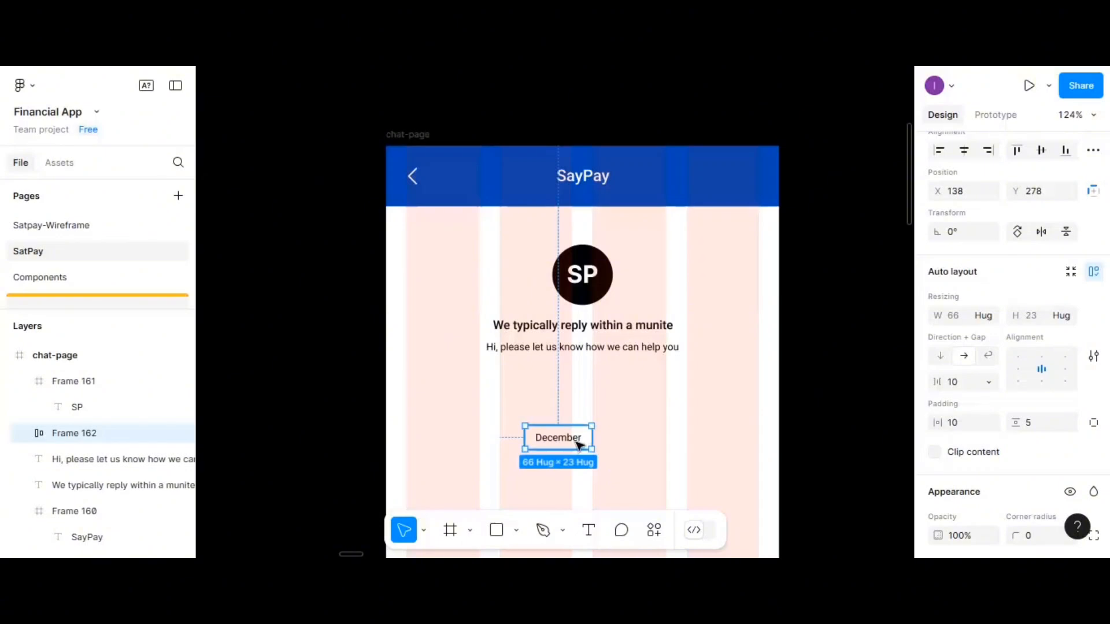
Give the "December" frame a corner radius of 15 and a grey fill from the page colours, CAC5C5
{"action": "scroll", "coordinate": [954, 451], "scroll_direction": "down", "scroll_amount": 2}
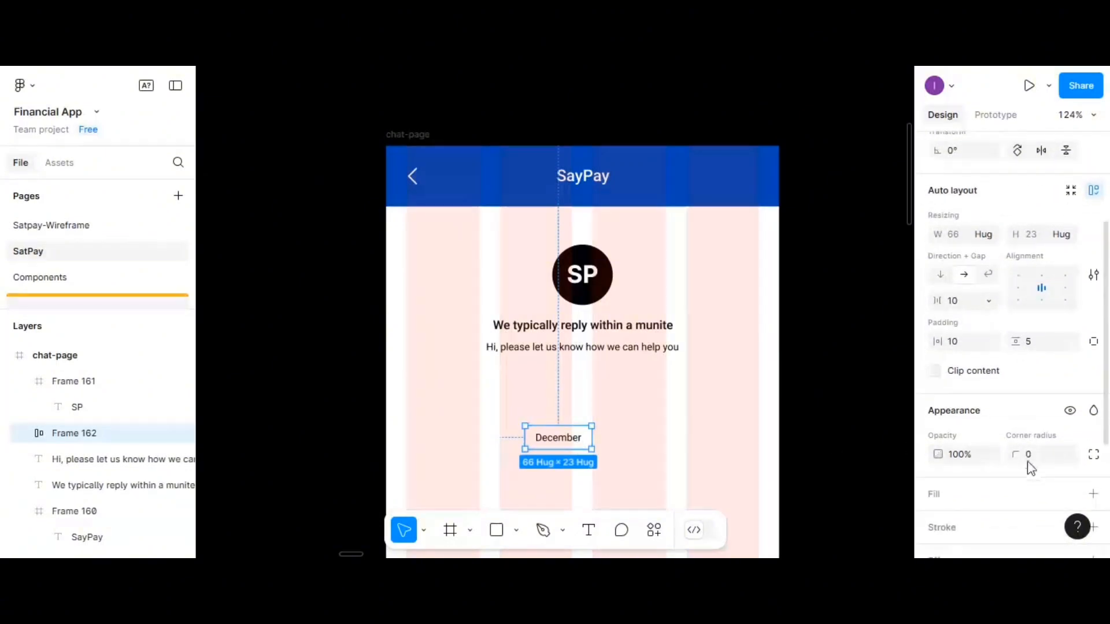
{"action": "left_click", "coordinate": [1031, 457]}
{"action": "type", "text": "15"}
{"action": "key", "text": "Return"}
{"action": "left_click", "coordinate": [941, 497]}
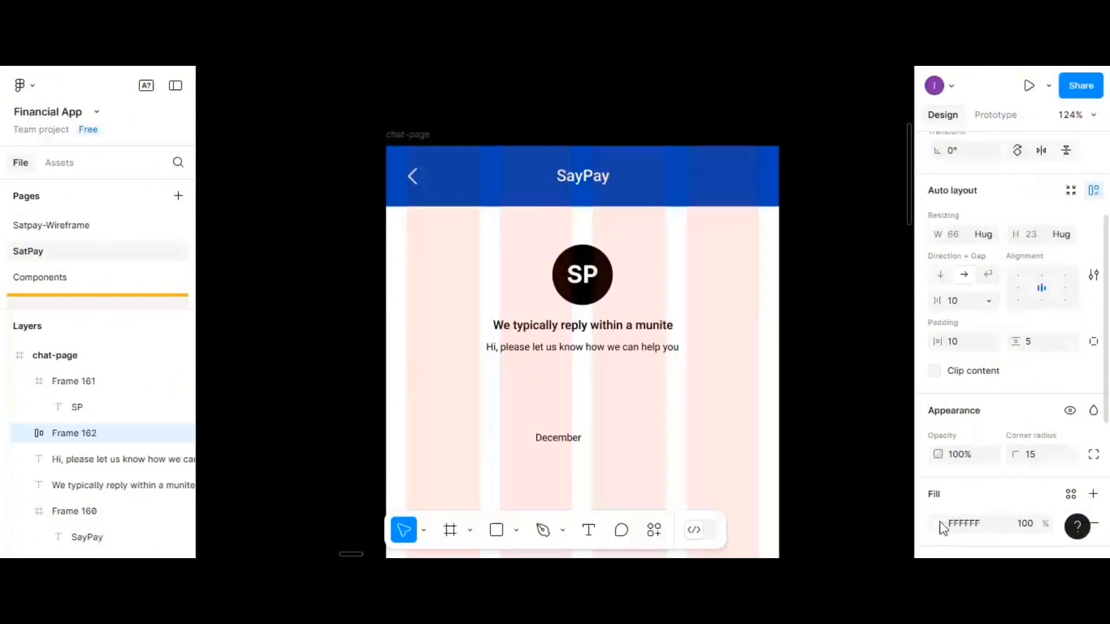
{"action": "left_click", "coordinate": [938, 523]}
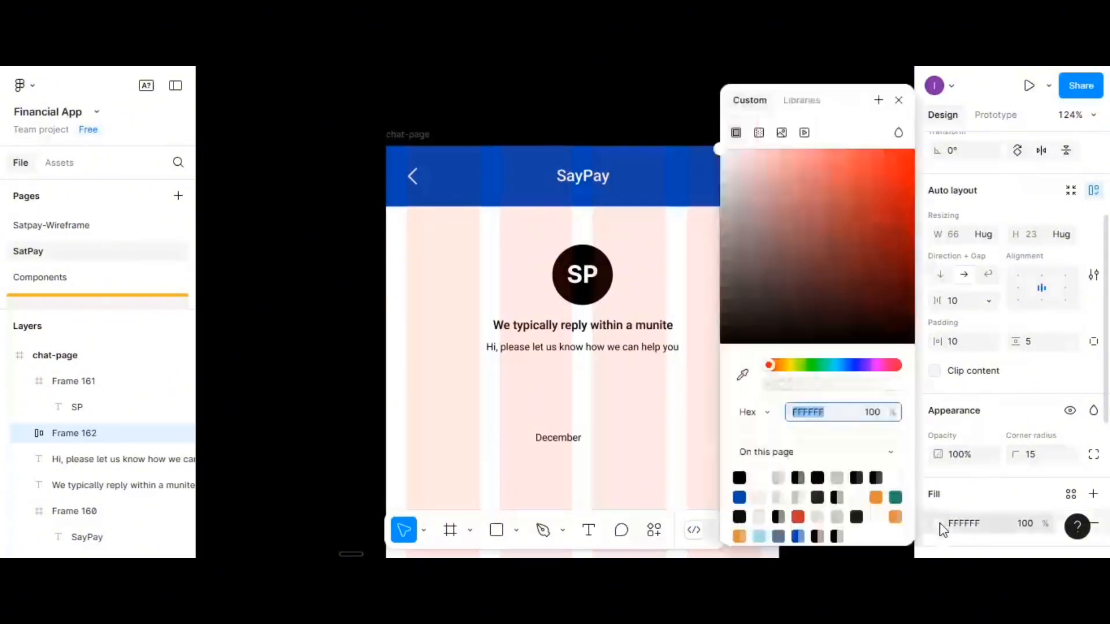
{"action": "left_click", "coordinate": [839, 478]}
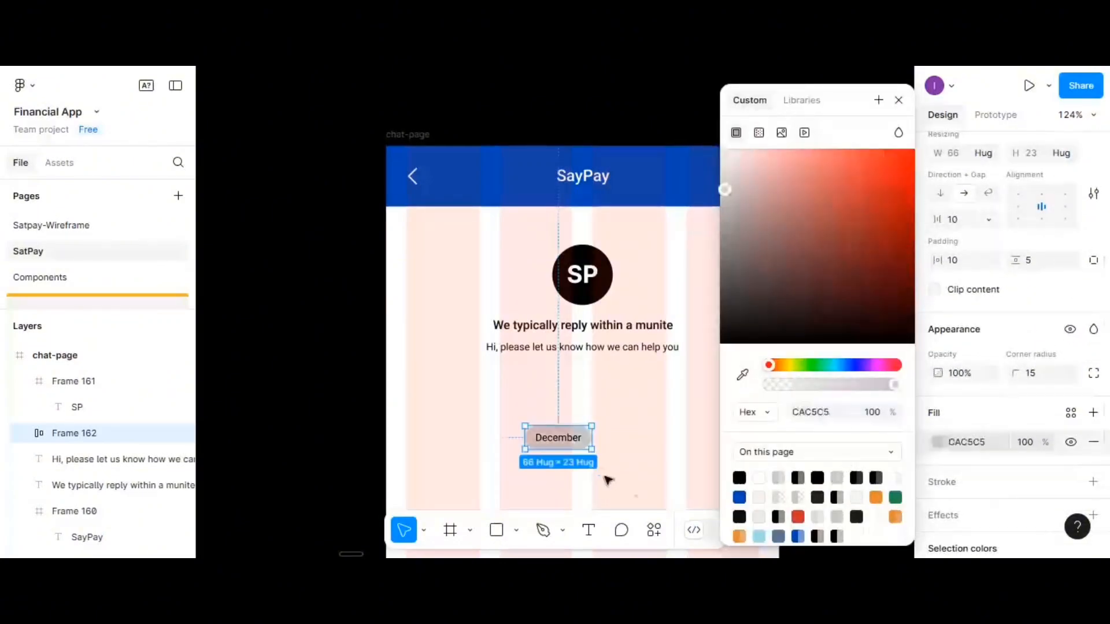
Change the text inside the grey date pill to "December 30"
{"action": "double_click", "coordinate": [577, 441]}
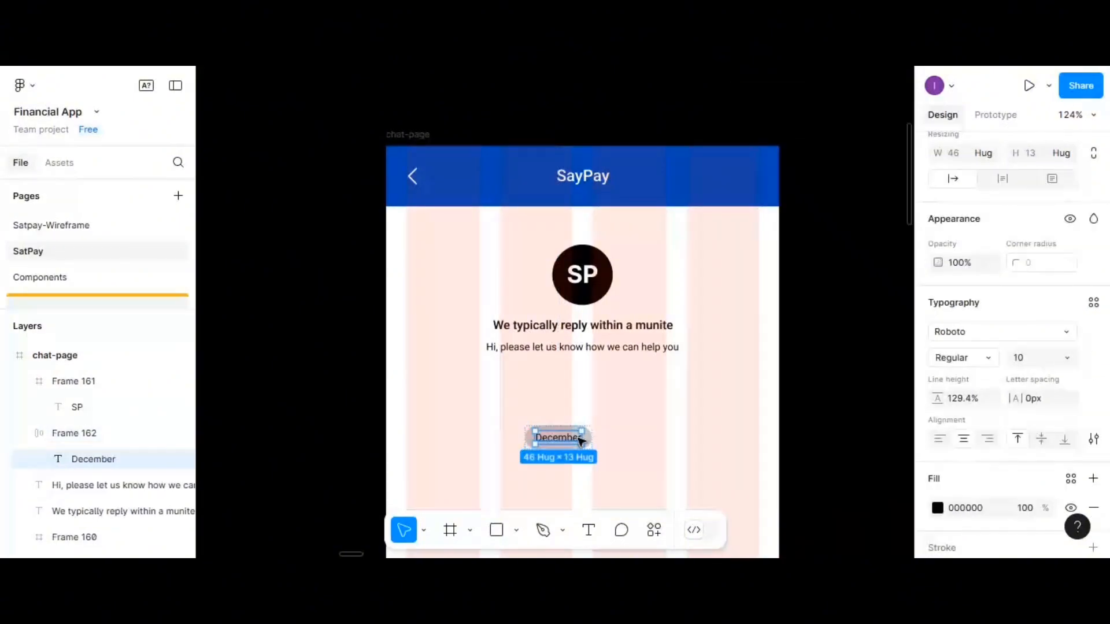
{"action": "double_click", "coordinate": [579, 439]}
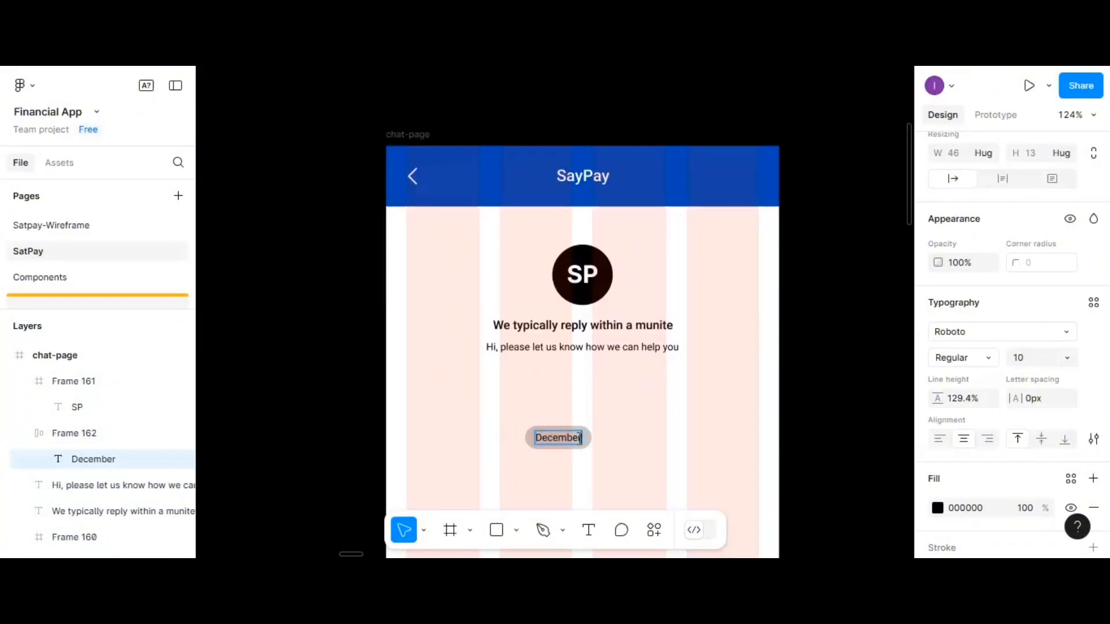
{"action": "type", "text": "30"}
{"action": "key", "text": "Escape"}
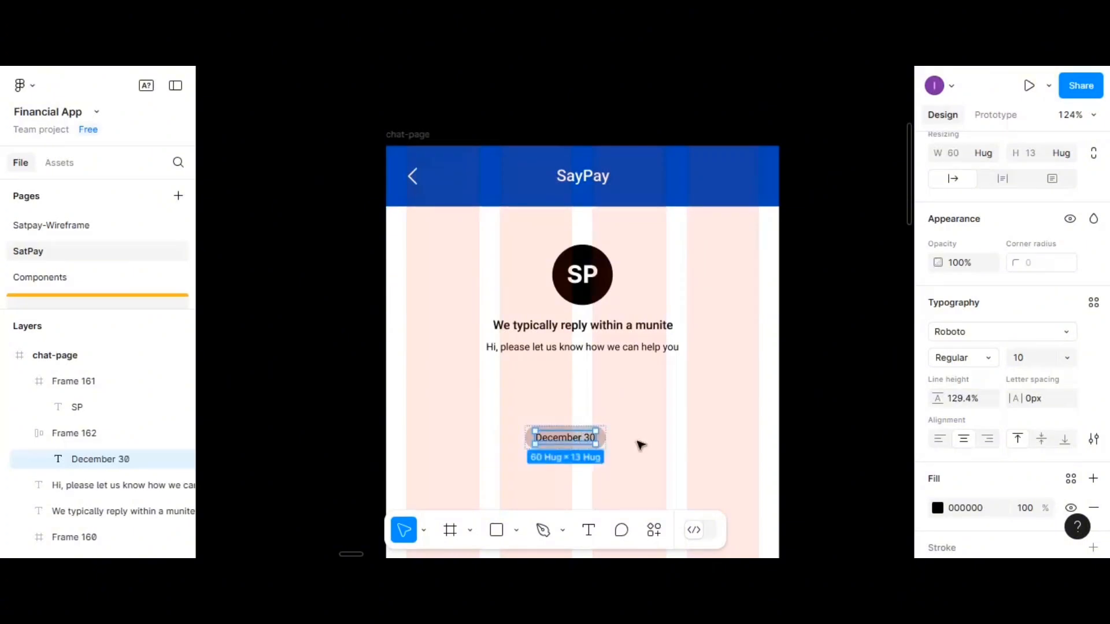
Move the "December 30" pill to the left edge of the first grid column and duplicate it just below
{"action": "left_click", "coordinate": [623, 445]}
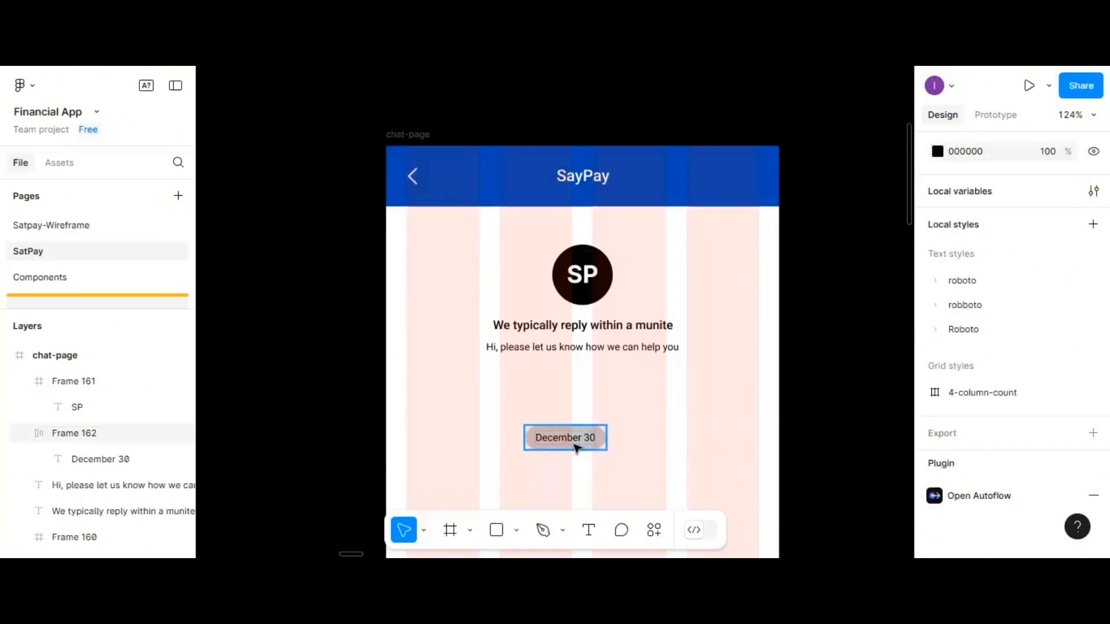
{"action": "left_click_drag", "start_coordinate": [576, 447], "coordinate": [461, 412]}
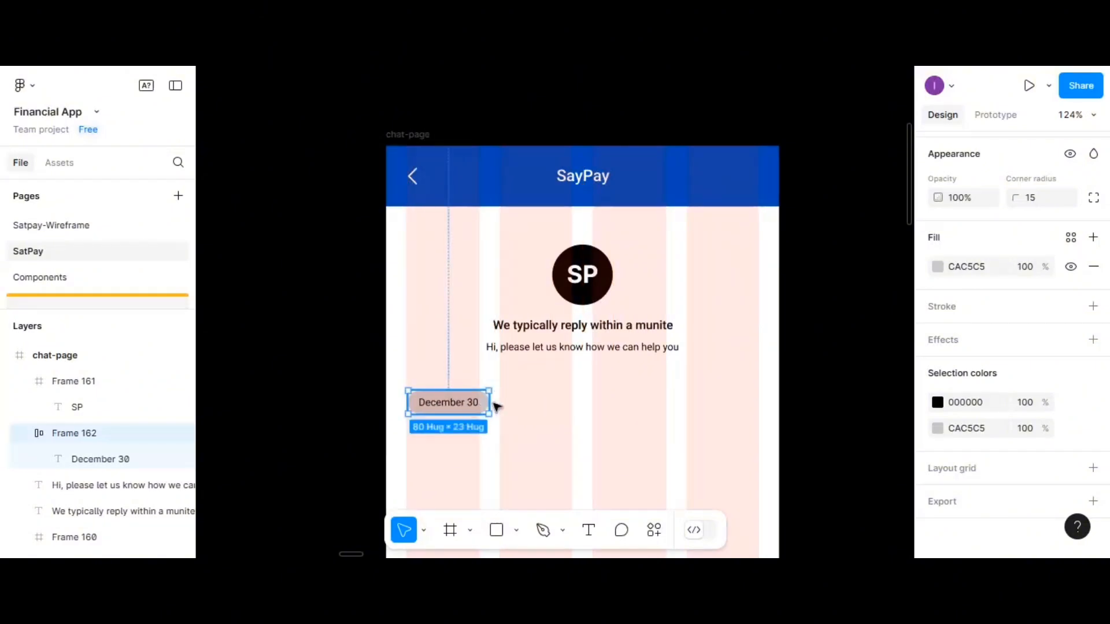
{"action": "scroll", "coordinate": [496, 399], "scroll_direction": "down", "scroll_amount": 1}
{"action": "scroll", "coordinate": [551, 400], "scroll_direction": "down", "scroll_amount": 2}
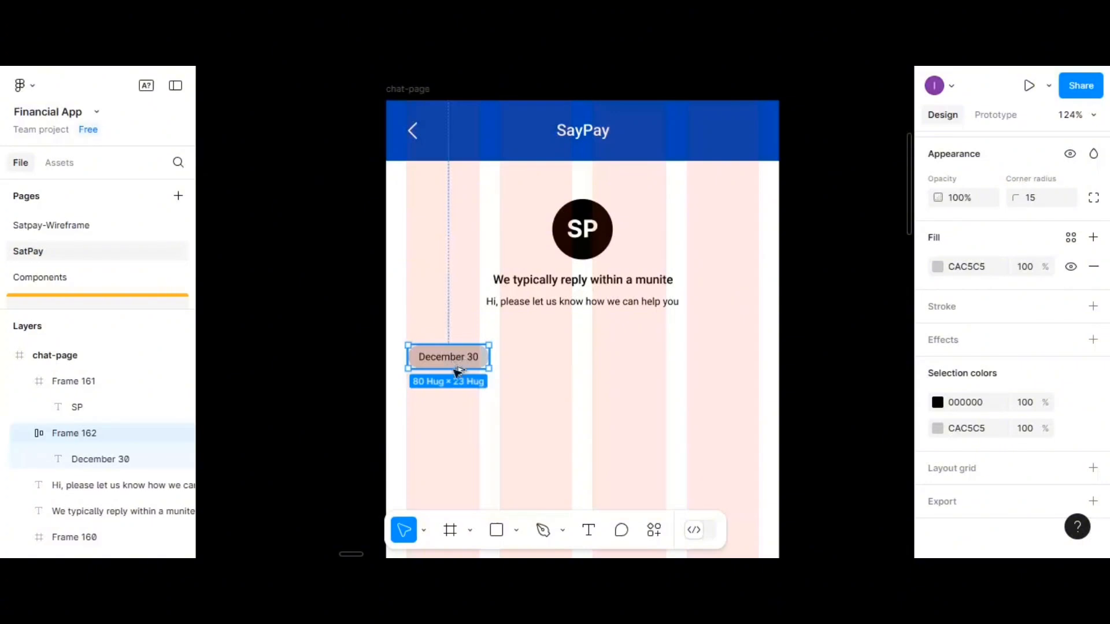
{"action": "left_click_drag", "start_coordinate": [456, 372], "coordinate": [456, 397]}
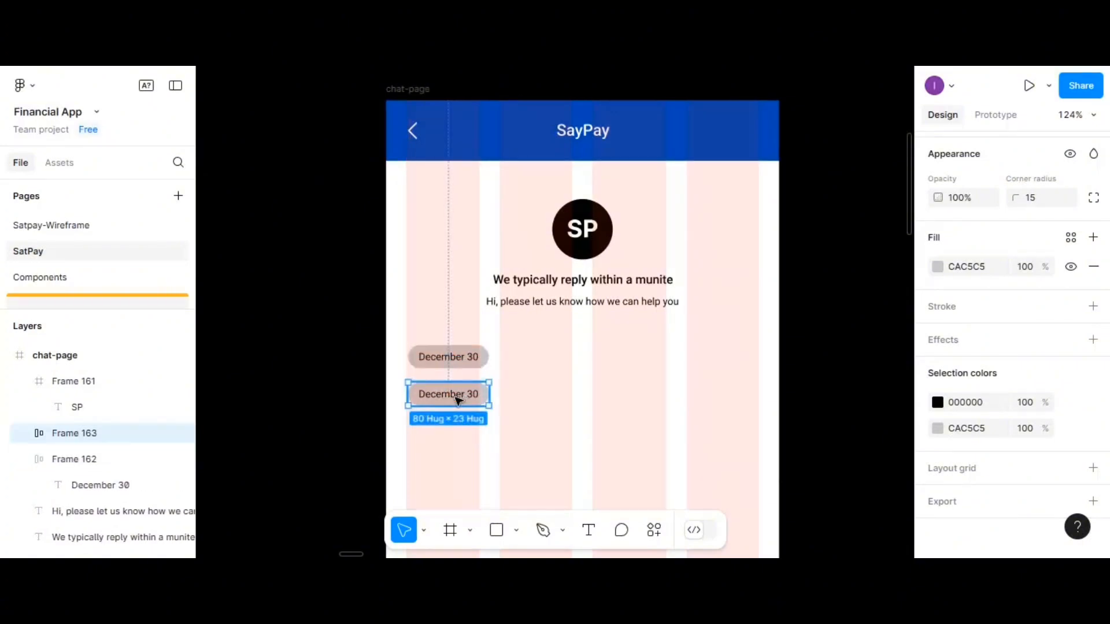
Change the text in the lower duplicated pill to "Hello, how can we help you today?"
{"action": "double_click", "coordinate": [458, 400]}
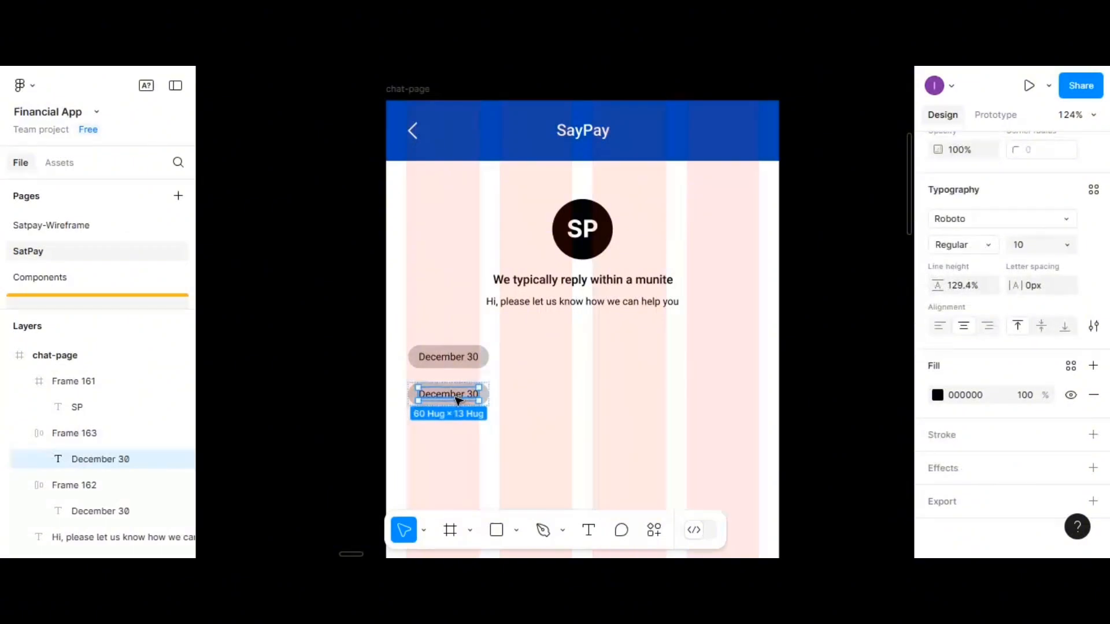
{"action": "double_click", "coordinate": [458, 400]}
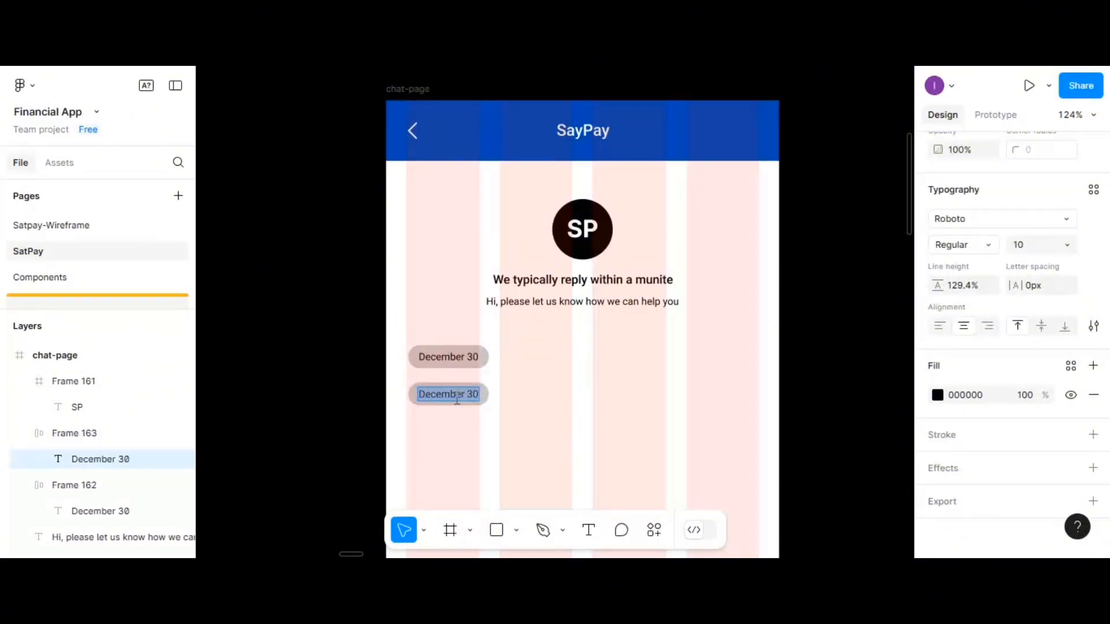
{"action": "type", "text": "hello"}
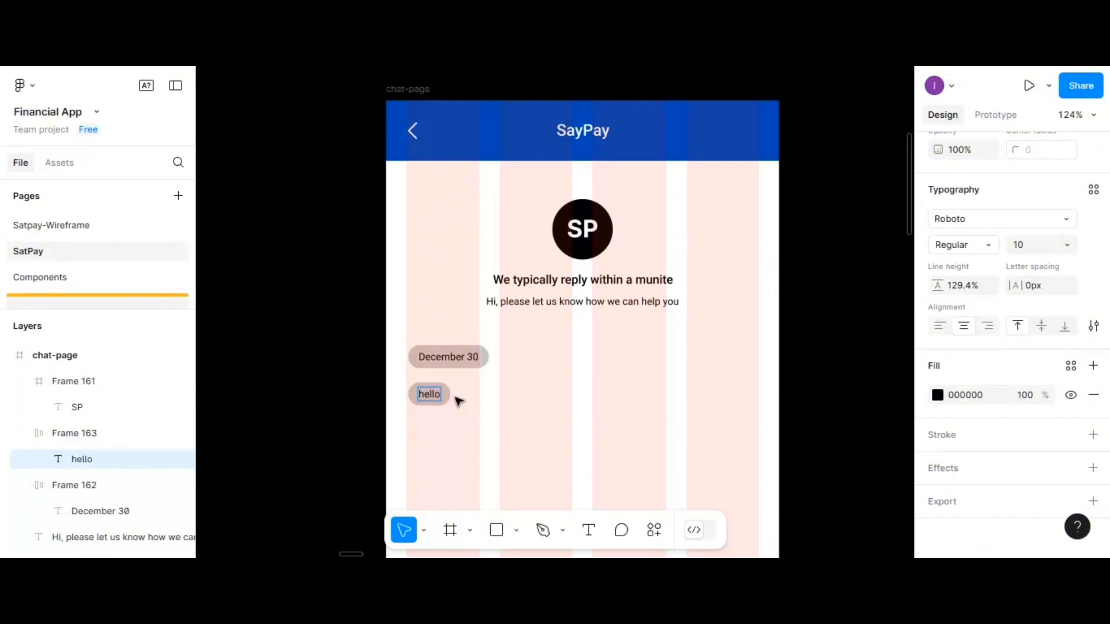
{"action": "key", "text": "BackSpace"}
{"action": "key", "text": "BackSpace"}
{"action": "key", "text": "BackSpace"}
{"action": "key", "text": "BackSpace"}
{"action": "key", "text": "BackSpace"}
{"action": "type", "text": "Hello"}
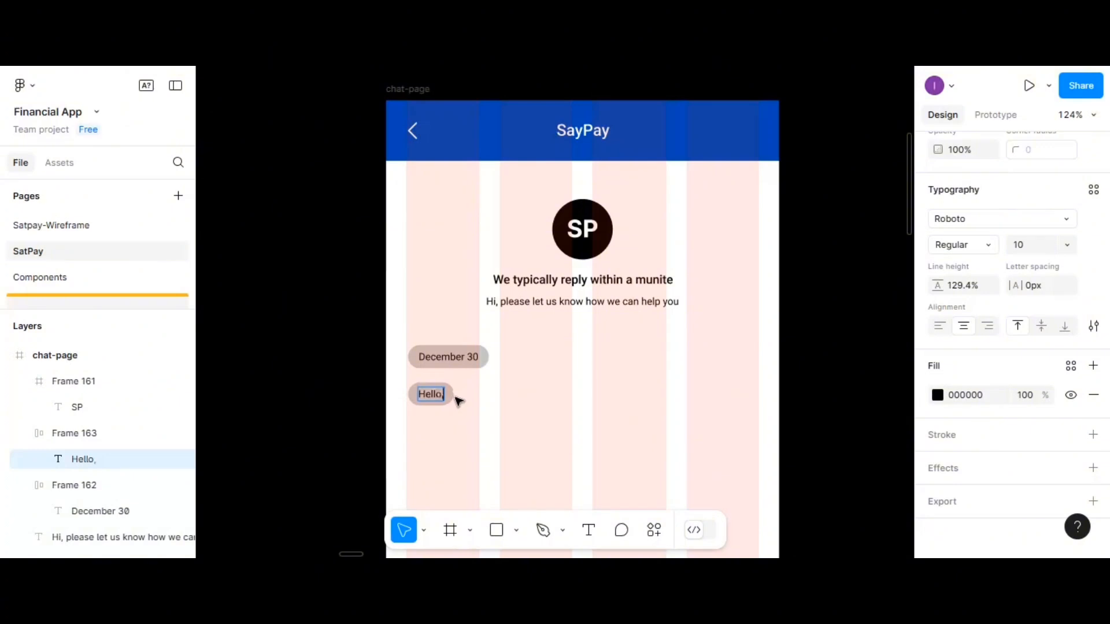
{"action": "type", "text": ", how can"}
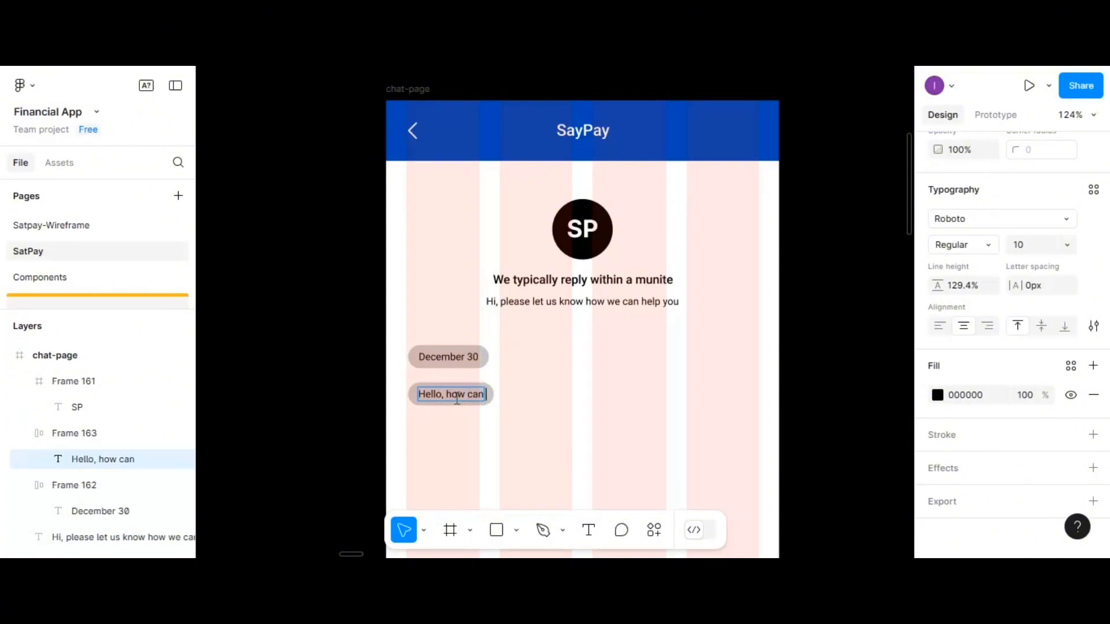
{"action": "type", "text": " we help"}
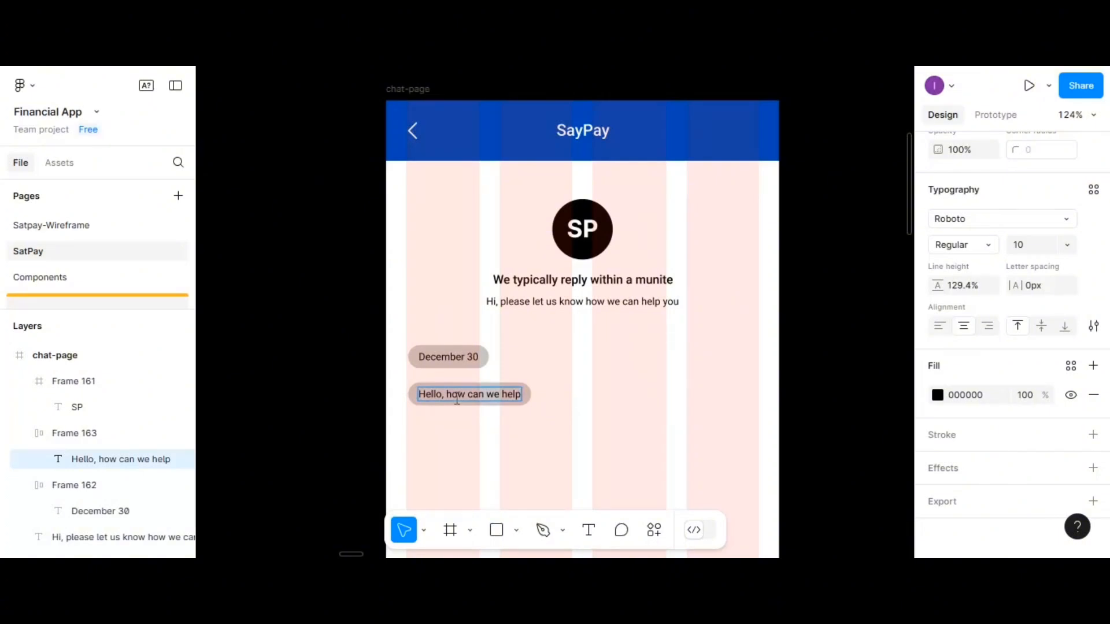
{"action": "type", "text": " yp"}
{"action": "key", "text": "BackSpace"}
{"action": "type", "text": "ou t"}
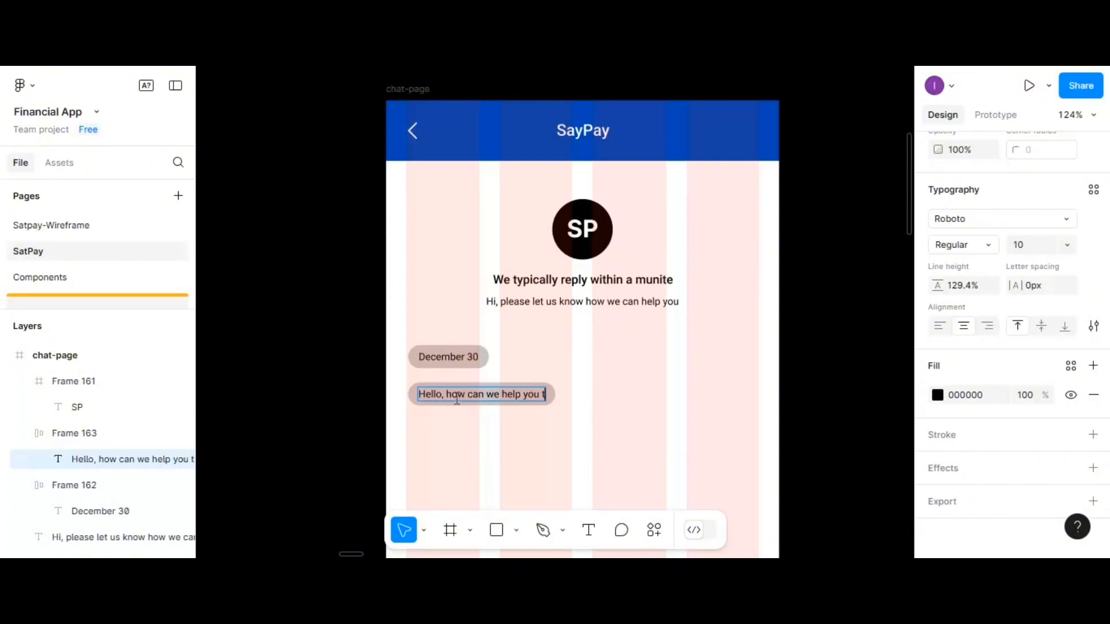
{"action": "type", "text": "oday"}
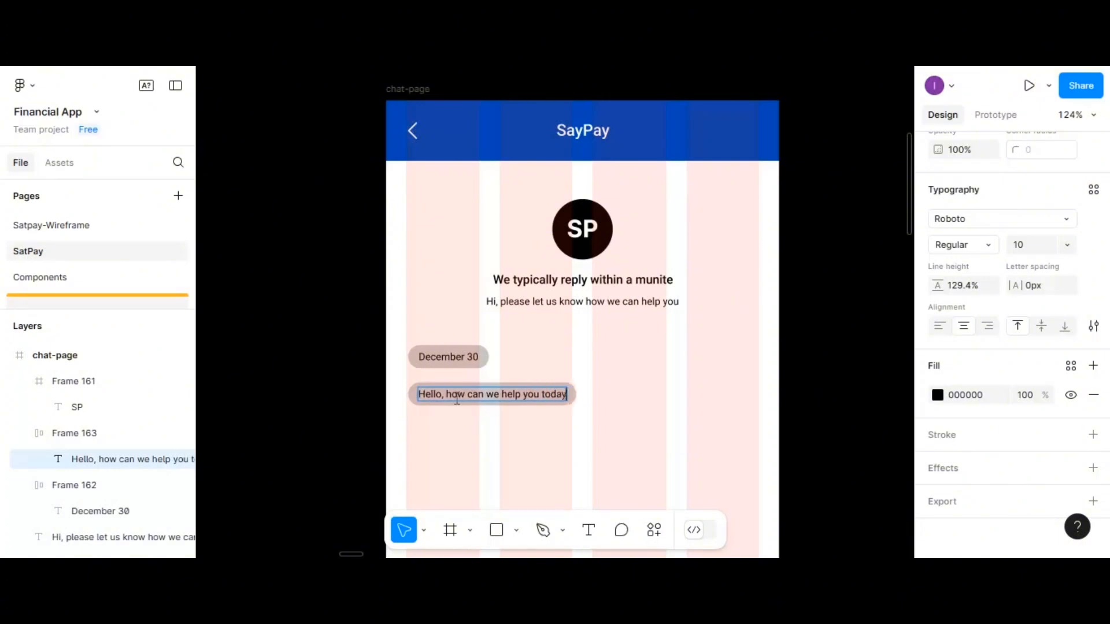
{"action": "type", "text": "?"}
{"action": "key", "text": "Escape"}
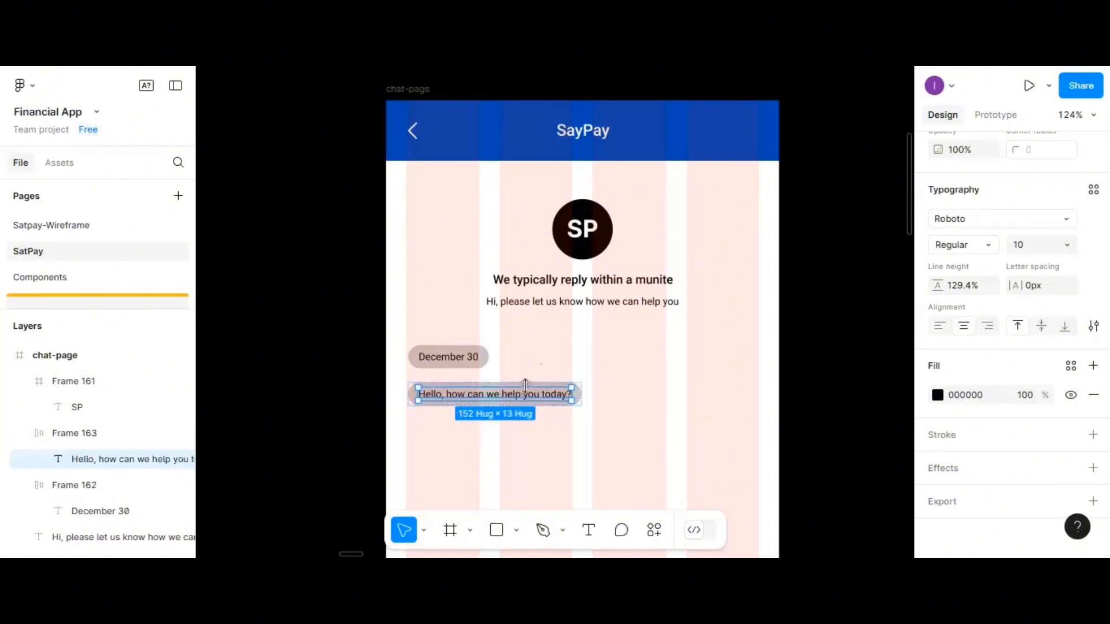
Duplicate the SP avatar circle below the hello message pill and resize the copy to 40 × 40
{"action": "left_click", "coordinate": [594, 229]}
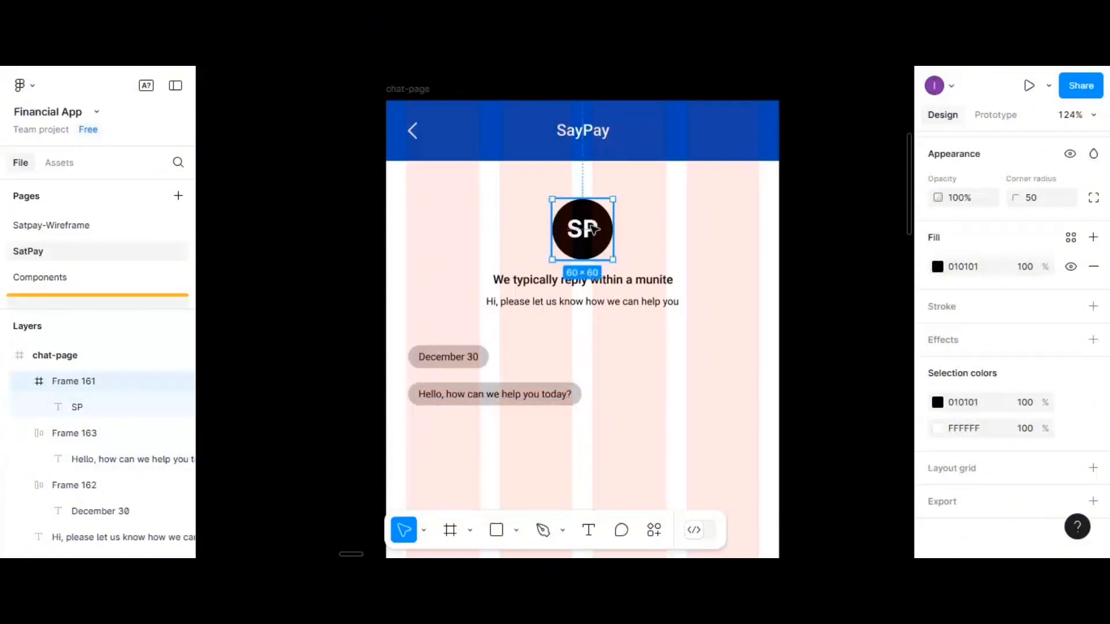
{"action": "left_click_drag", "start_coordinate": [594, 229], "coordinate": [579, 434]}
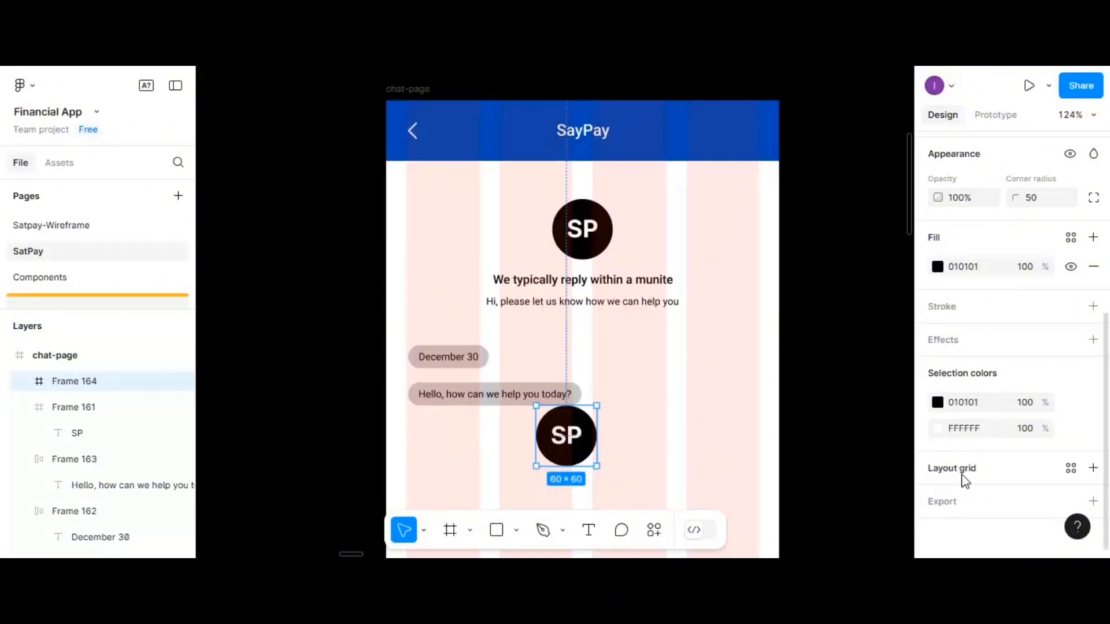
{"action": "scroll", "coordinate": [1006, 373], "scroll_direction": "up", "scroll_amount": 3}
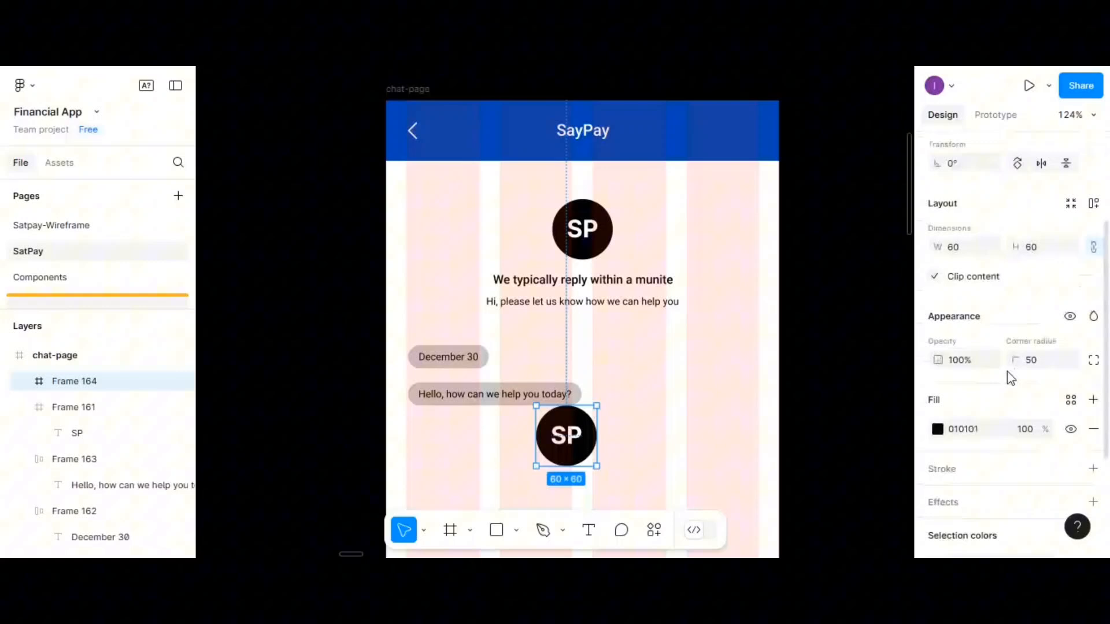
{"action": "left_click", "coordinate": [963, 253]}
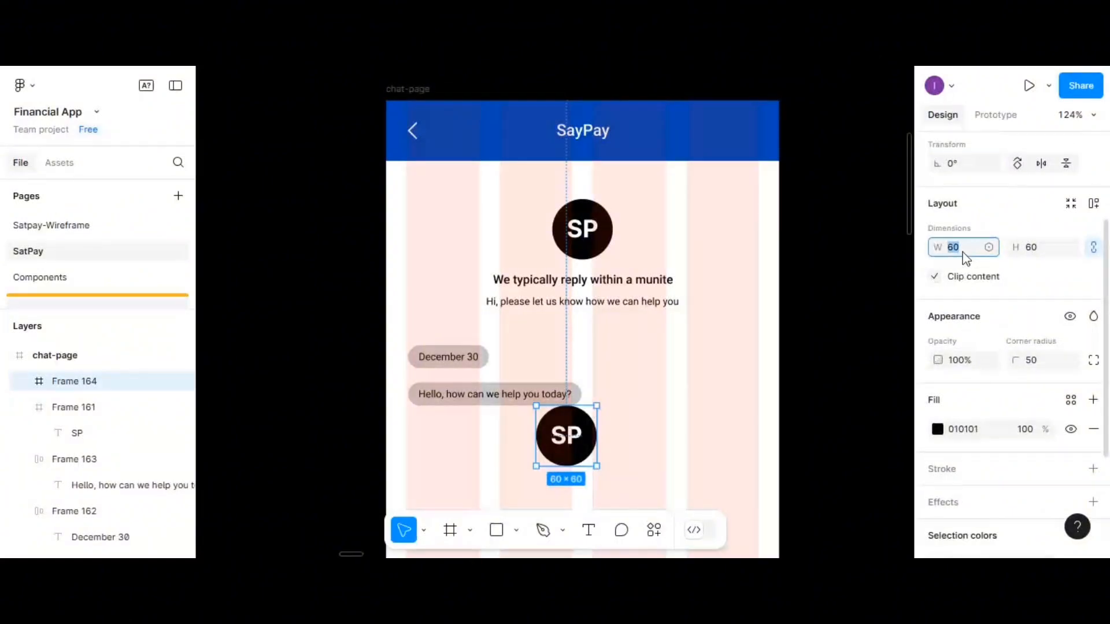
{"action": "key", "text": "Return"}
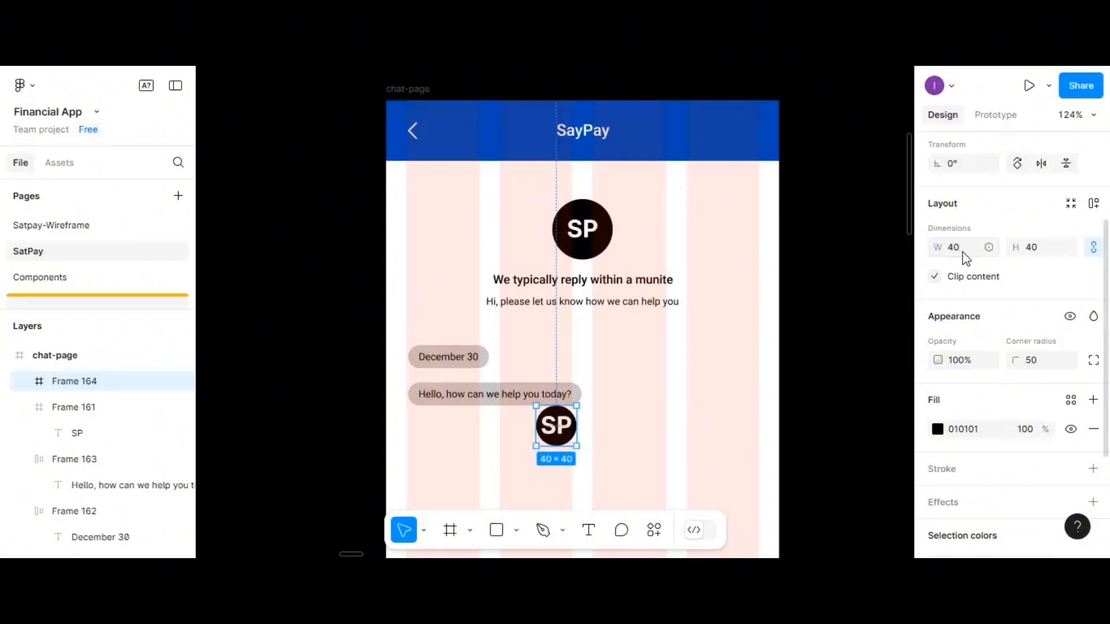
Apply the roboto/16px/bold text style to the small avatar's SP text and centre it vertically in the circle
{"action": "double_click", "coordinate": [556, 426]}
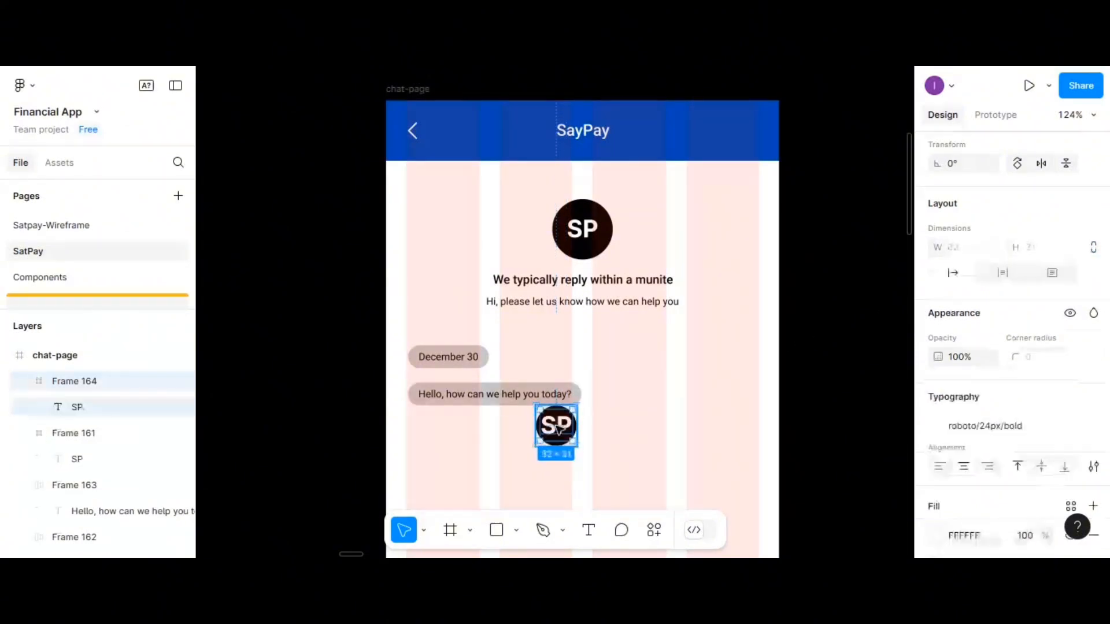
{"action": "scroll", "coordinate": [1012, 376], "scroll_direction": "down", "scroll_amount": 3}
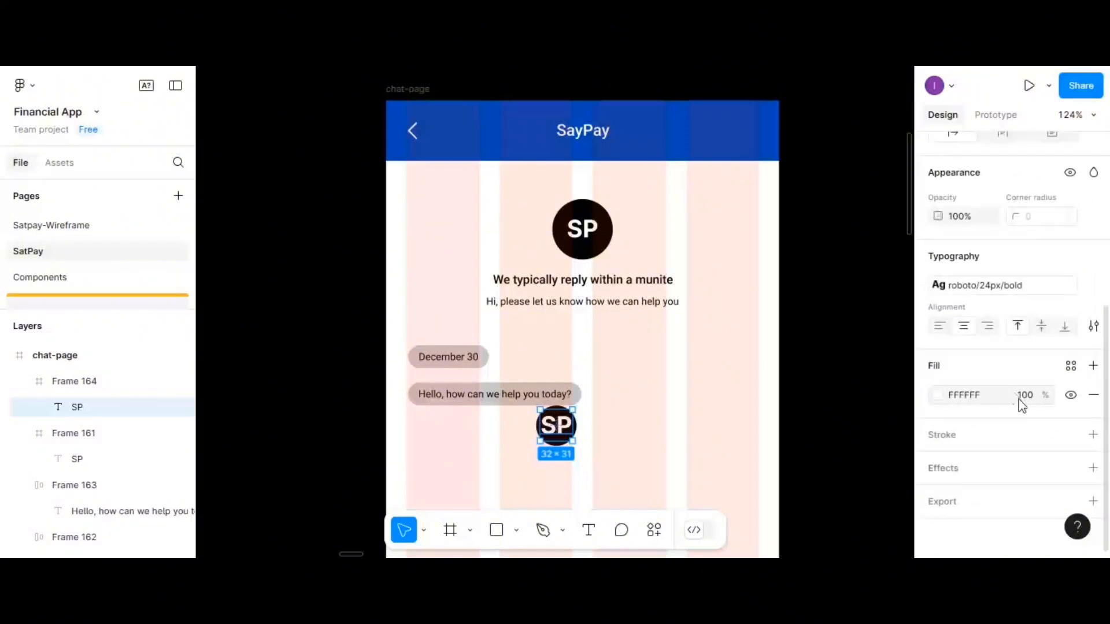
{"action": "scroll", "coordinate": [1079, 324], "scroll_direction": "up", "scroll_amount": 2}
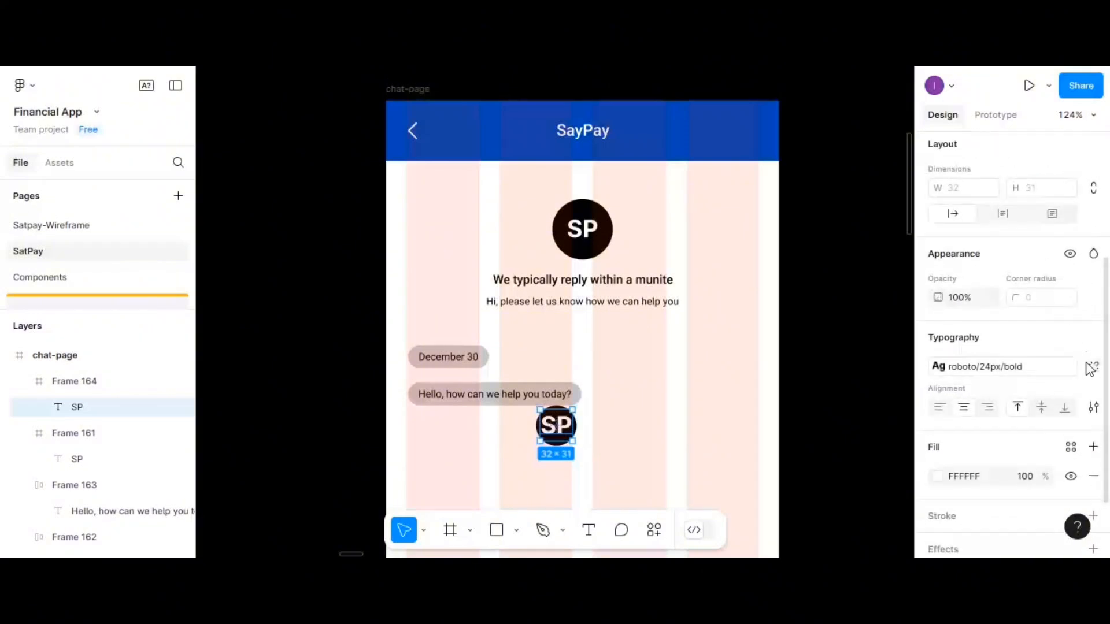
{"action": "left_click", "coordinate": [1093, 368]}
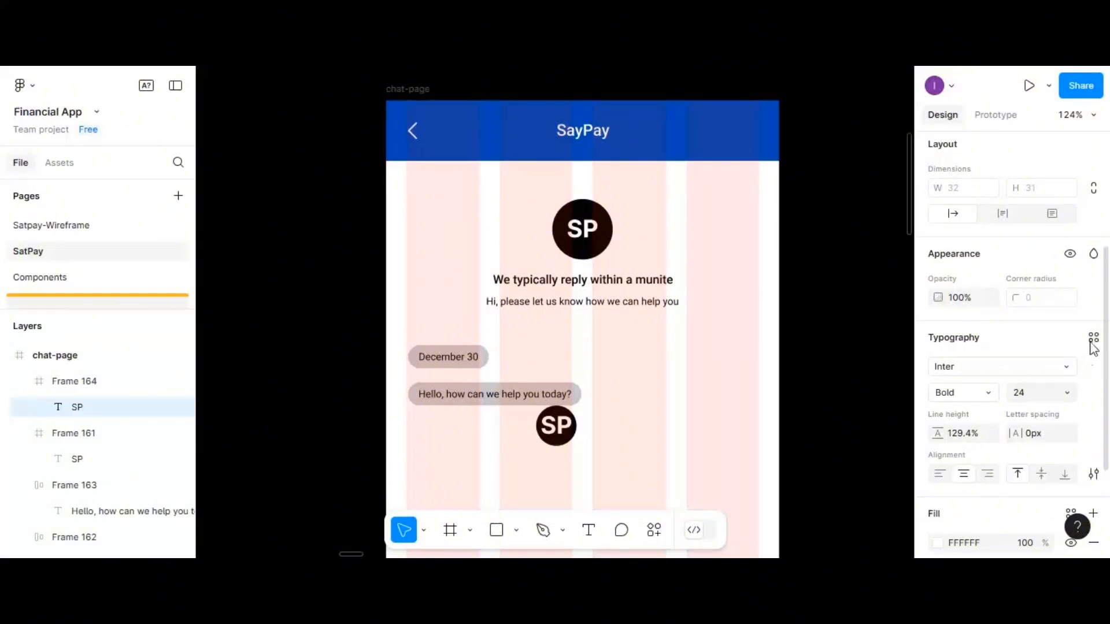
{"action": "left_click", "coordinate": [1094, 344]}
{"action": "left_click", "coordinate": [990, 411]}
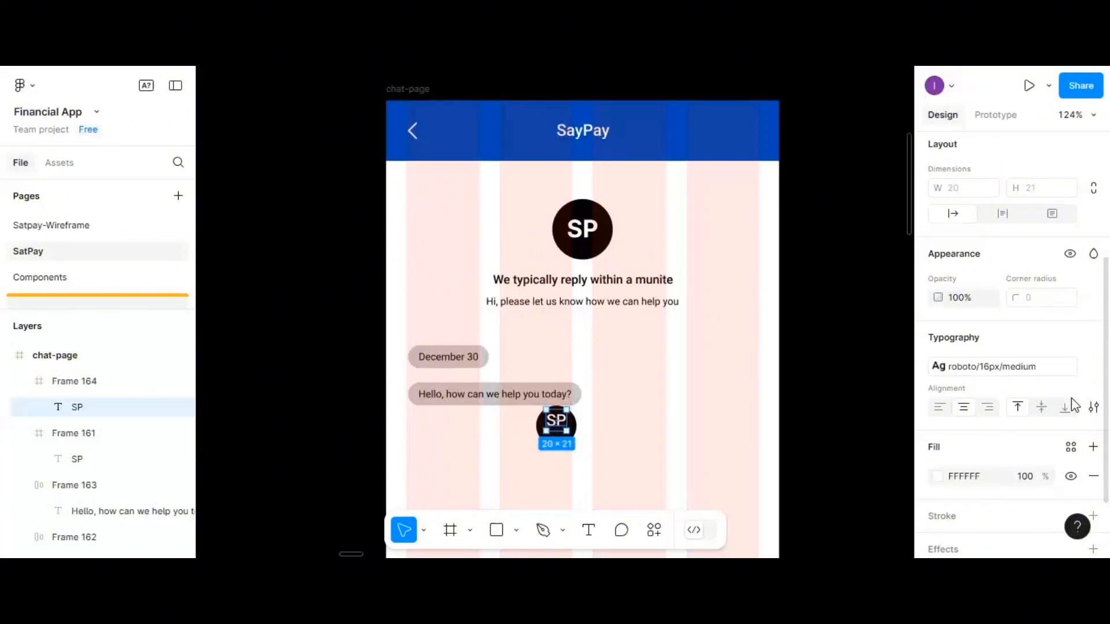
{"action": "left_click", "coordinate": [1093, 369]}
{"action": "left_click", "coordinate": [1094, 345]}
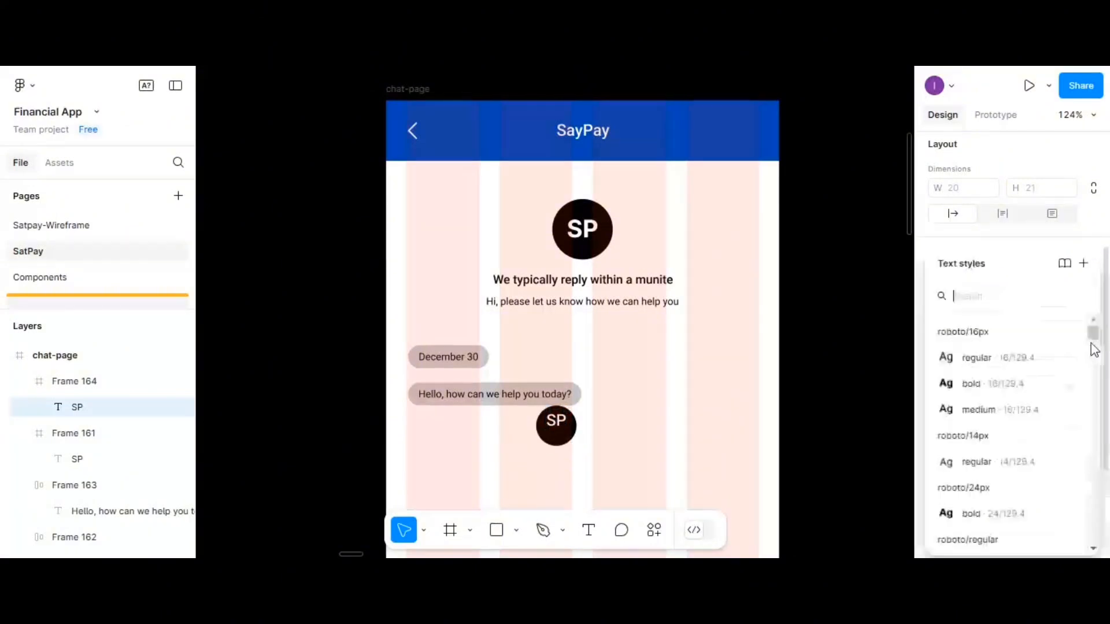
{"action": "left_click", "coordinate": [992, 385]}
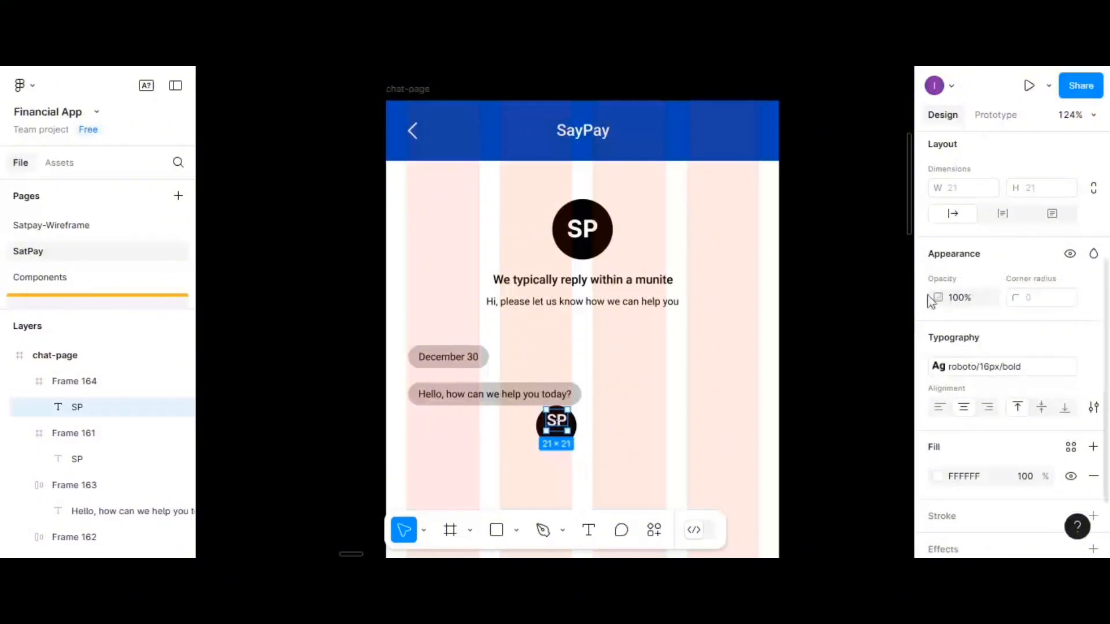
{"action": "scroll", "coordinate": [969, 240], "scroll_direction": "up", "scroll_amount": 5}
{"action": "left_click", "coordinate": [1041, 185]}
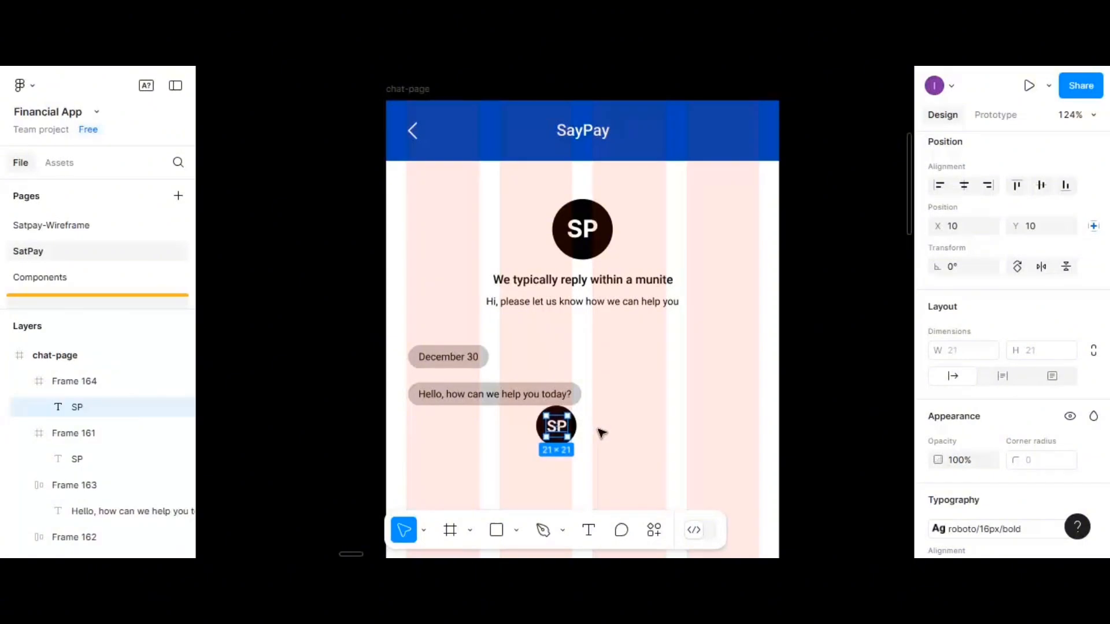
Place the small SP avatar at about X 12, Y 270 and the hello message pill beside it at about X 62, Y 280
{"action": "scroll", "coordinate": [602, 433], "scroll_direction": "down", "scroll_amount": 3}
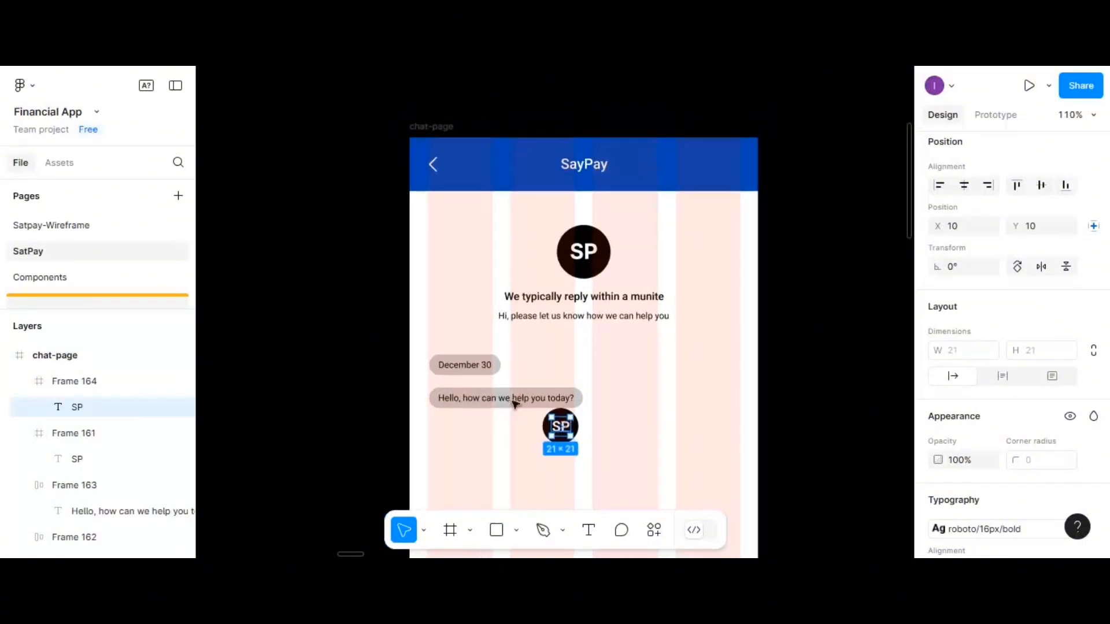
{"action": "left_click_drag", "start_coordinate": [471, 398], "coordinate": [438, 403]}
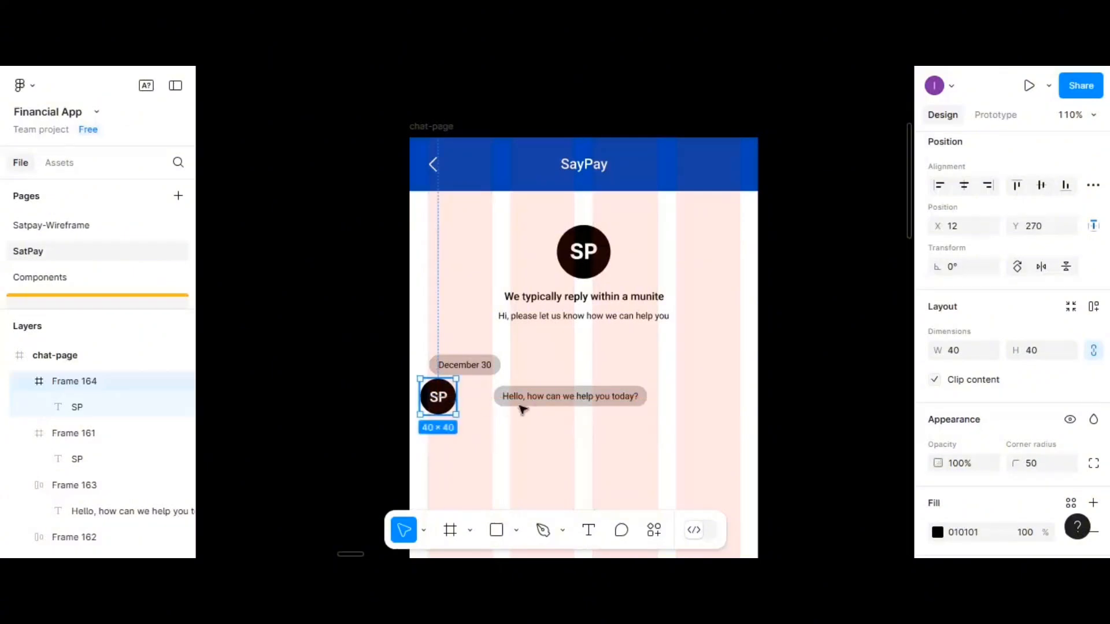
{"action": "left_click_drag", "start_coordinate": [547, 397], "coordinate": [527, 403]}
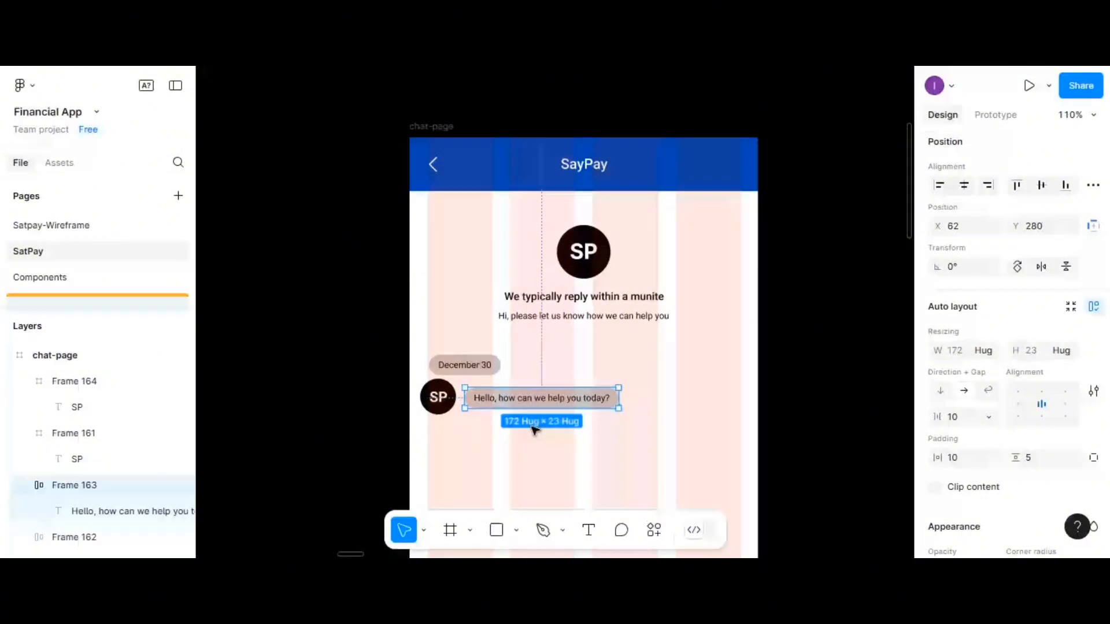
Resize the small SP avatar to 30 × 30 and move it to about X 22, Y 277, level with the message pill
{"action": "scroll", "coordinate": [514, 454], "scroll_direction": "up", "scroll_amount": 3}
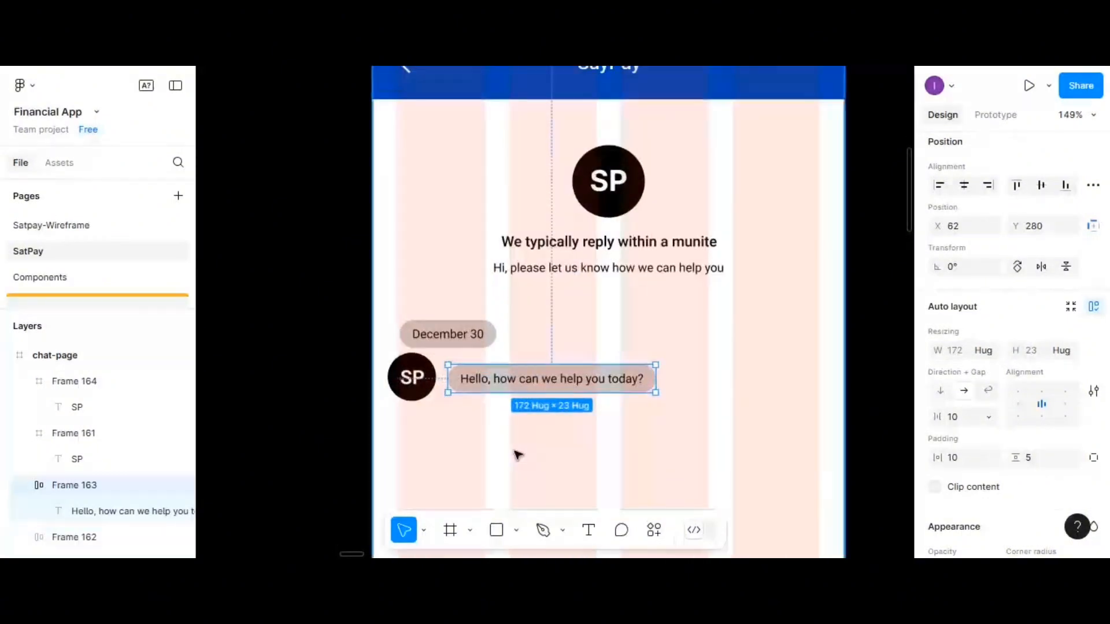
{"action": "scroll", "coordinate": [516, 454], "scroll_direction": "up", "scroll_amount": 3}
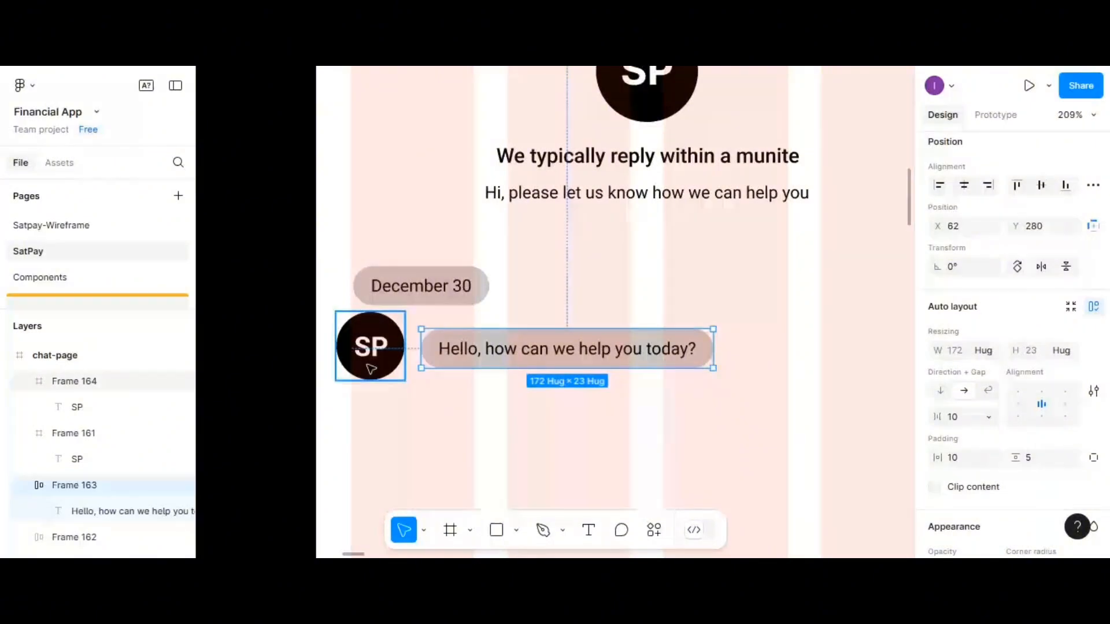
{"action": "left_click", "coordinate": [371, 368]}
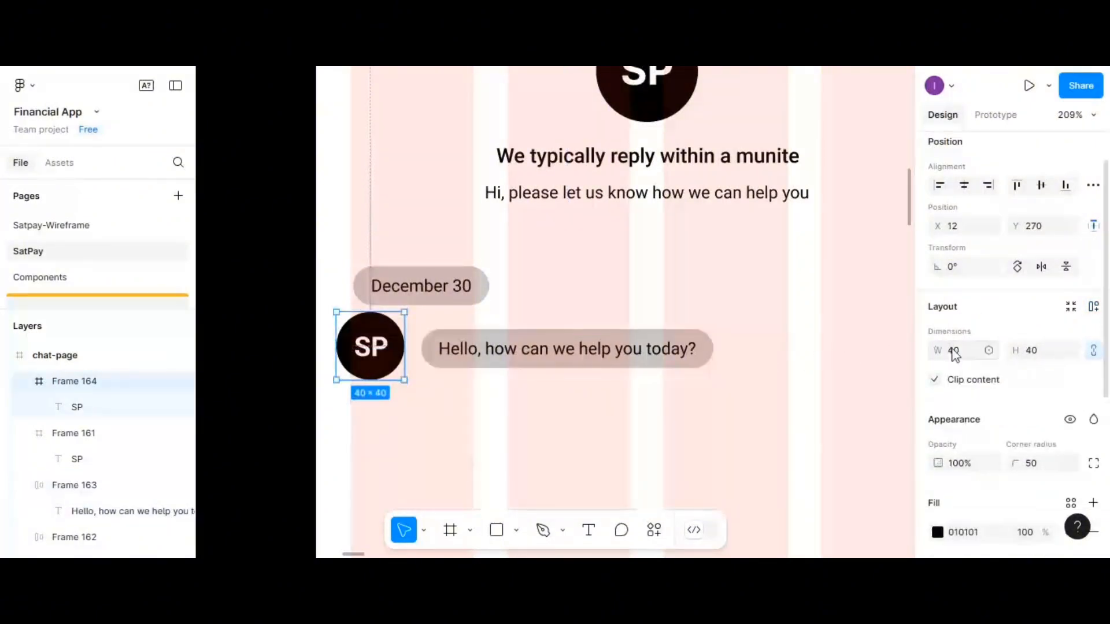
{"action": "left_click", "coordinate": [957, 356]}
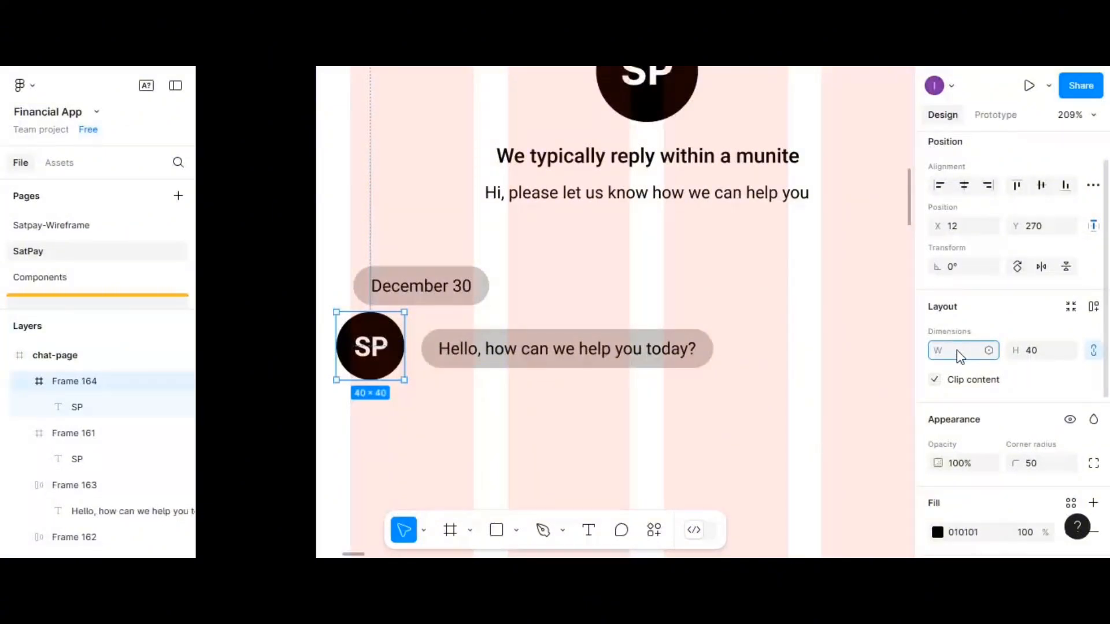
{"action": "type", "text": "30"}
{"action": "key", "text": "Return"}
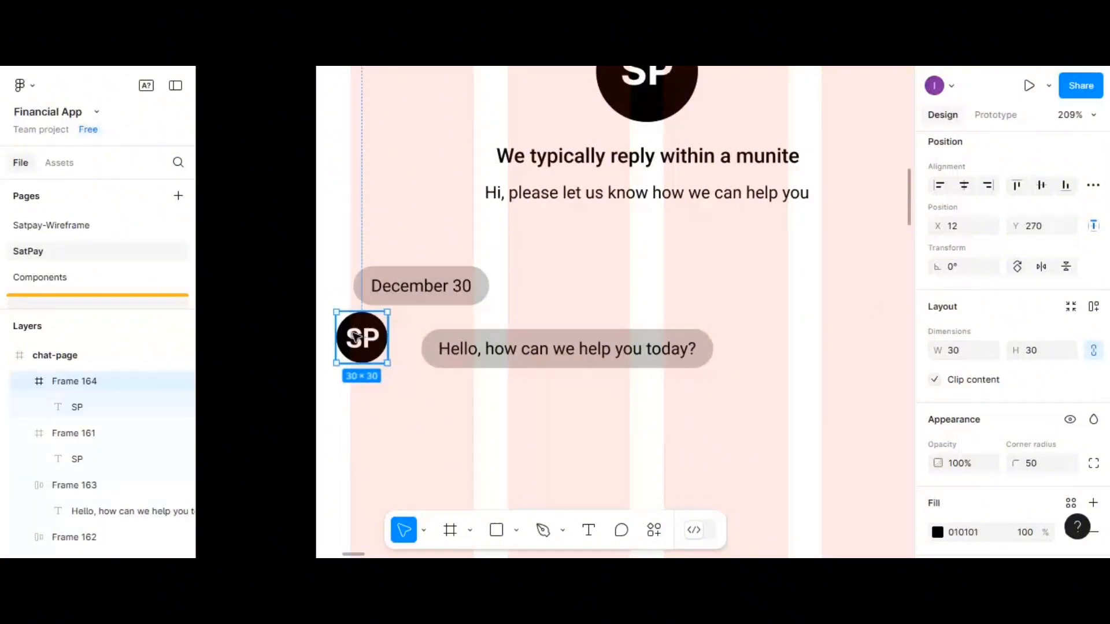
{"action": "left_click_drag", "start_coordinate": [357, 337], "coordinate": [371, 350]}
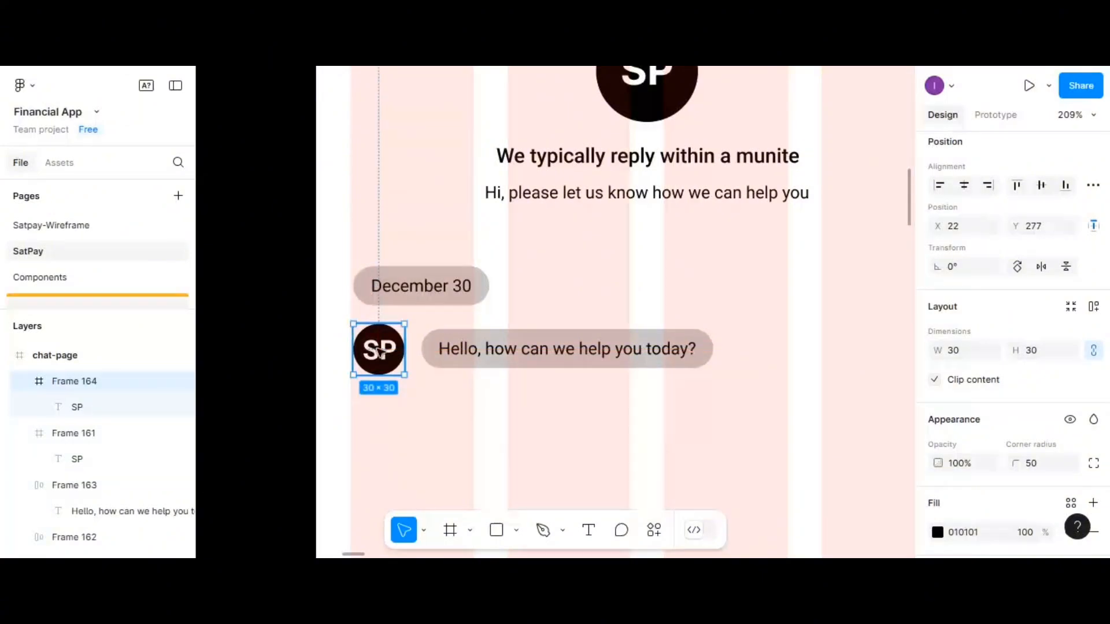
Replace the text style of the small avatar's SP text with roboto/14px/regular
{"action": "double_click", "coordinate": [379, 351]}
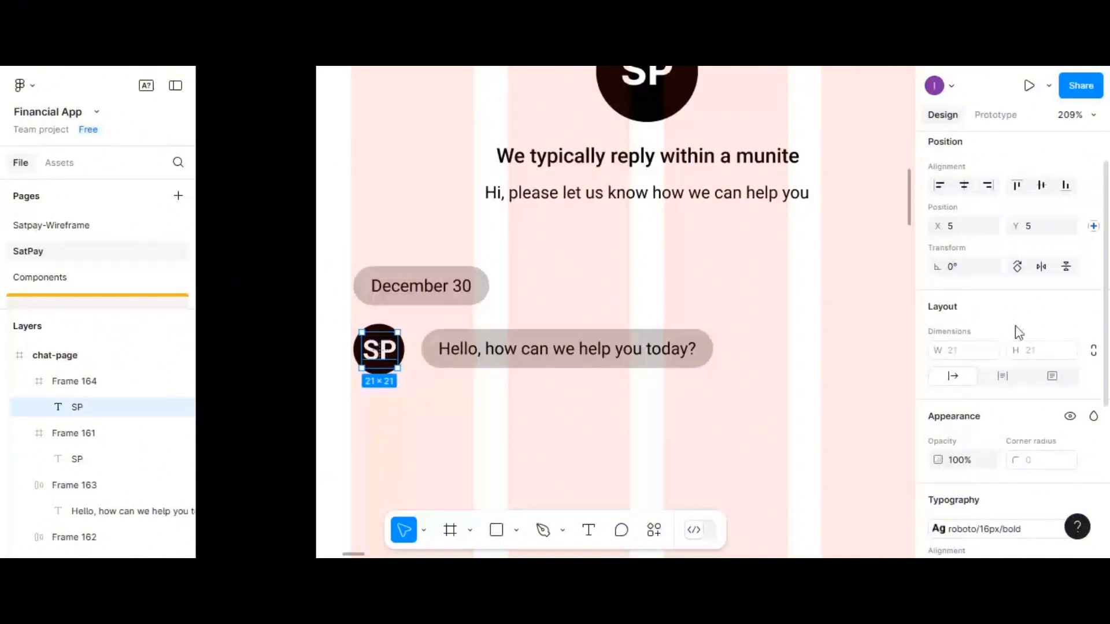
{"action": "scroll", "coordinate": [1018, 333], "scroll_direction": "down", "scroll_amount": 3}
{"action": "left_click", "coordinate": [1093, 368]}
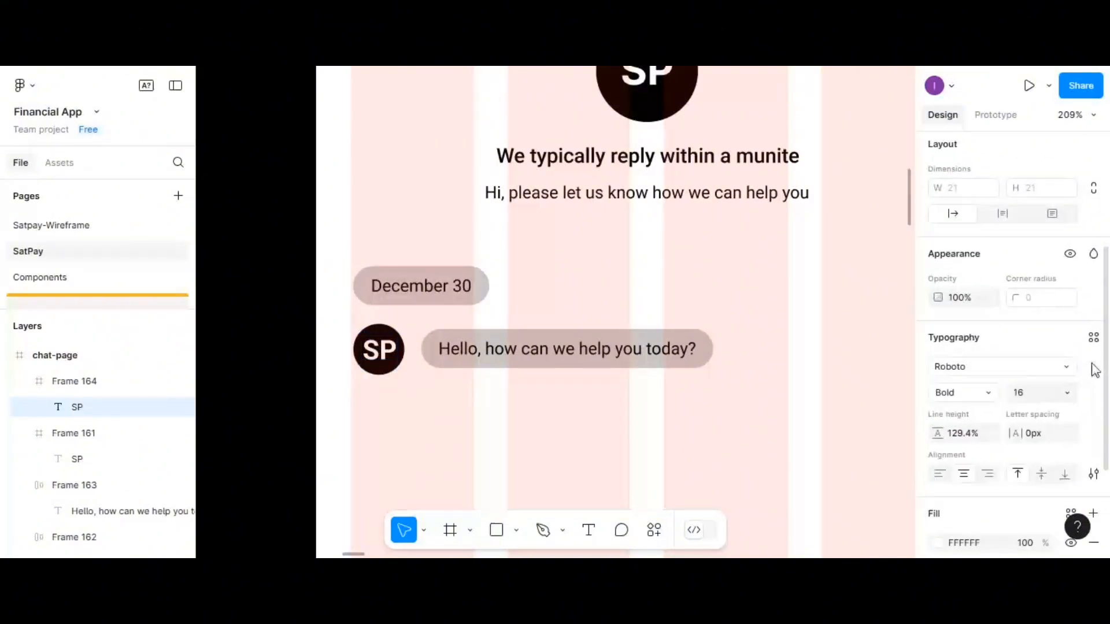
{"action": "left_click", "coordinate": [1093, 338]}
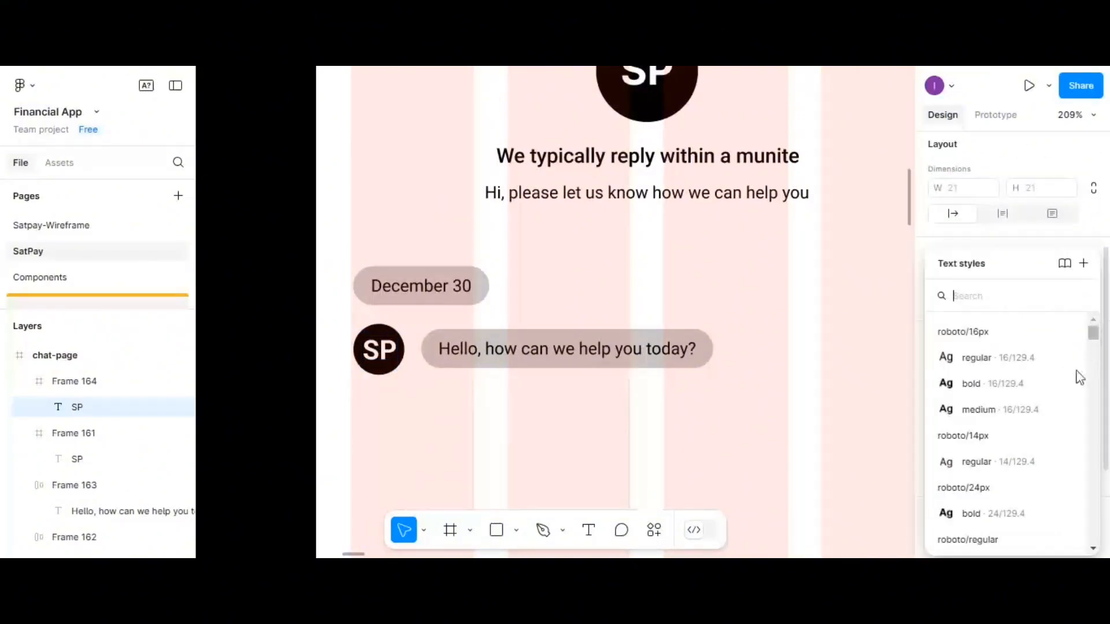
{"action": "left_click", "coordinate": [999, 466]}
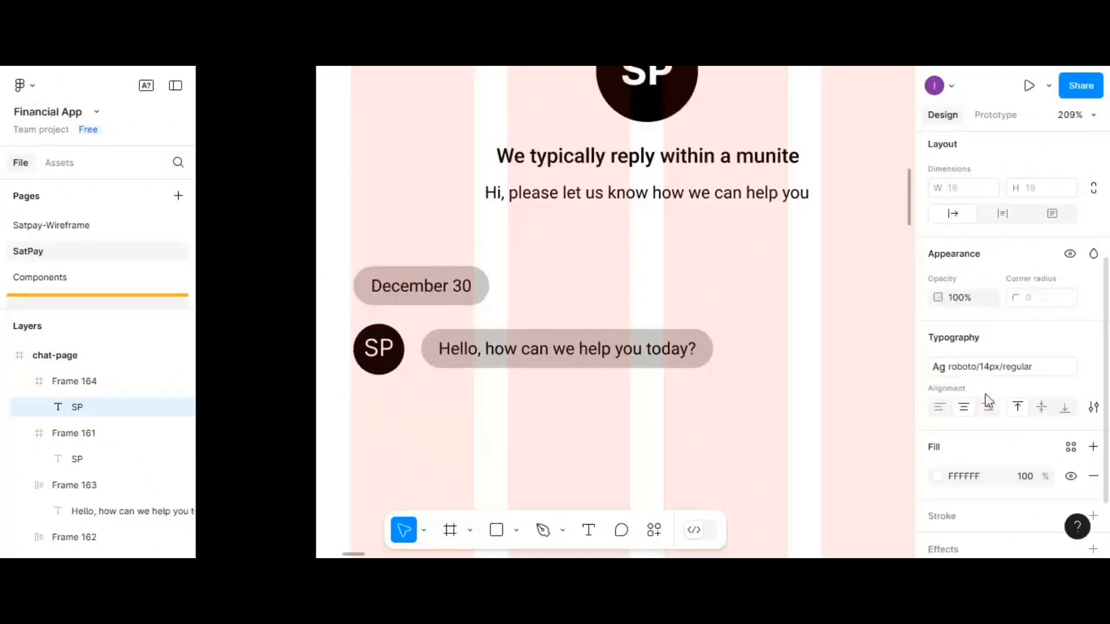
Detach the text style from the small avatar's SP text and set its font to Roboto Bold
{"action": "left_click", "coordinate": [1093, 368]}
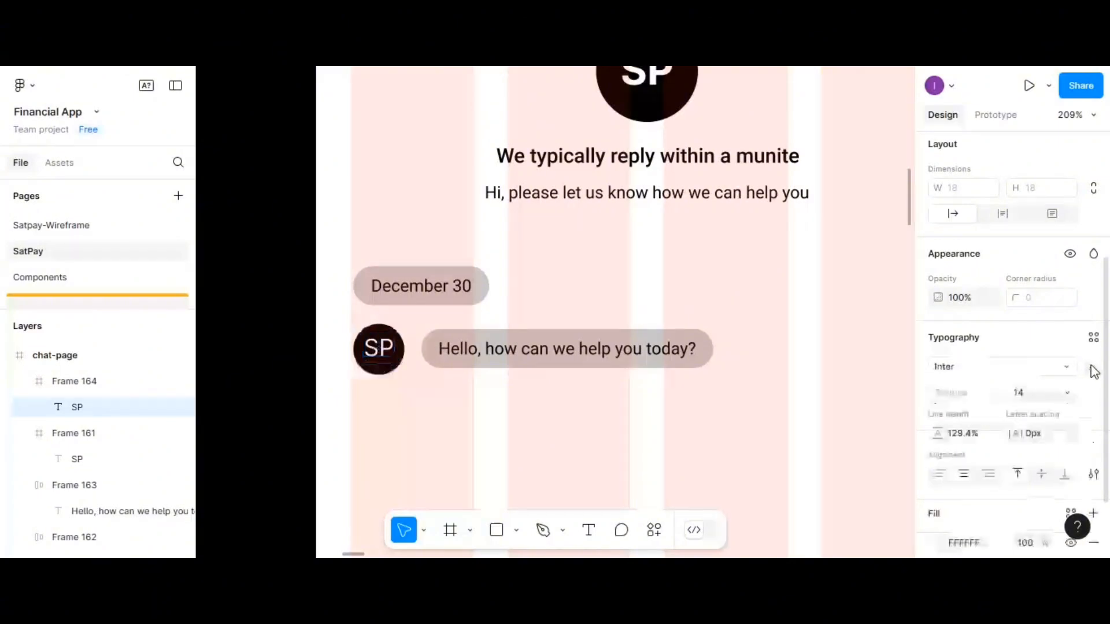
{"action": "left_click", "coordinate": [991, 394]}
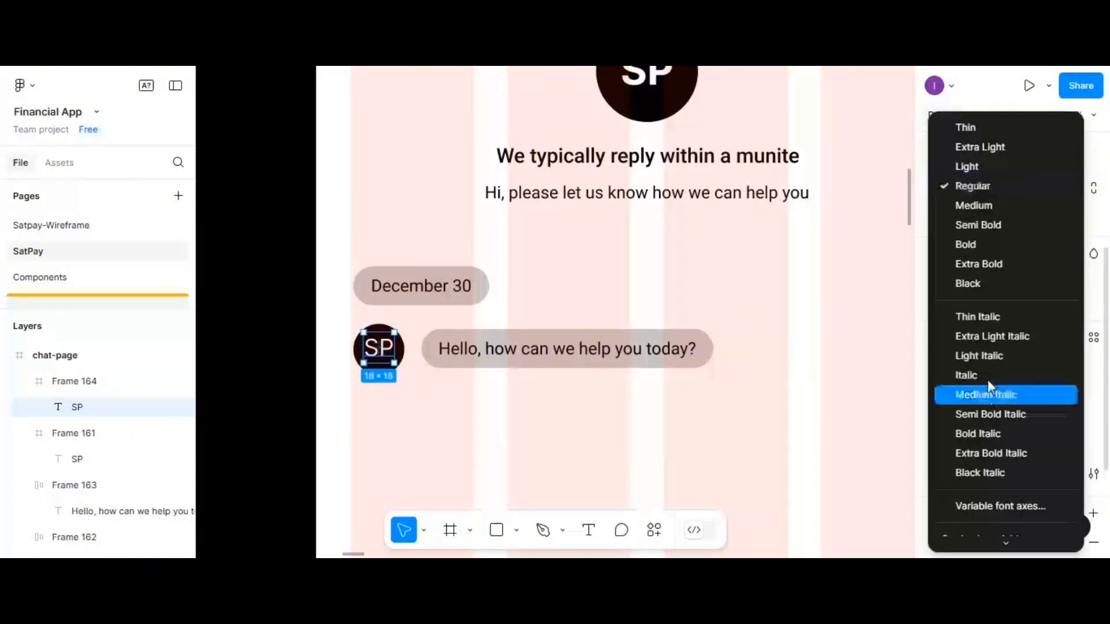
{"action": "left_click", "coordinate": [968, 247]}
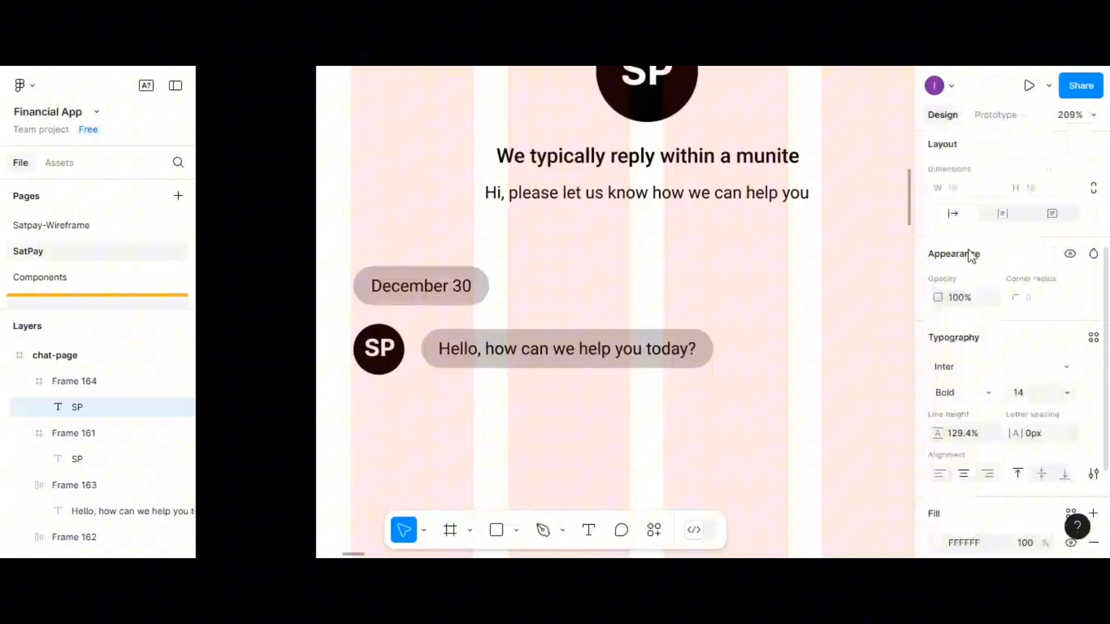
{"action": "left_click", "coordinate": [1007, 377]}
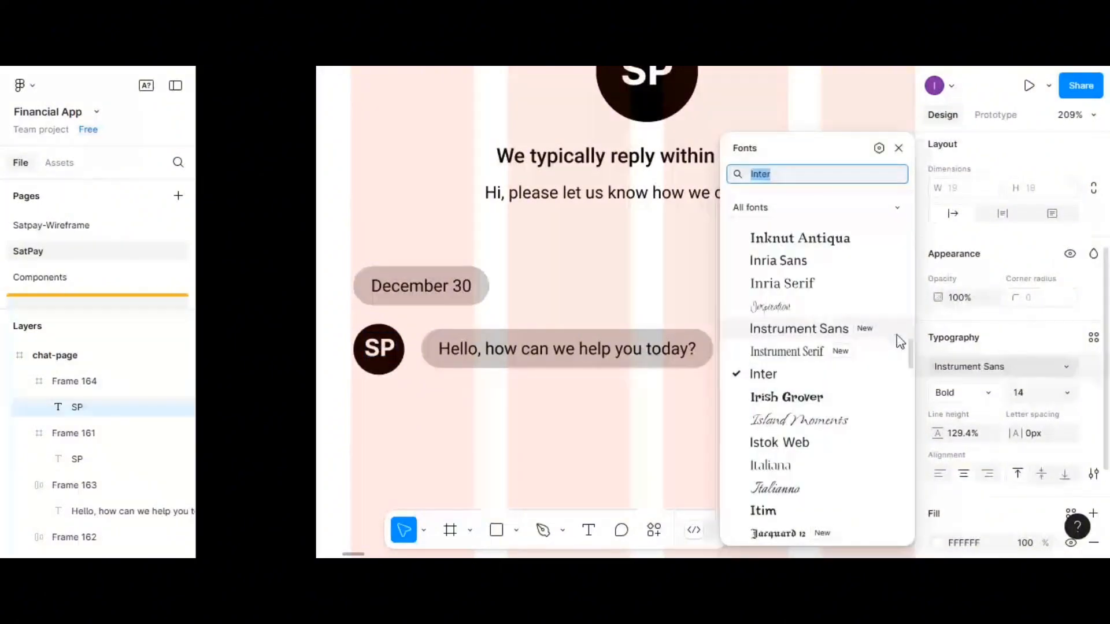
{"action": "type", "text": "rob"}
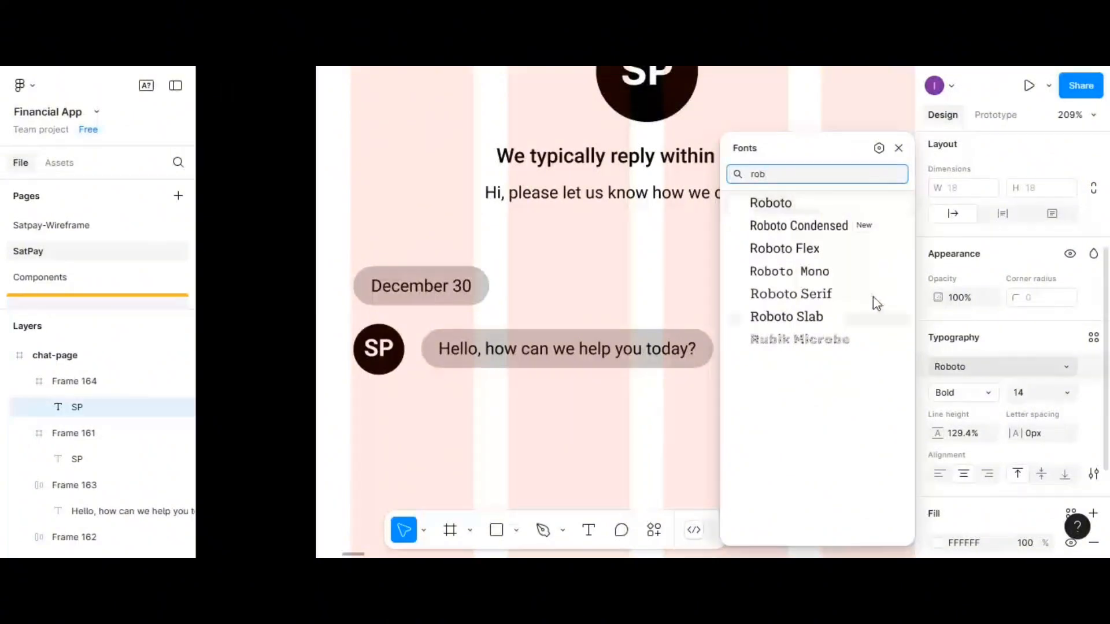
{"action": "left_click", "coordinate": [772, 203]}
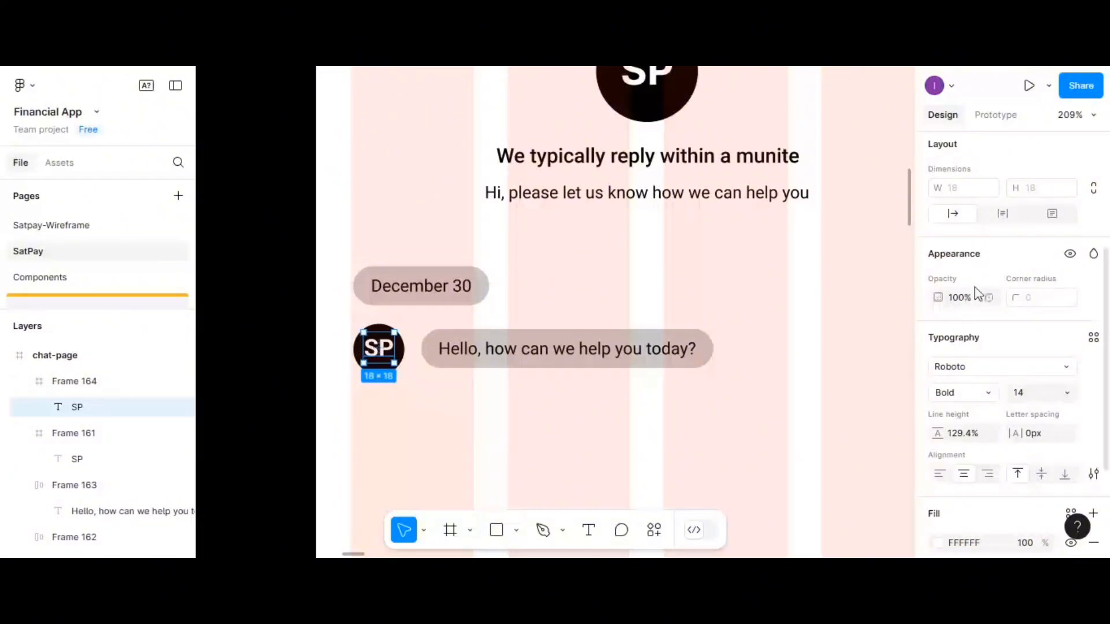
Move the hello message pill slightly closer to the small SP avatar, at about X 59, Y 283
{"action": "scroll", "coordinate": [978, 295], "scroll_direction": "up", "scroll_amount": 4}
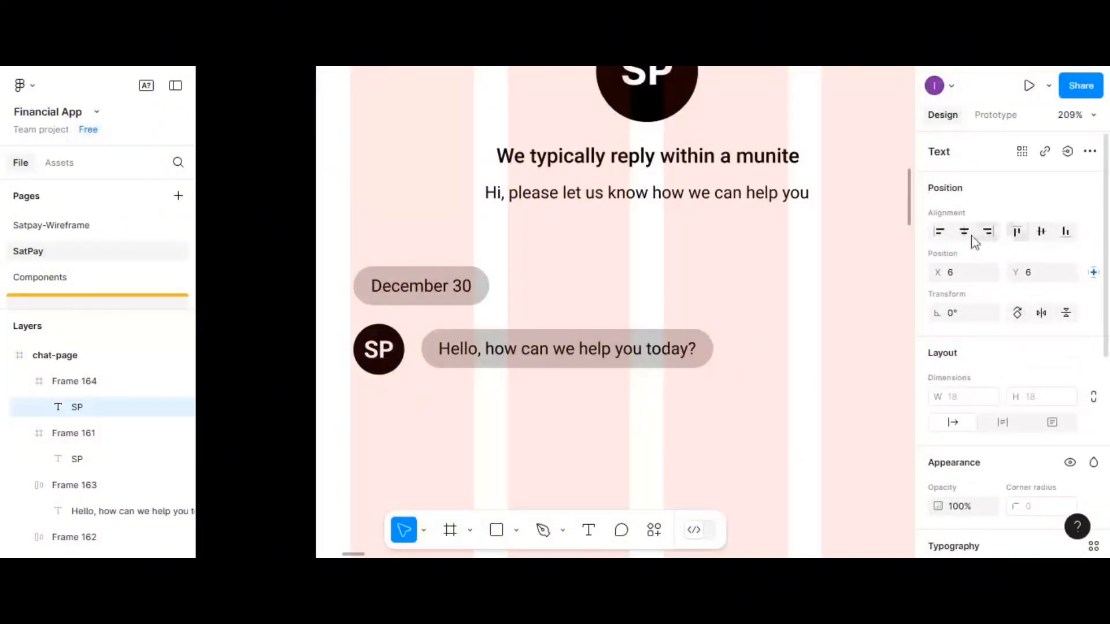
{"action": "left_click", "coordinate": [426, 392]}
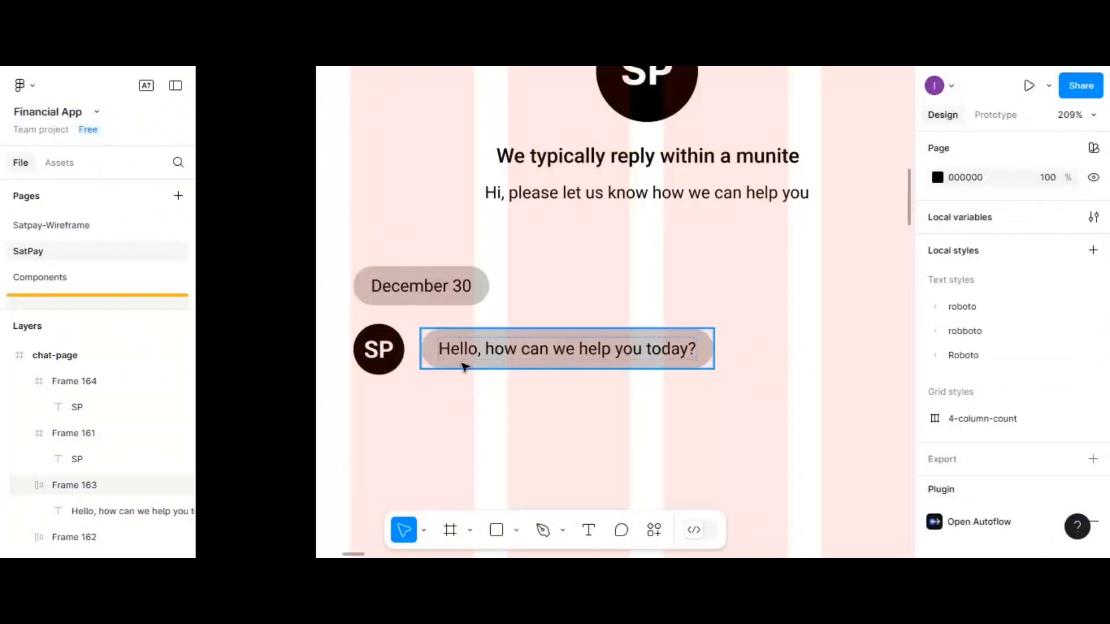
{"action": "left_click_drag", "start_coordinate": [468, 368], "coordinate": [463, 370]}
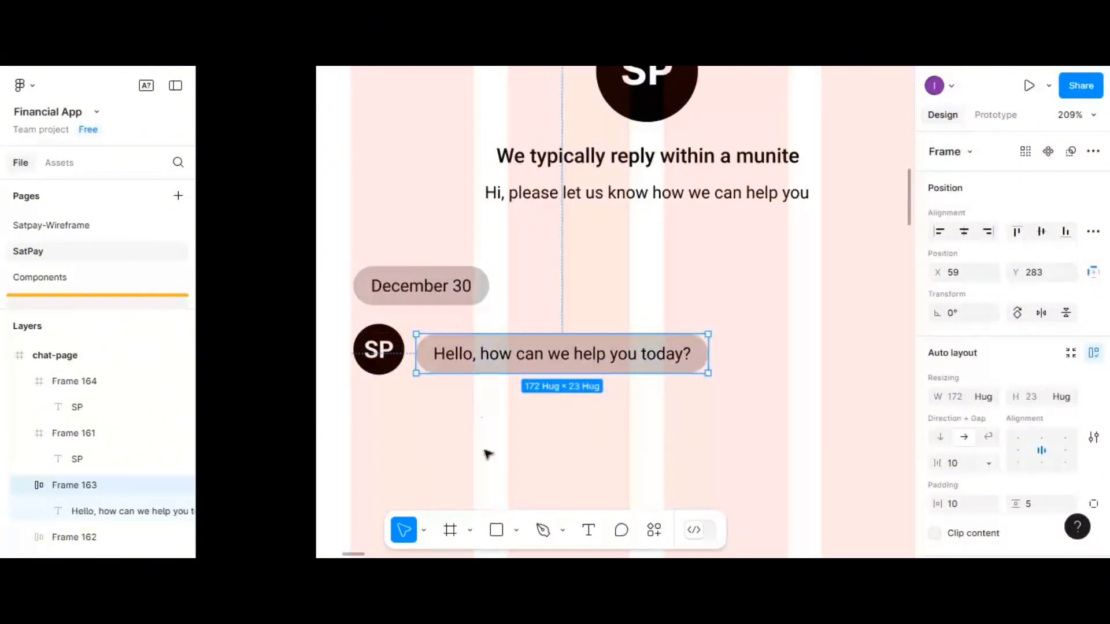
Add the text "Bot. Just now" below the hello message pill
{"action": "left_click", "coordinate": [588, 534]}
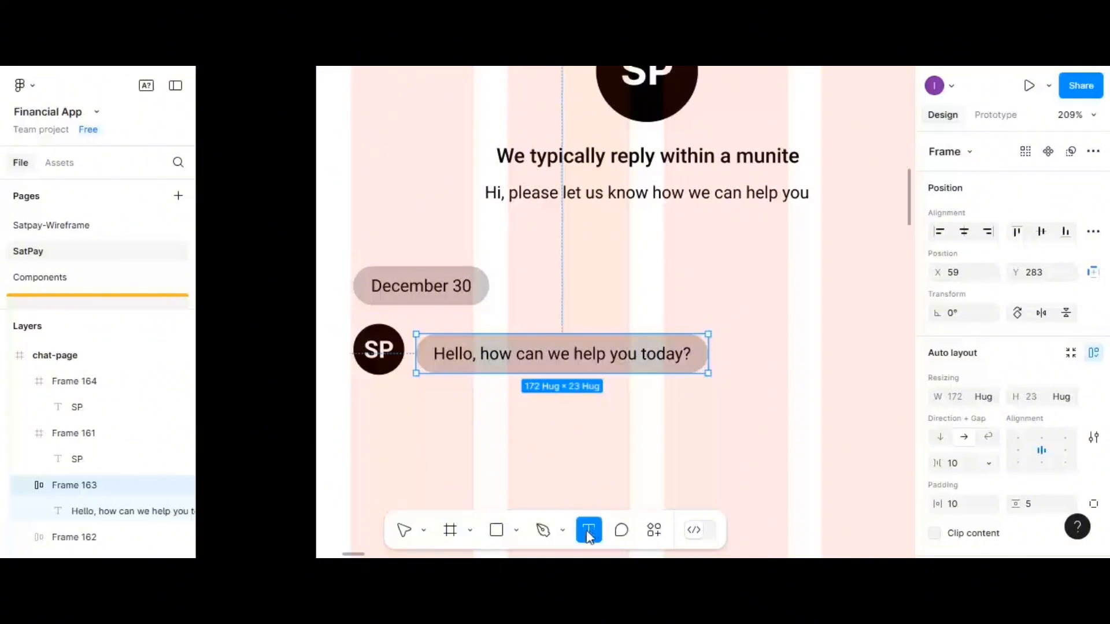
{"action": "left_click", "coordinate": [439, 409]}
{"action": "type", "text": "B"}
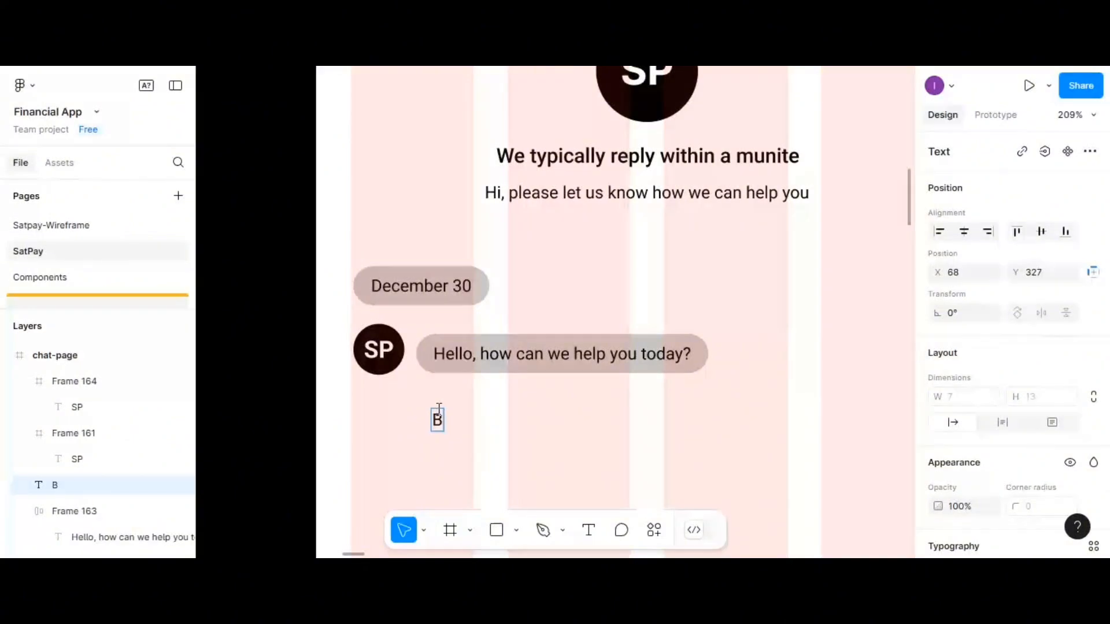
{"action": "type", "text": "ot. jus"}
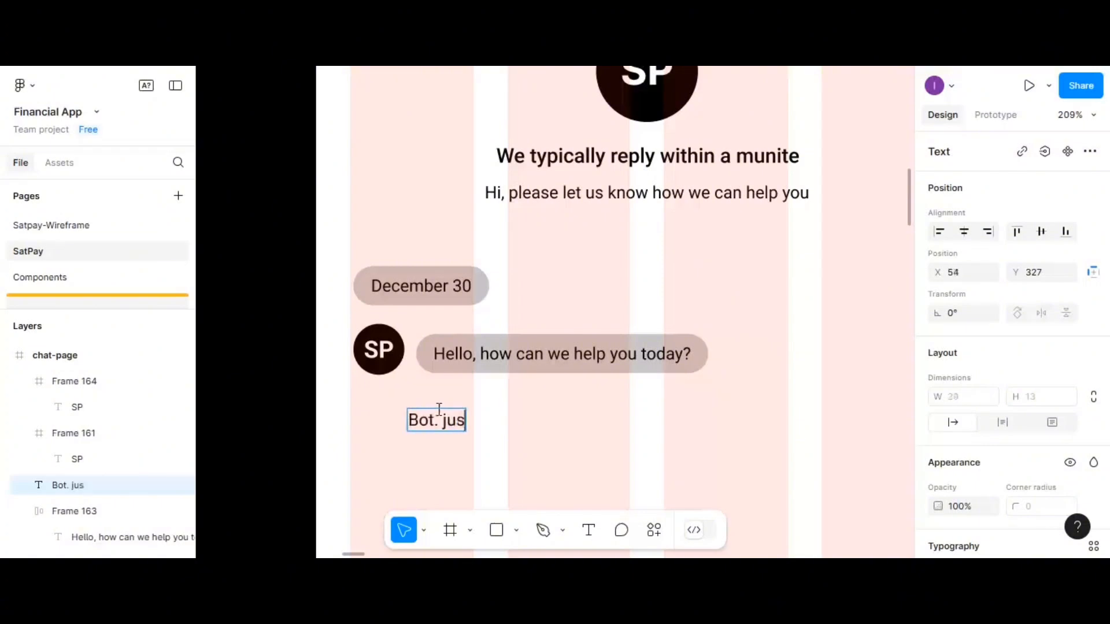
{"action": "type", "text": "t now"}
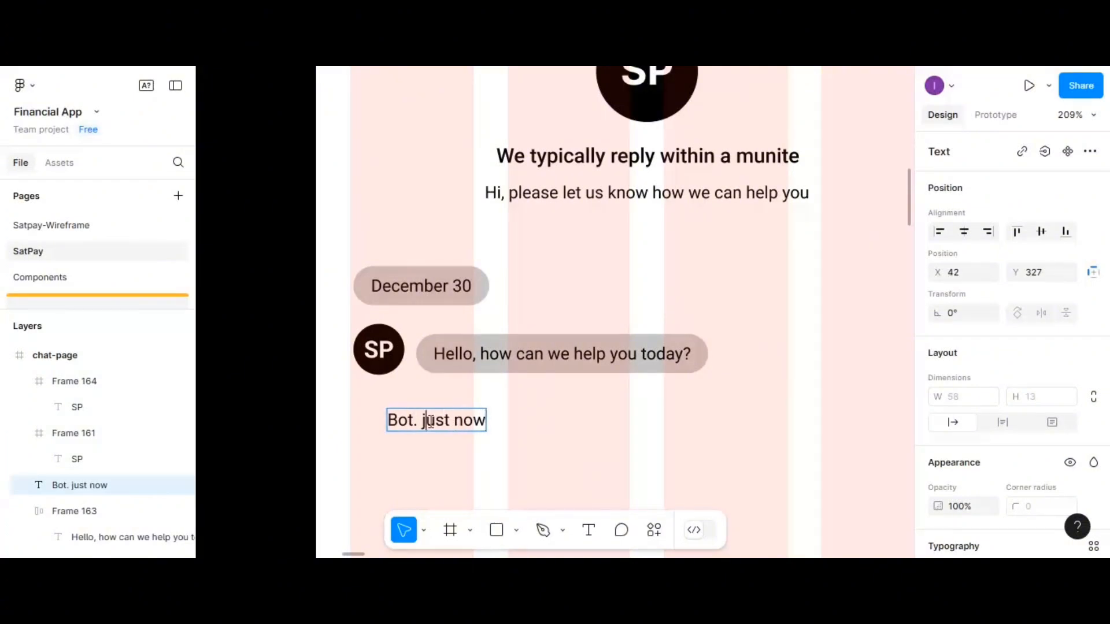
{"action": "left_click", "coordinate": [431, 422]}
{"action": "key", "text": "BackSpace"}
{"action": "type", "text": "J"}
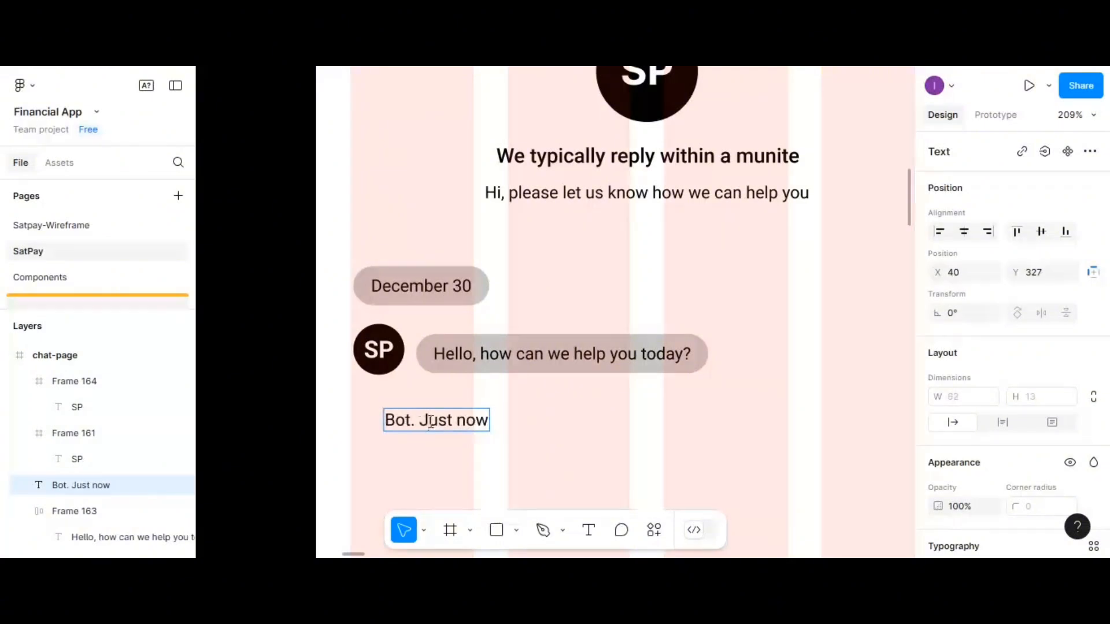
{"action": "key", "text": "Escape"}
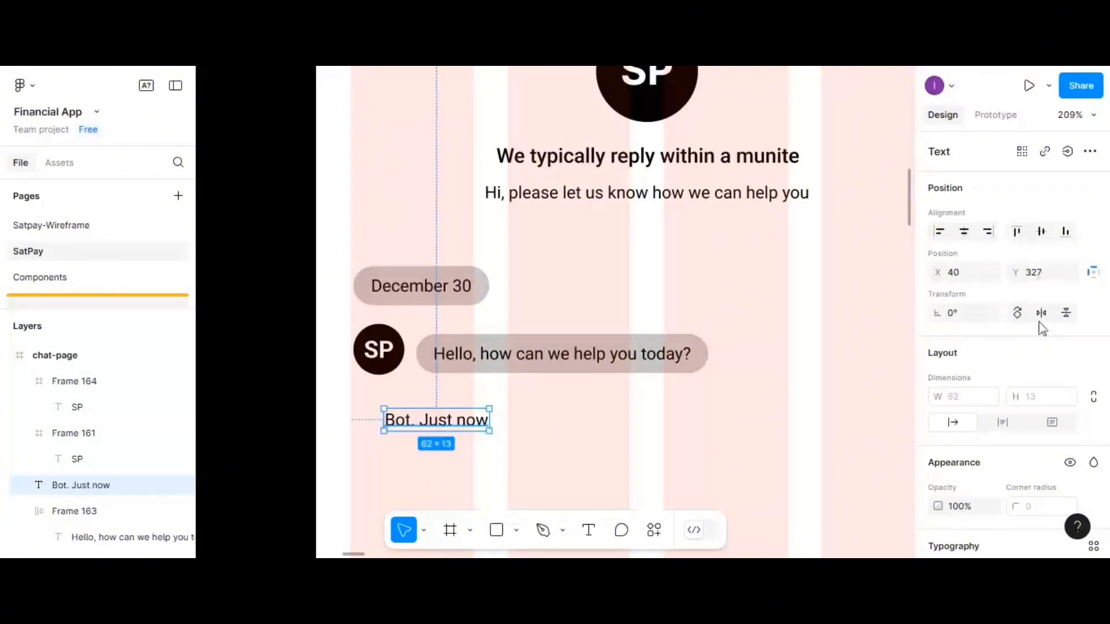
Set the "Bot. Just now" text to Light weight and place it directly under the start of the hello message pill
{"action": "scroll", "coordinate": [1044, 347], "scroll_direction": "down", "scroll_amount": 4}
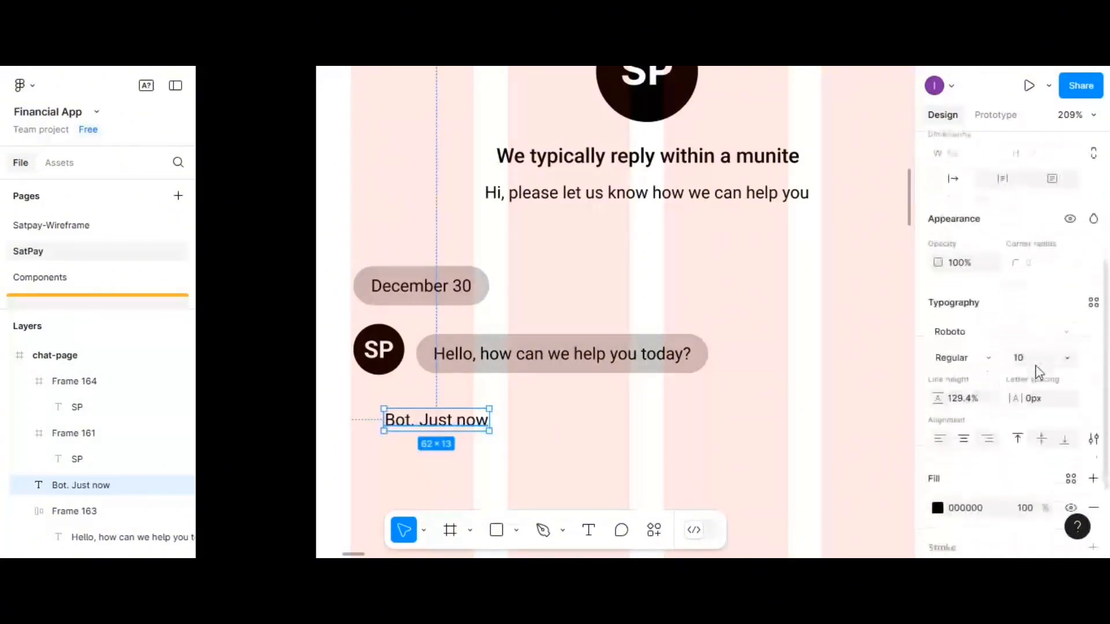
{"action": "left_click", "coordinate": [987, 363]}
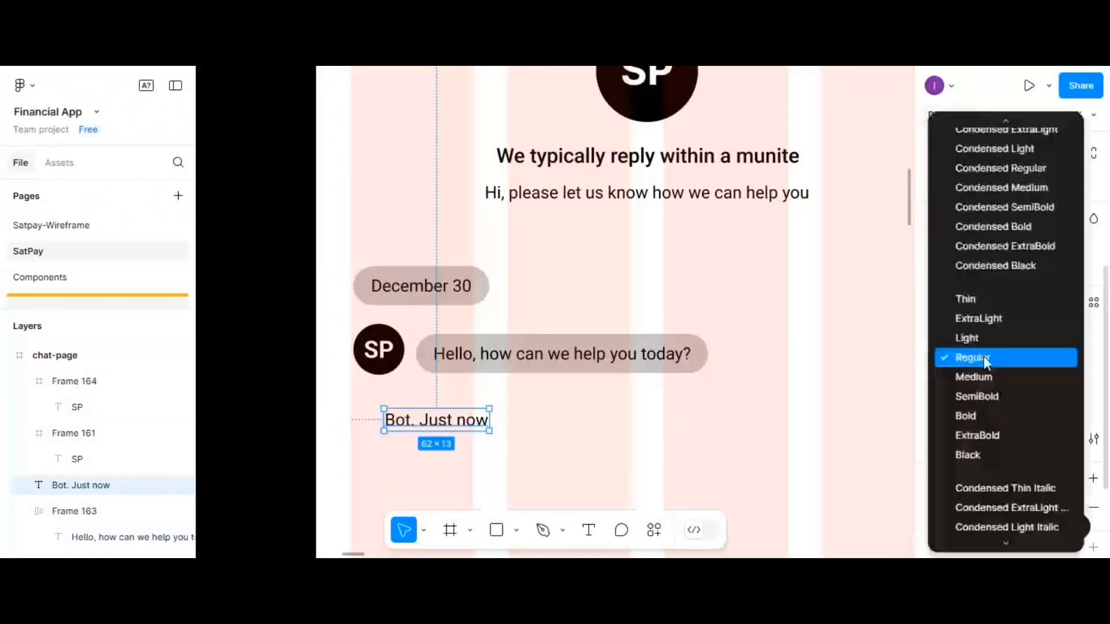
{"action": "left_click", "coordinate": [980, 335]}
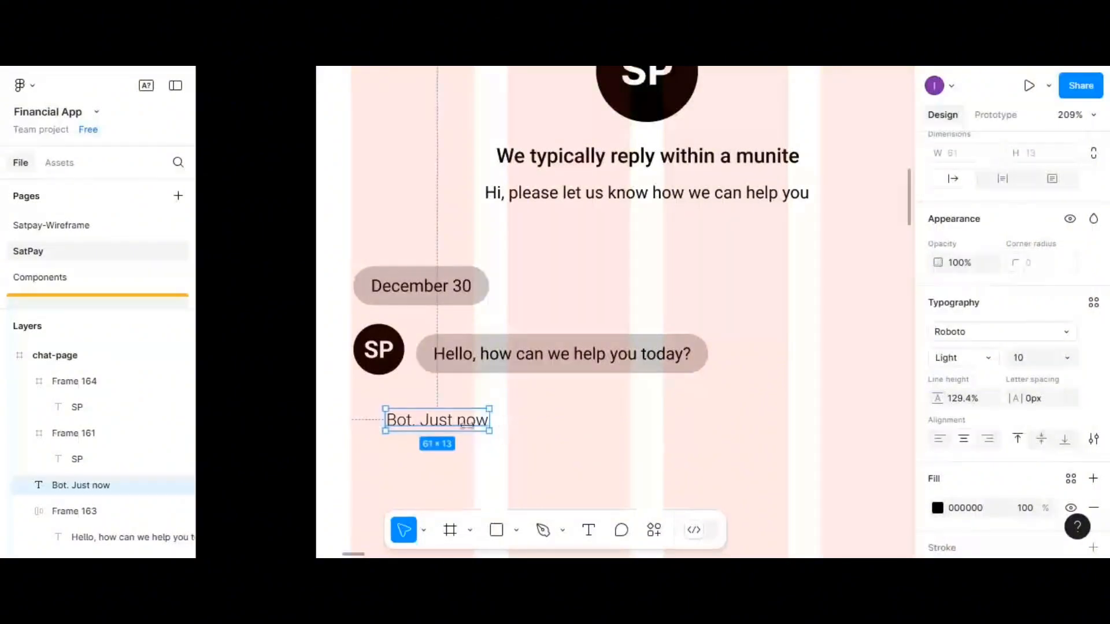
{"action": "left_click_drag", "start_coordinate": [477, 424], "coordinate": [493, 399]}
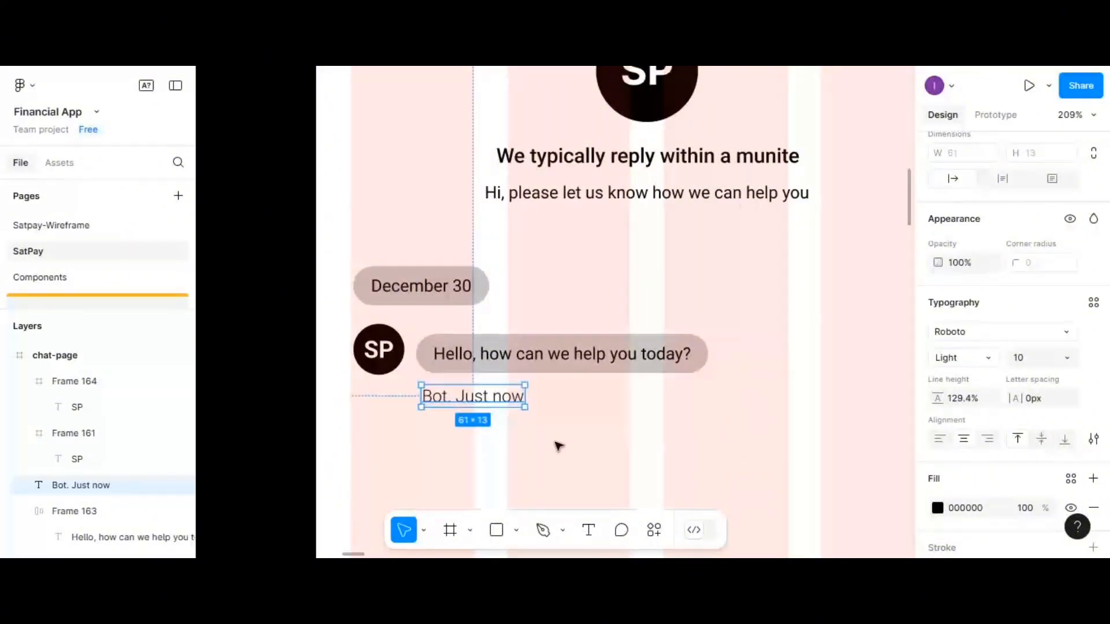
{"action": "scroll", "coordinate": [558, 446], "scroll_direction": "down", "scroll_amount": 3}
{"action": "scroll", "coordinate": [557, 446], "scroll_direction": "down", "scroll_amount": 2, "text": "ctrl"}
{"action": "scroll", "coordinate": [557, 446], "scroll_direction": "down", "scroll_amount": 3, "text": "ctrl"}
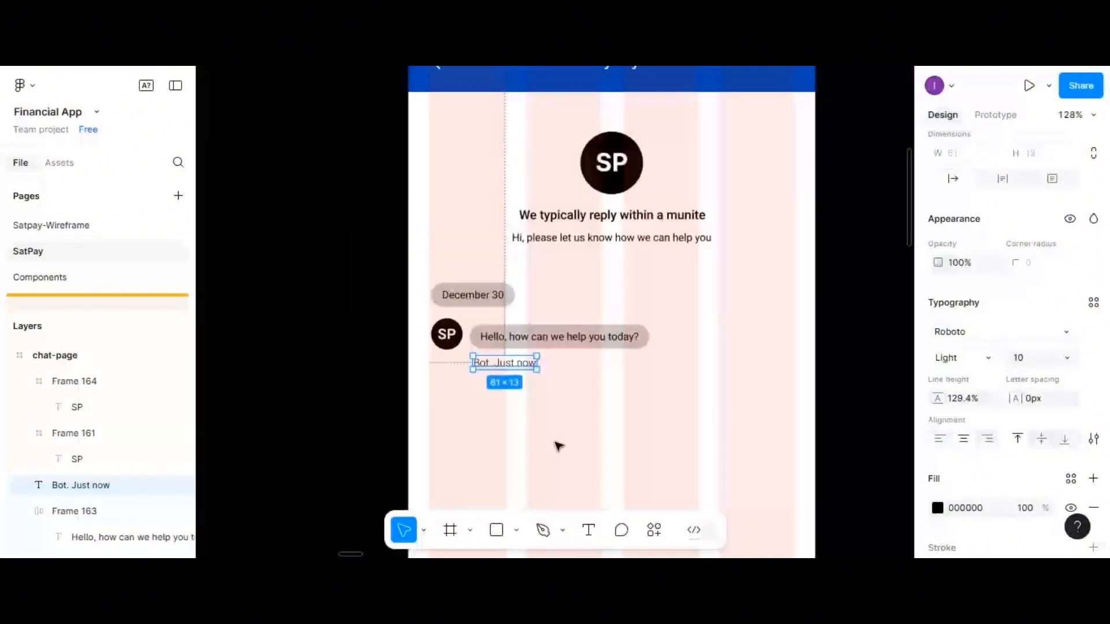
{"action": "scroll", "coordinate": [557, 446], "scroll_direction": "down", "scroll_amount": 3}
{"action": "left_click", "coordinate": [594, 401]}
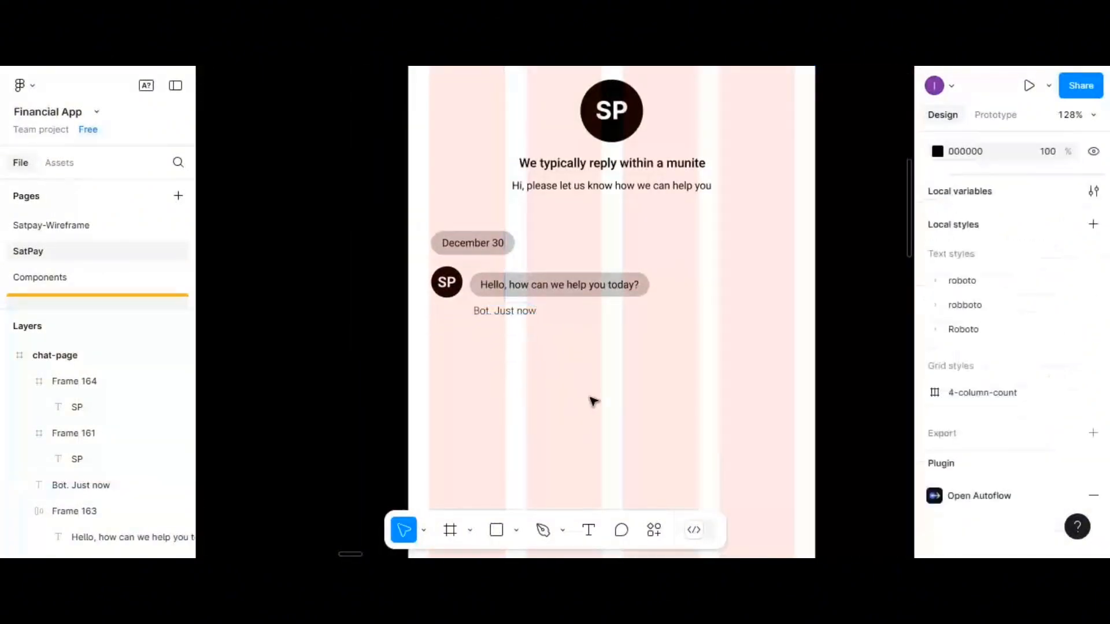
Duplicate the December 30 pill and place the copy well below the messages, over the third grid column
{"action": "scroll", "coordinate": [593, 401], "scroll_direction": "down", "scroll_amount": 3}
{"action": "scroll", "coordinate": [627, 380], "scroll_direction": "down", "scroll_amount": 4}
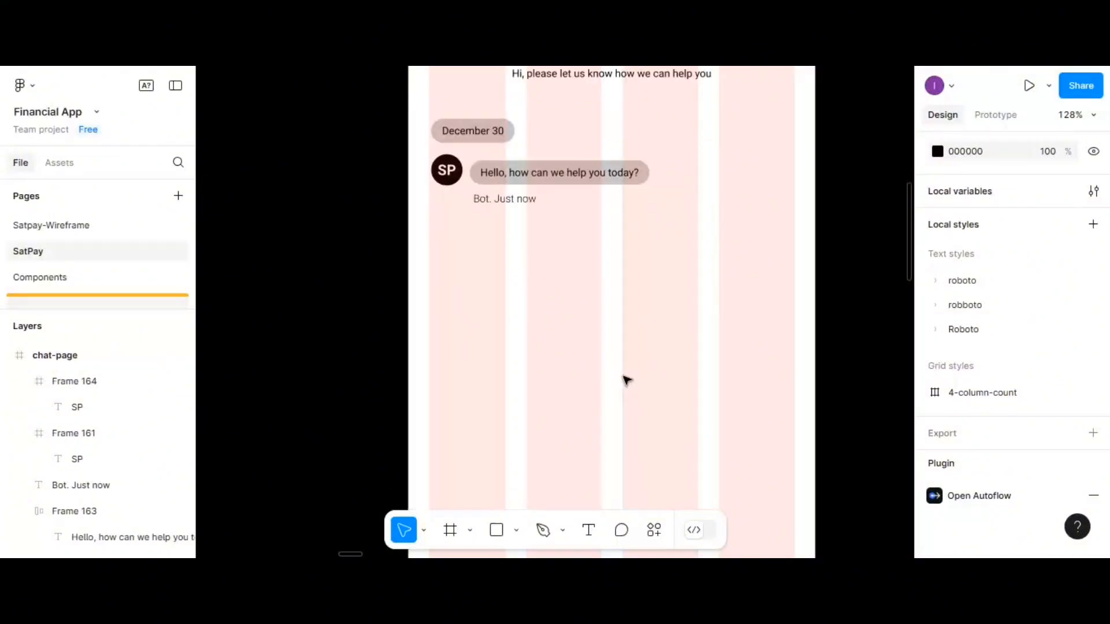
{"action": "scroll", "coordinate": [627, 381], "scroll_direction": "down", "scroll_amount": 2, "text": "ctrl"}
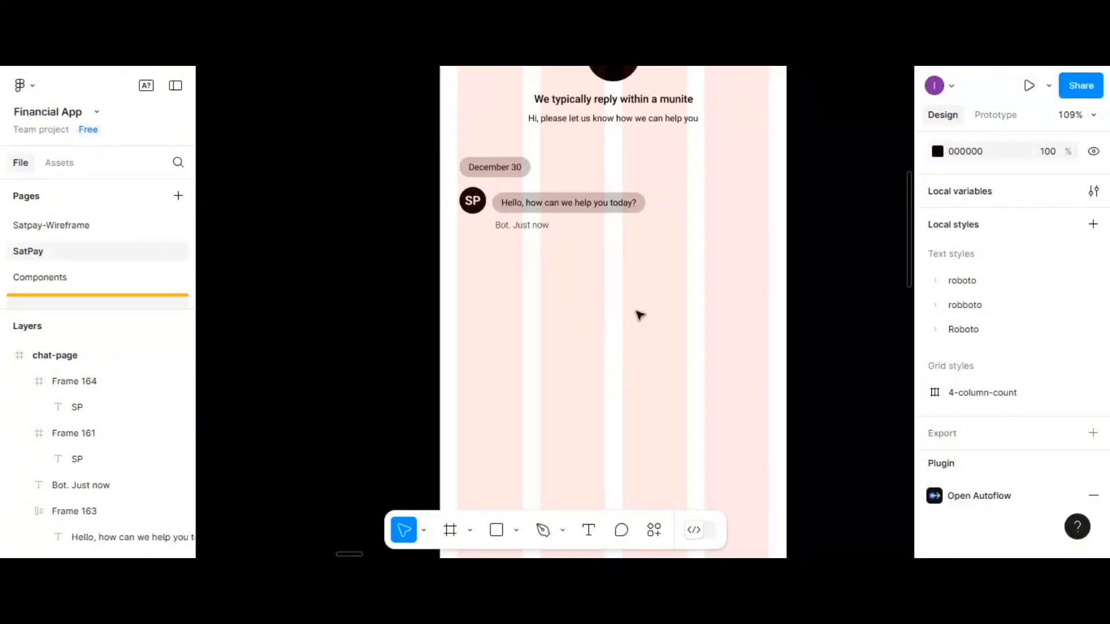
{"action": "scroll", "coordinate": [681, 419], "scroll_direction": "down", "scroll_amount": 1}
{"action": "scroll", "coordinate": [681, 421], "scroll_direction": "down", "scroll_amount": 3, "text": "ctrl"}
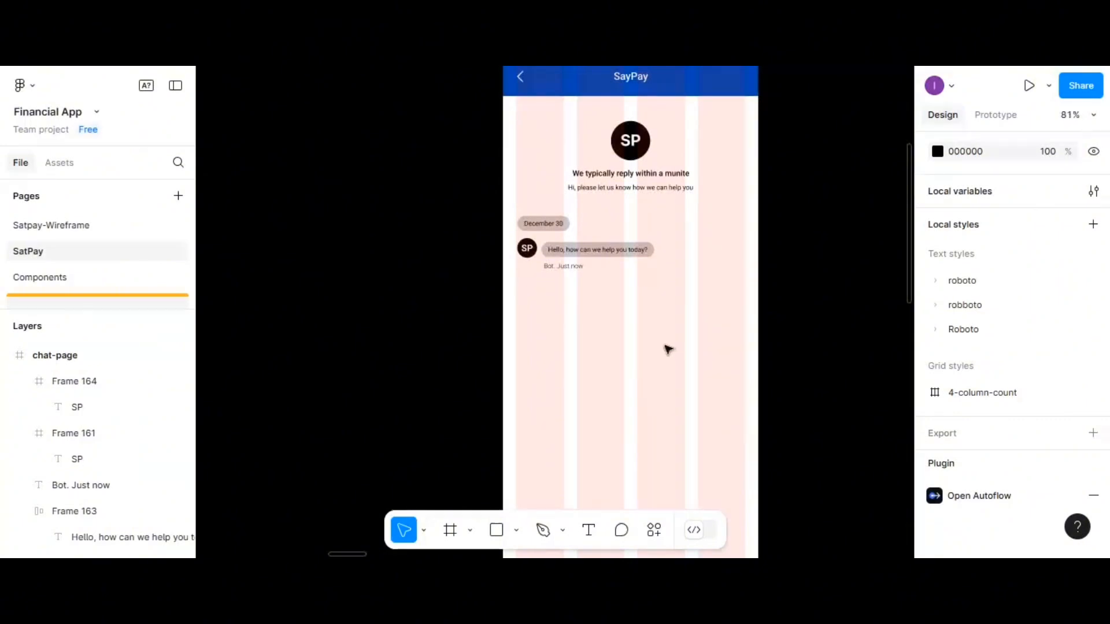
{"action": "scroll", "coordinate": [655, 394], "scroll_direction": "down", "scroll_amount": 1}
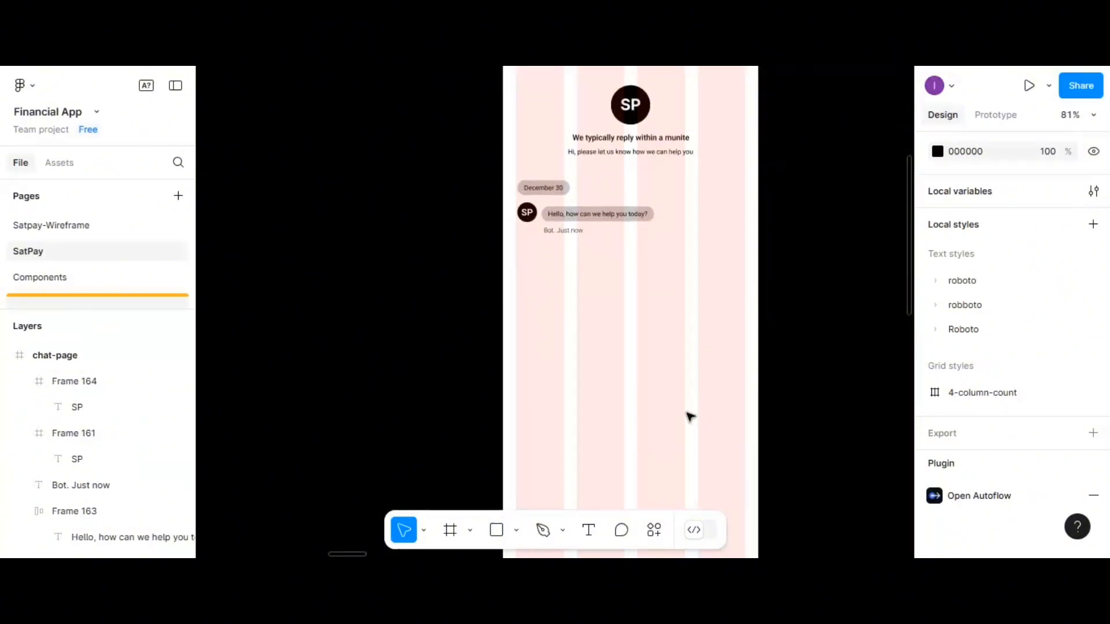
{"action": "scroll", "coordinate": [686, 420], "scroll_direction": "down", "scroll_amount": 1, "text": "ctrl"}
{"action": "scroll", "coordinate": [685, 422], "scroll_direction": "up", "scroll_amount": 5}
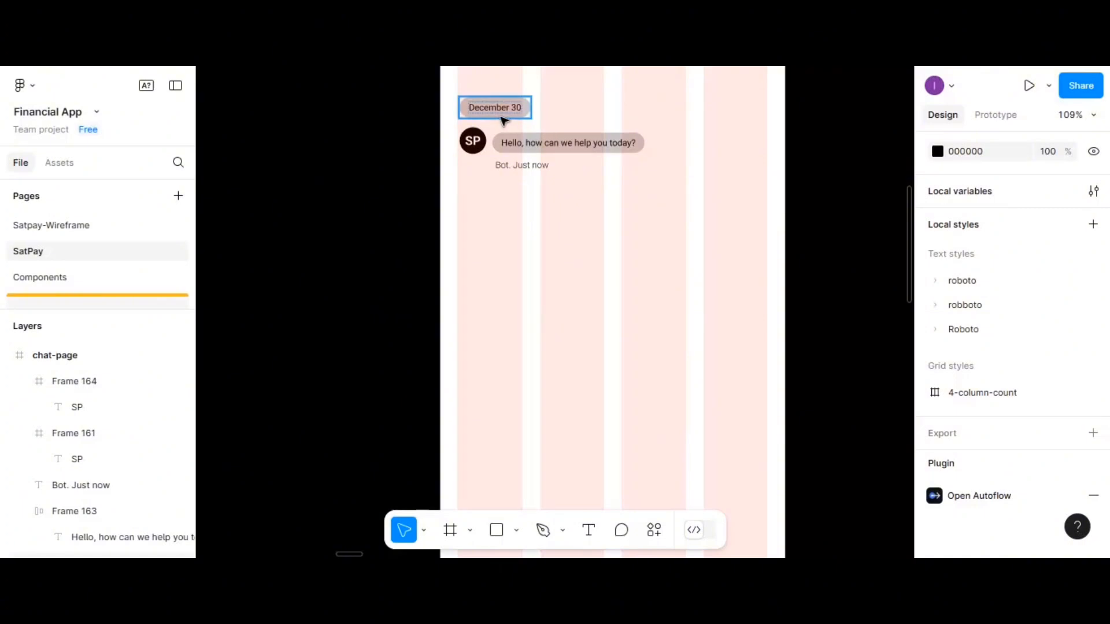
{"action": "left_click_drag", "start_coordinate": [504, 121], "coordinate": [663, 394]}
{"action": "scroll", "coordinate": [664, 394], "scroll_direction": "down", "scroll_amount": 5}
{"action": "scroll", "coordinate": [664, 394], "scroll_direction": "up", "scroll_amount": 5}
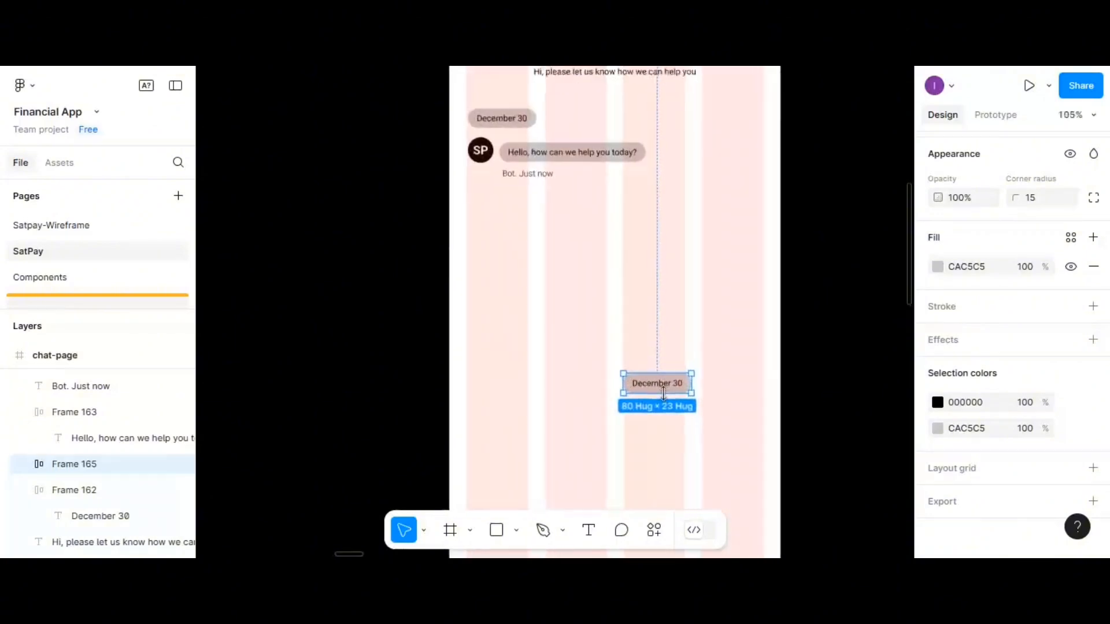
{"action": "scroll", "coordinate": [664, 394], "scroll_direction": "down", "scroll_amount": 3}
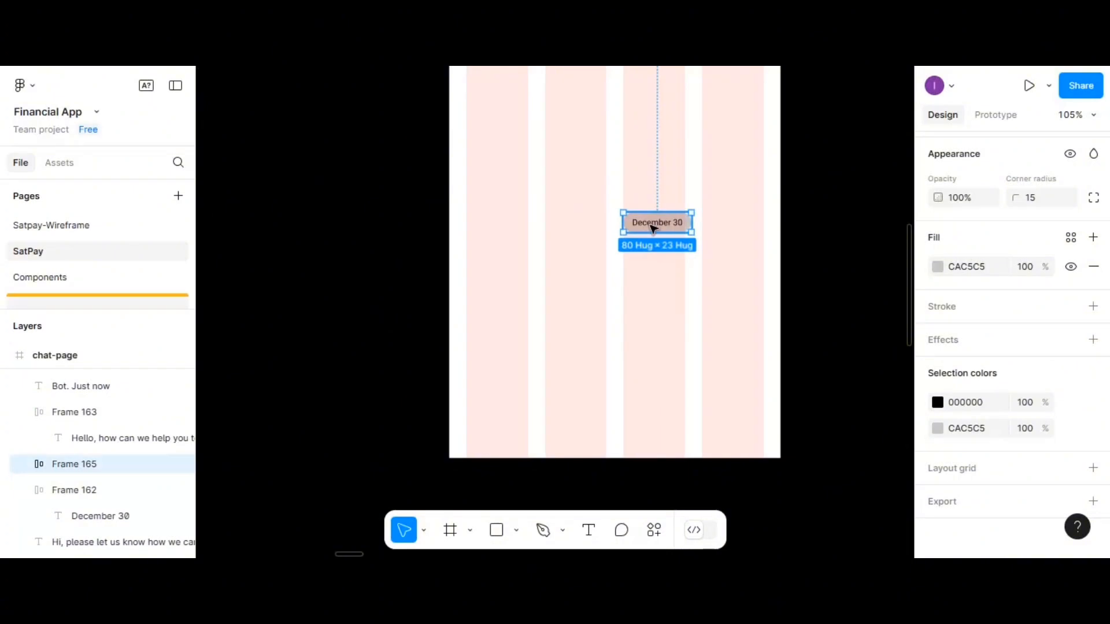
{"action": "scroll", "coordinate": [653, 229], "scroll_direction": "up", "scroll_amount": 4}
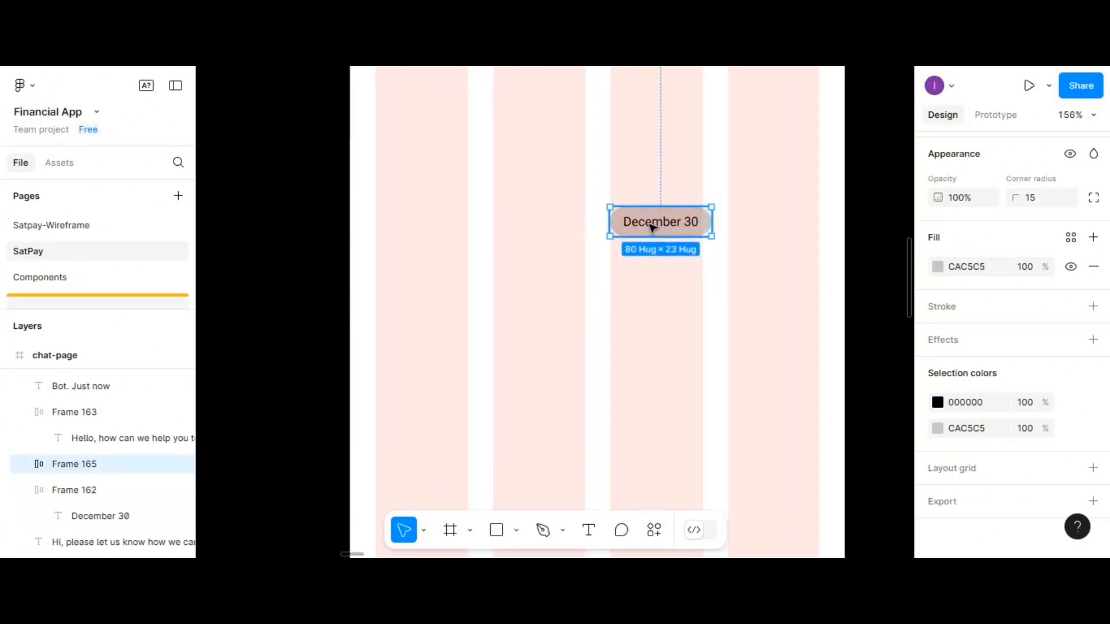
Replace the December 30 text in the selected pill with "KYC Issue"
{"action": "double_click", "coordinate": [652, 228]}
{"action": "double_click", "coordinate": [652, 227]}
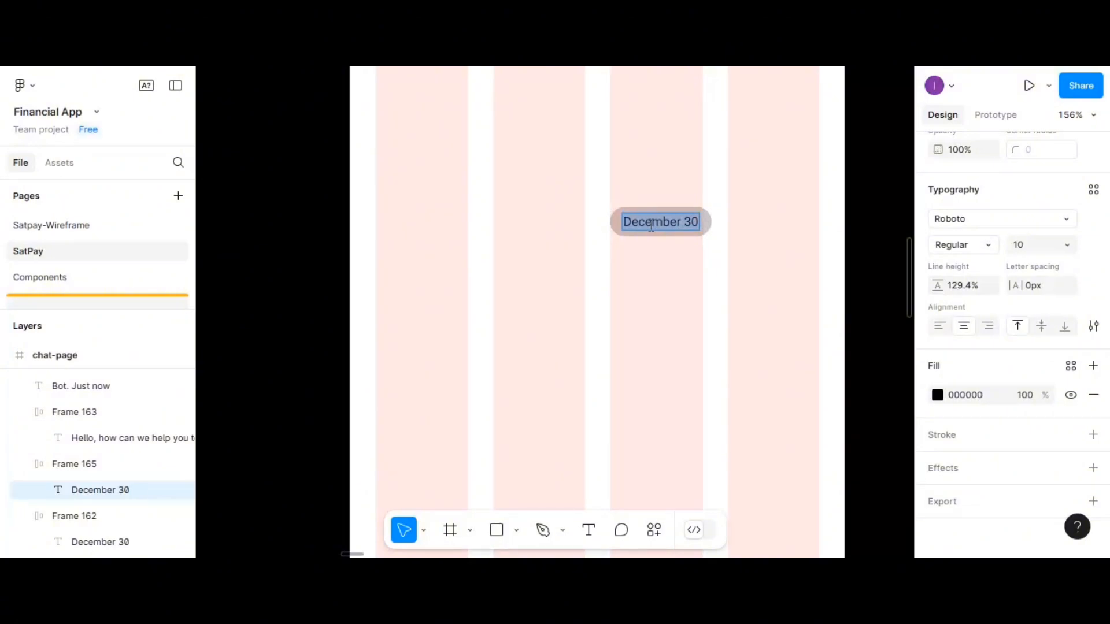
{"action": "type", "text": "KY"}
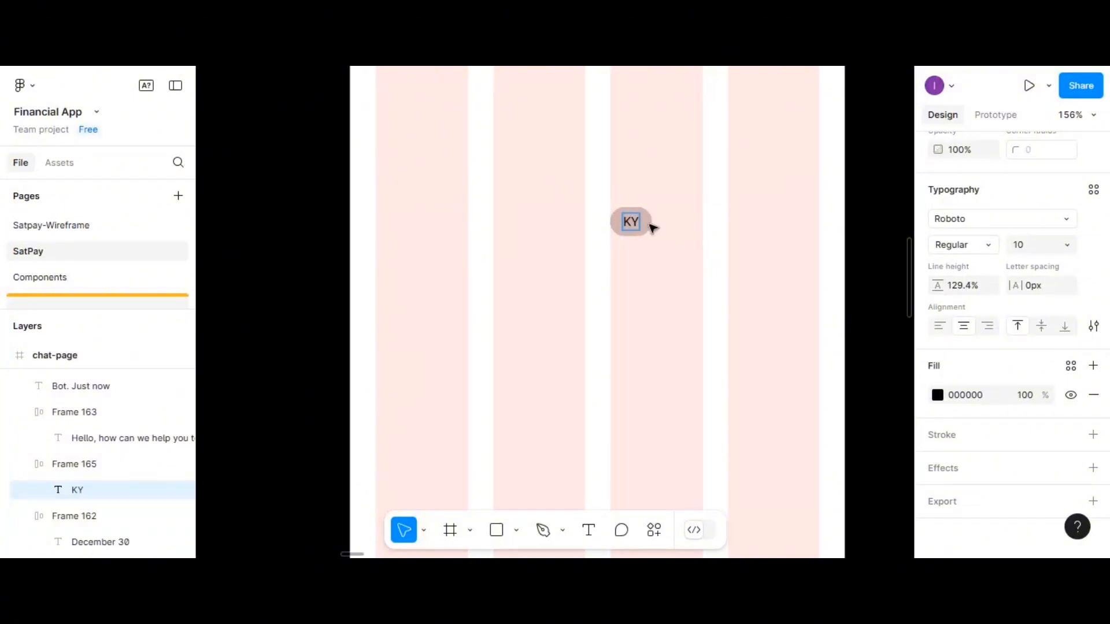
{"action": "type", "text": "C I"}
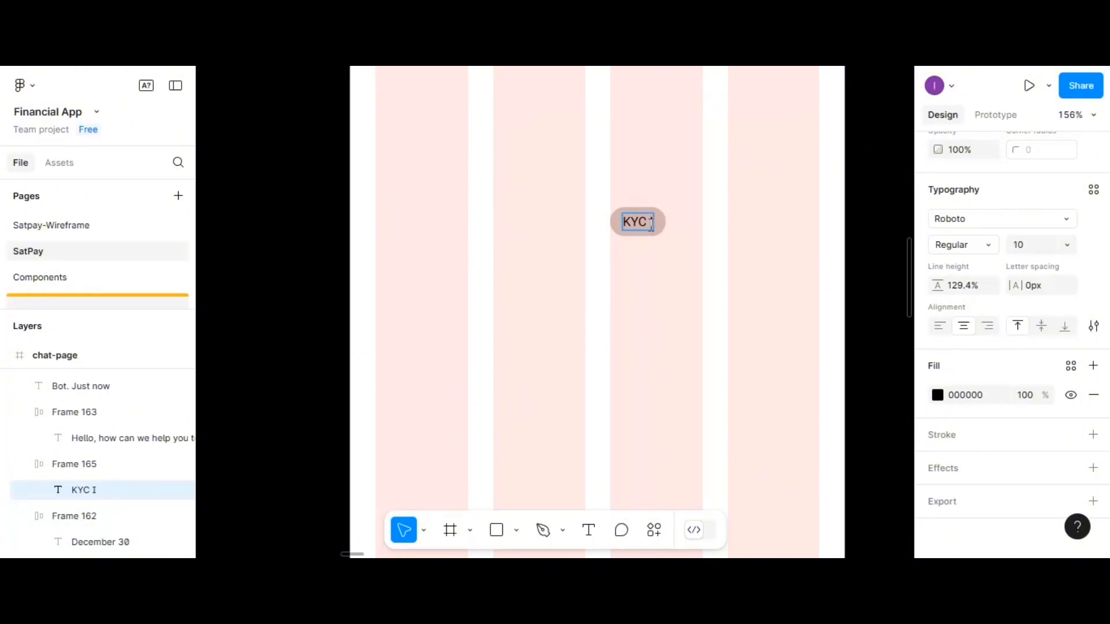
{"action": "type", "text": "ssue"}
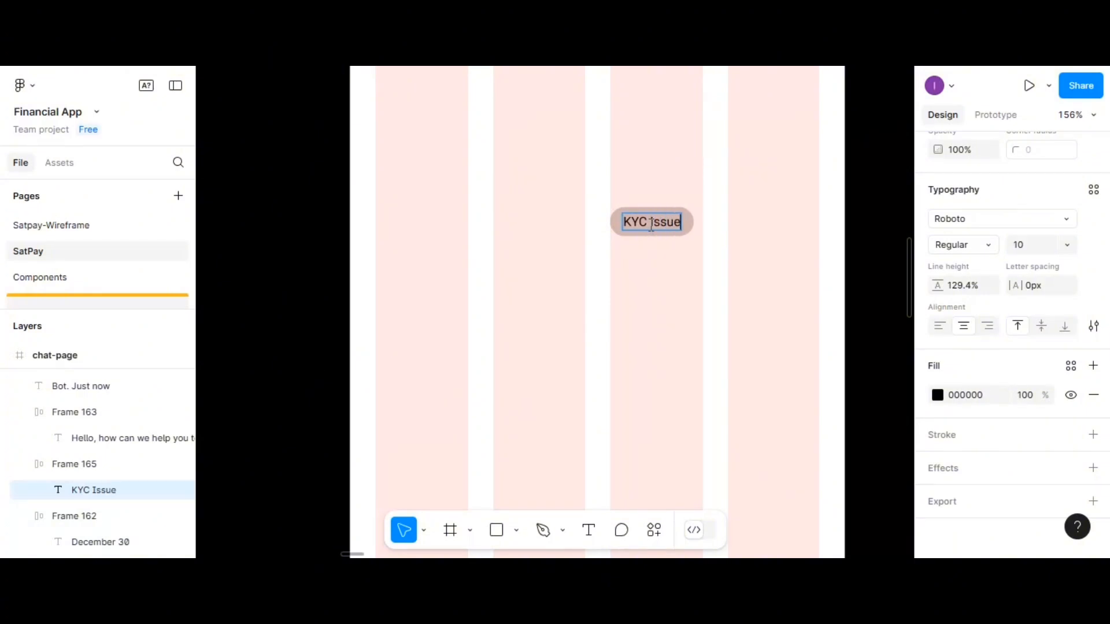
{"action": "key", "text": "Escape"}
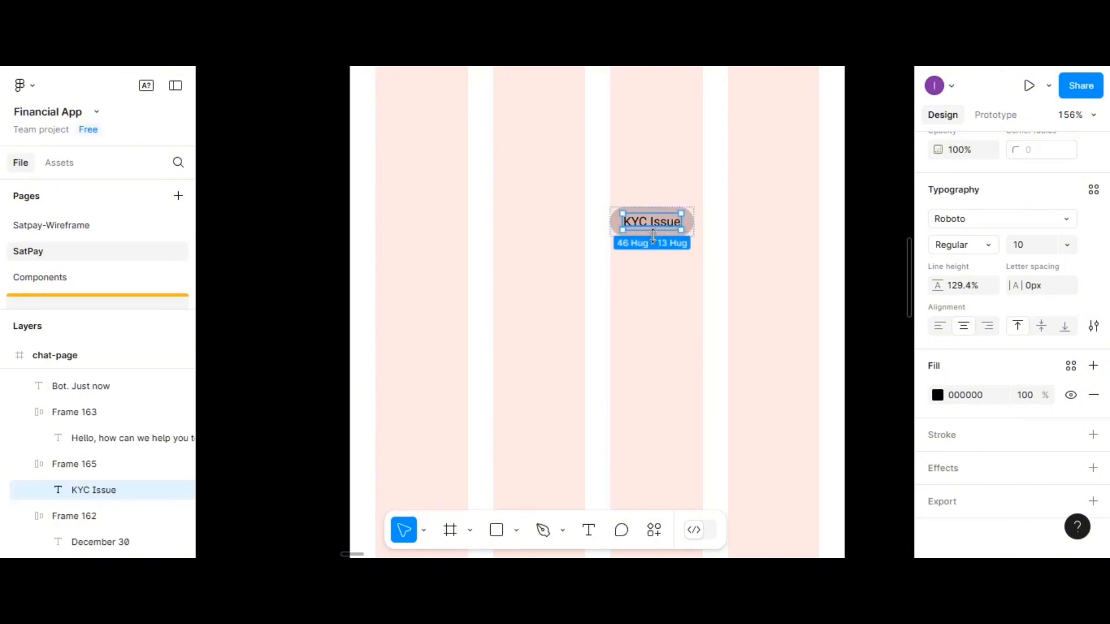
Give the "KYC Issue" label a heavier Roboto font weight
{"action": "left_click", "coordinate": [987, 247]}
{"action": "left_click", "coordinate": [987, 263]}
{"action": "left_click", "coordinate": [707, 237]}
Duplicate the KYC Issue pill to about X 228, Y 588 and change the copy's text to "Log in issue"
{"action": "left_click", "coordinate": [685, 230]}
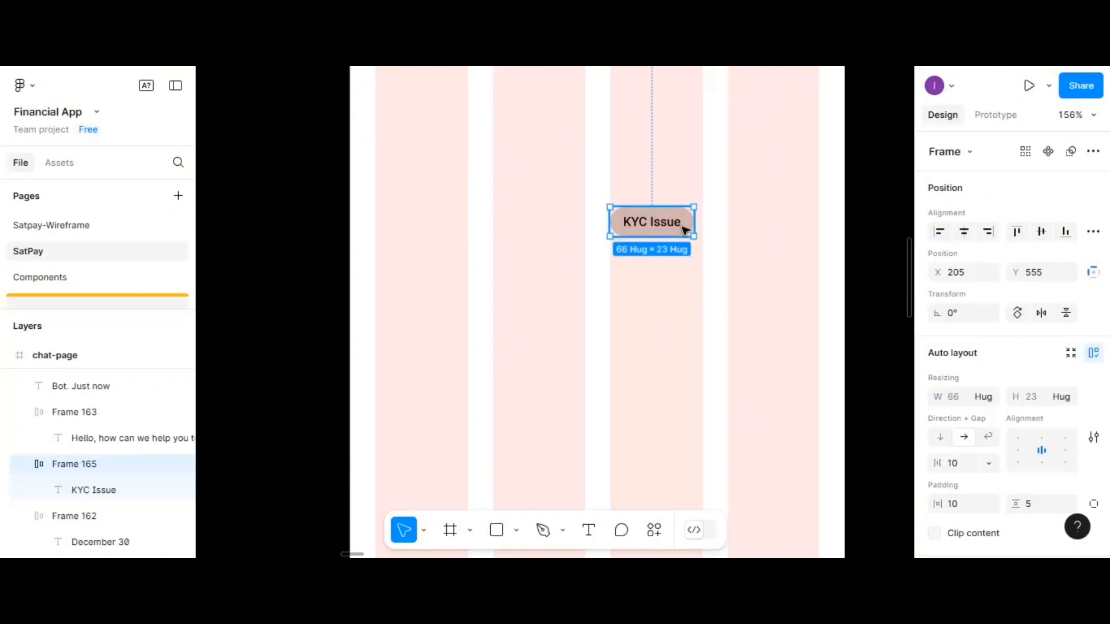
{"action": "left_click_drag", "start_coordinate": [683, 228], "coordinate": [701, 271], "text": "alt"}
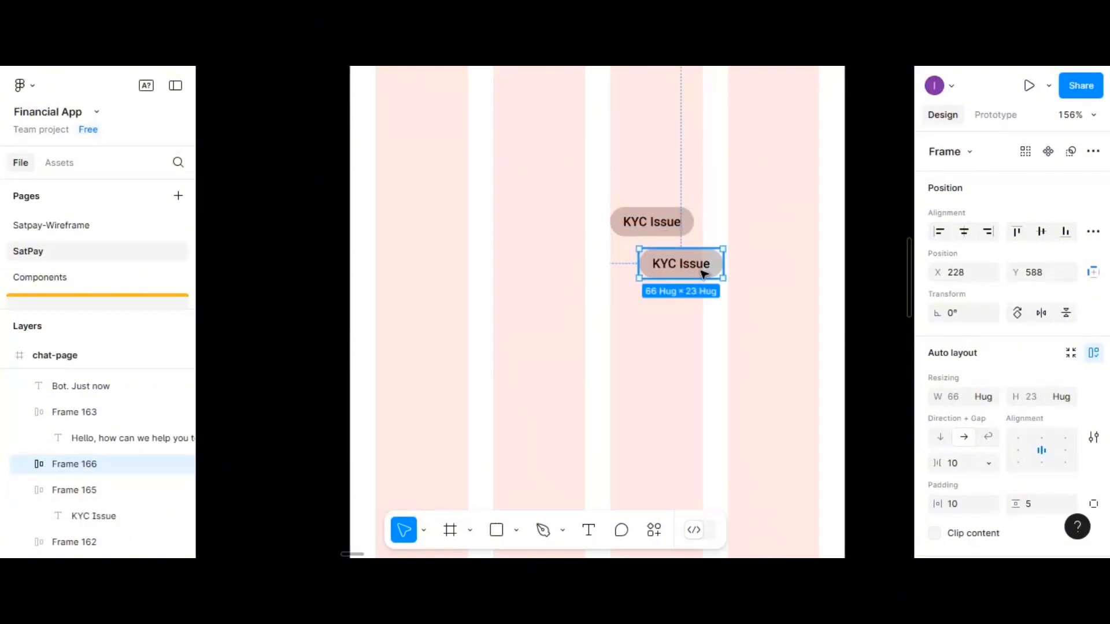
{"action": "double_click", "coordinate": [704, 269]}
{"action": "double_click", "coordinate": [701, 264]}
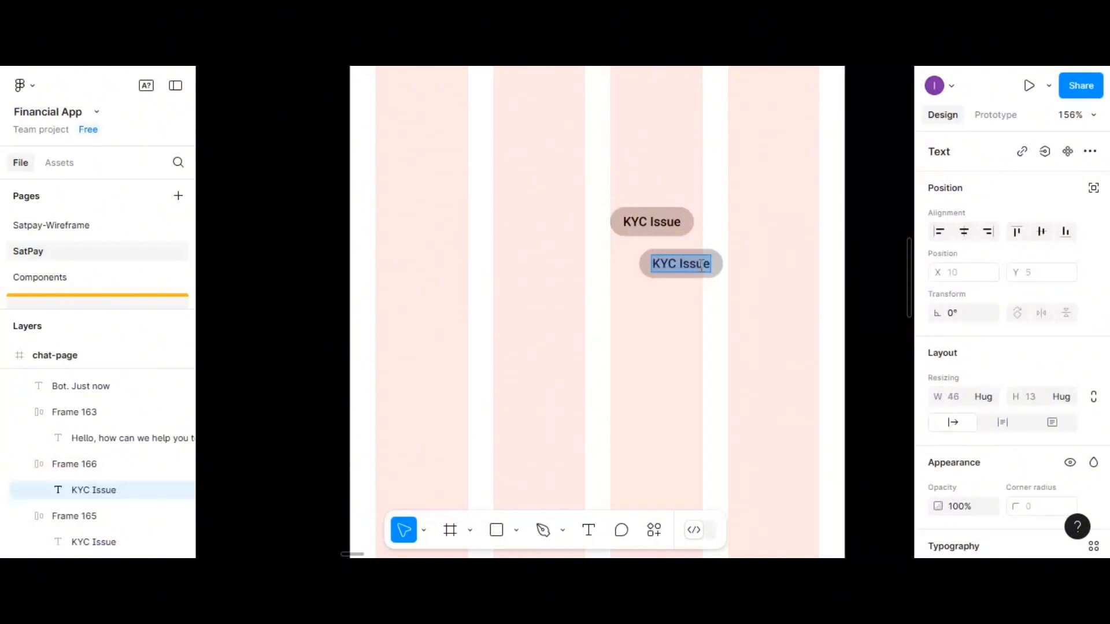
{"action": "type", "text": "Log"}
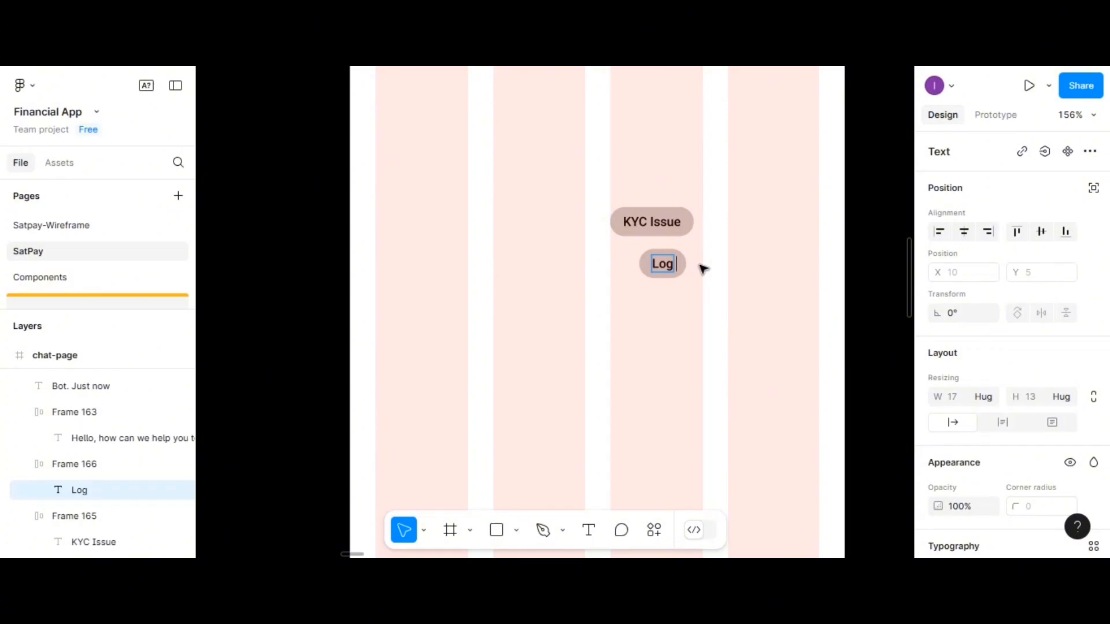
{"action": "type", "text": " in issue"}
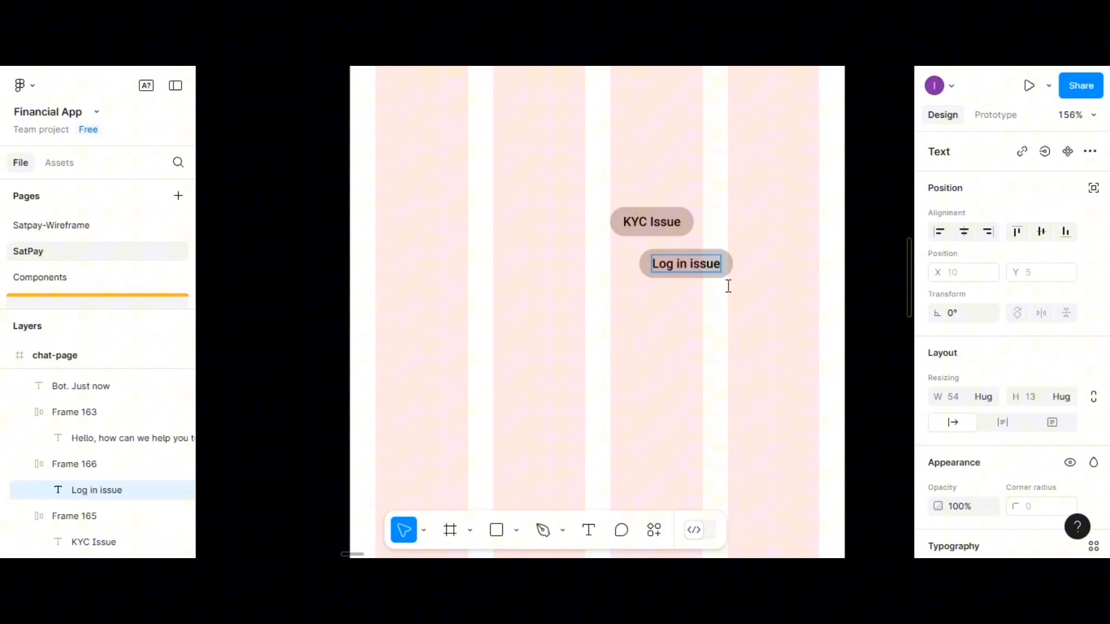
{"action": "key", "text": "Escape"}
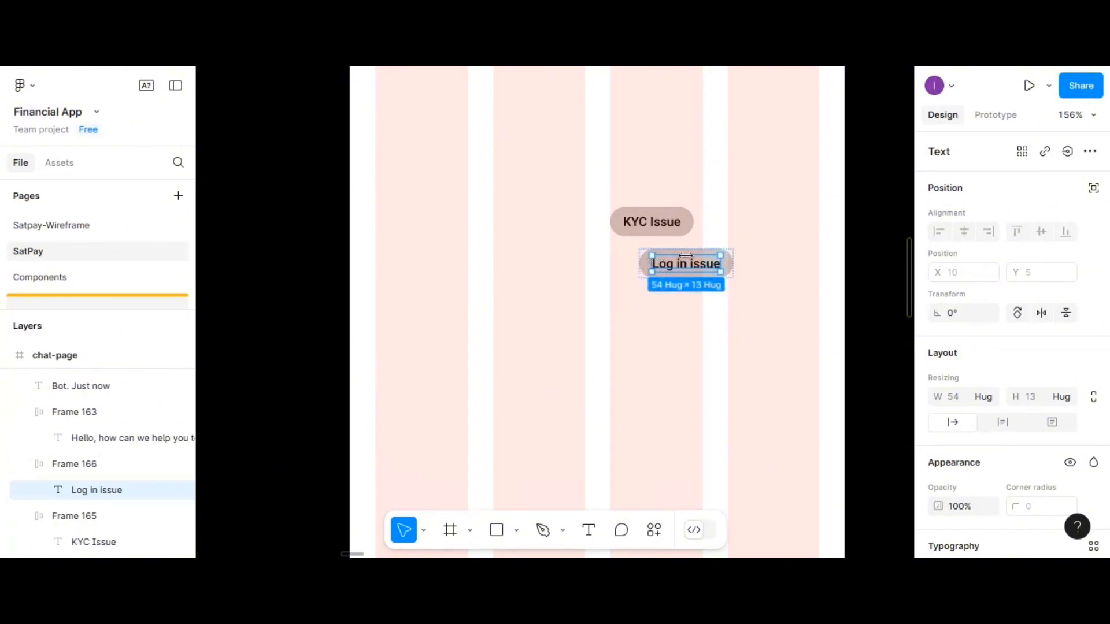
Duplicate the Log in issue pill to about X 215, Y 633 and change the copy's text to "conversion issue"
{"action": "left_click", "coordinate": [722, 241]}
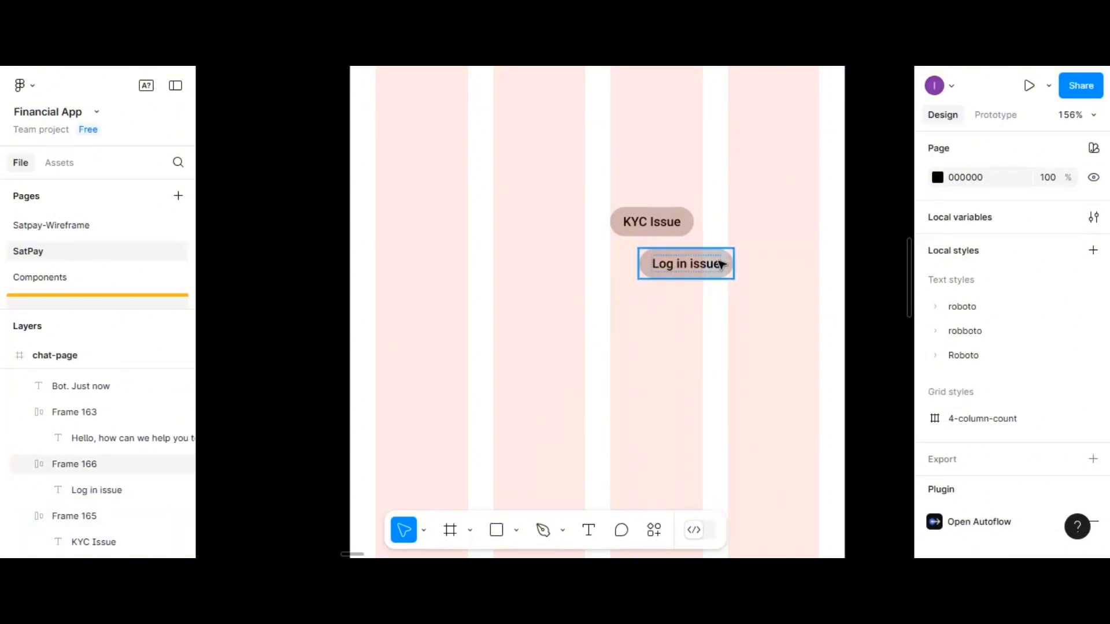
{"action": "left_click", "coordinate": [722, 264]}
{"action": "left_click_drag", "start_coordinate": [723, 264], "coordinate": [688, 325]}
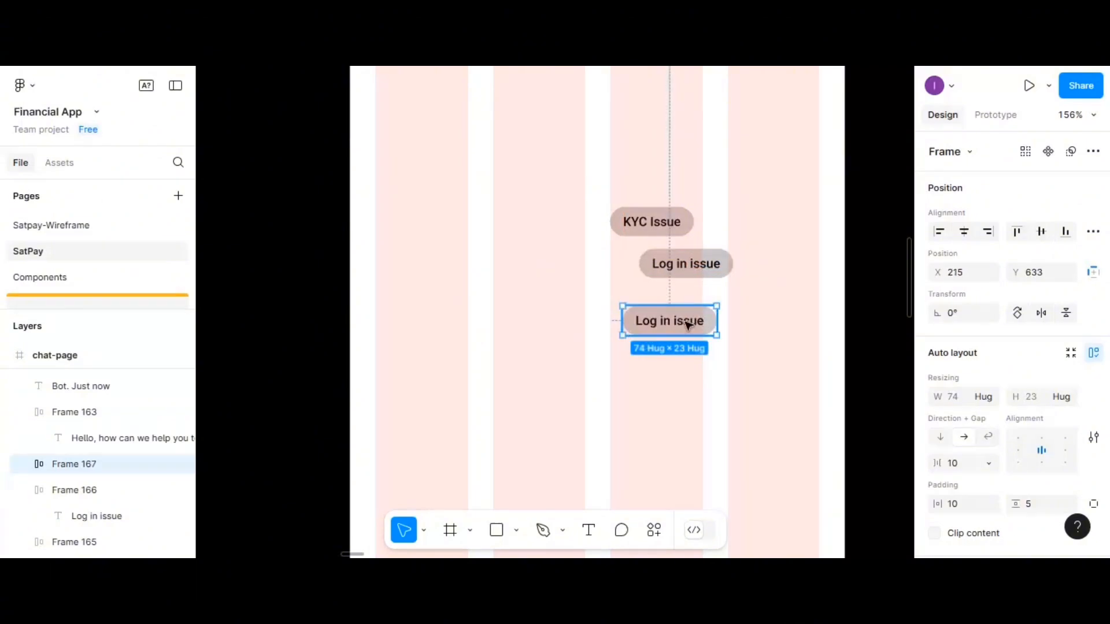
{"action": "double_click", "coordinate": [688, 325]}
{"action": "double_click", "coordinate": [687, 323]}
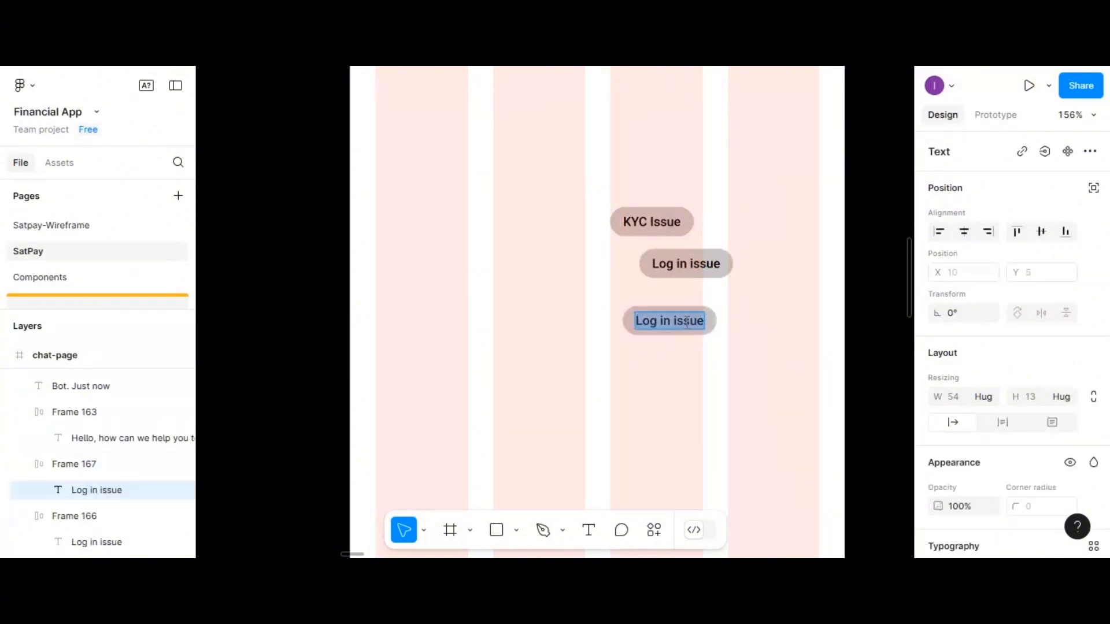
{"action": "type", "text": "con"}
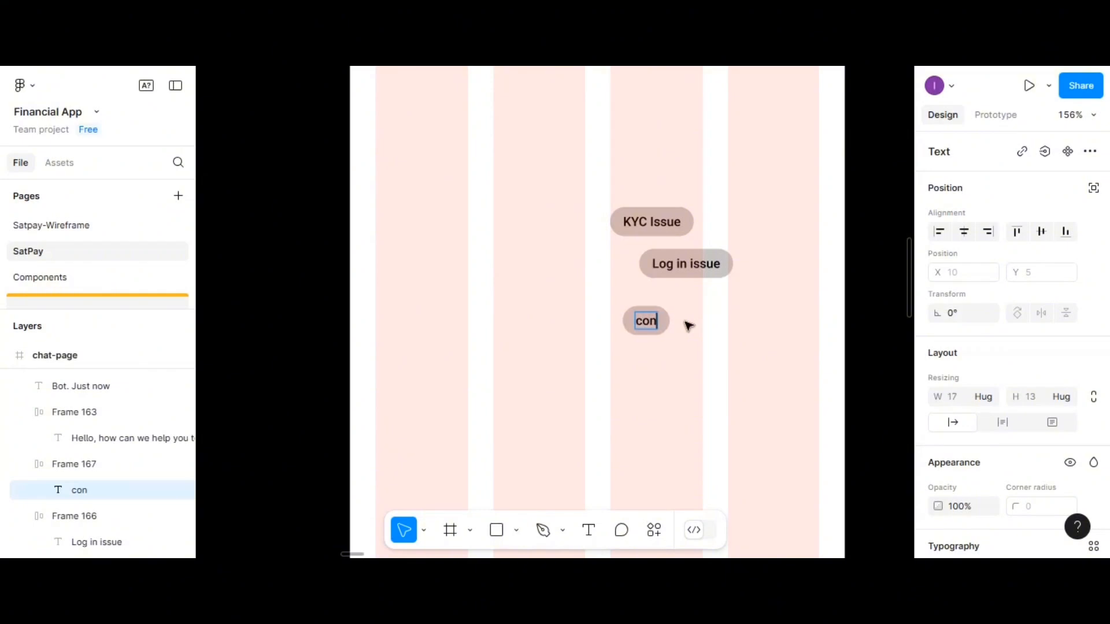
{"action": "type", "text": "vers"}
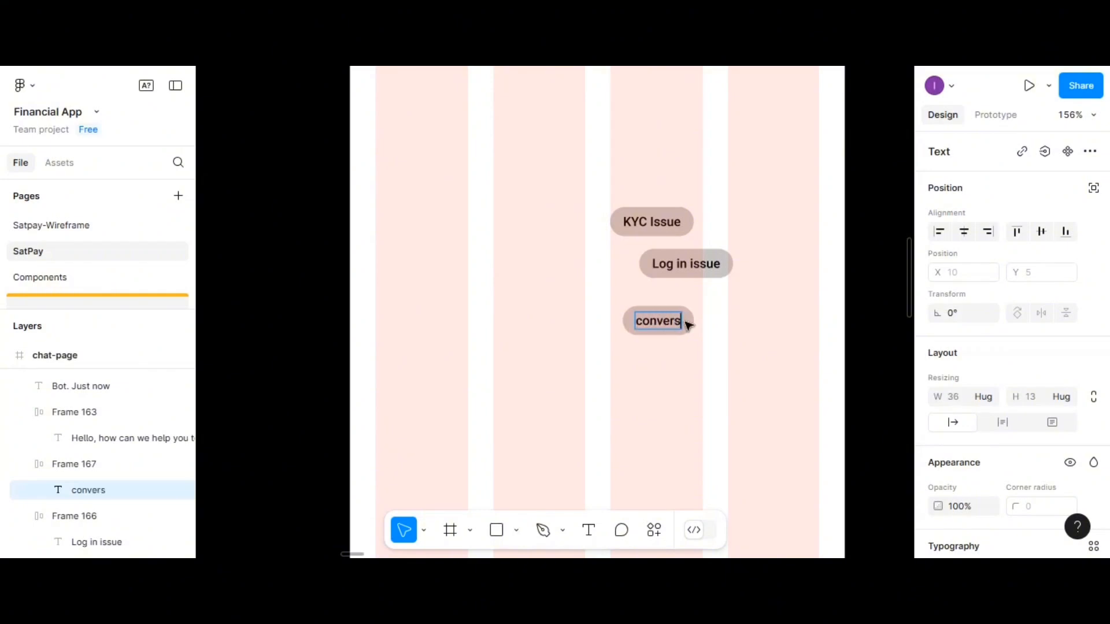
{"action": "type", "text": "ion issue"}
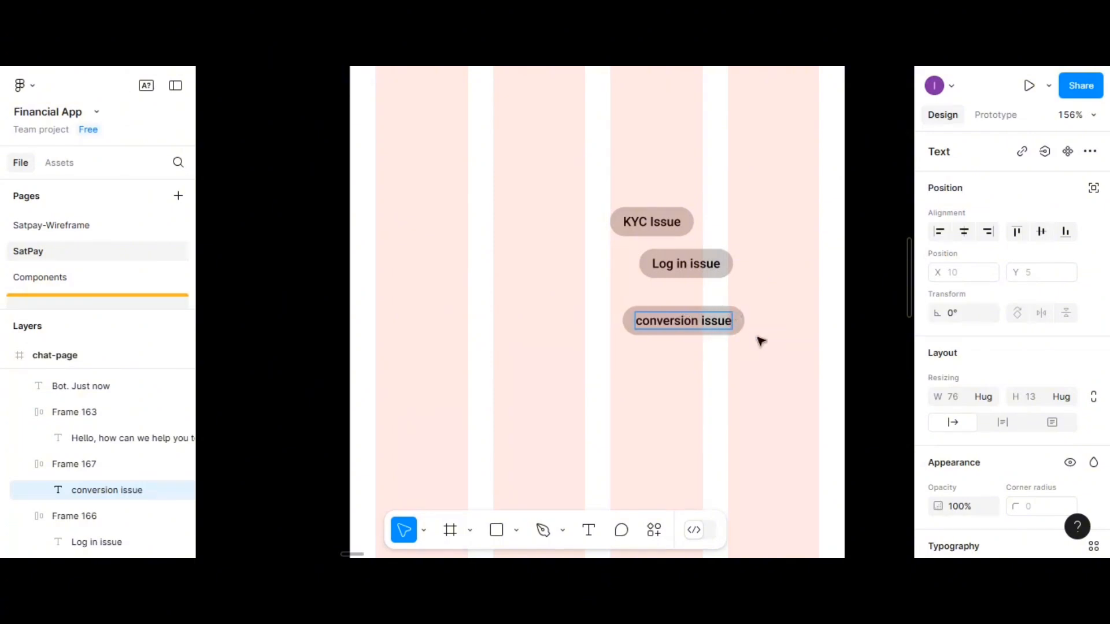
{"action": "key", "text": "Escape"}
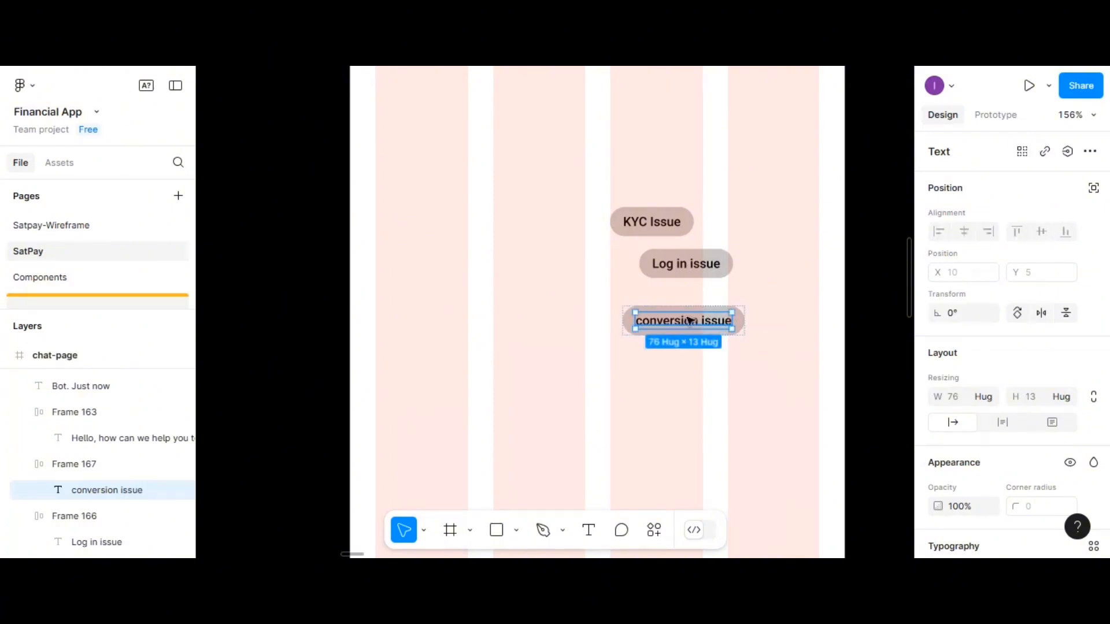
Duplicate the conversion issue pill to about X 215, Y 672 and change the copy's text to "Deposit Delay"
{"action": "left_click_drag", "start_coordinate": [687, 317], "coordinate": [668, 367]}
{"action": "key", "text": "ctrl+z"}
{"action": "left_click", "coordinate": [637, 321]}
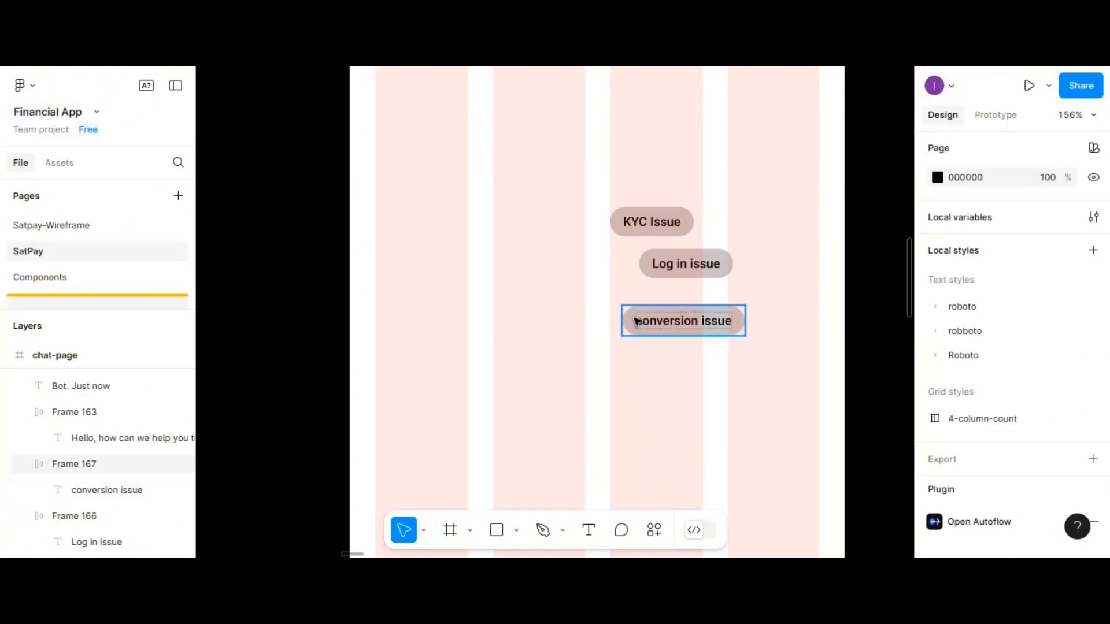
{"action": "left_click_drag", "start_coordinate": [637, 321], "coordinate": [637, 370]}
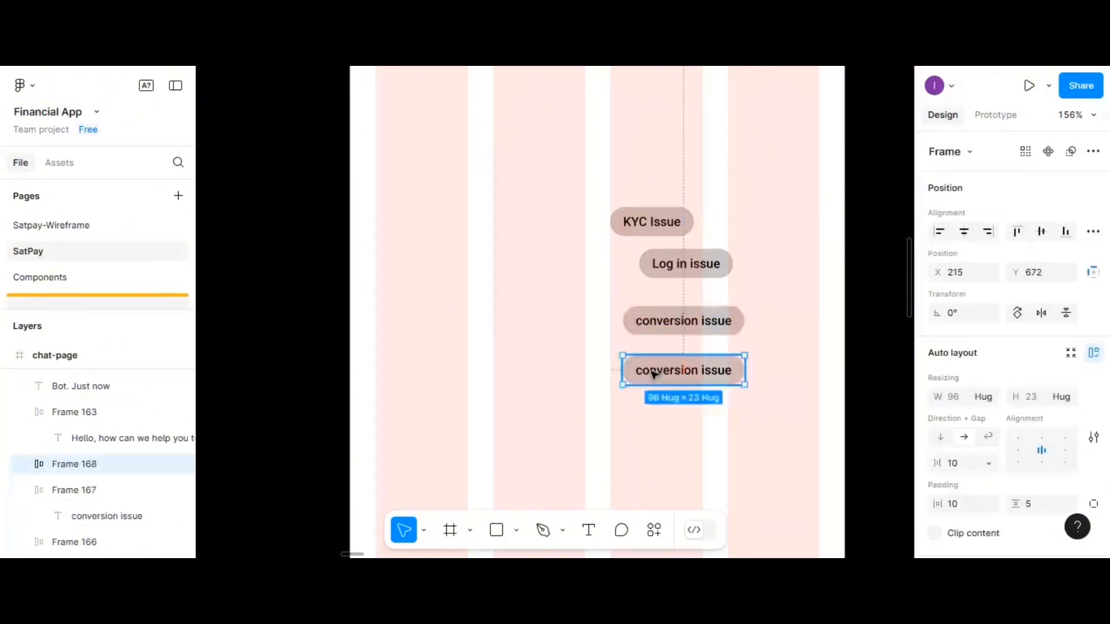
{"action": "double_click", "coordinate": [652, 375]}
{"action": "double_click", "coordinate": [654, 375]}
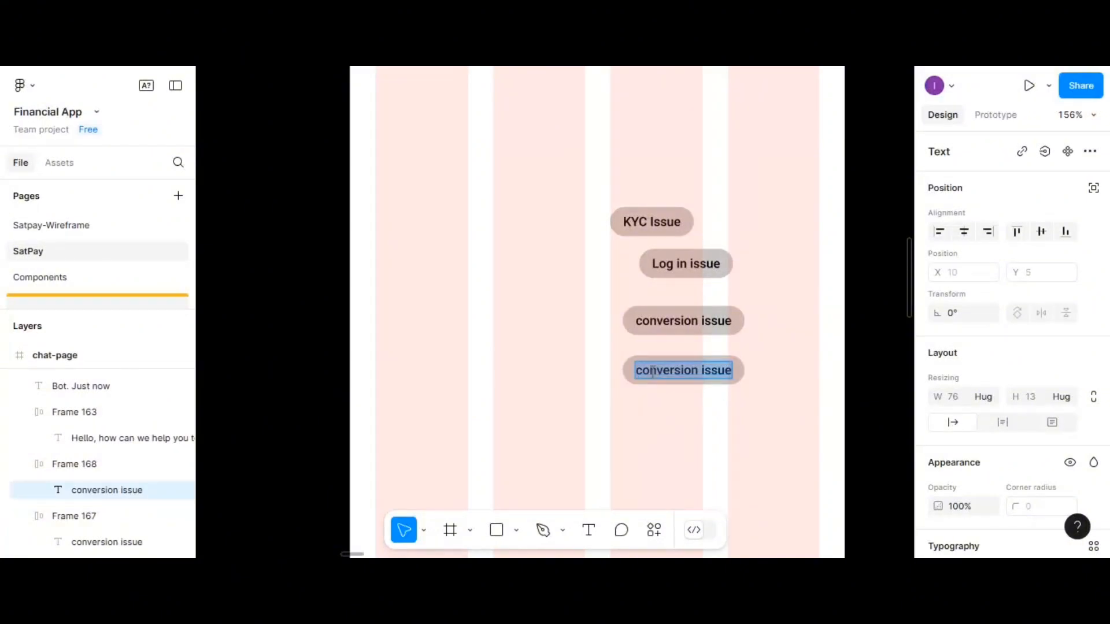
{"action": "type", "text": "Deposit"}
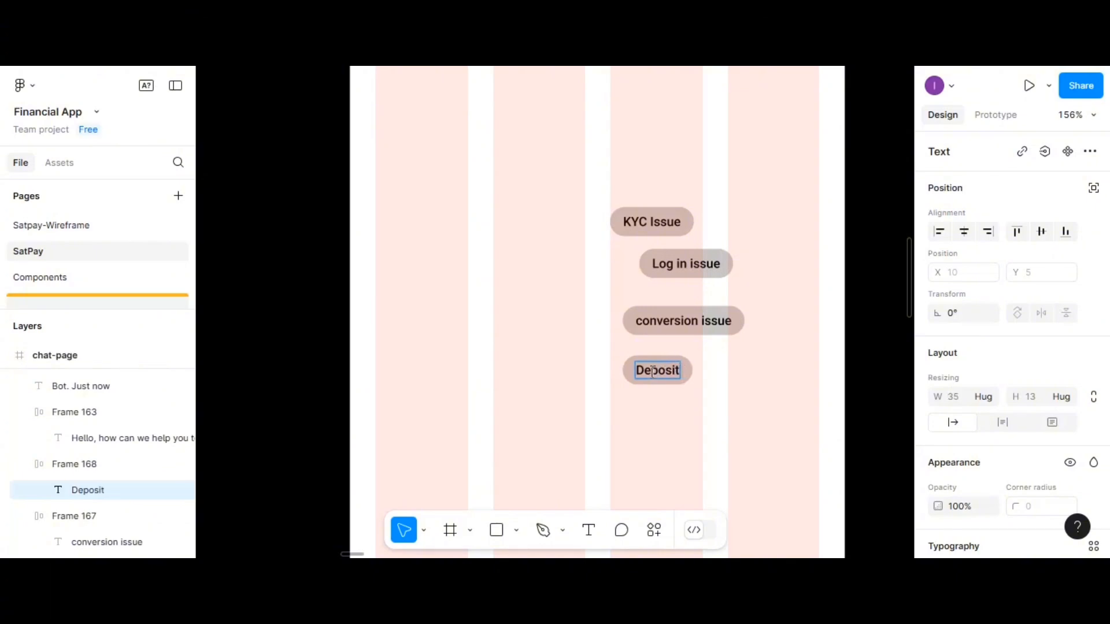
{"action": "type", "text": " Delay"}
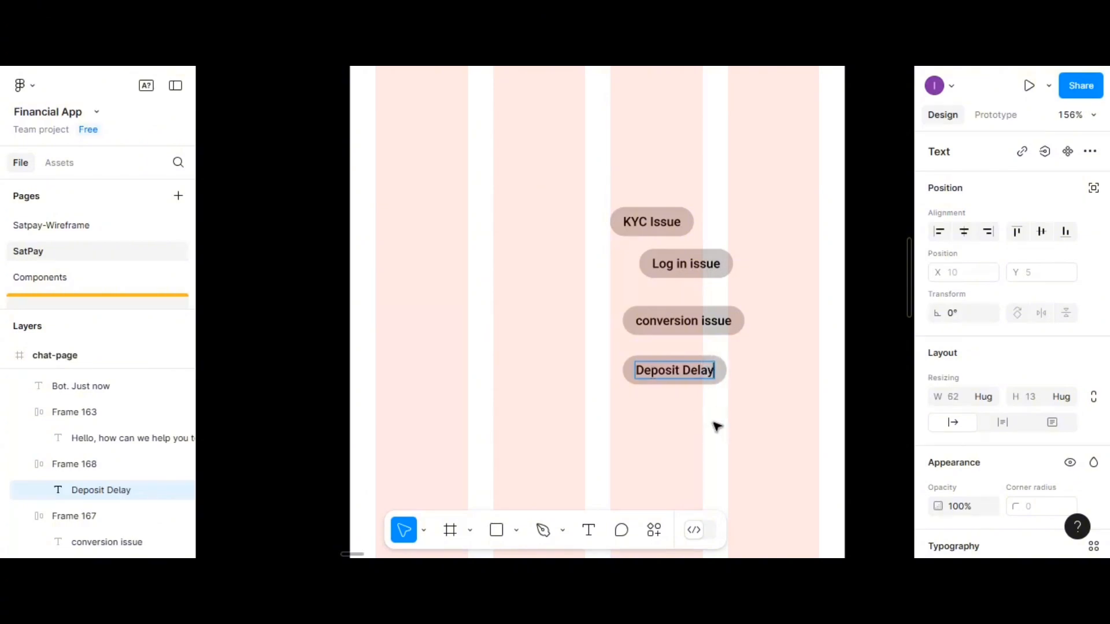
{"action": "key", "text": "Escape"}
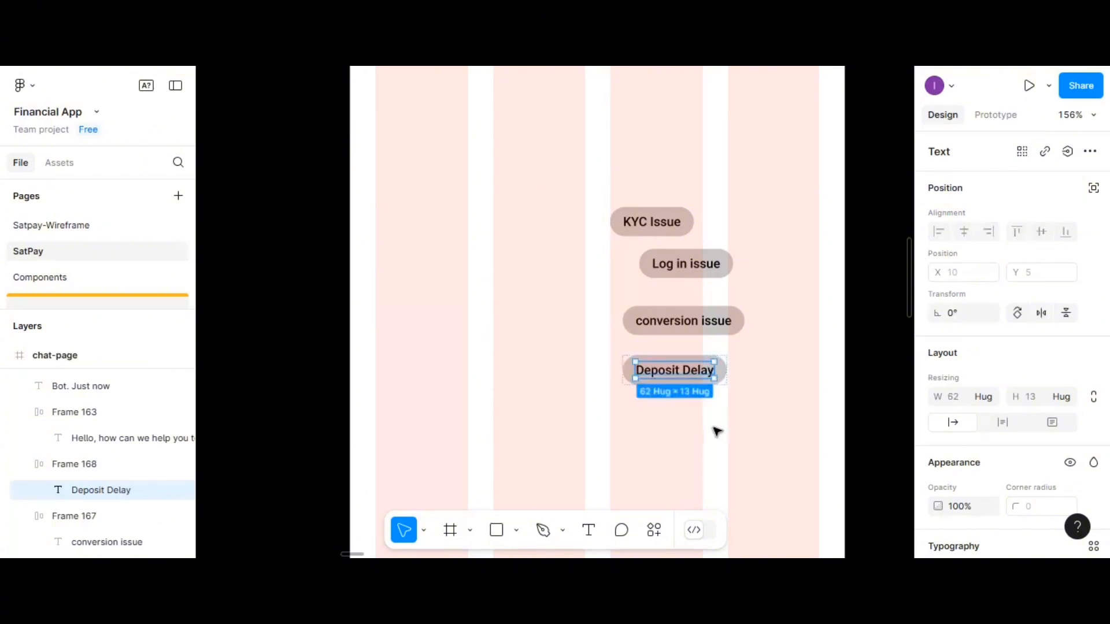
Duplicate the Deposit Delay pill to about X 219, Y 731 and change the copy's text to "Transfer/withdrawal"
{"action": "left_click", "coordinate": [630, 396]}
{"action": "left_click", "coordinate": [632, 378]}
{"action": "left_click_drag", "start_coordinate": [632, 379], "coordinate": [638, 454]}
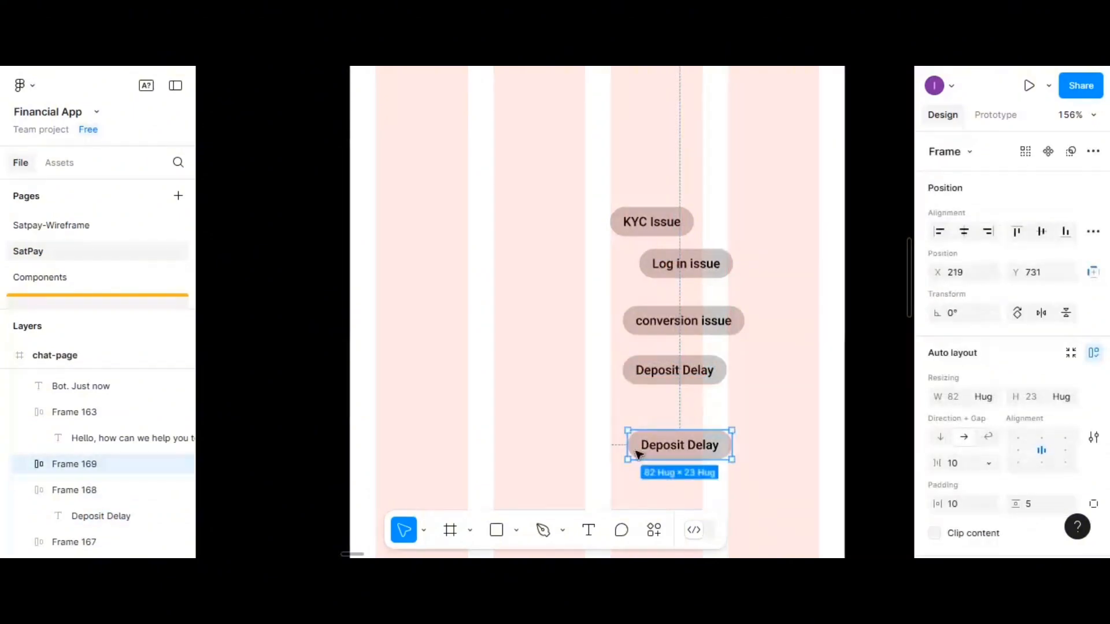
{"action": "double_click", "coordinate": [669, 446]}
{"action": "double_click", "coordinate": [669, 446]}
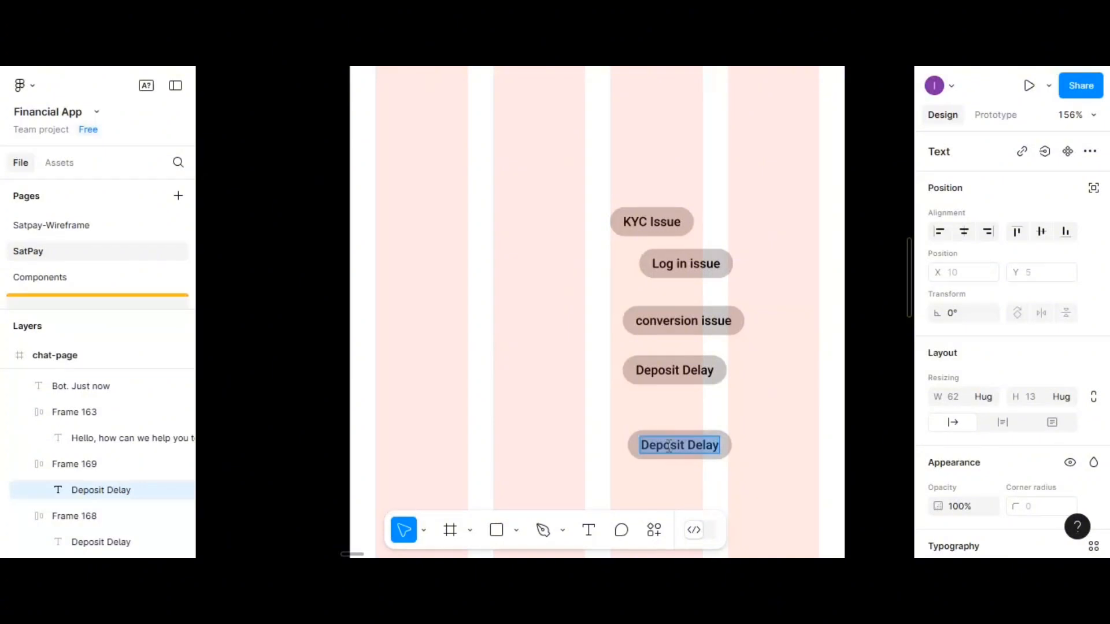
{"action": "type", "text": "Transfer"}
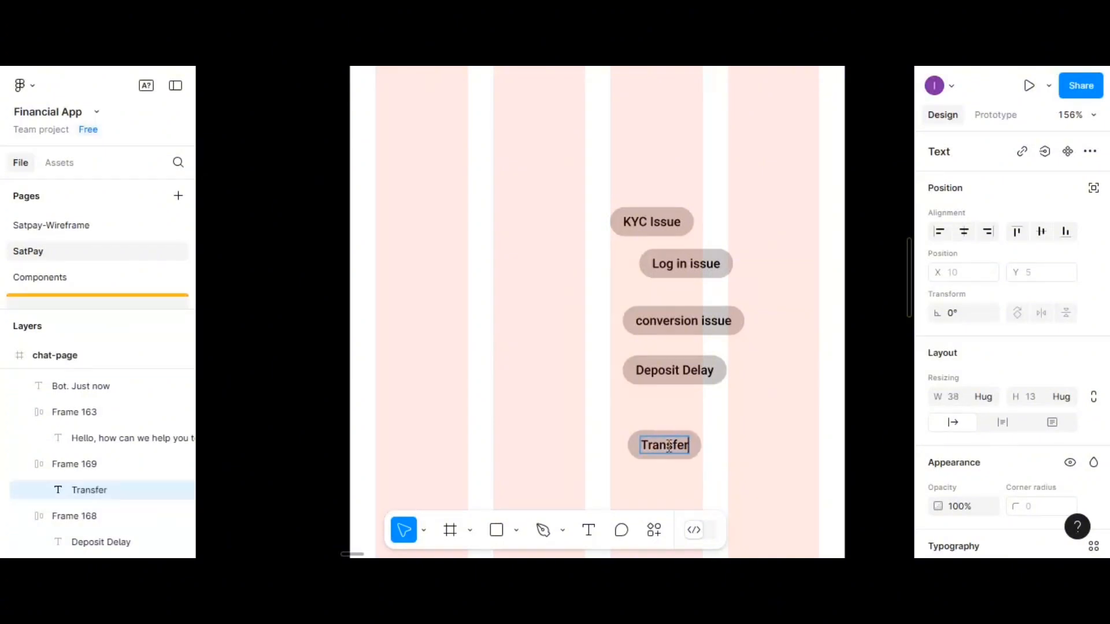
{"action": "type", "text": "/with"}
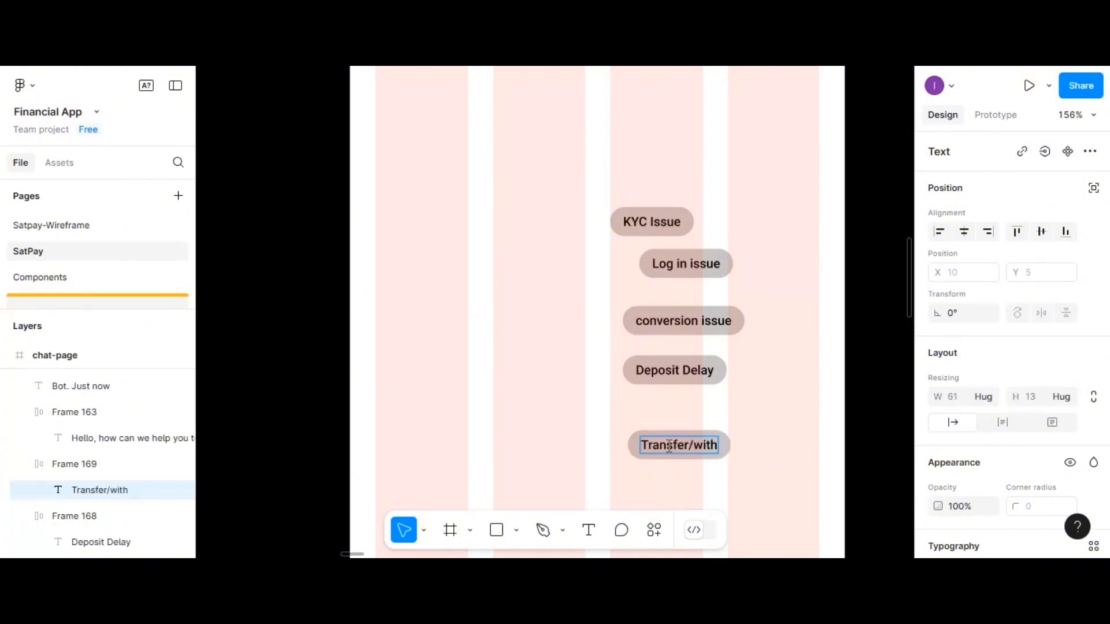
{"action": "type", "text": "drwal"}
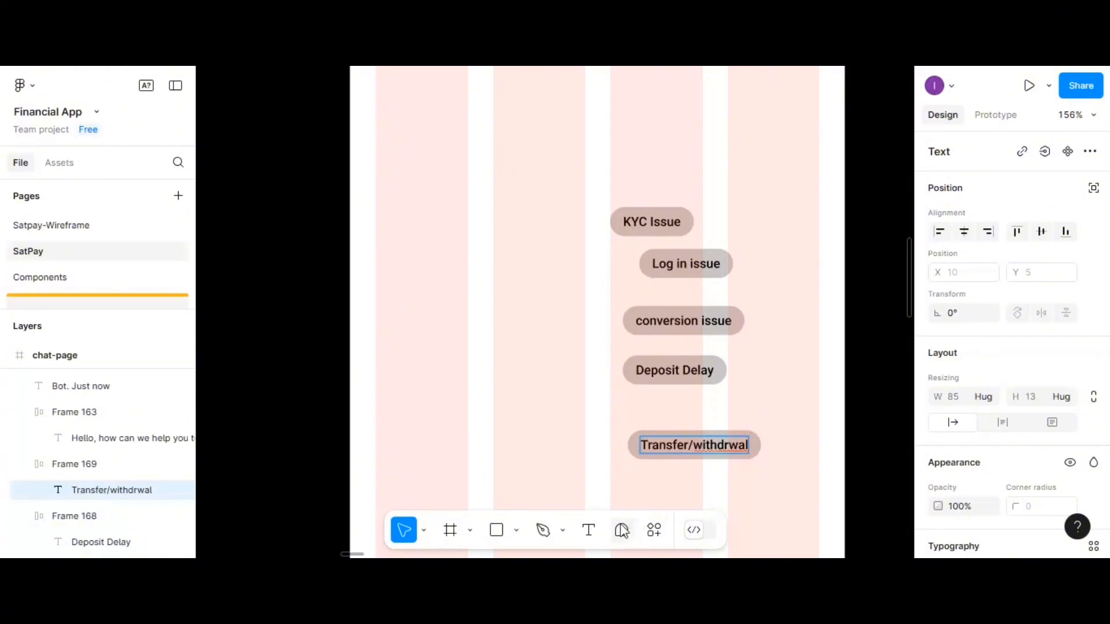
{"action": "key", "text": "Escape"}
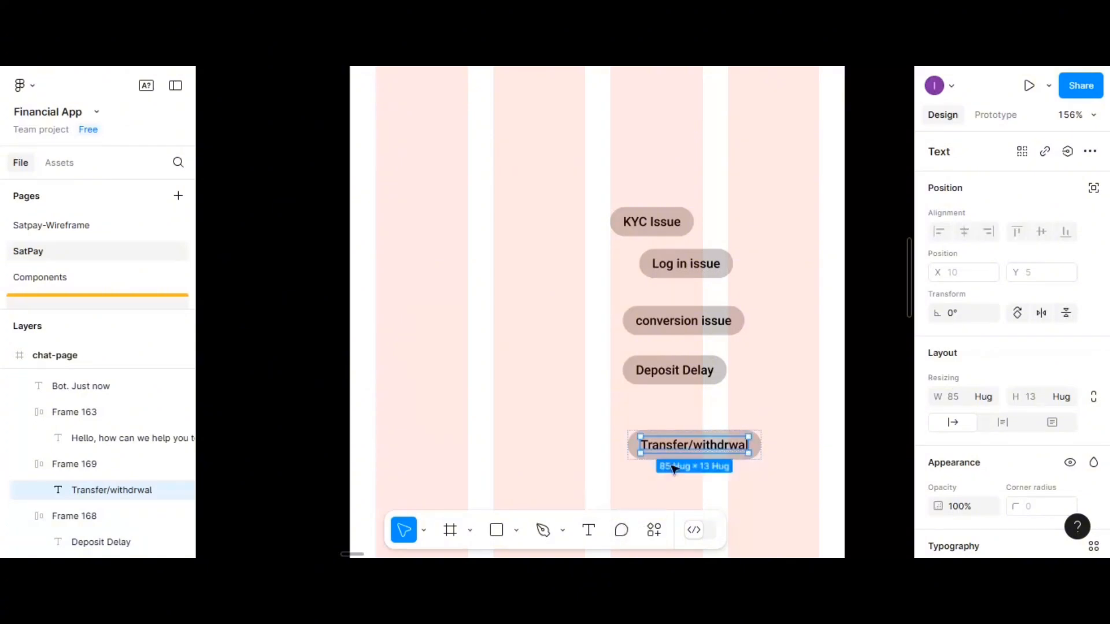
{"action": "double_click", "coordinate": [727, 444]}
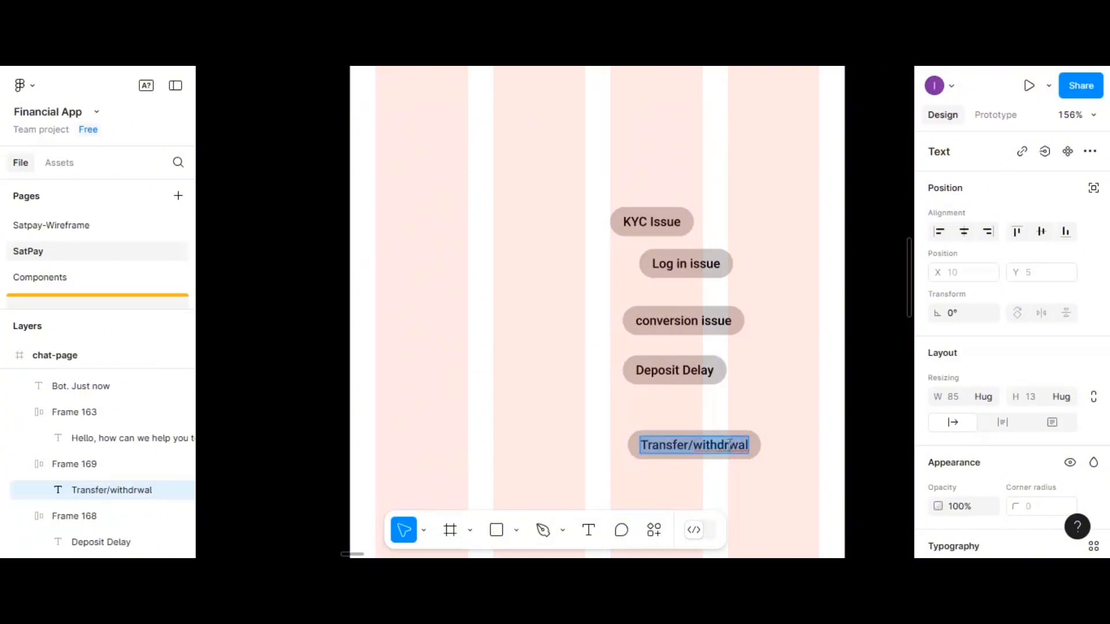
{"action": "left_click", "coordinate": [730, 444]}
{"action": "type", "text": "a"}
{"action": "key", "text": "Escape"}
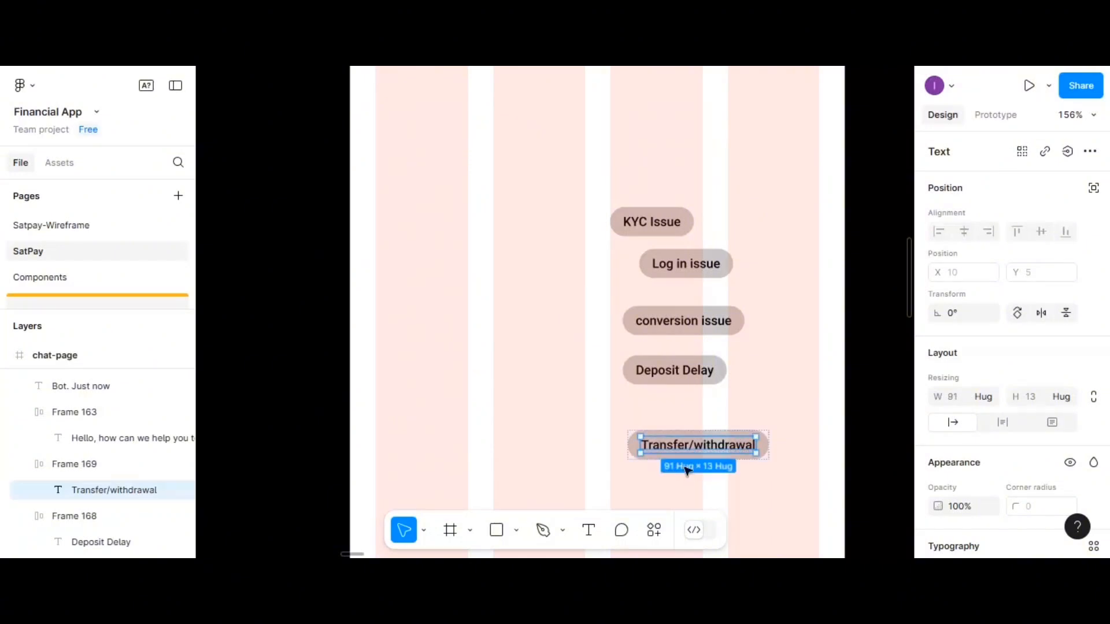
Duplicate the Transfer/withdrawal pill to about X 145, Y 708 and change the copy's text to "I have another issue"
{"action": "left_click", "coordinate": [612, 446]}
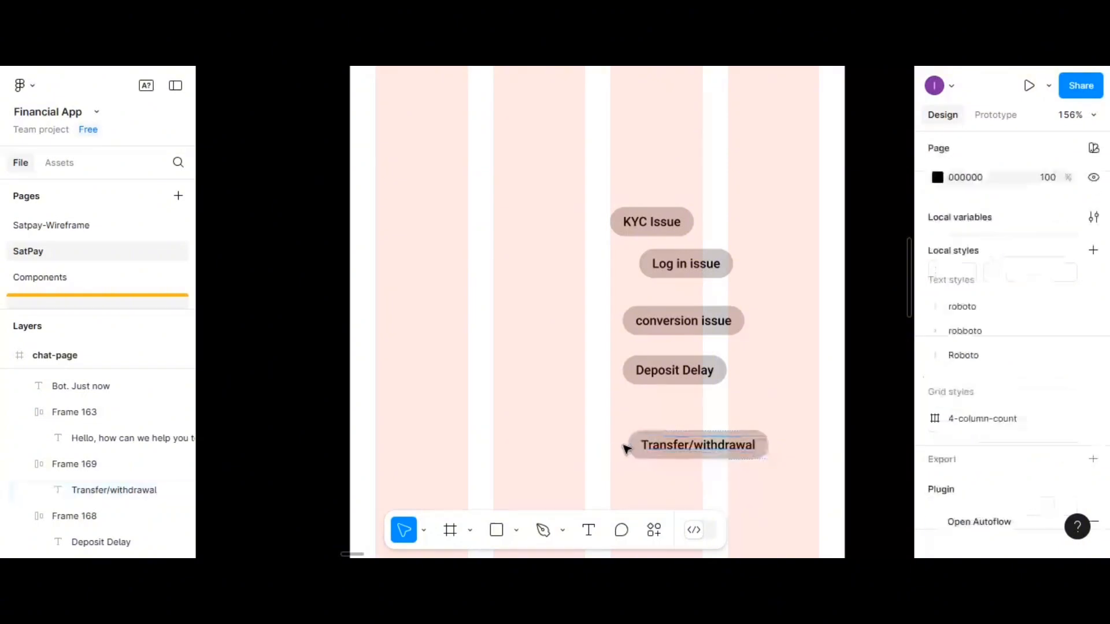
{"action": "left_click", "coordinate": [639, 448]}
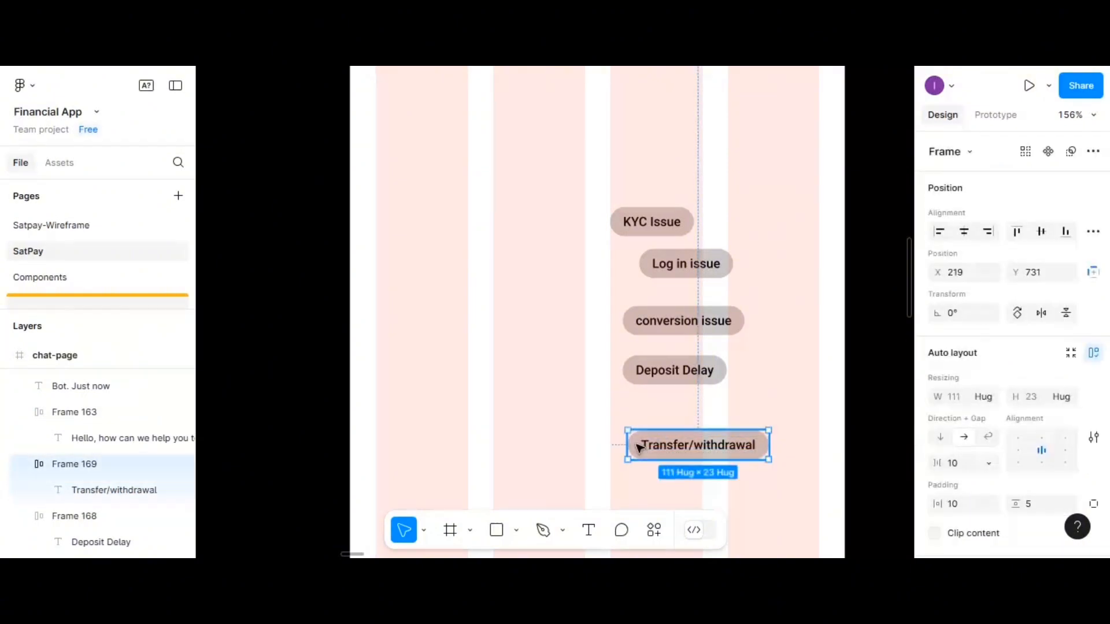
{"action": "left_click_drag", "start_coordinate": [639, 448], "coordinate": [548, 417]}
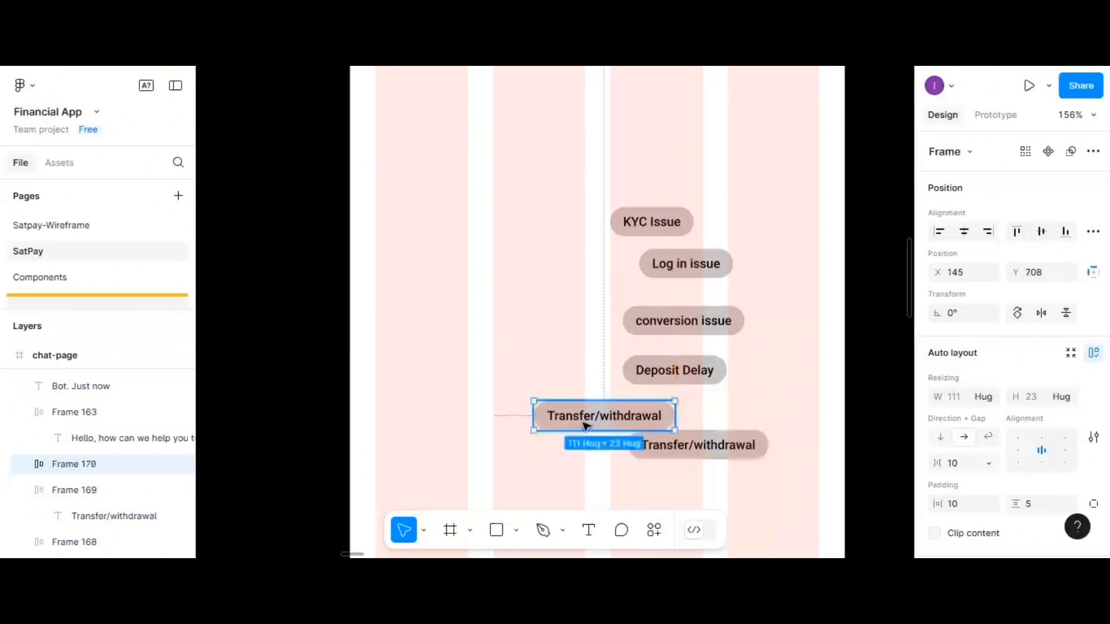
{"action": "double_click", "coordinate": [618, 423]}
{"action": "double_click", "coordinate": [617, 423]}
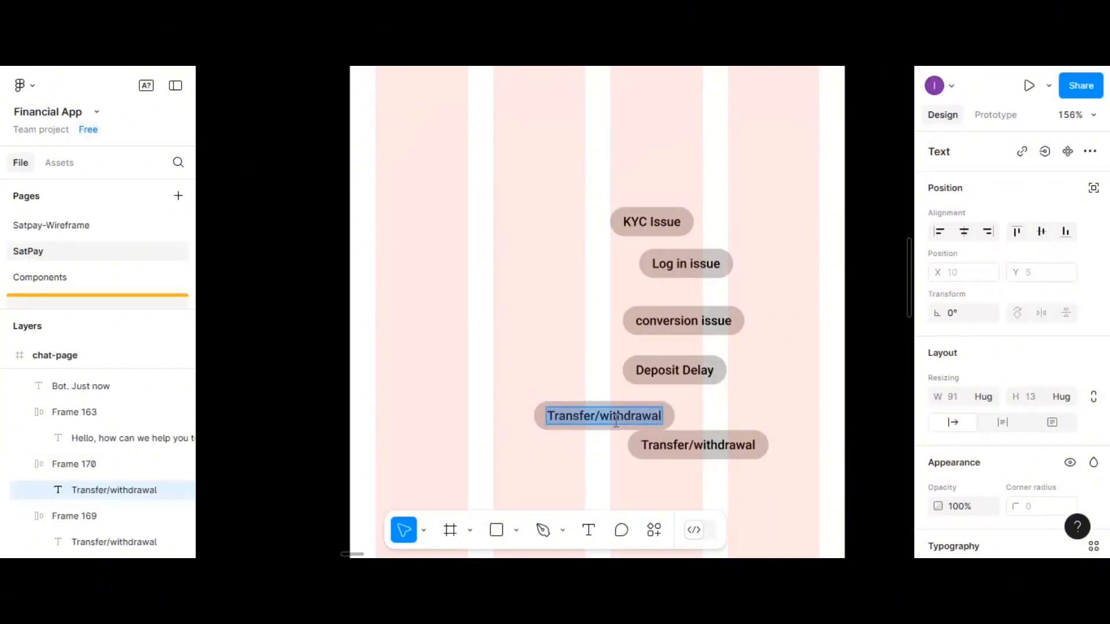
{"action": "type", "text": "i hav"}
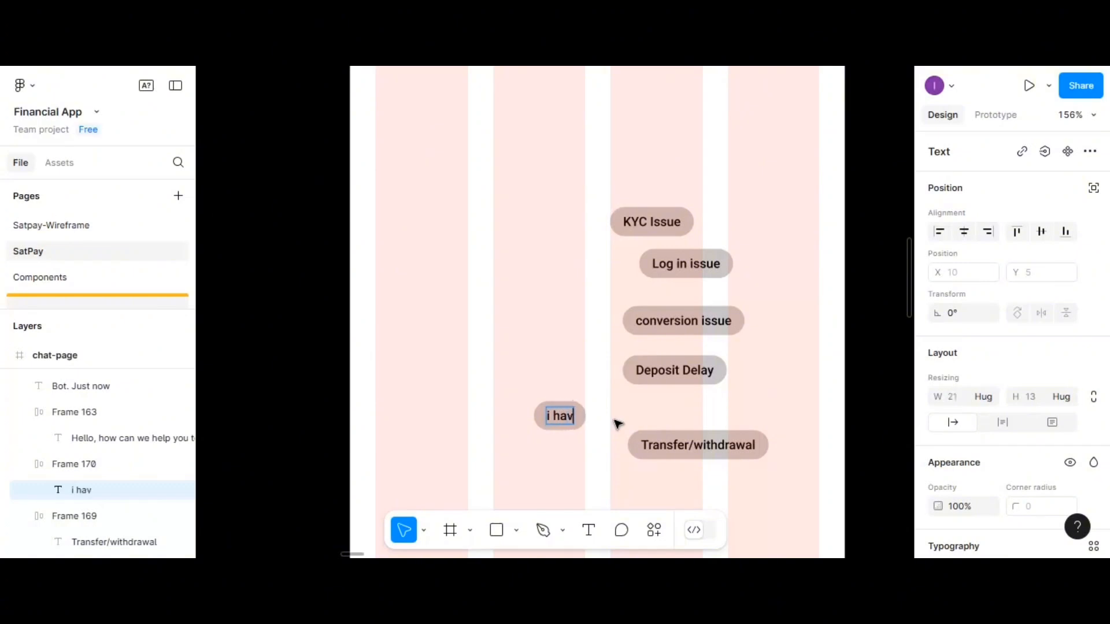
{"action": "key", "text": "BackSpace"}
{"action": "key", "text": "BackSpace"}
{"action": "key", "text": "BackSpace"}
{"action": "key", "text": "BackSpace"}
{"action": "key", "text": "BackSpace"}
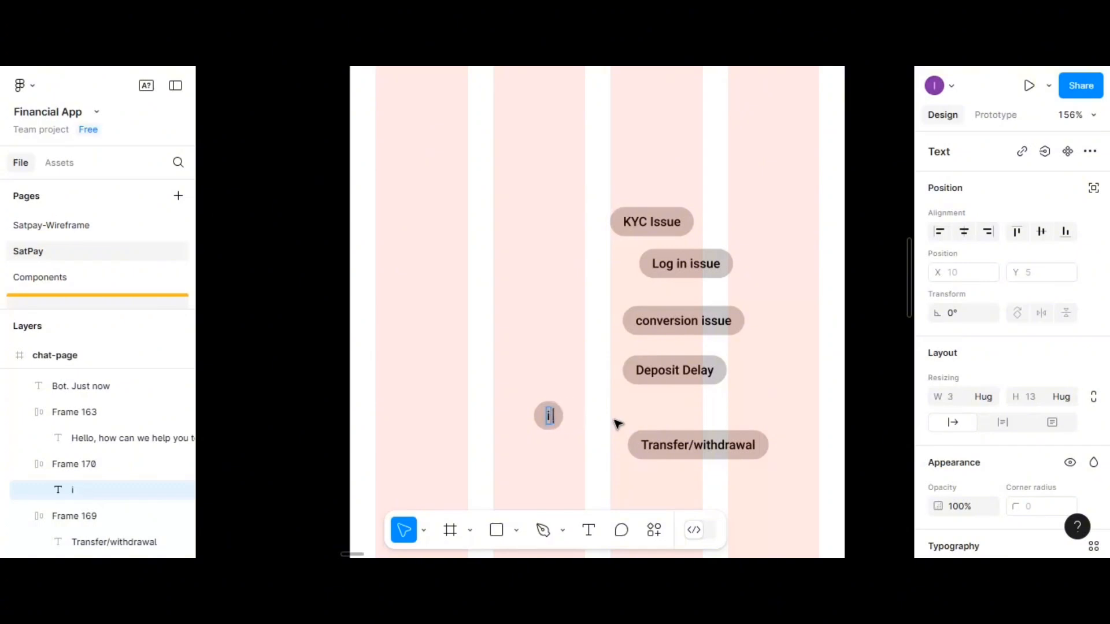
{"action": "type", "text": "I have another"}
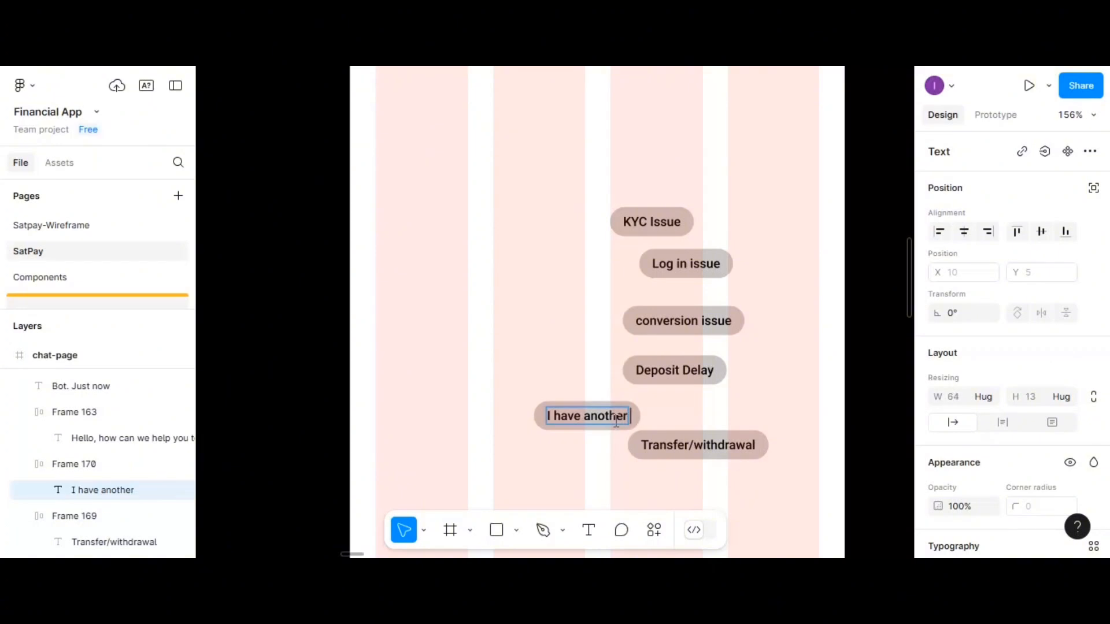
{"action": "type", "text": " issue"}
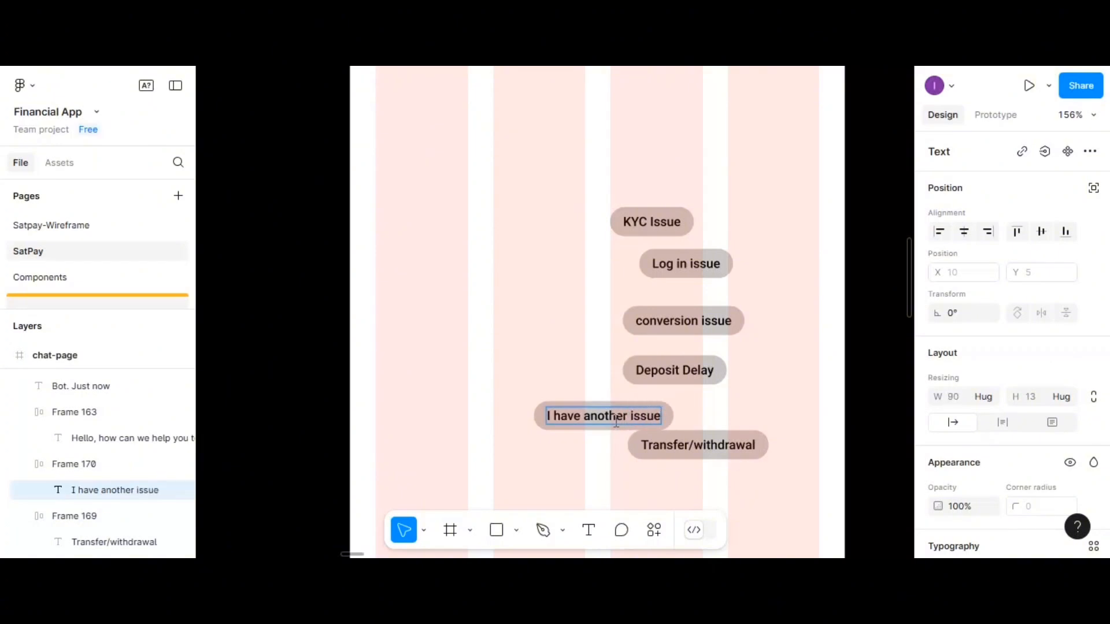
{"action": "key", "text": "Escape"}
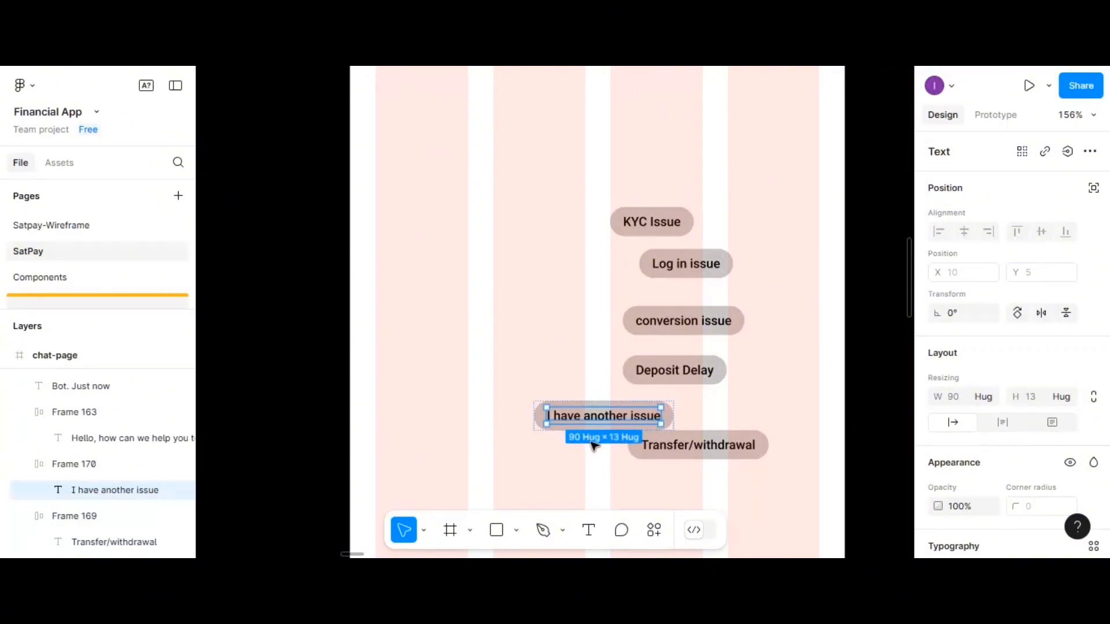
Duplicate the Transfer/withdrawal pill to about X 176, Y 770 and change the copy's text to "Name change"
{"action": "left_click", "coordinate": [710, 418]}
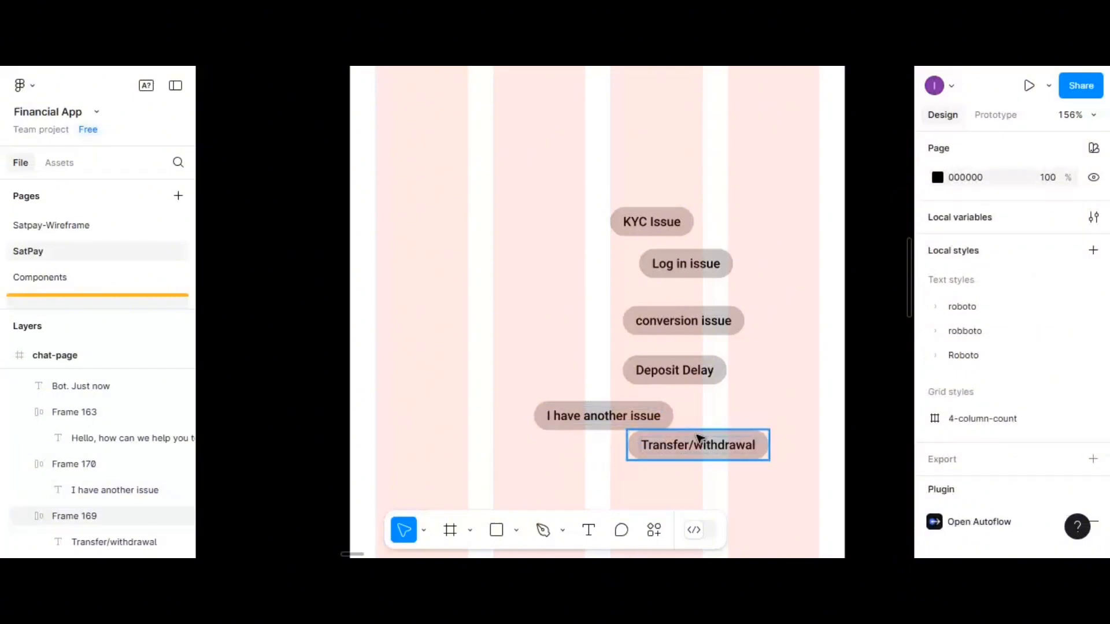
{"action": "left_click", "coordinate": [700, 440]}
{"action": "left_click_drag", "start_coordinate": [696, 441], "coordinate": [647, 485]}
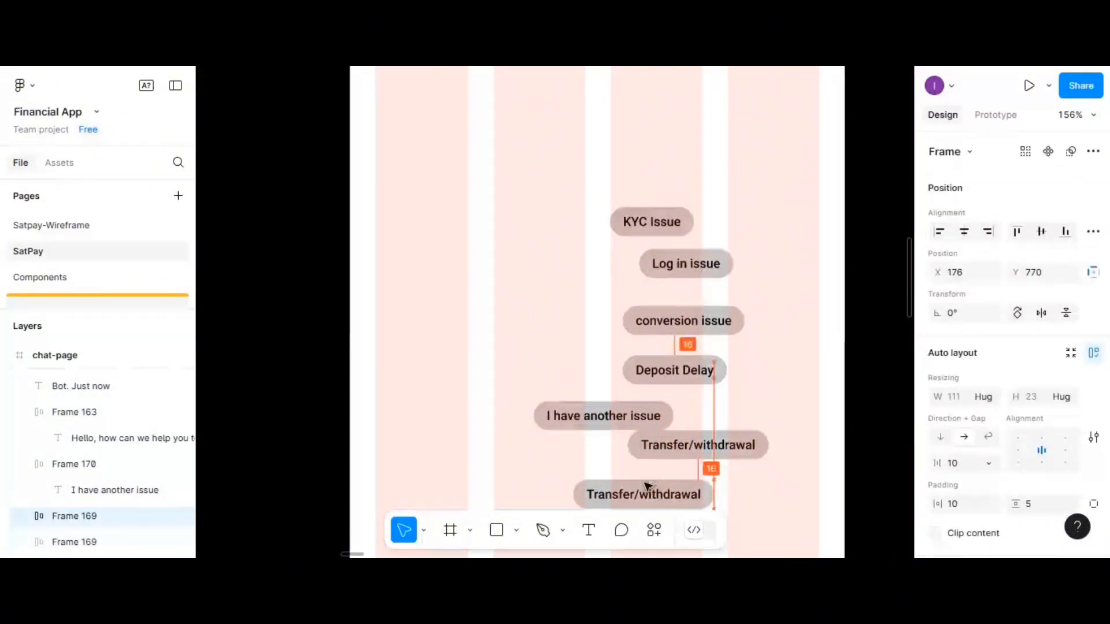
{"action": "double_click", "coordinate": [647, 492]}
{"action": "double_click", "coordinate": [646, 493]}
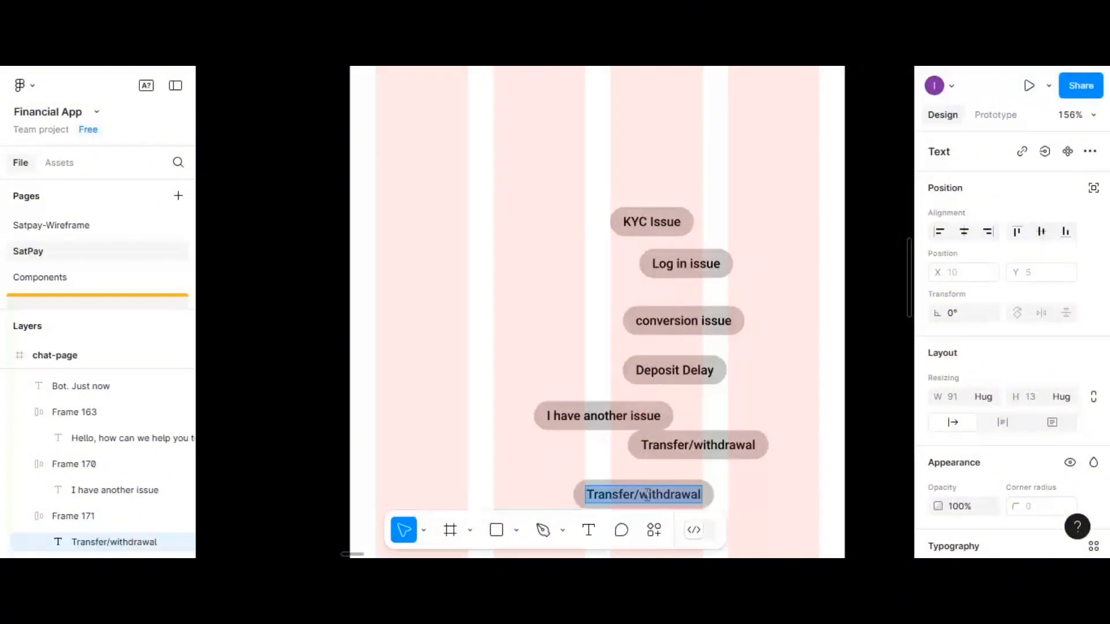
{"action": "type", "text": "name"}
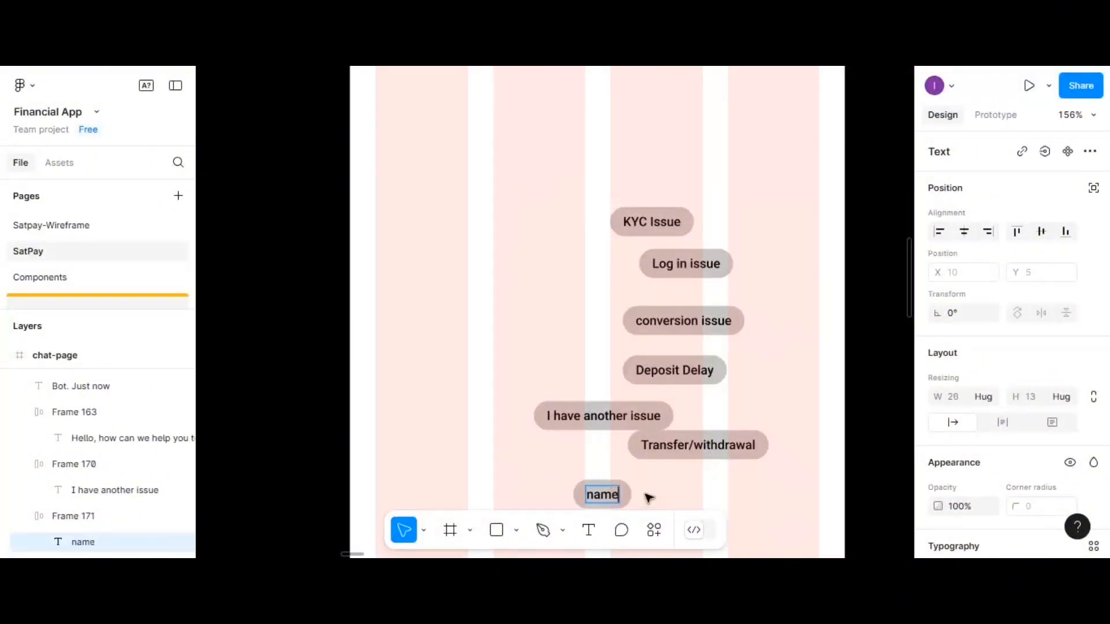
{"action": "type", "text": " change"}
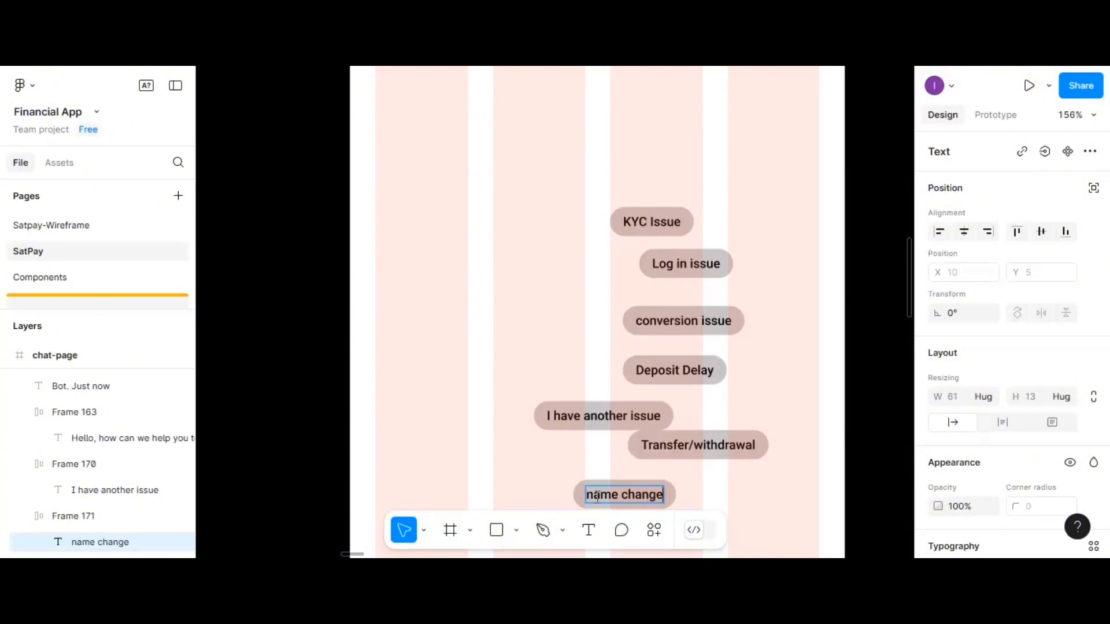
{"action": "key", "text": "BackSpace"}
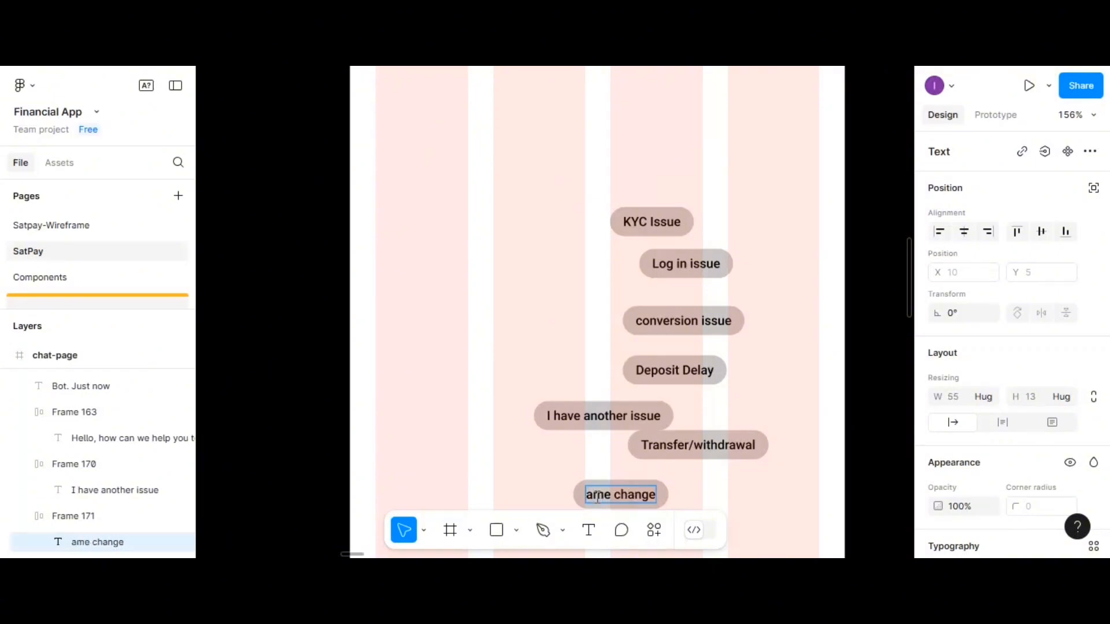
{"action": "type", "text": "N"}
{"action": "key", "text": "Escape"}
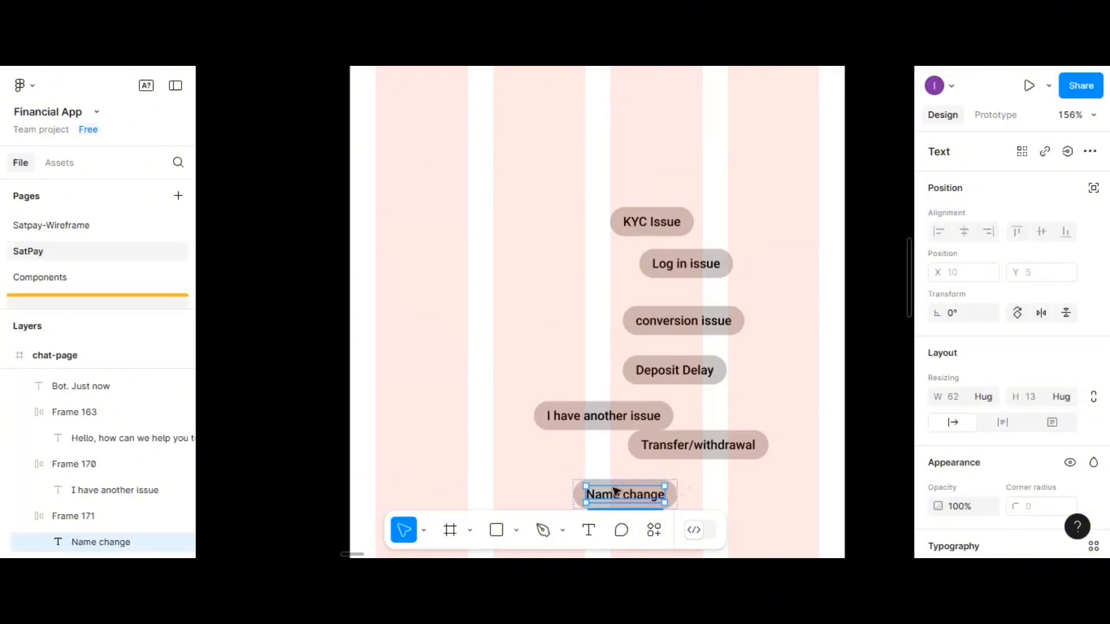
Duplicate the Name change pill to about X 265, Y 770 and change the copy's text to "Shipping"
{"action": "left_click_drag", "start_coordinate": [577, 493], "coordinate": [723, 493]}
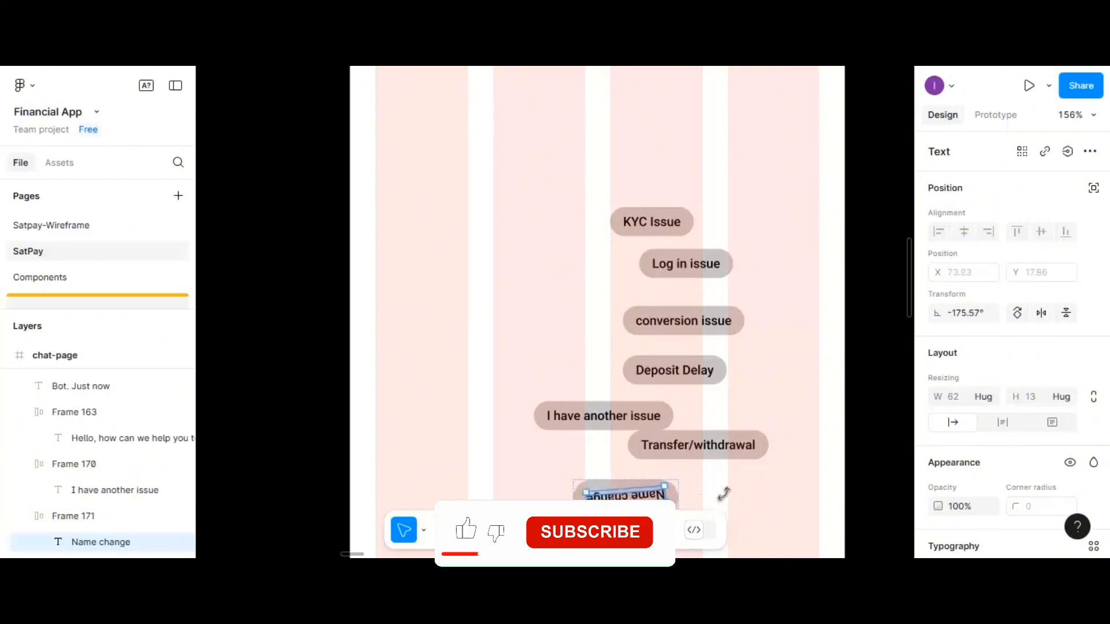
{"action": "key", "text": "ctrl+z"}
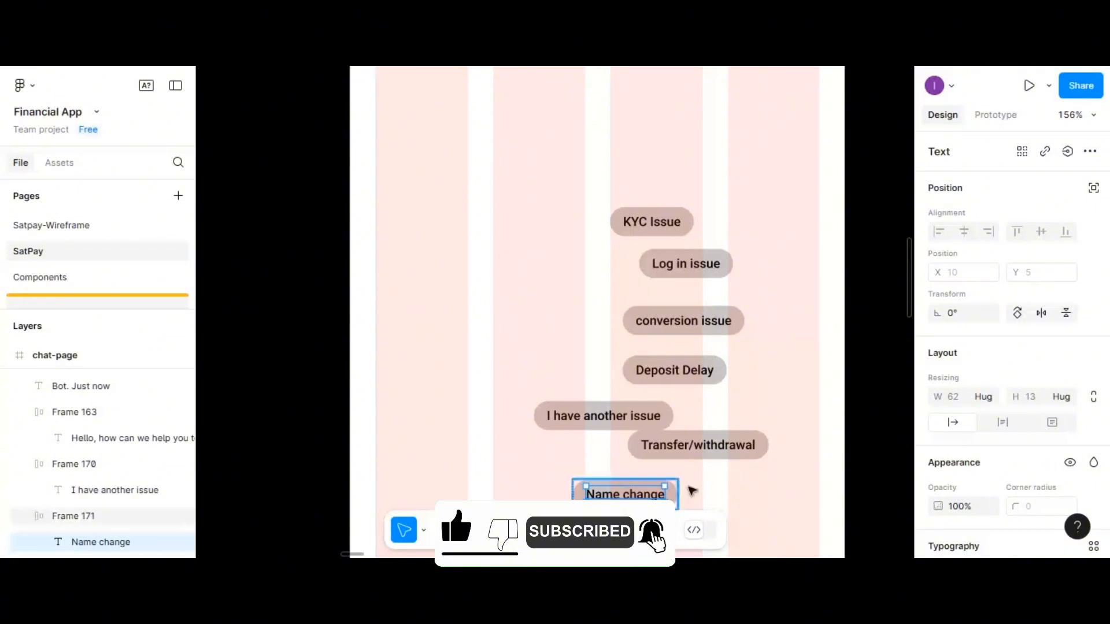
{"action": "left_click", "coordinate": [672, 498]}
{"action": "left_click", "coordinate": [672, 497]}
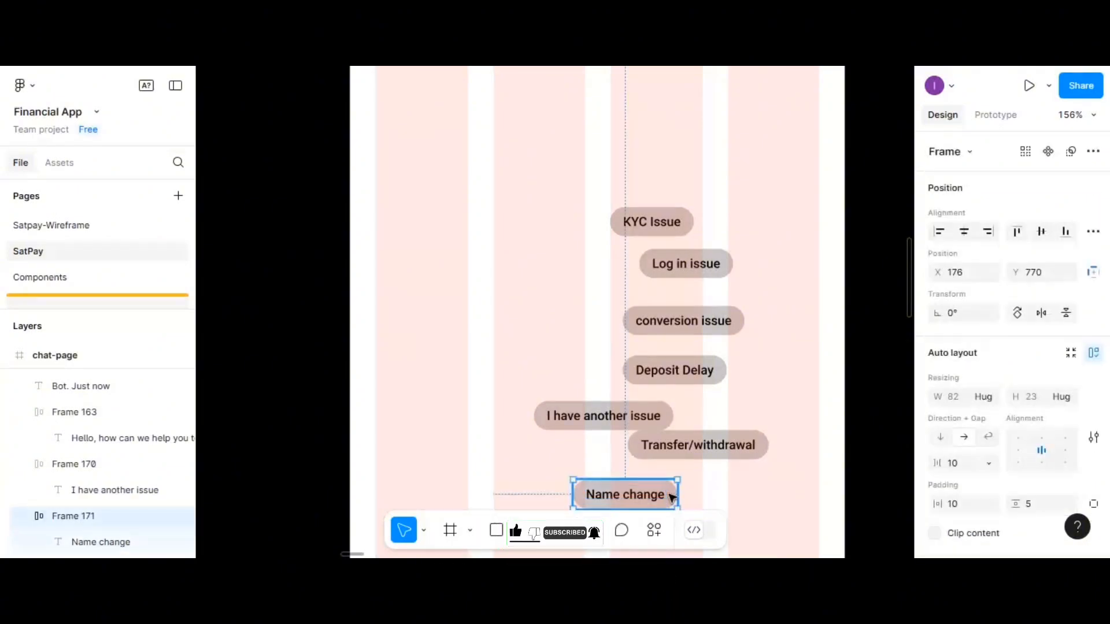
{"action": "left_click_drag", "start_coordinate": [674, 495], "coordinate": [761, 502]}
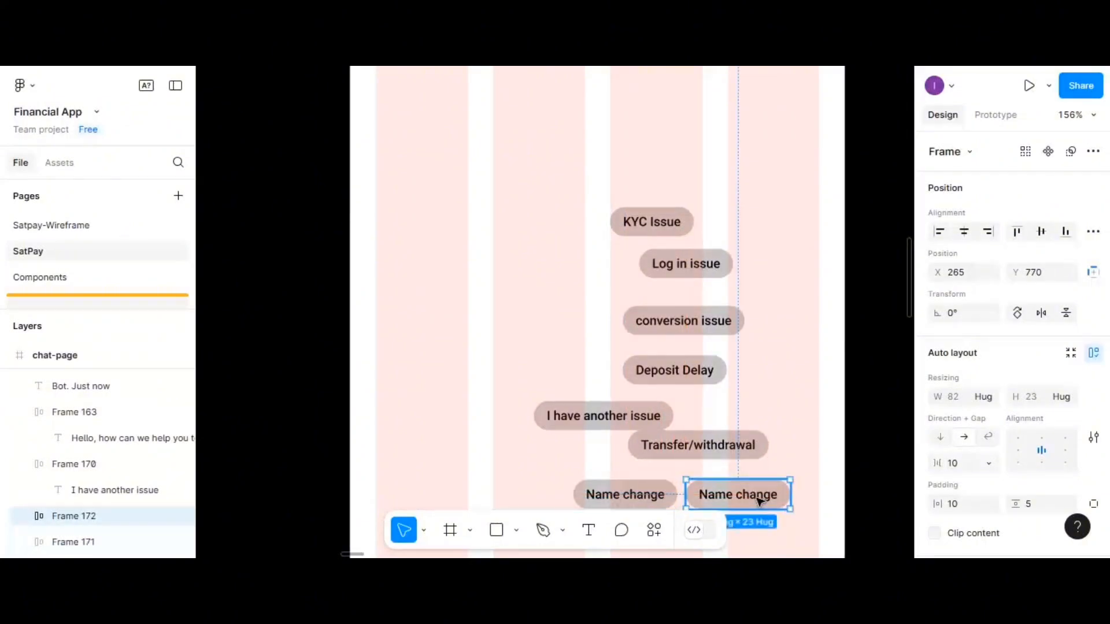
{"action": "double_click", "coordinate": [760, 501]}
{"action": "double_click", "coordinate": [758, 498]}
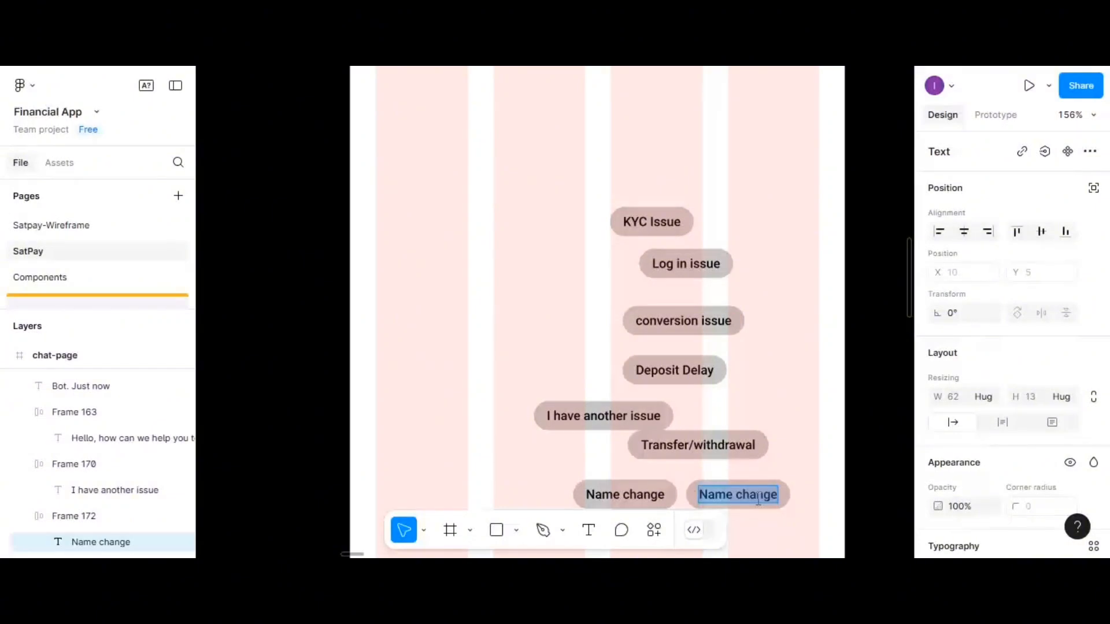
{"action": "type", "text": "Shippi"}
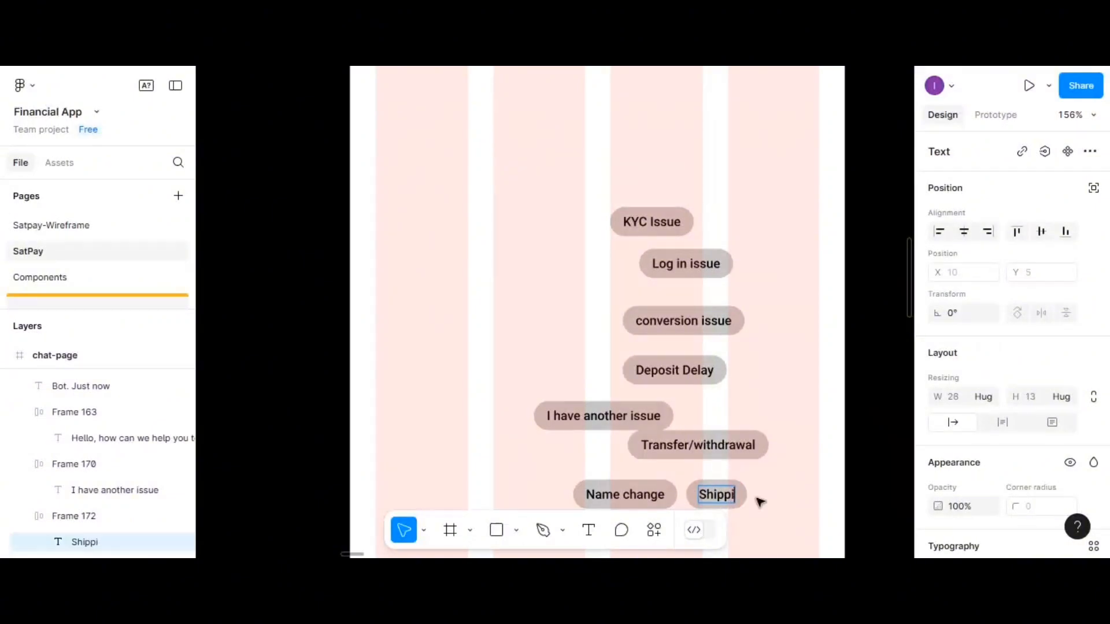
{"action": "type", "text": "ng"}
{"action": "key", "text": "Escape"}
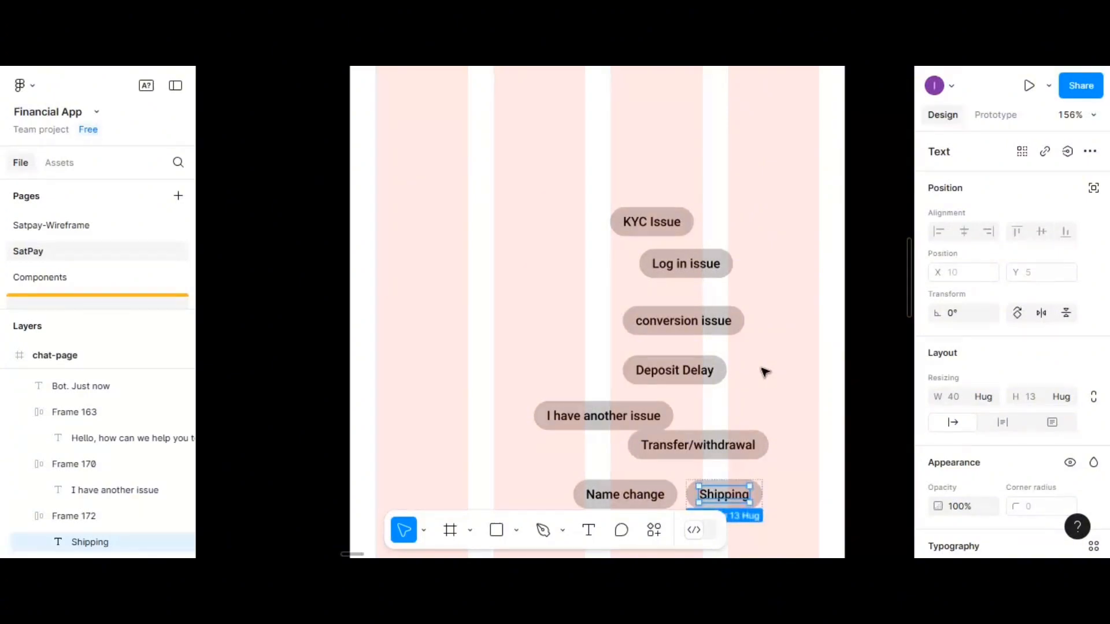
{"action": "scroll", "coordinate": [765, 372], "scroll_direction": "down", "scroll_amount": 3}
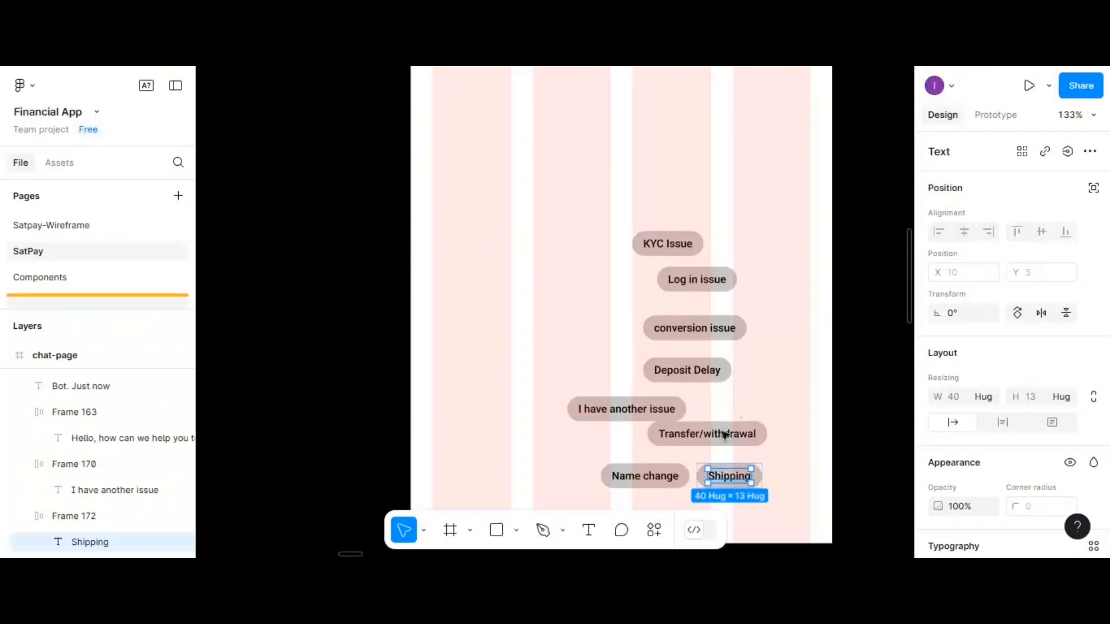
{"action": "left_click", "coordinate": [662, 455]}
{"action": "left_click", "coordinate": [654, 472]}
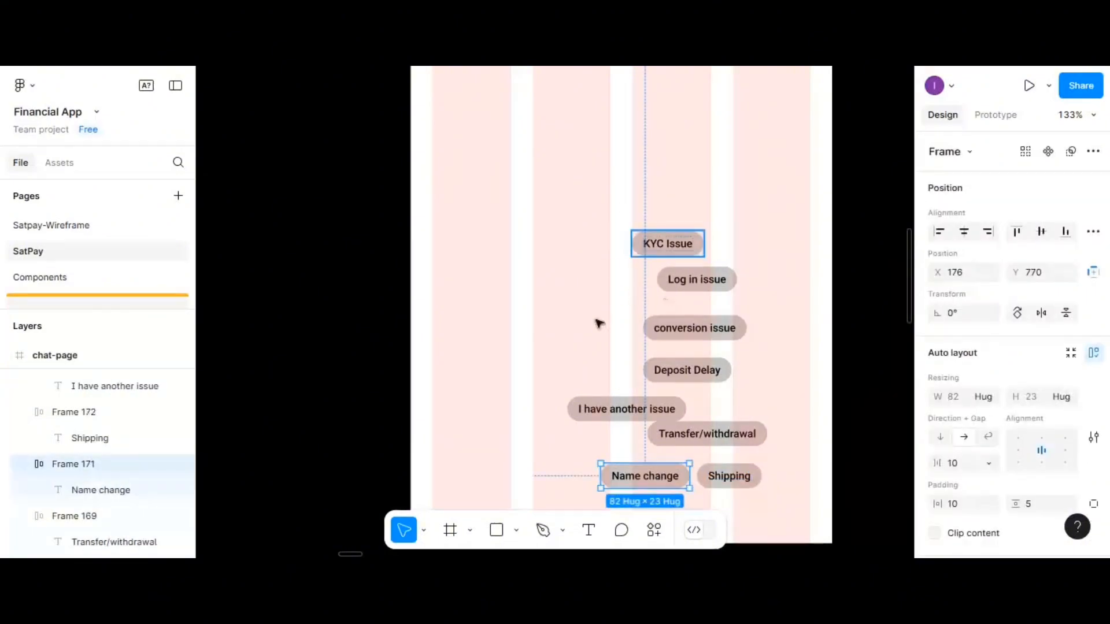
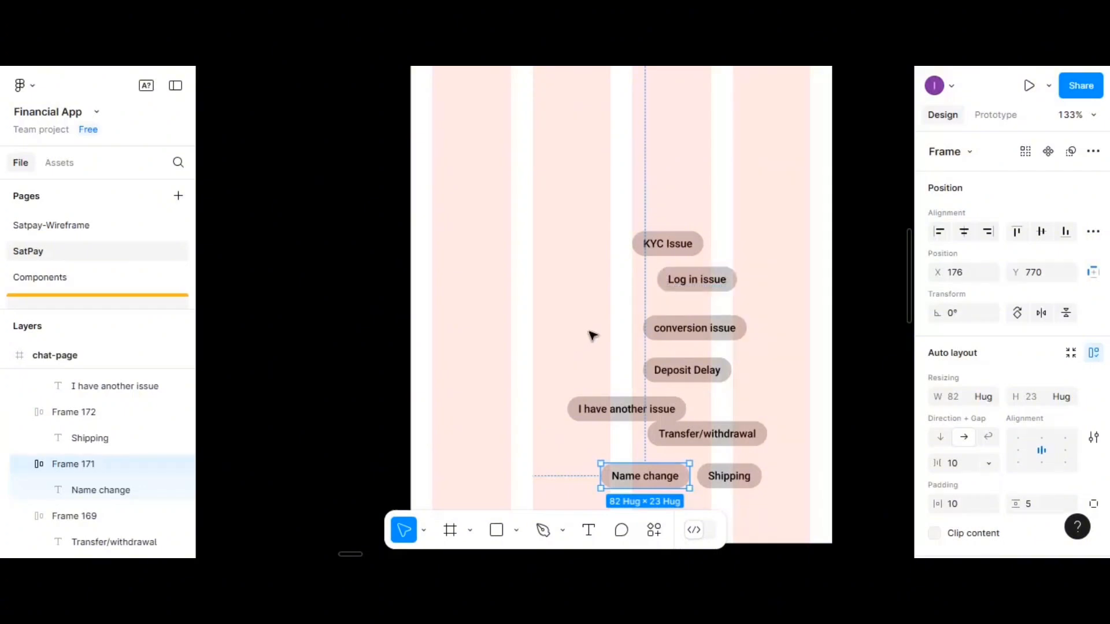
{"action": "scroll", "coordinate": [591, 337], "scroll_direction": "up", "scroll_amount": 1}
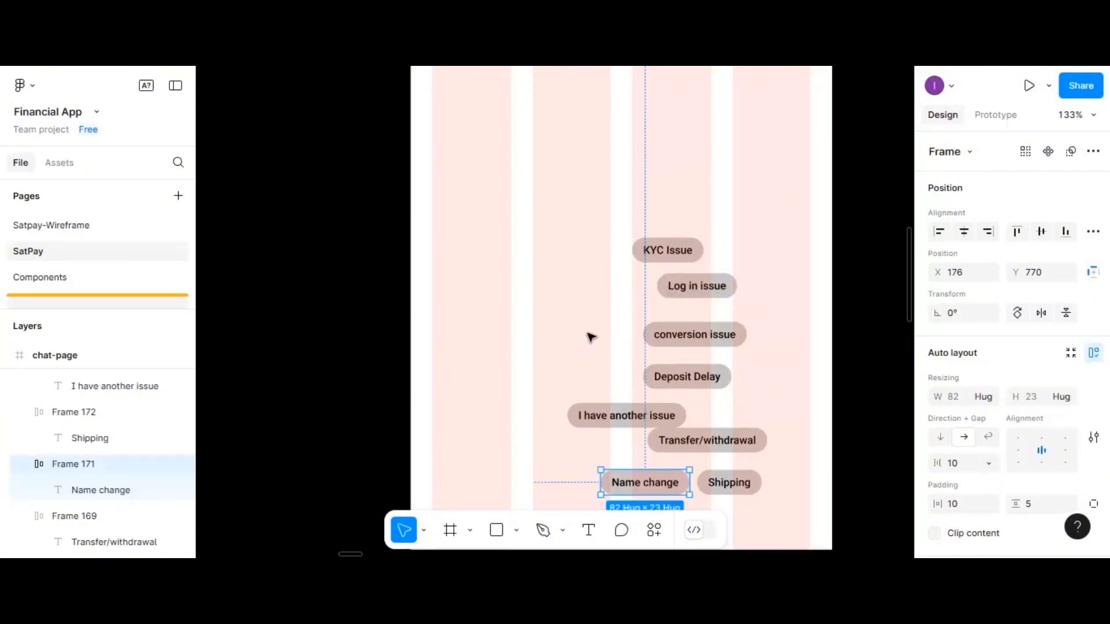
{"action": "scroll", "coordinate": [591, 337], "scroll_direction": "down", "scroll_amount": 5}
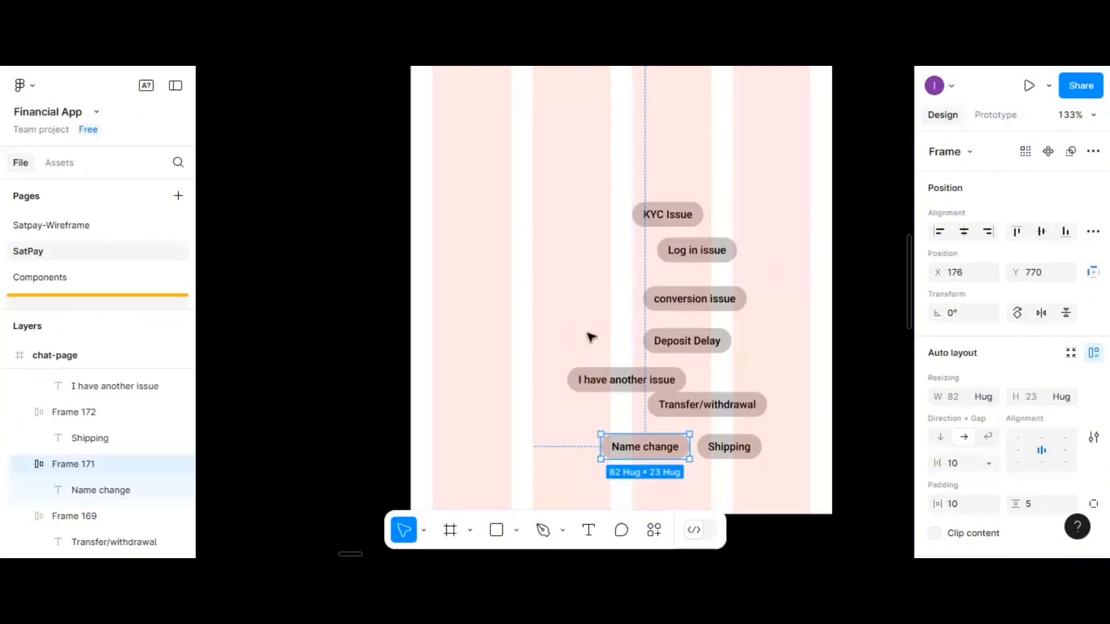
Set the fill of all eight support topic pills to orange E18733 at 50% opacity
{"action": "left_click", "coordinate": [598, 203]}
{"action": "left_click_drag", "start_coordinate": [595, 198], "coordinate": [771, 458]}
{"action": "left_click_drag", "start_coordinate": [775, 462], "coordinate": [776, 462]}
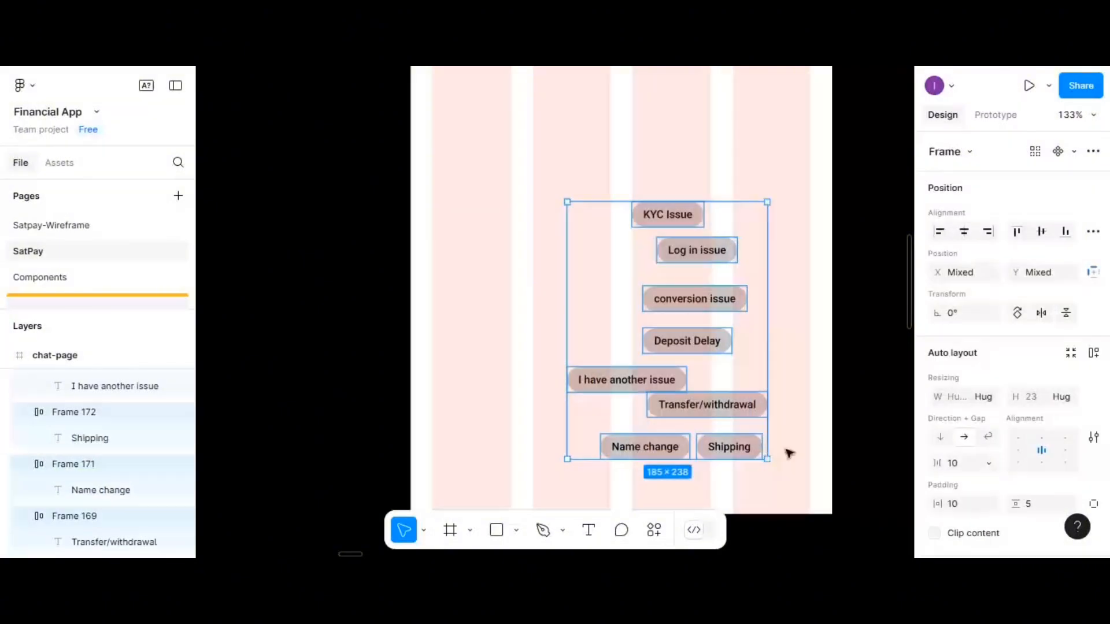
{"action": "scroll", "coordinate": [945, 390], "scroll_direction": "down", "scroll_amount": 5}
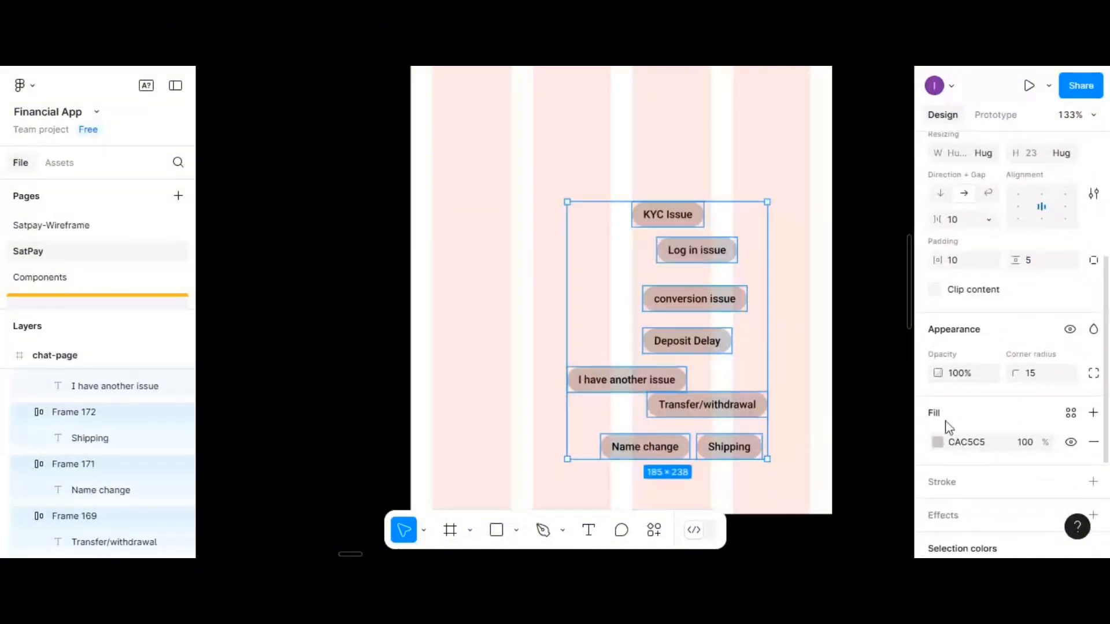
{"action": "left_click", "coordinate": [938, 442]}
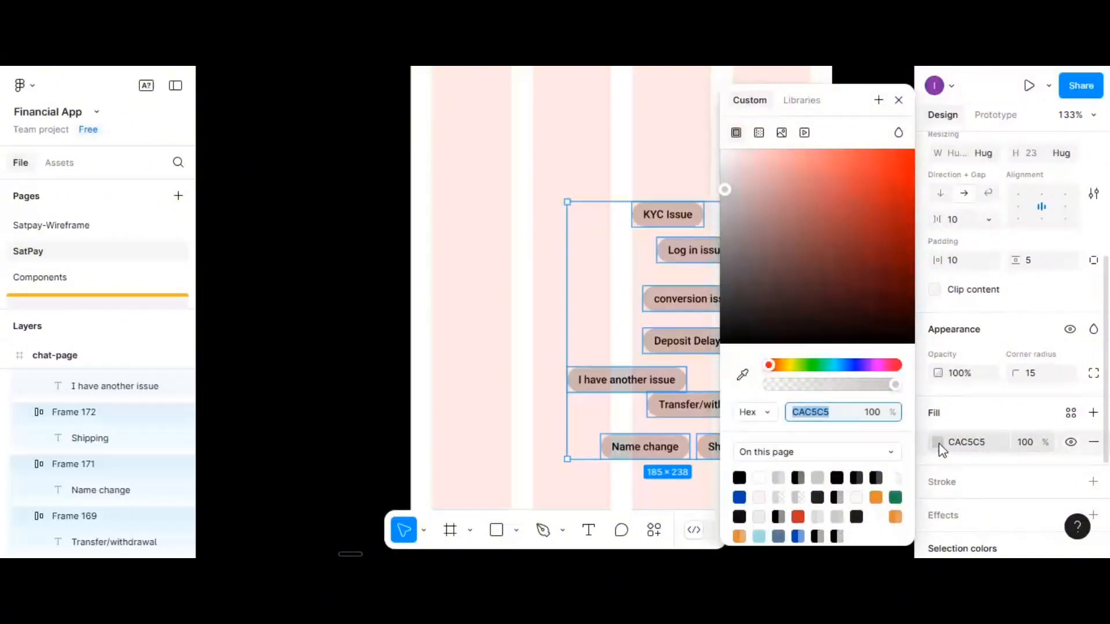
{"action": "left_click", "coordinate": [897, 516]}
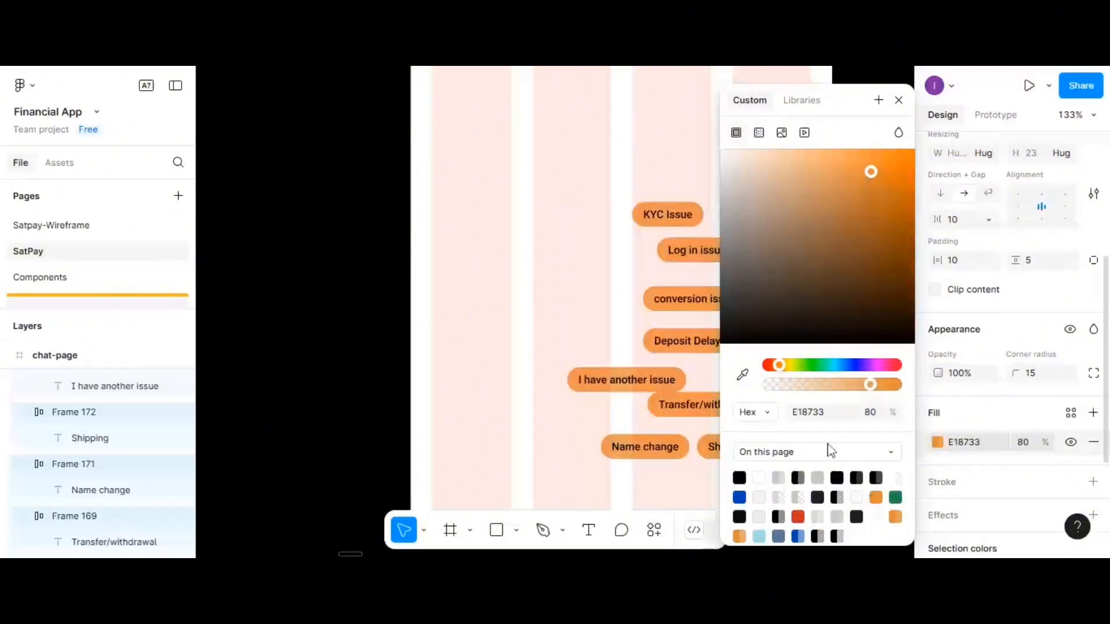
{"action": "left_click", "coordinate": [879, 413]}
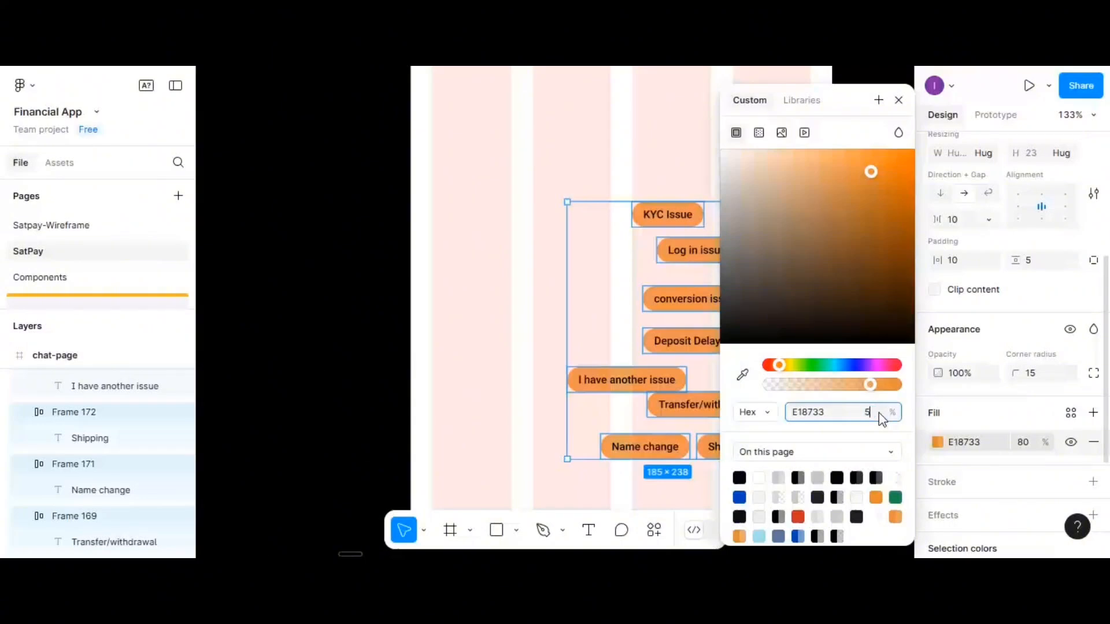
{"action": "type", "text": "50"}
{"action": "key", "text": "Return"}
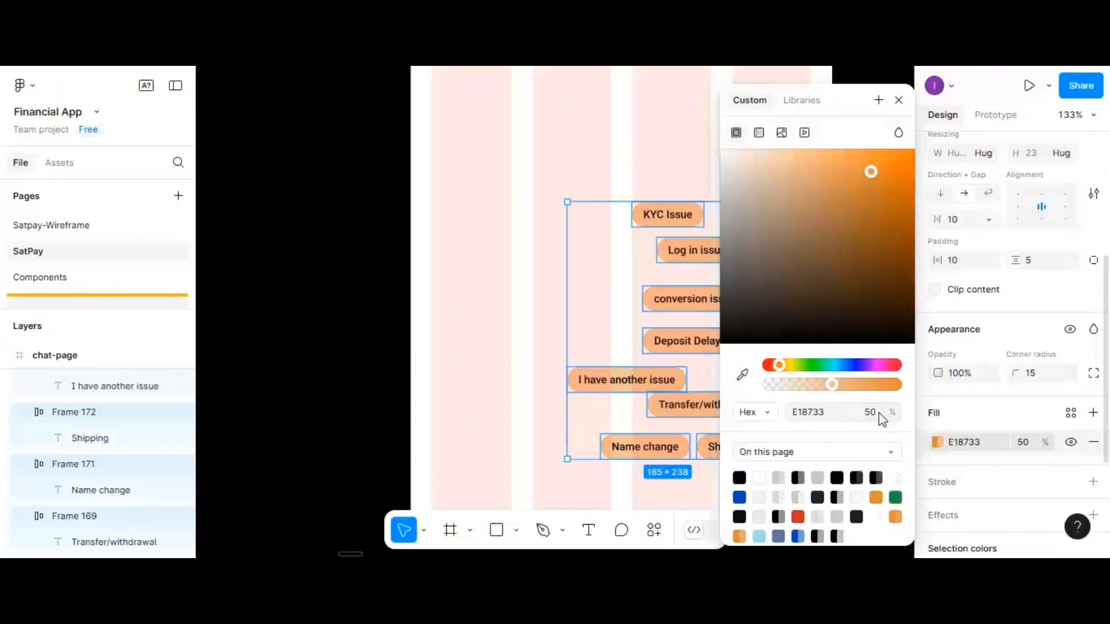
{"action": "left_click", "coordinate": [509, 275]}
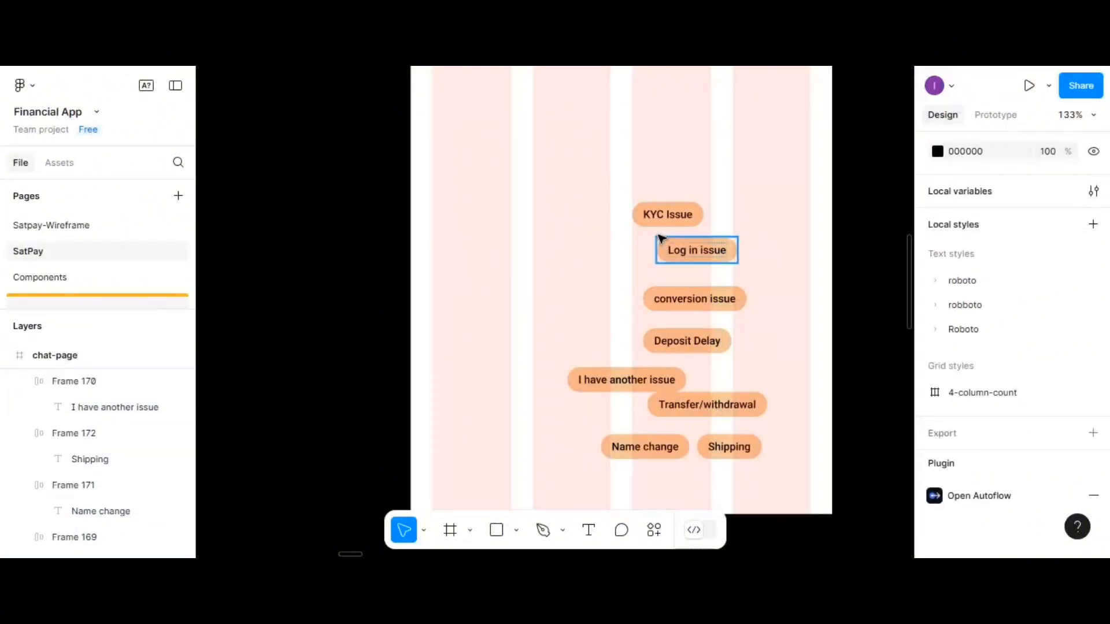
Line up the KYC Issue, Log in issue and Name change pills in one row at about Y 571, starting at about X 122
{"action": "left_click_drag", "start_coordinate": [657, 223], "coordinate": [590, 243]}
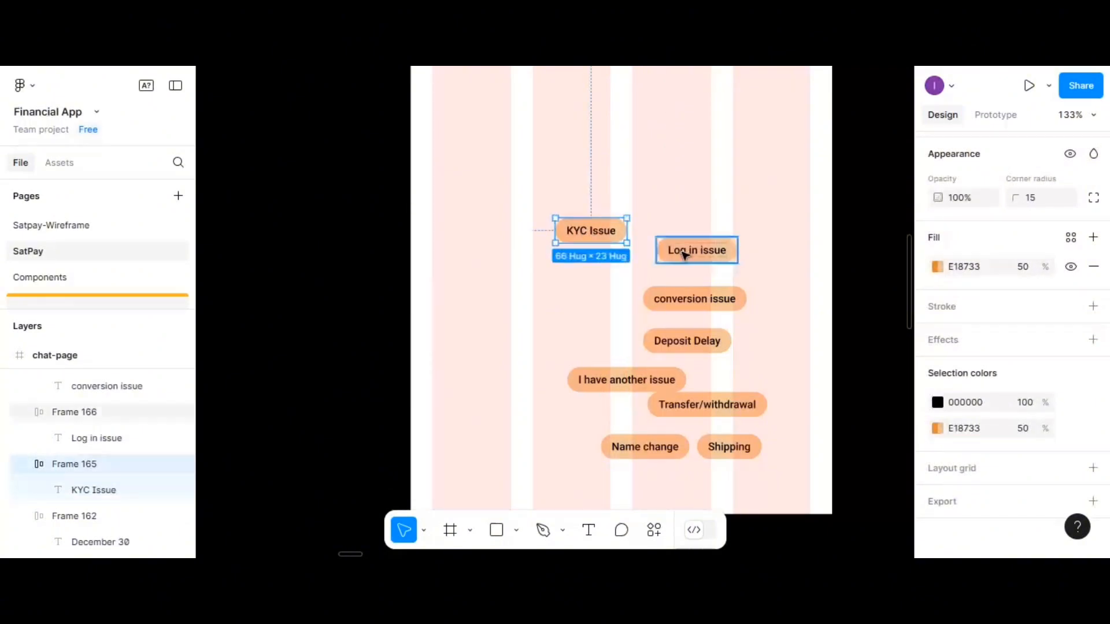
{"action": "left_click_drag", "start_coordinate": [684, 255], "coordinate": [670, 236]}
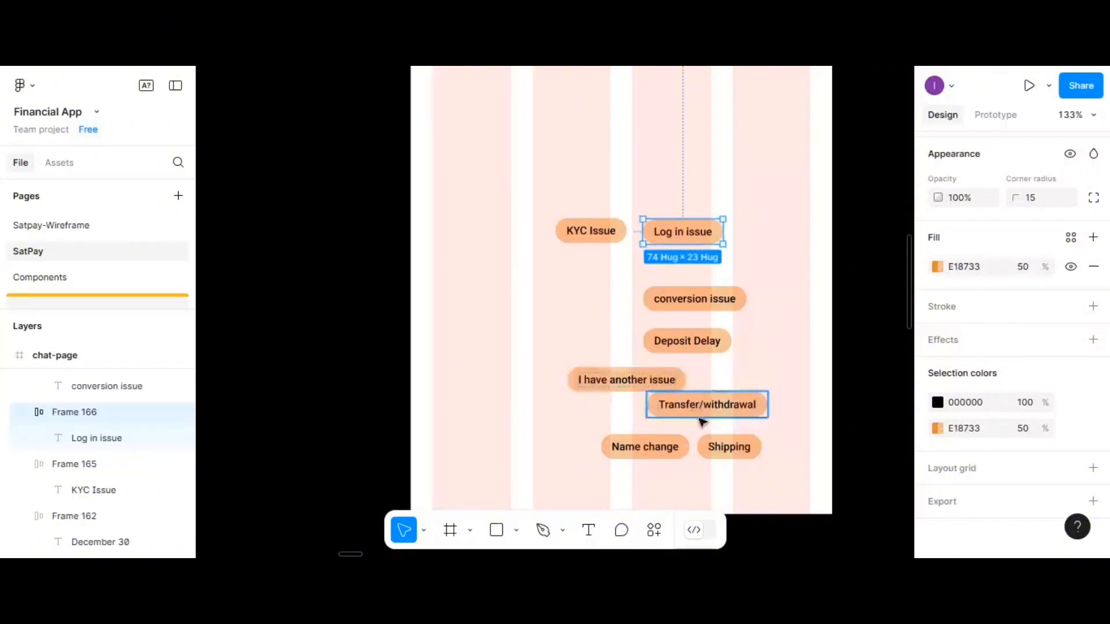
{"action": "left_click_drag", "start_coordinate": [645, 447], "coordinate": [790, 236]}
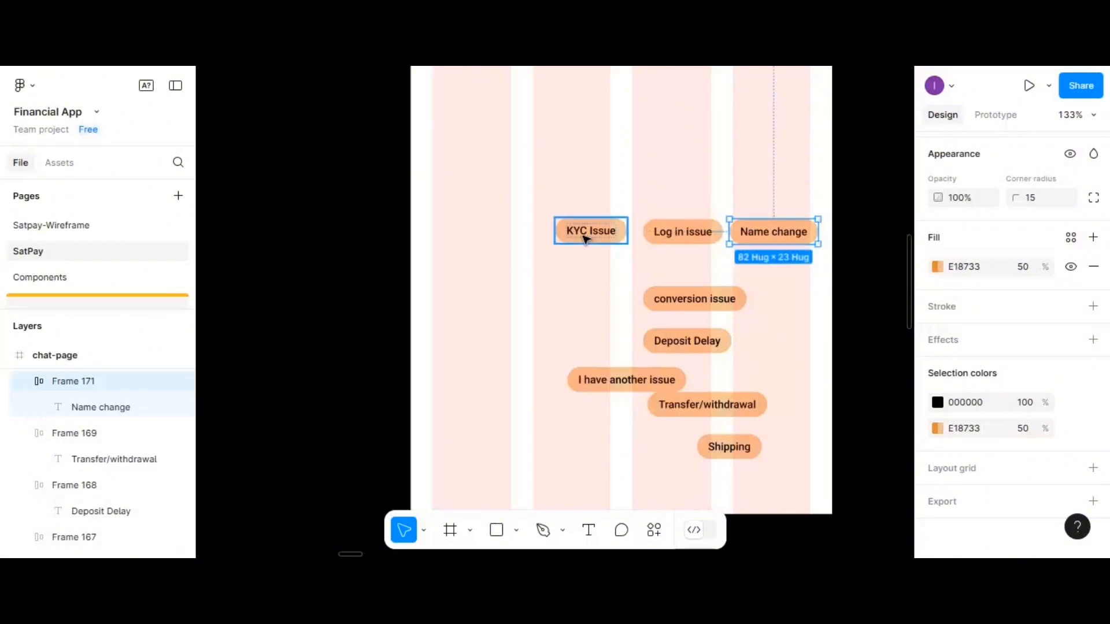
{"action": "left_click_drag", "start_coordinate": [584, 235], "coordinate": [574, 237]}
{"action": "left_click_drag", "start_coordinate": [668, 237], "coordinate": [658, 241]}
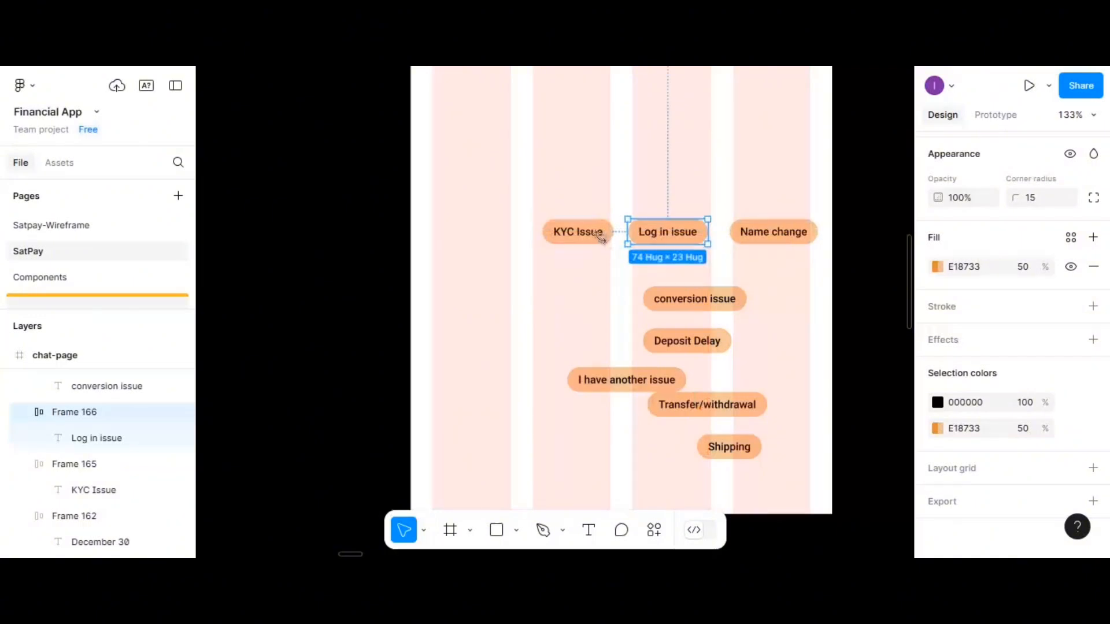
Distribute the horizontal spacing of the KYC Issue, Log in issue and Name change pills
{"action": "left_click", "coordinate": [596, 242]}
{"action": "left_click", "coordinate": [681, 236], "text": "shift"}
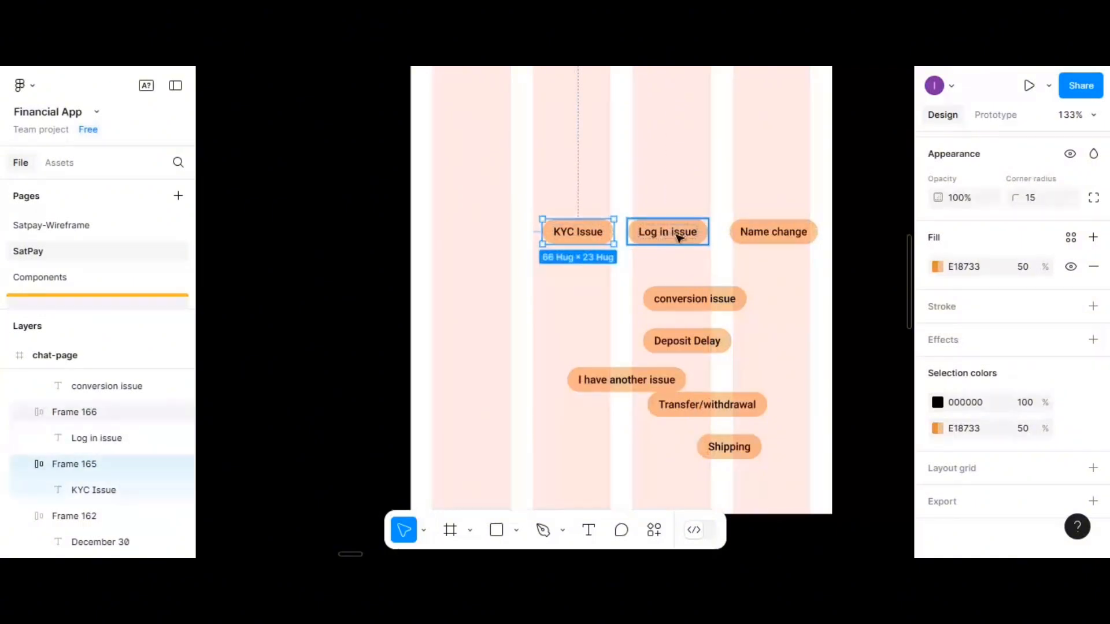
{"action": "left_click", "coordinate": [765, 243], "text": "shift"}
{"action": "scroll", "coordinate": [1065, 168], "scroll_direction": "up", "scroll_amount": 6}
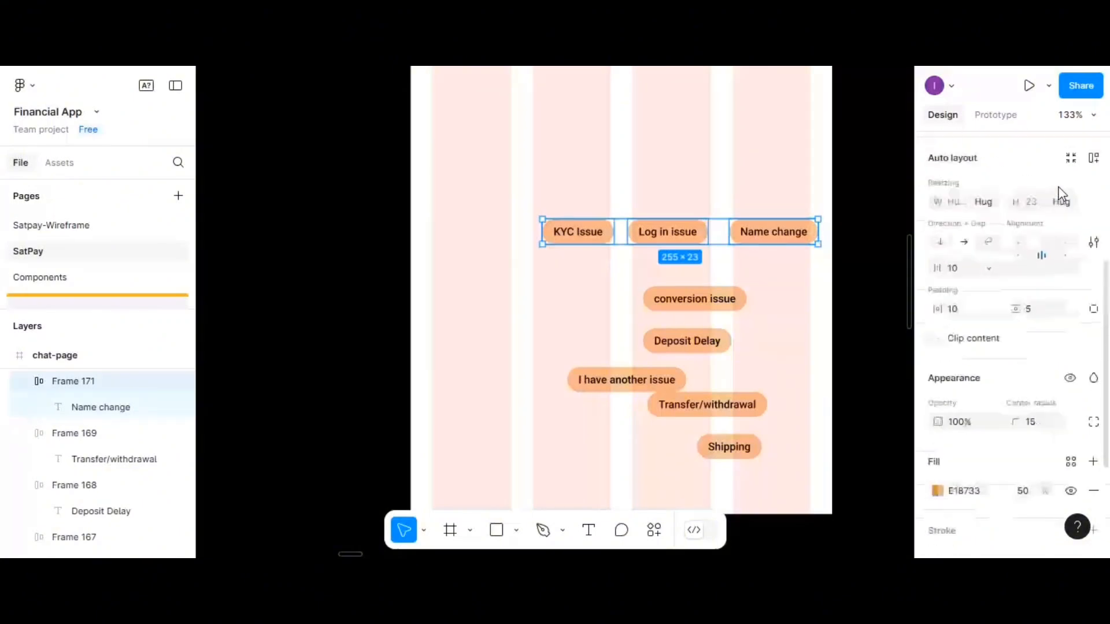
{"action": "left_click", "coordinate": [1093, 232]}
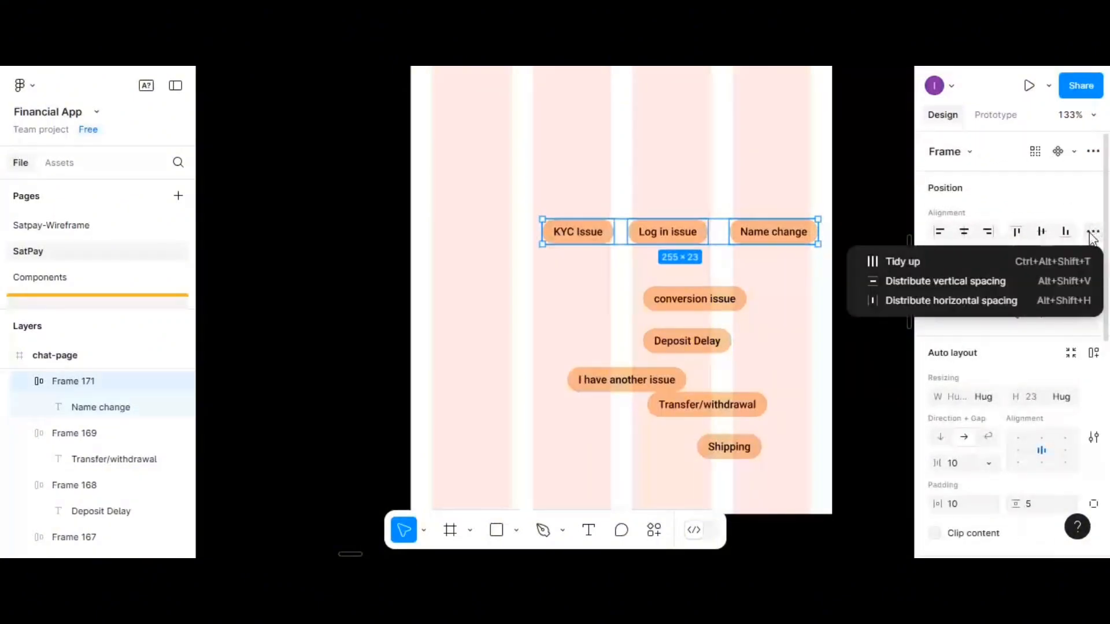
{"action": "left_click", "coordinate": [1014, 298]}
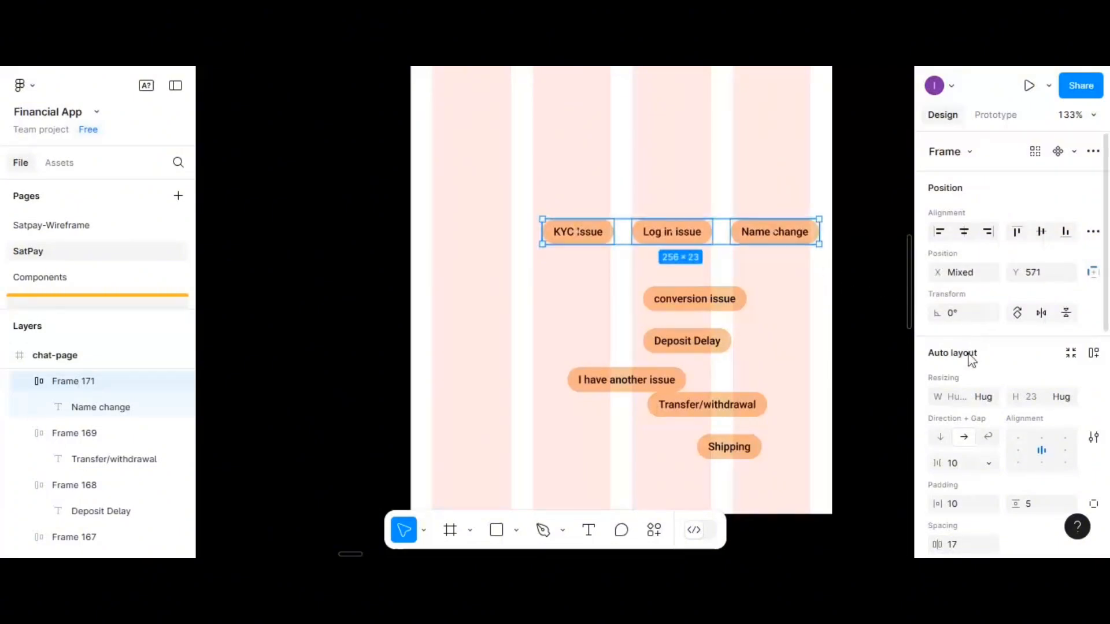
Set the spacing between the three first-row pills to 10 and group them
{"action": "scroll", "coordinate": [957, 485], "scroll_direction": "down", "scroll_amount": 3}
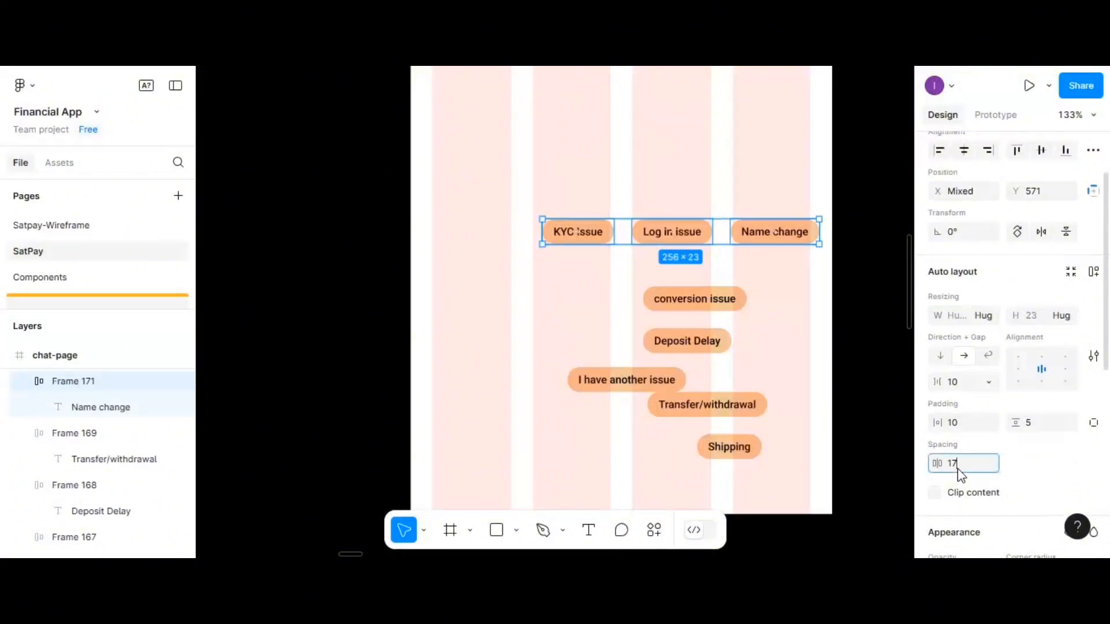
{"action": "key", "text": "Return"}
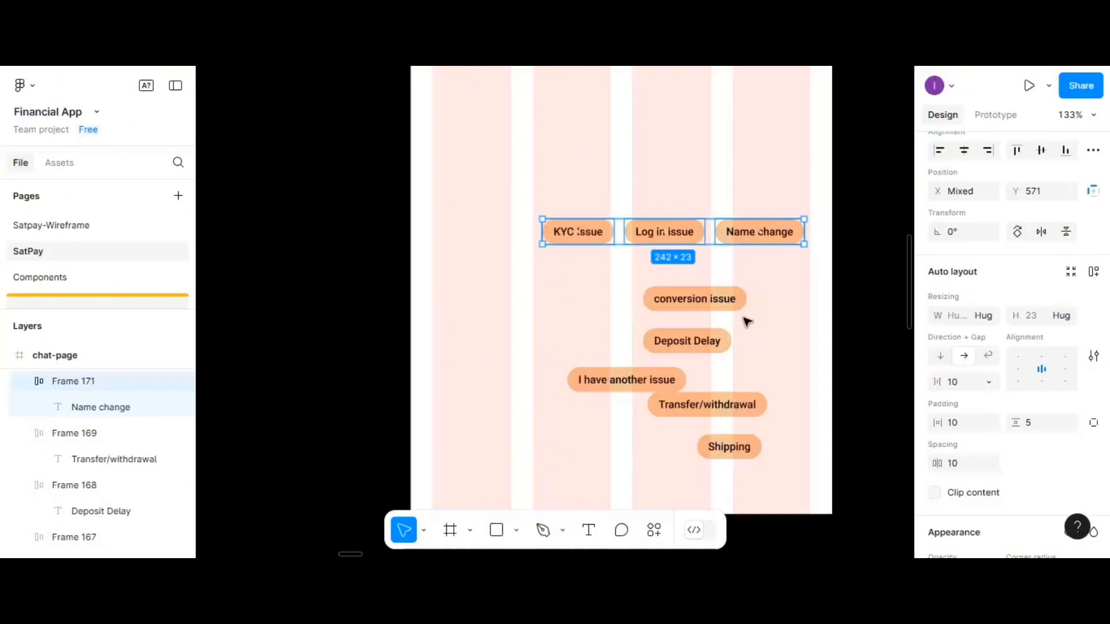
{"action": "key", "text": "ctrl+g"}
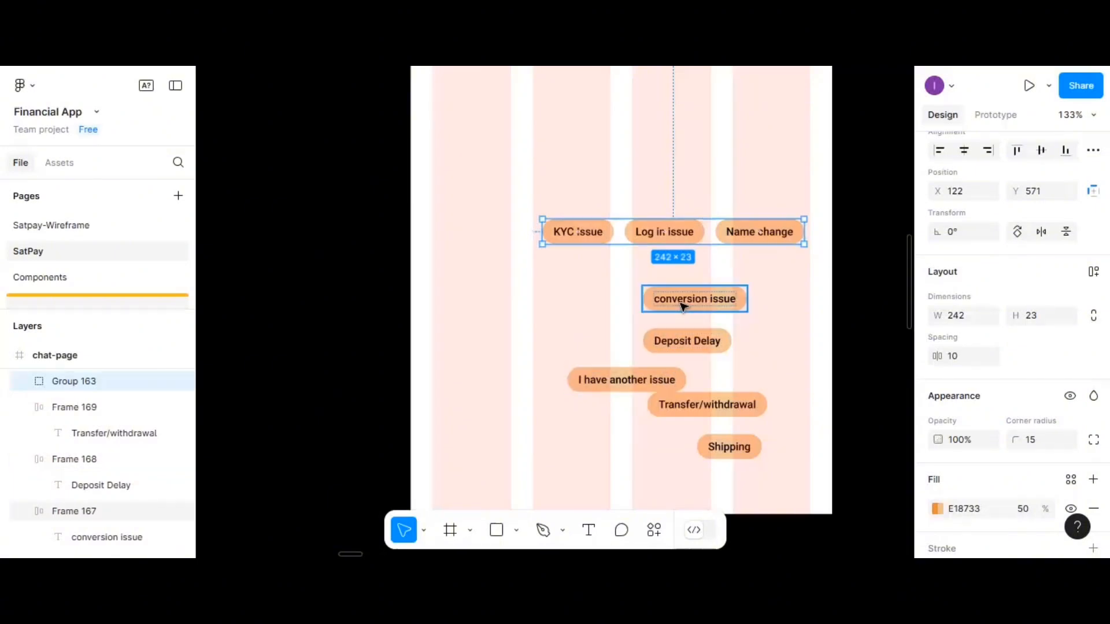
Place the conversion issue and Deposit Delay pills in a second row at about Y 613, moving Transfer/withdrawal out below them
{"action": "left_click_drag", "start_coordinate": [683, 307], "coordinate": [614, 282]}
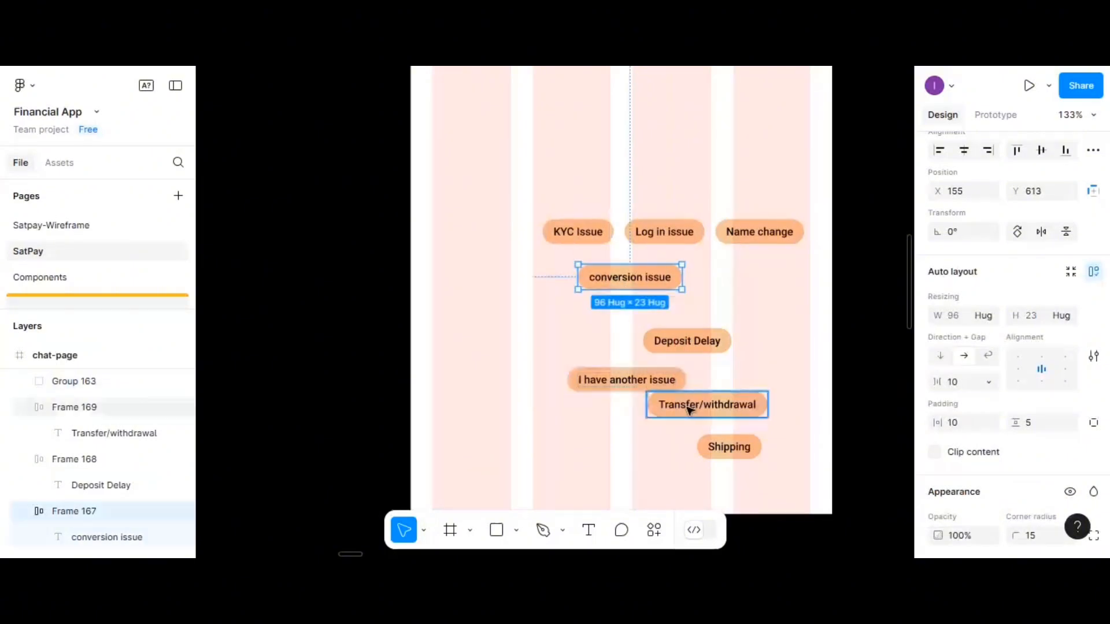
{"action": "left_click_drag", "start_coordinate": [703, 409], "coordinate": [750, 358]}
{"action": "left_click_drag", "start_coordinate": [657, 344], "coordinate": [714, 280]}
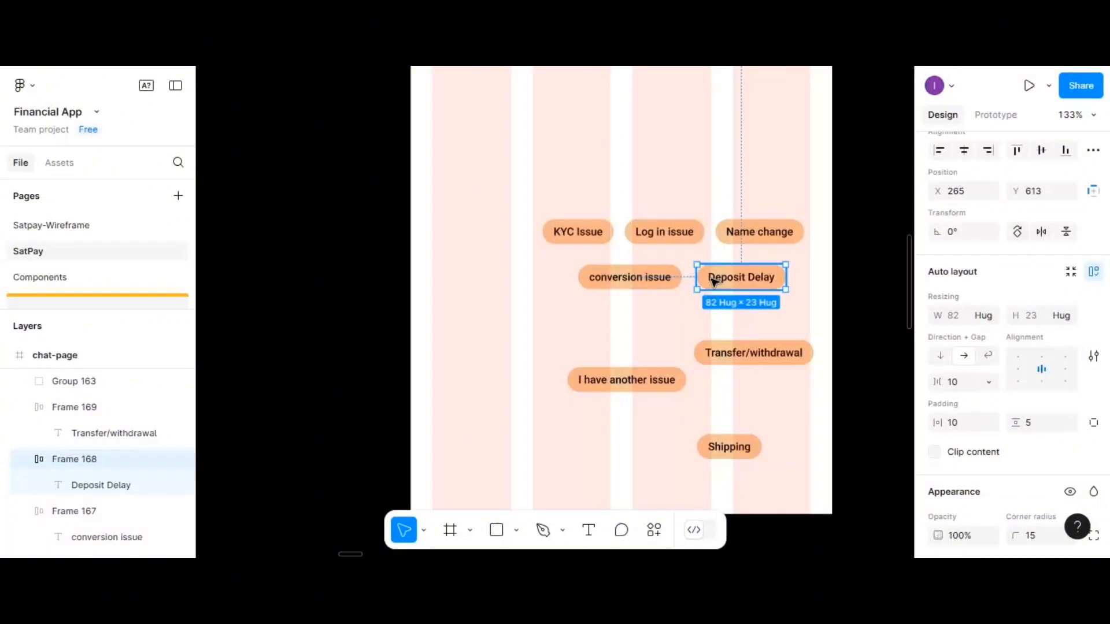
Space the conversion issue and Deposit Delay pills 10 apart and group them
{"action": "left_click", "coordinate": [652, 285], "text": "shift"}
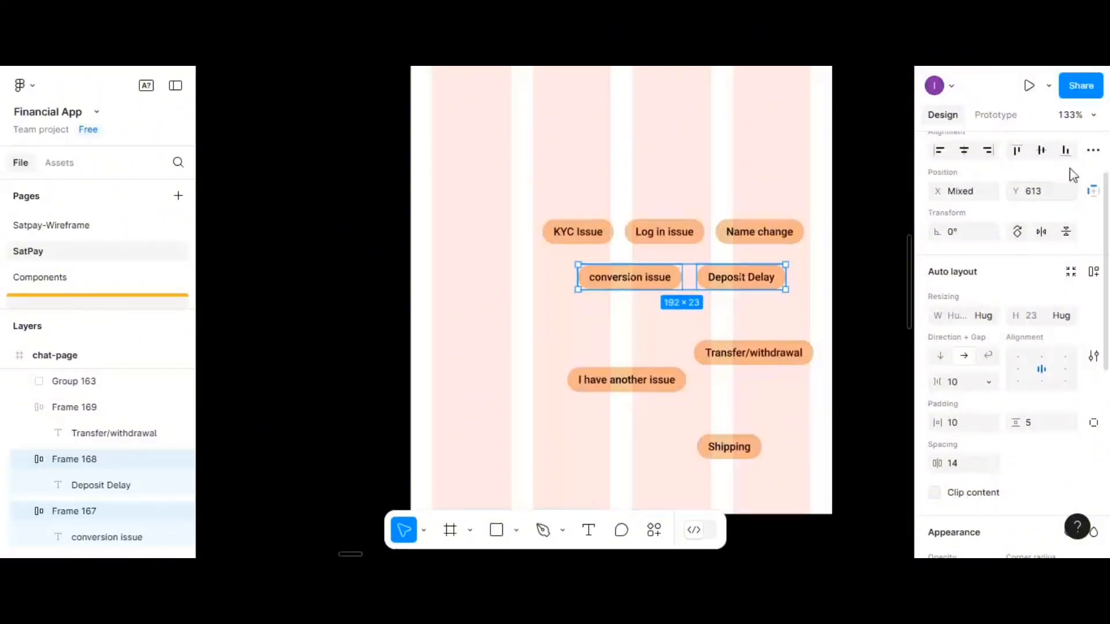
{"action": "left_click", "coordinate": [1093, 152]}
{"action": "left_click", "coordinate": [1024, 223]}
{"action": "key", "text": "Return"}
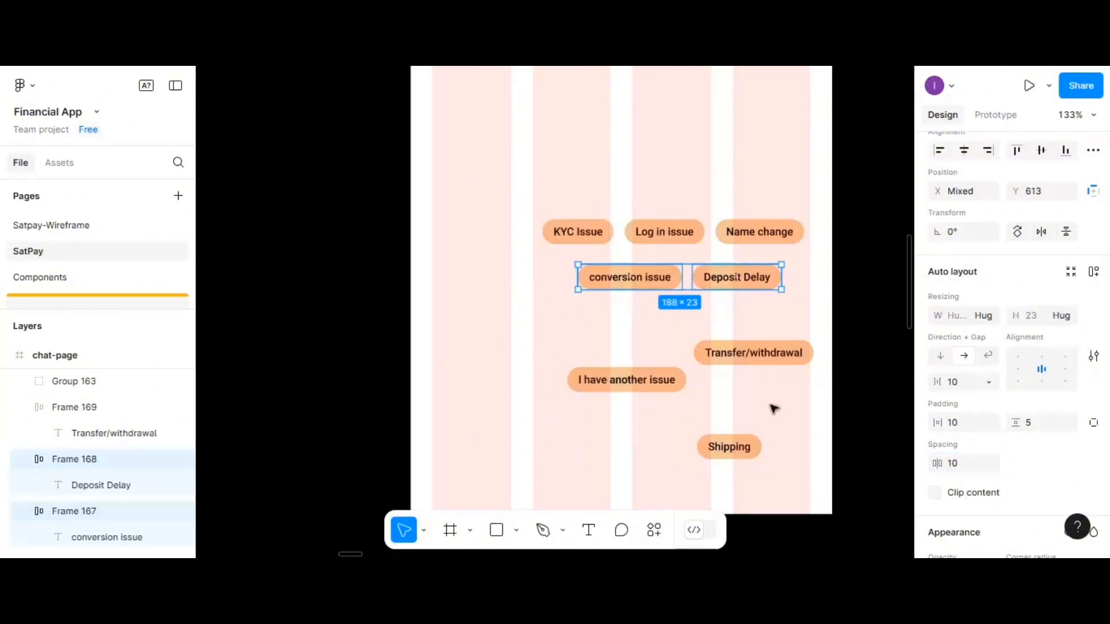
{"action": "key", "text": "ctrl+g"}
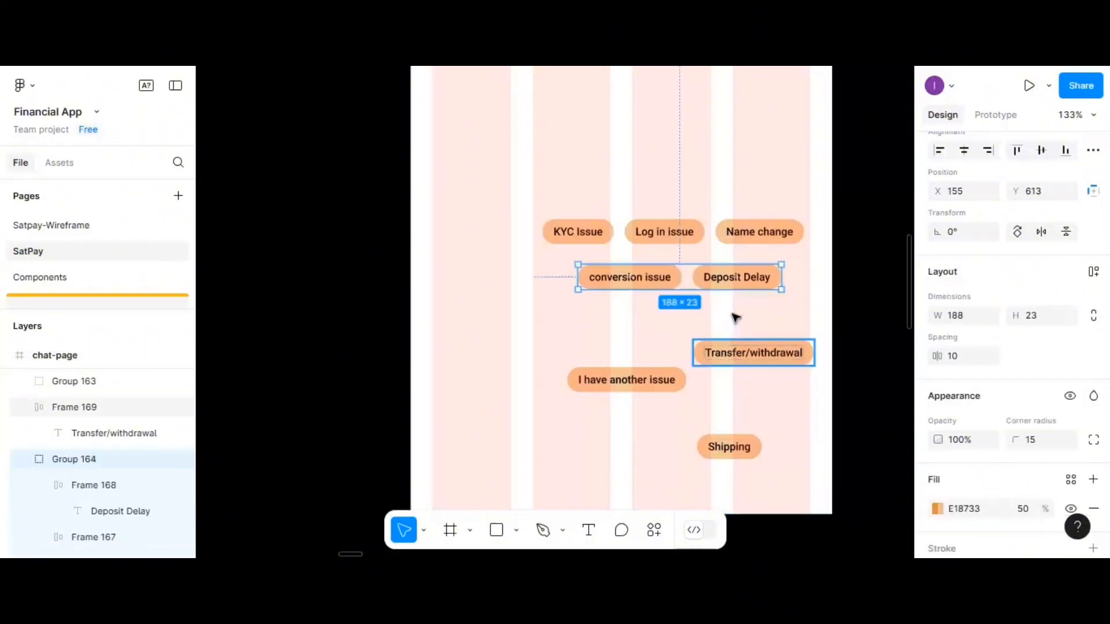
Shift the second-row group to about X 181, Y 611 and the first-row group to about X 128, Y 572, along the last grid column's edge
{"action": "left_click_drag", "start_coordinate": [744, 287], "coordinate": [763, 285]}
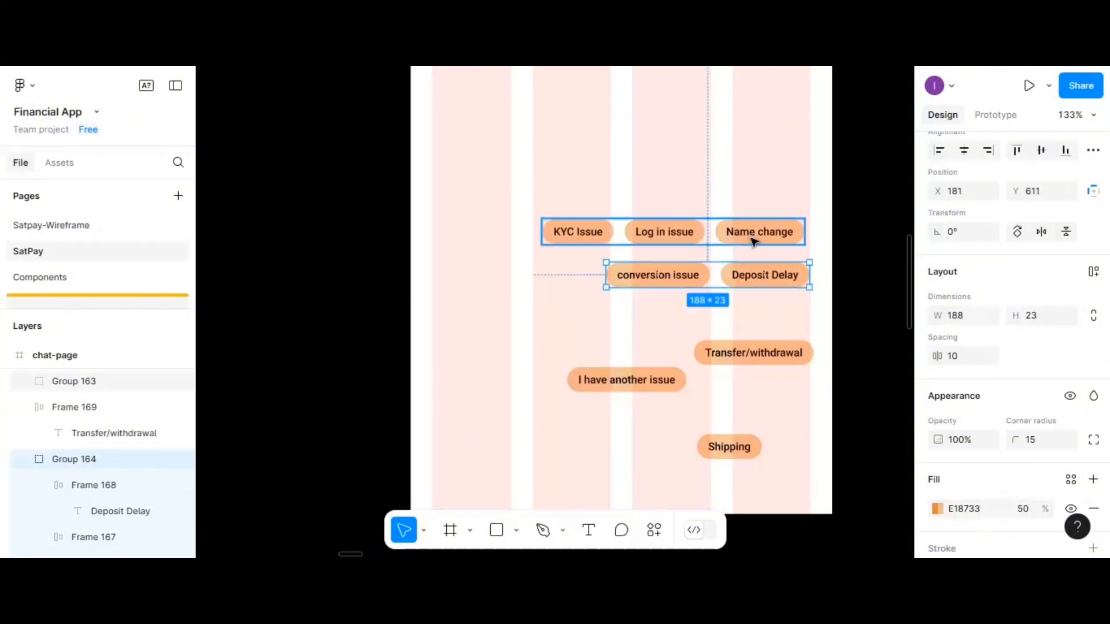
{"action": "left_click_drag", "start_coordinate": [748, 241], "coordinate": [755, 241]}
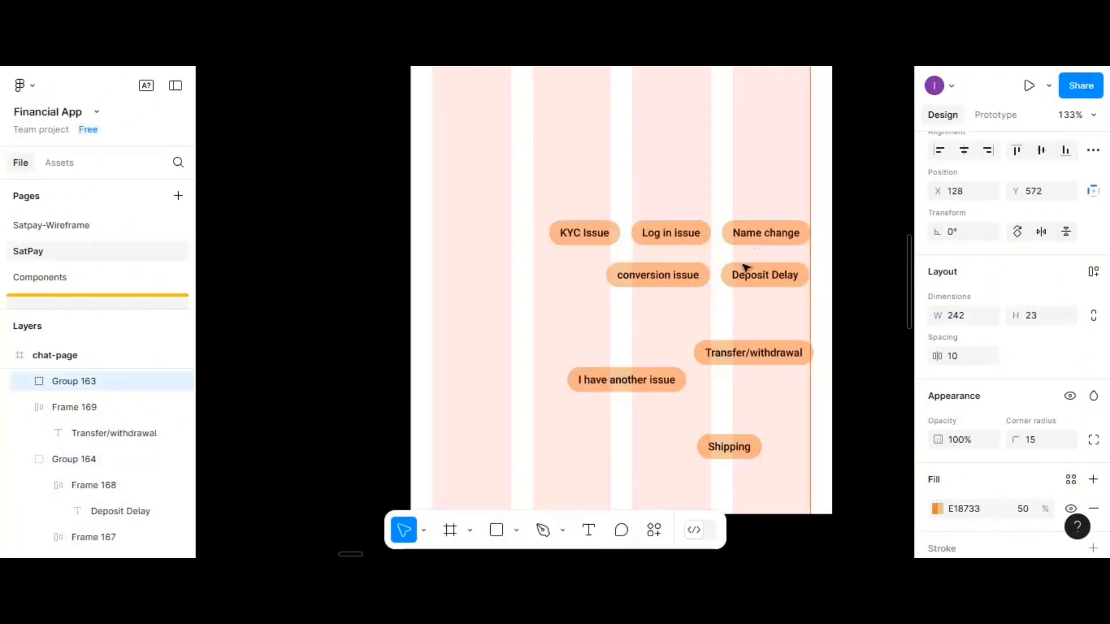
Duplicate the Shipping pill below the original and change the copy's text to "Deliveries"
{"action": "left_click", "coordinate": [725, 455]}
{"action": "left_click_drag", "start_coordinate": [724, 455], "coordinate": [648, 473]}
{"action": "double_click", "coordinate": [649, 473]}
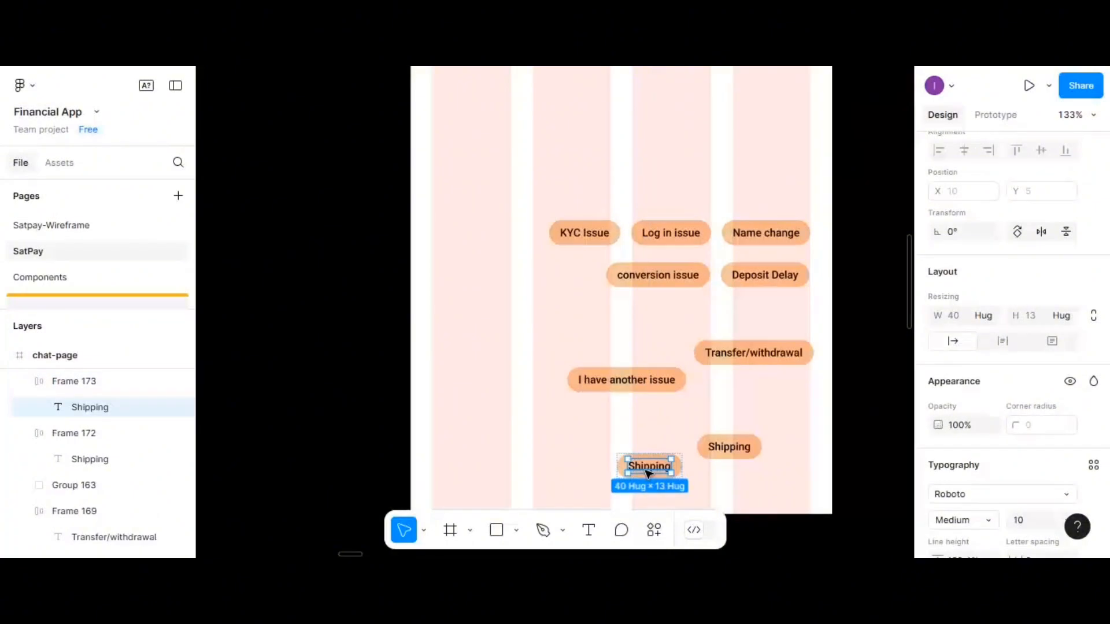
{"action": "double_click", "coordinate": [647, 473]}
{"action": "type", "text": "De"}
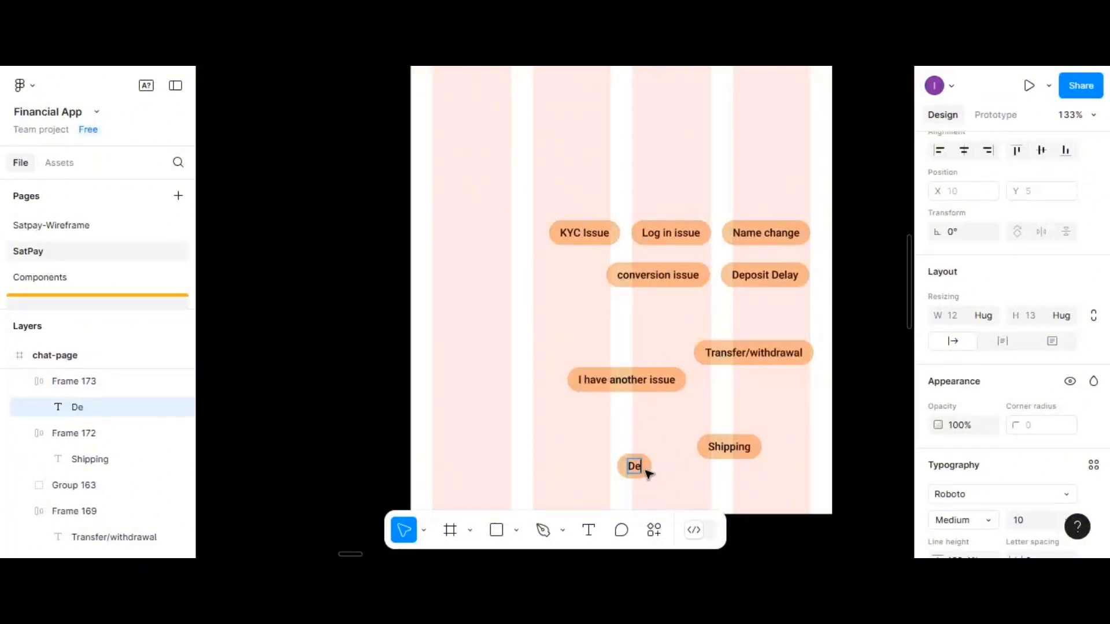
{"action": "type", "text": "liveri"}
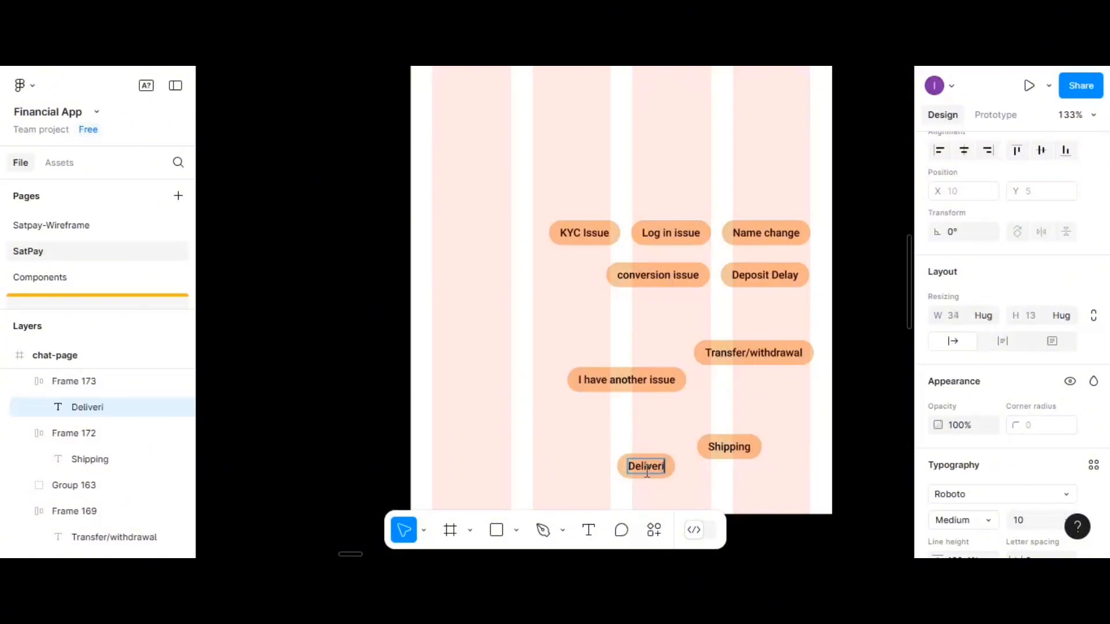
{"action": "type", "text": "es"}
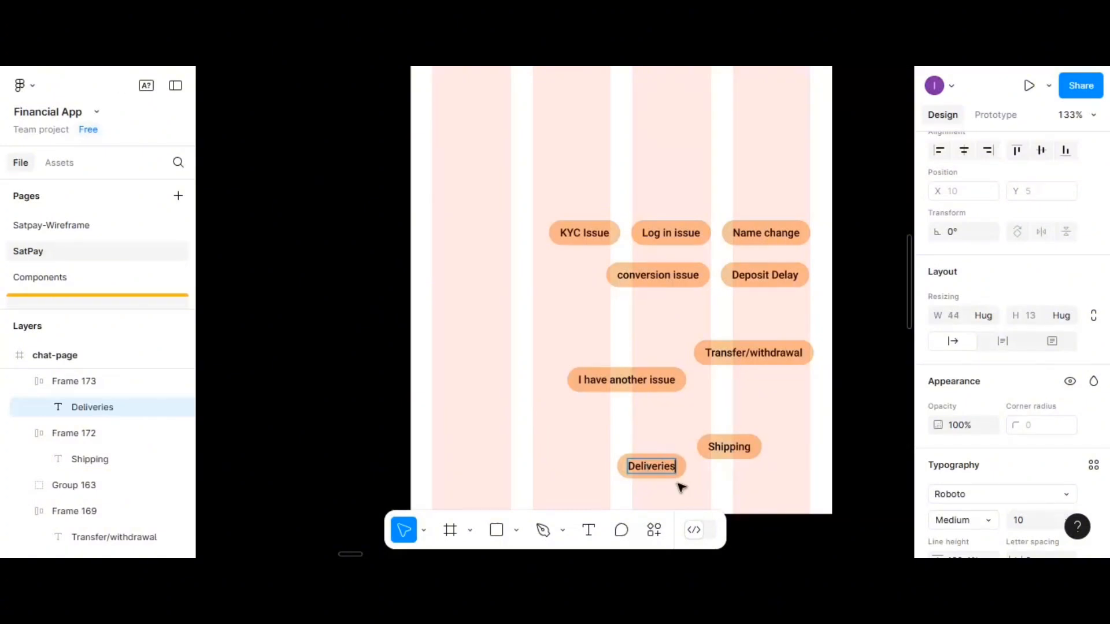
{"action": "key", "text": "Escape"}
{"action": "left_click", "coordinate": [665, 407]}
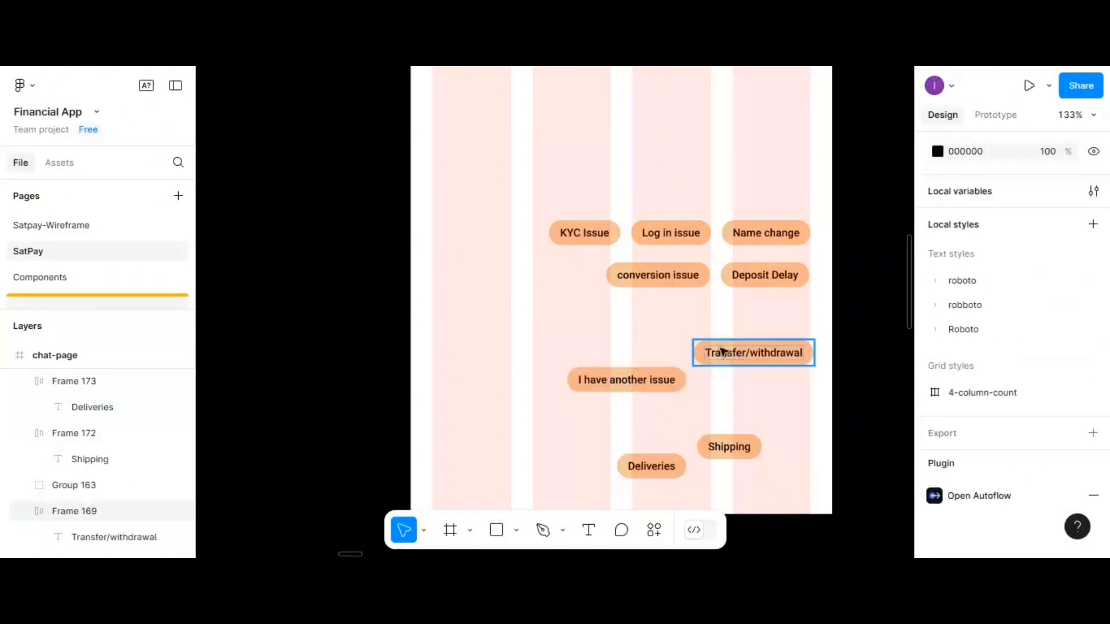
Arrange the Transfer/withdrawal, Shipping and Deliveries pills side by side as a third row beneath the conversion issue row
{"action": "left_click_drag", "start_coordinate": [723, 352], "coordinate": [586, 329]}
{"action": "left_click", "coordinate": [726, 446]}
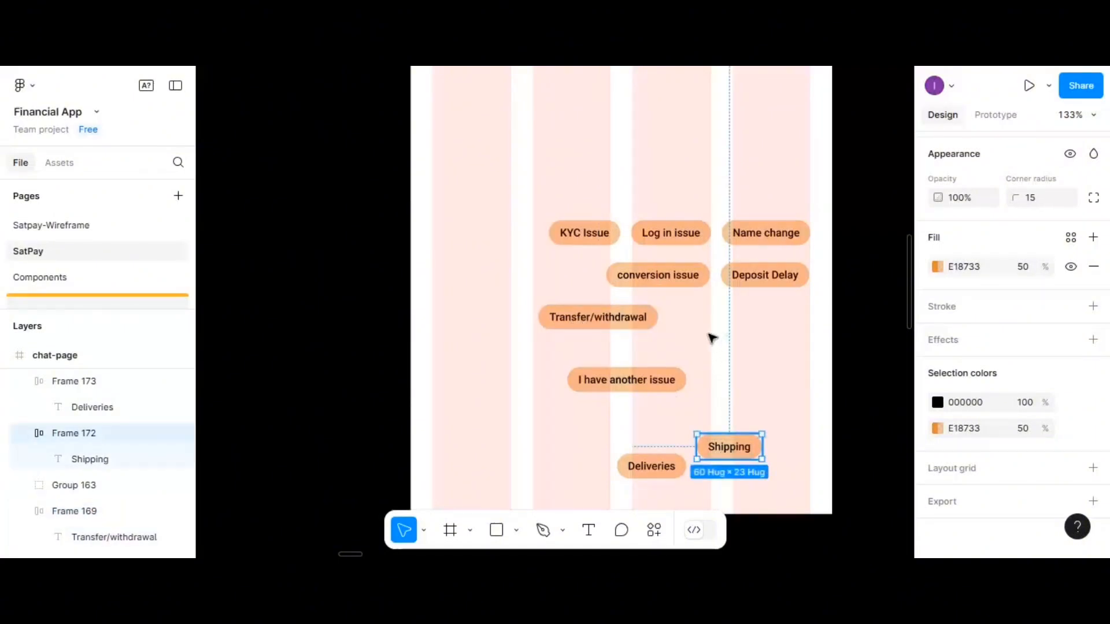
{"action": "left_click_drag", "start_coordinate": [722, 454], "coordinate": [702, 324]}
{"action": "left_click_drag", "start_coordinate": [676, 467], "coordinate": [793, 324]}
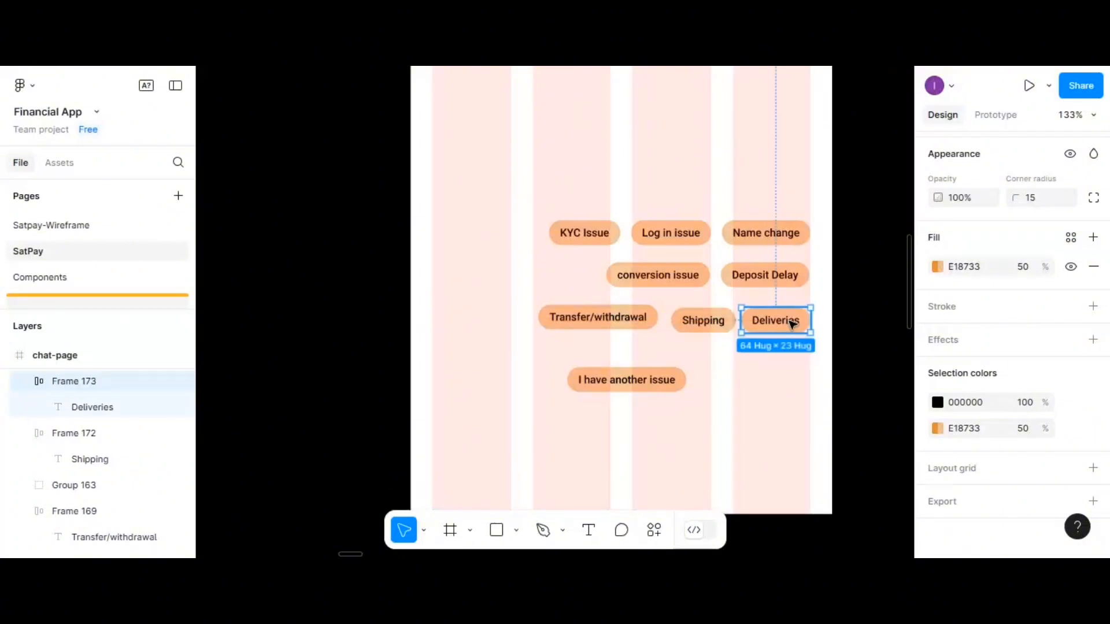
{"action": "double_click", "coordinate": [602, 329]}
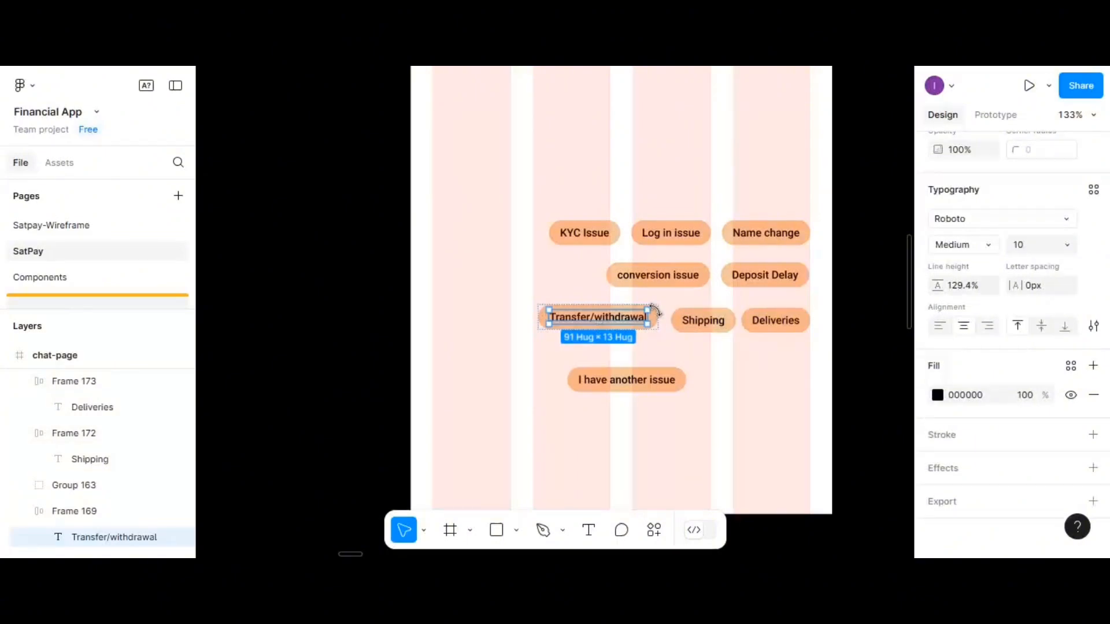
{"action": "key", "text": "Escape"}
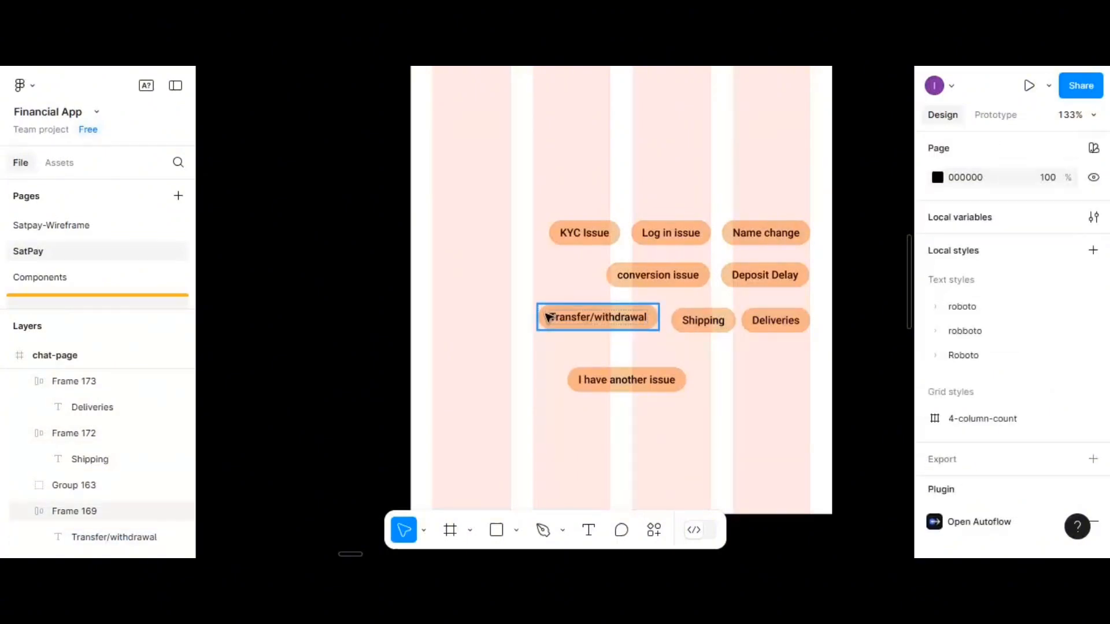
Align the vertical centres of the Transfer/withdrawal, Shipping and Deliveries pills and distribute their horizontal spacing
{"action": "left_click", "coordinate": [601, 322]}
{"action": "left_click", "coordinate": [681, 325], "text": "shift"}
{"action": "left_click", "coordinate": [778, 324], "text": "shift"}
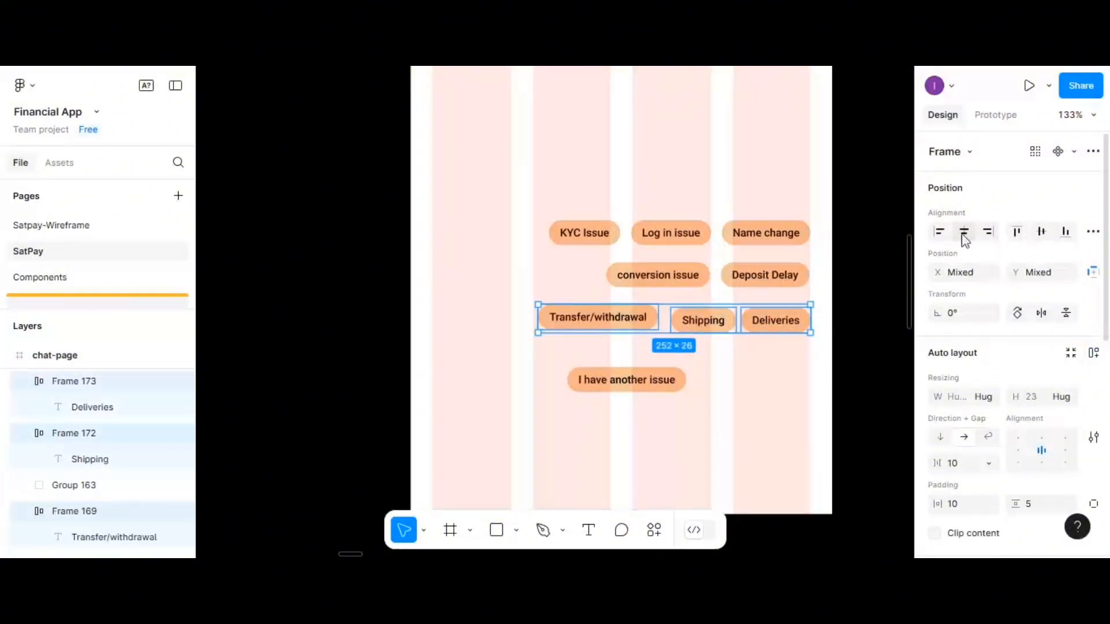
{"action": "left_click", "coordinate": [1040, 232]}
{"action": "left_click", "coordinate": [1092, 232]}
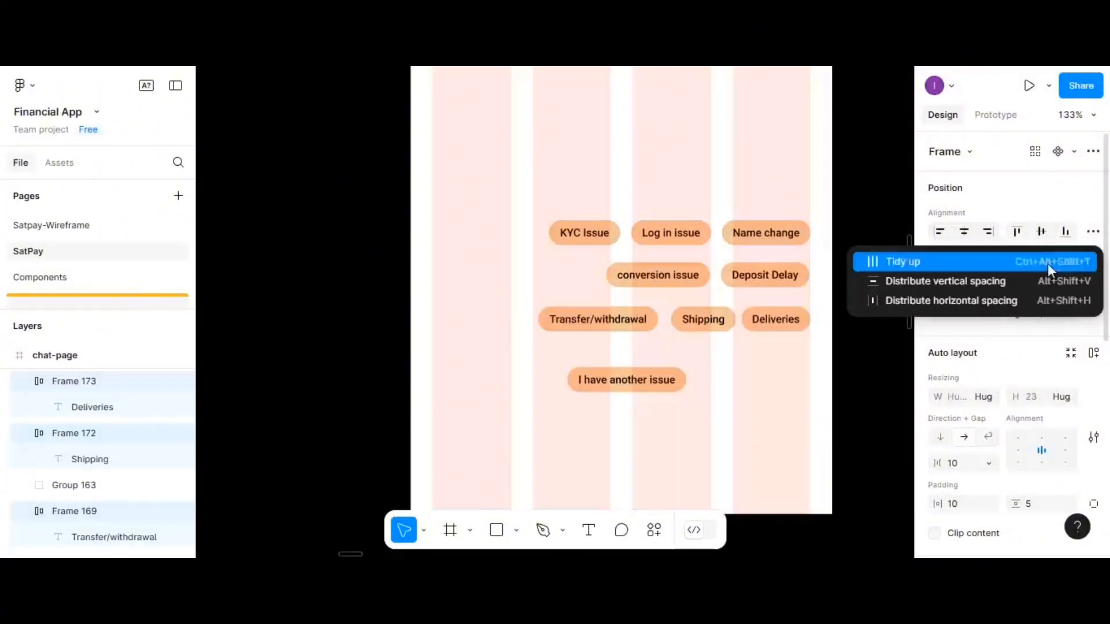
{"action": "left_click", "coordinate": [968, 297]}
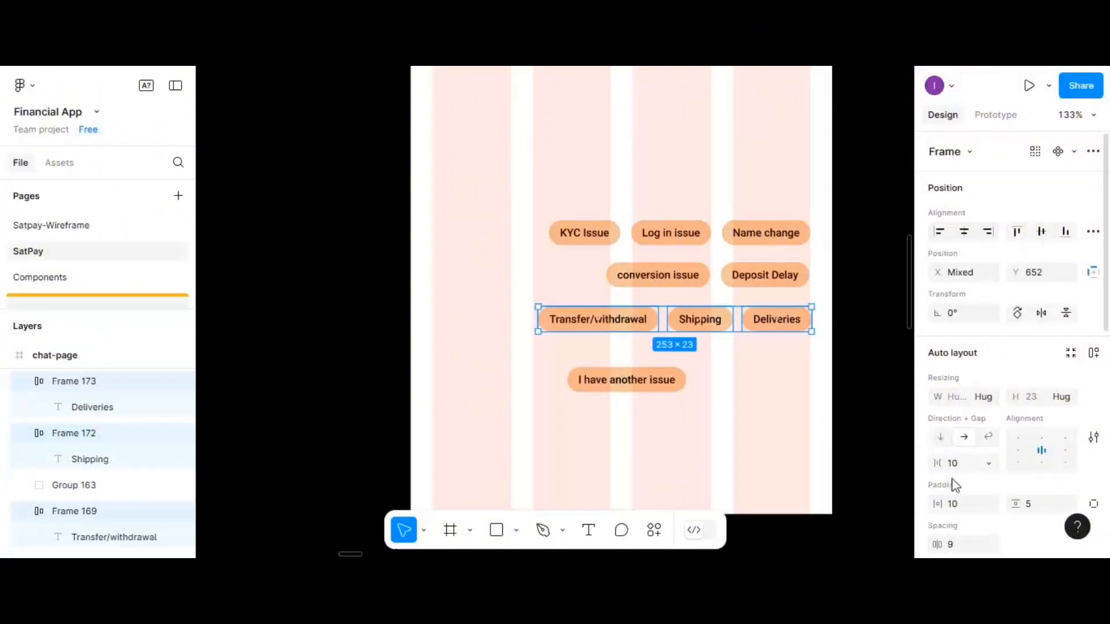
Set the spacing between the three third-row pills to 10 and group them
{"action": "left_click", "coordinate": [960, 543]}
{"action": "type", "text": "10"}
{"action": "key", "text": "Return"}
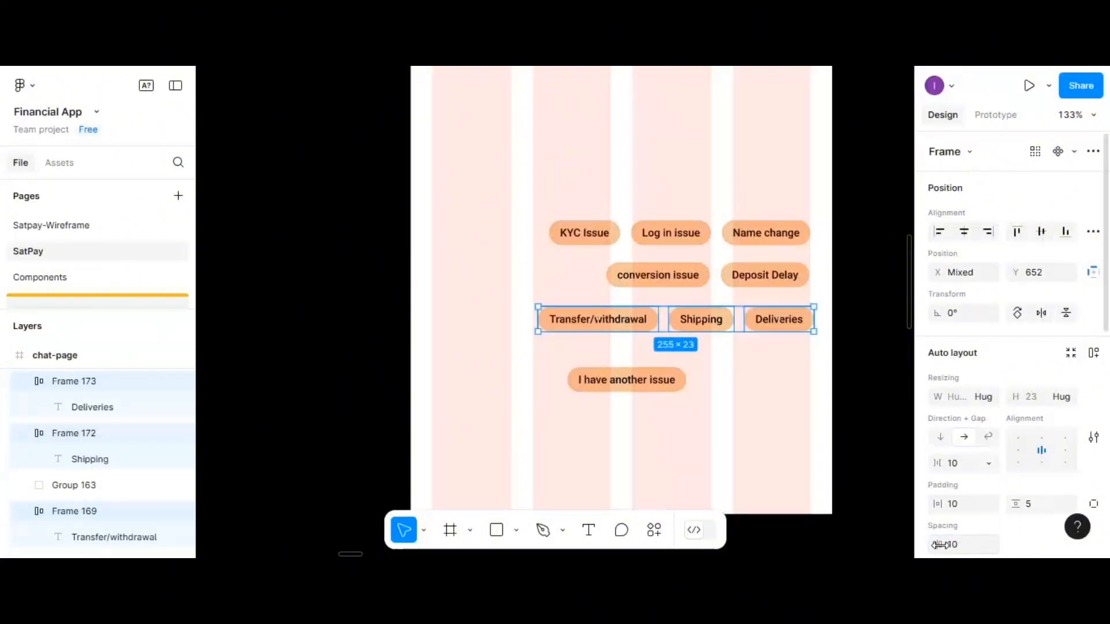
{"action": "key", "text": "ctrl+g"}
Place the "I have another issue" pill below the third row at about X 260, Y 691 and align all four rows to the right
{"action": "left_click_drag", "start_coordinate": [641, 384], "coordinate": [759, 380]}
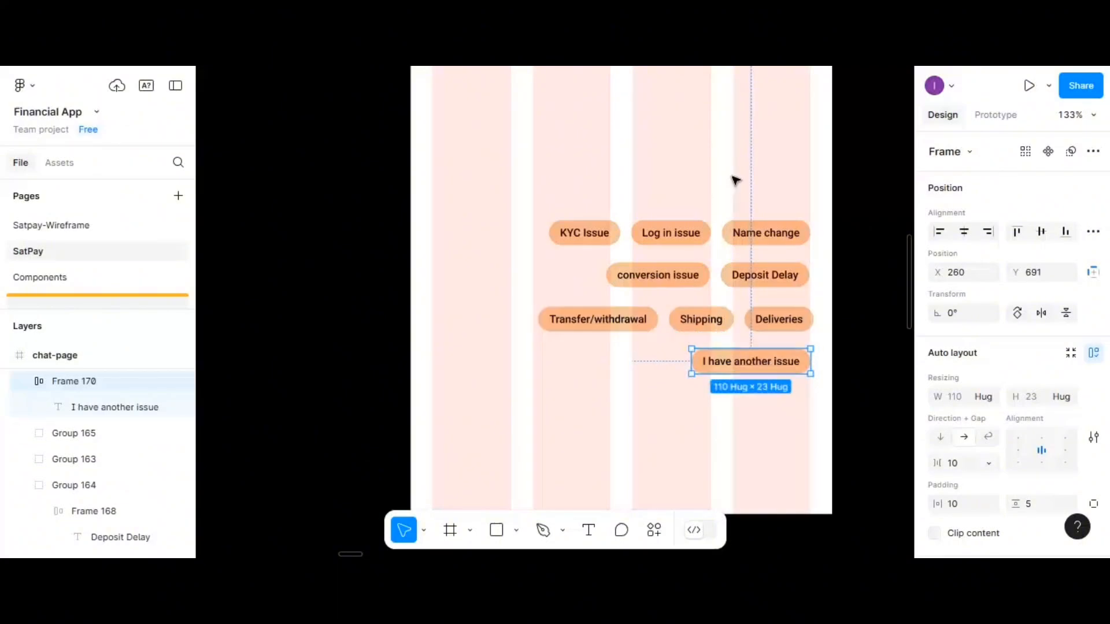
{"action": "left_click", "coordinate": [746, 408]}
{"action": "left_click_drag", "start_coordinate": [732, 175], "coordinate": [746, 424]}
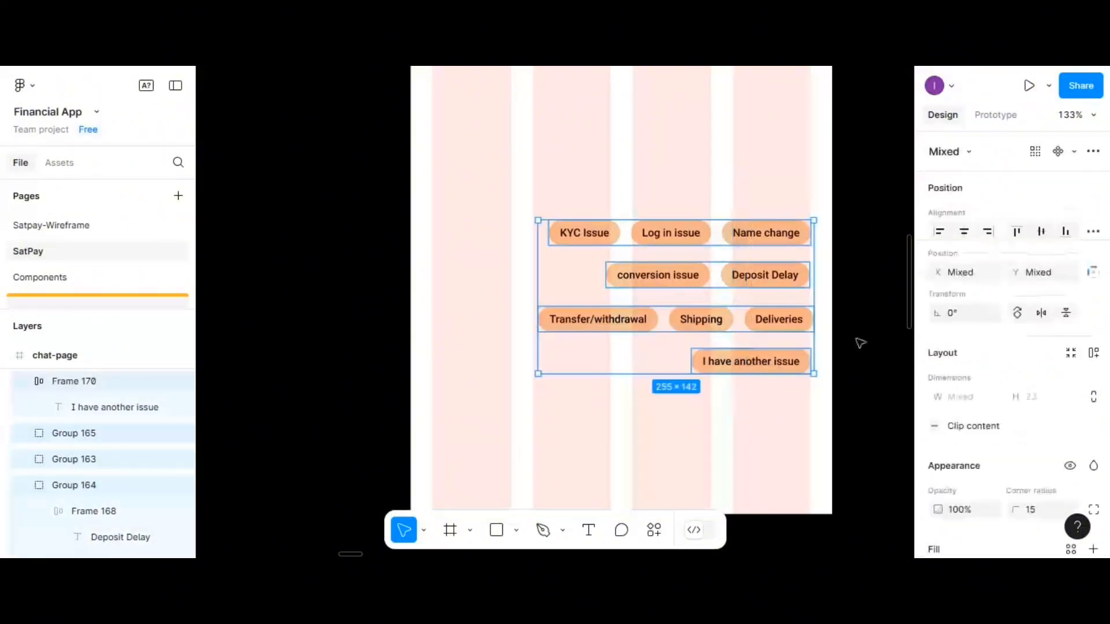
{"action": "left_click", "coordinate": [990, 233]}
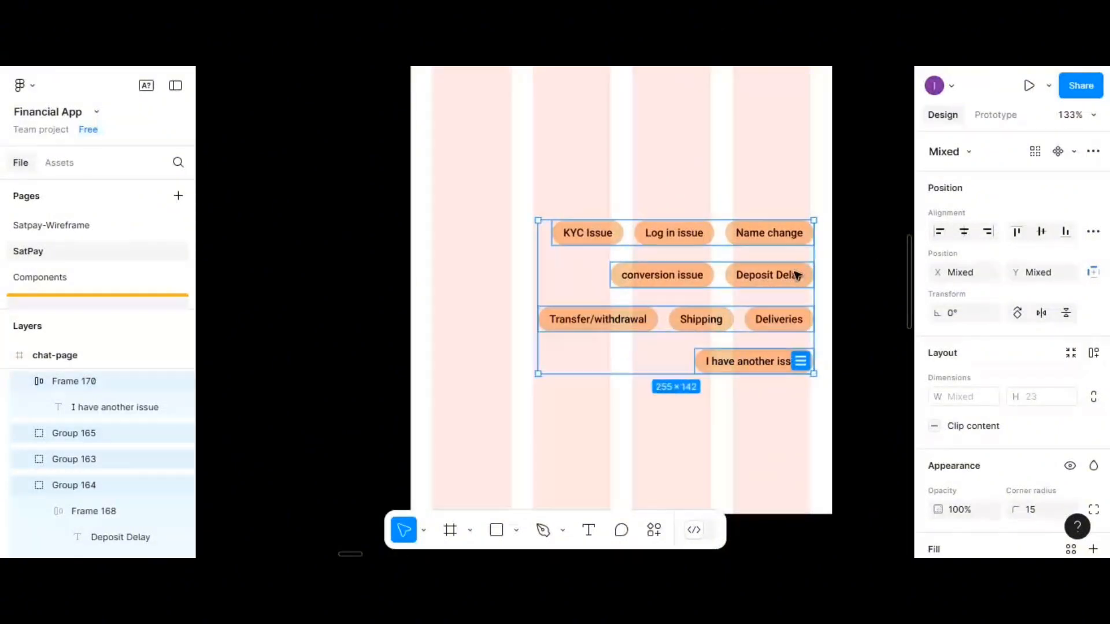
{"action": "scroll", "coordinate": [964, 541], "scroll_direction": "down", "scroll_amount": 5}
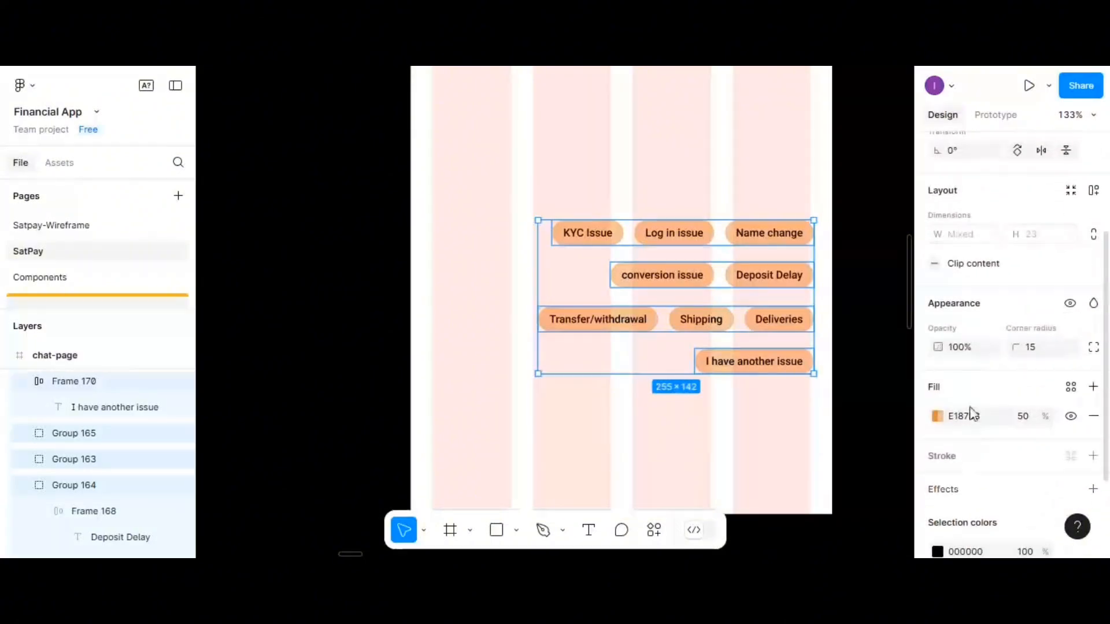
Distribute the four pill rows vertically with a spacing of 10 and group them
{"action": "scroll", "coordinate": [1004, 373], "scroll_direction": "up", "scroll_amount": 5}
{"action": "left_click", "coordinate": [1093, 231]}
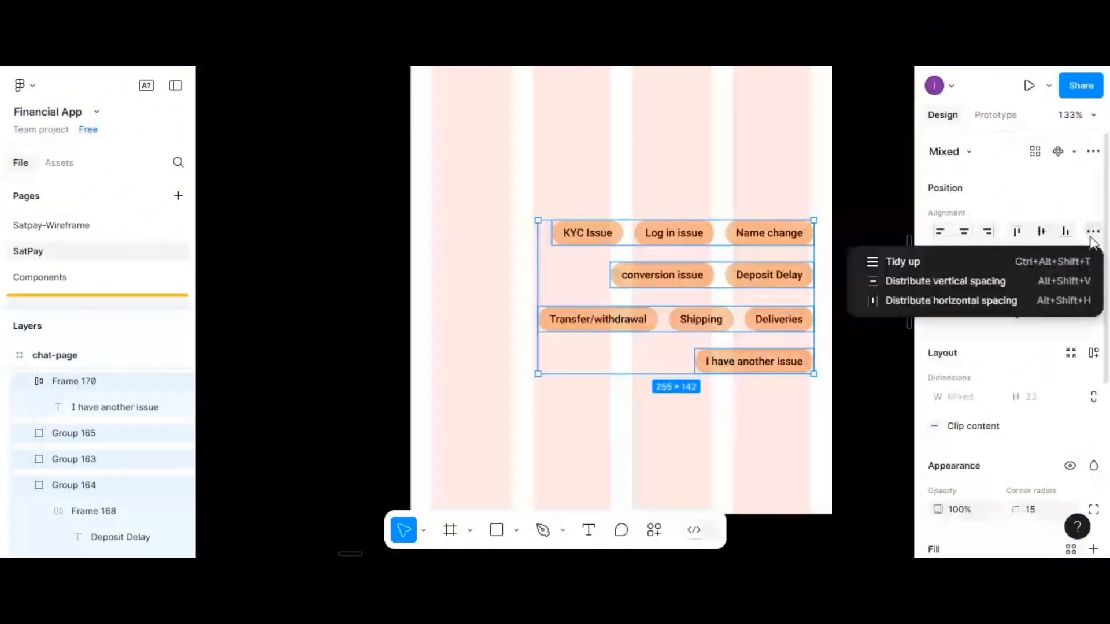
{"action": "left_click", "coordinate": [1029, 282]}
{"action": "left_click", "coordinate": [965, 442]}
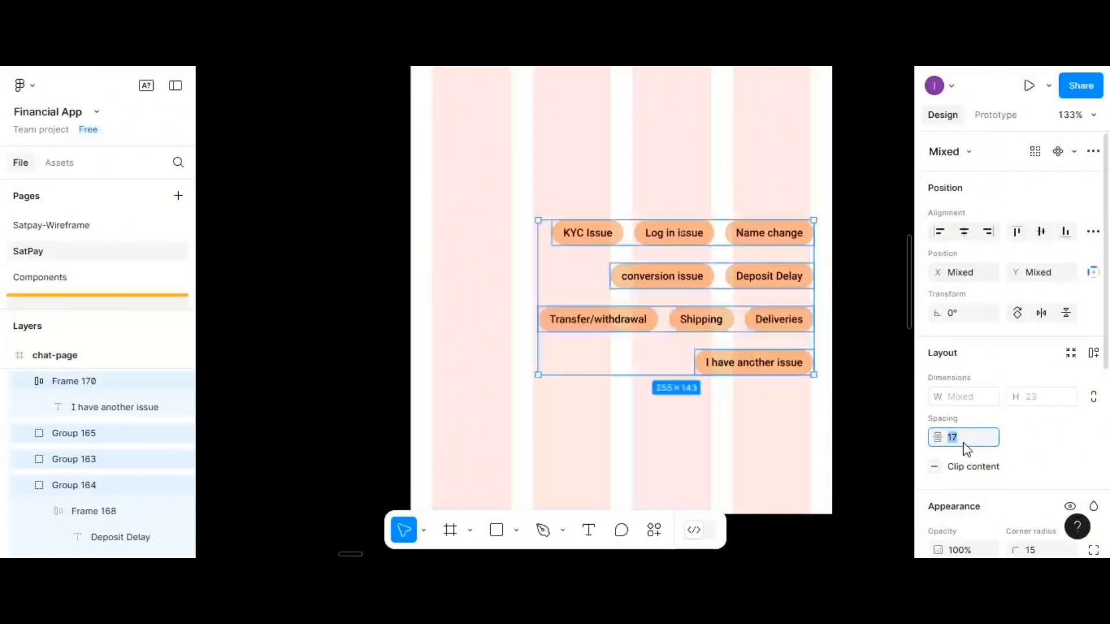
{"action": "type", "text": "1"}
{"action": "key", "text": "Return"}
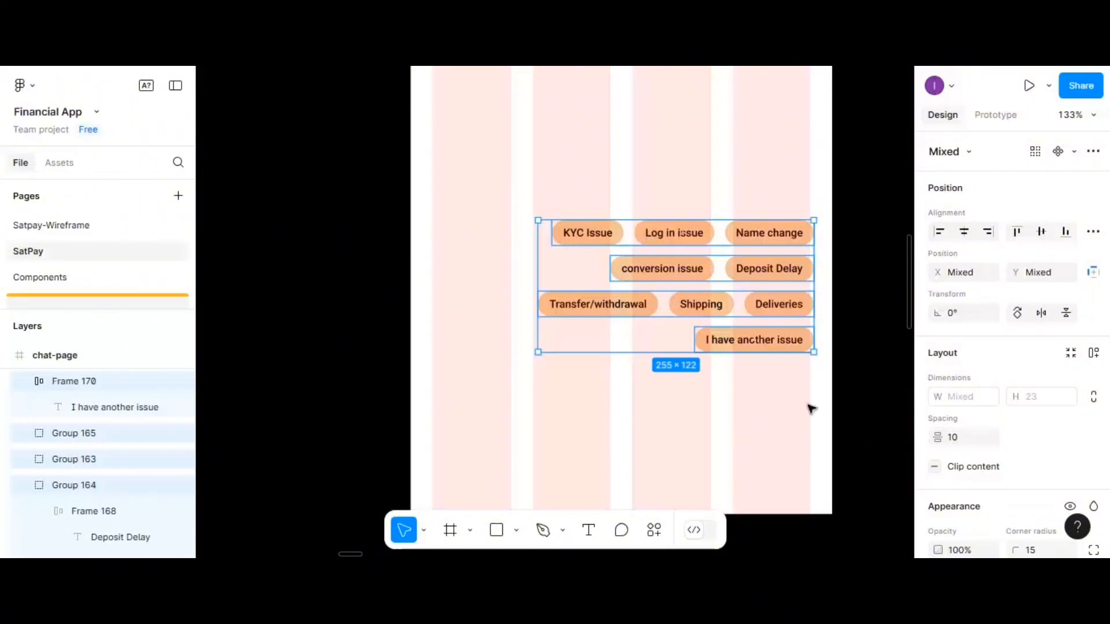
{"action": "key", "text": "ctrl+g"}
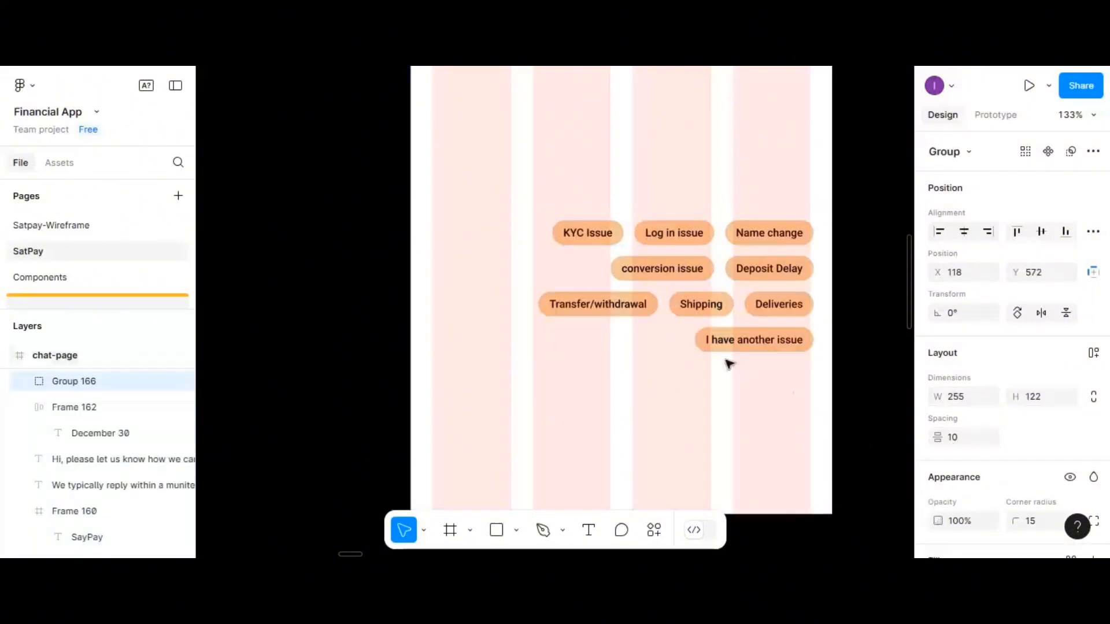
Rename the group holding all the support topic pills as "chat list"
{"action": "double_click", "coordinate": [103, 384]}
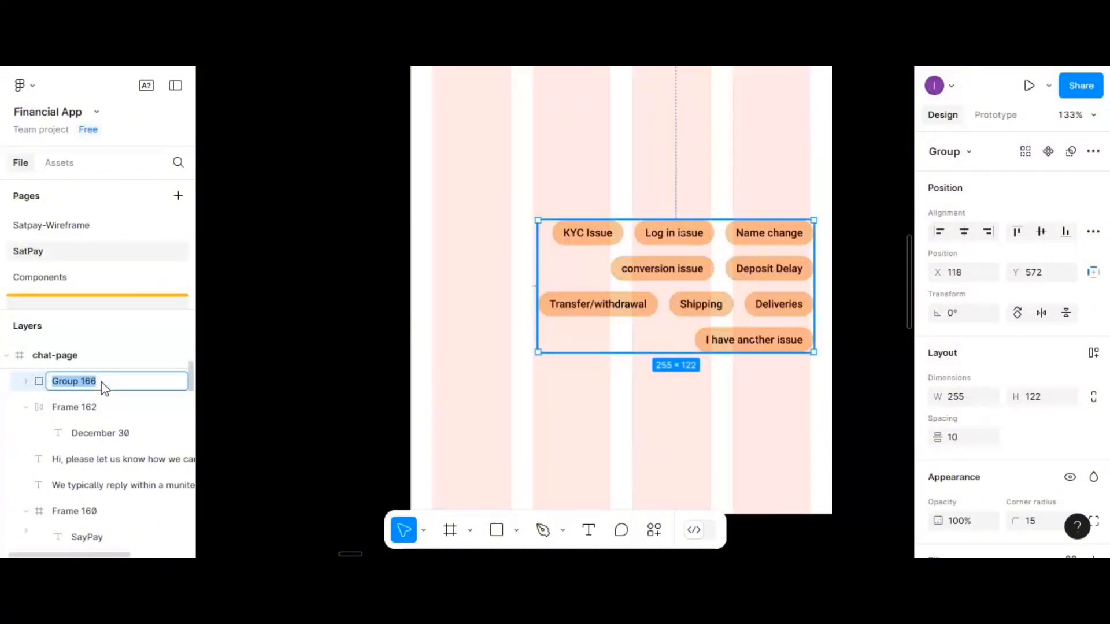
{"action": "type", "text": "compl"}
{"action": "key", "text": "BackSpace"}
{"action": "key", "text": "BackSpace"}
{"action": "key", "text": "BackSpace"}
{"action": "key", "text": "BackSpace"}
{"action": "type", "text": "c"}
{"action": "key", "text": "BackSpace"}
{"action": "key", "text": "BackSpace"}
{"action": "type", "text": "chat list"}
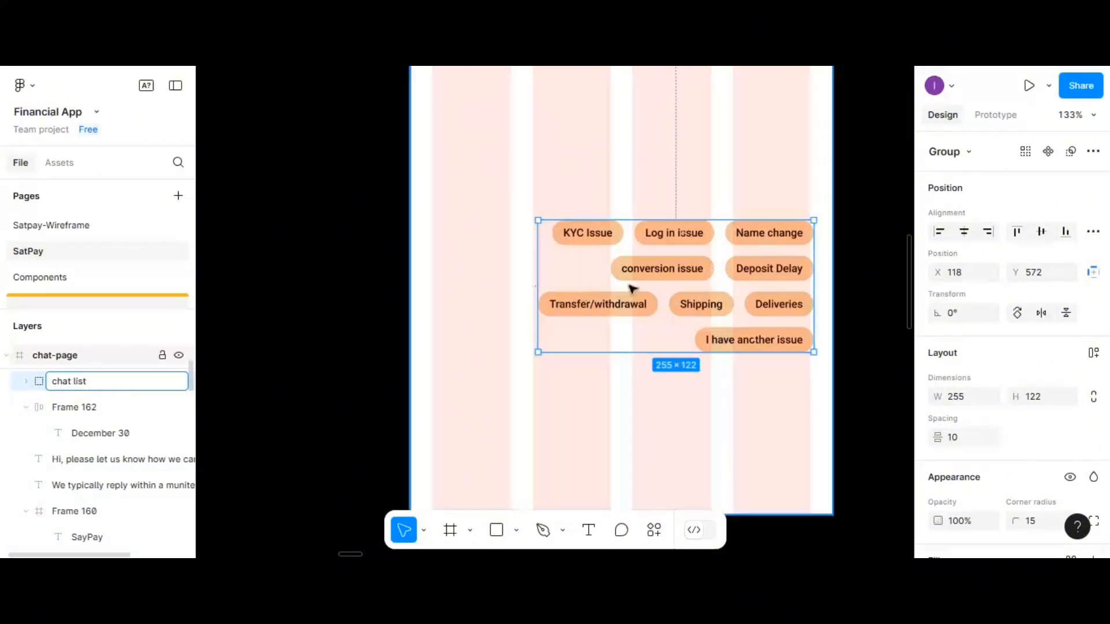
Align the vertical centres of the small SP avatar and the greeting text, and group them together with the "Bot. Just now" caption
{"action": "scroll", "coordinate": [629, 287], "scroll_direction": "down", "scroll_amount": 3}
{"action": "scroll", "coordinate": [629, 288], "scroll_direction": "up", "scroll_amount": 3}
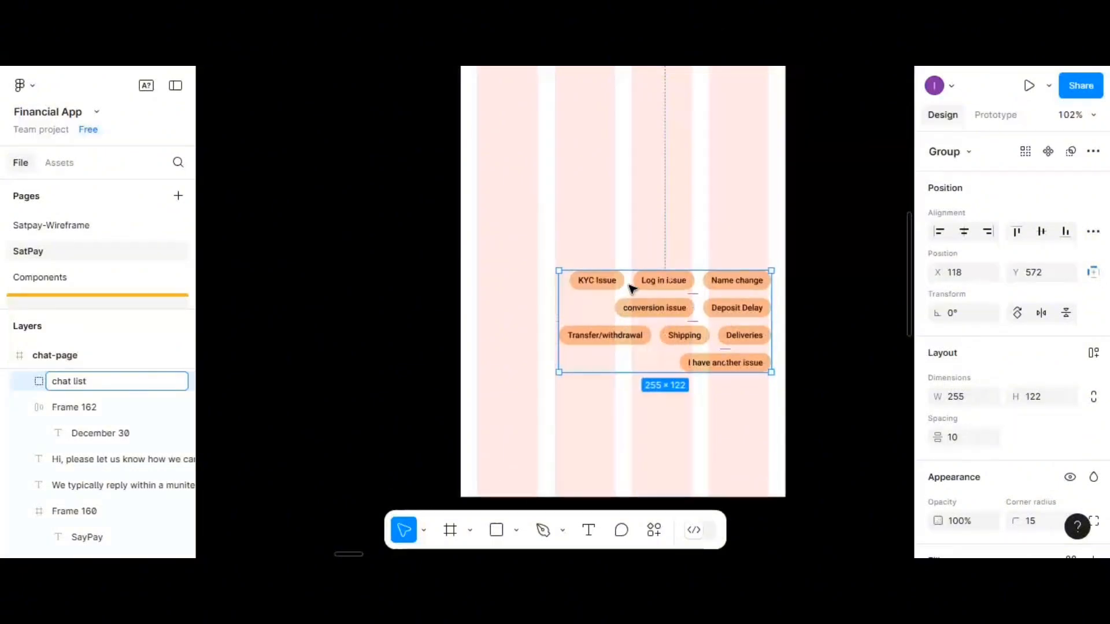
{"action": "scroll", "coordinate": [631, 288], "scroll_direction": "down", "scroll_amount": 2}
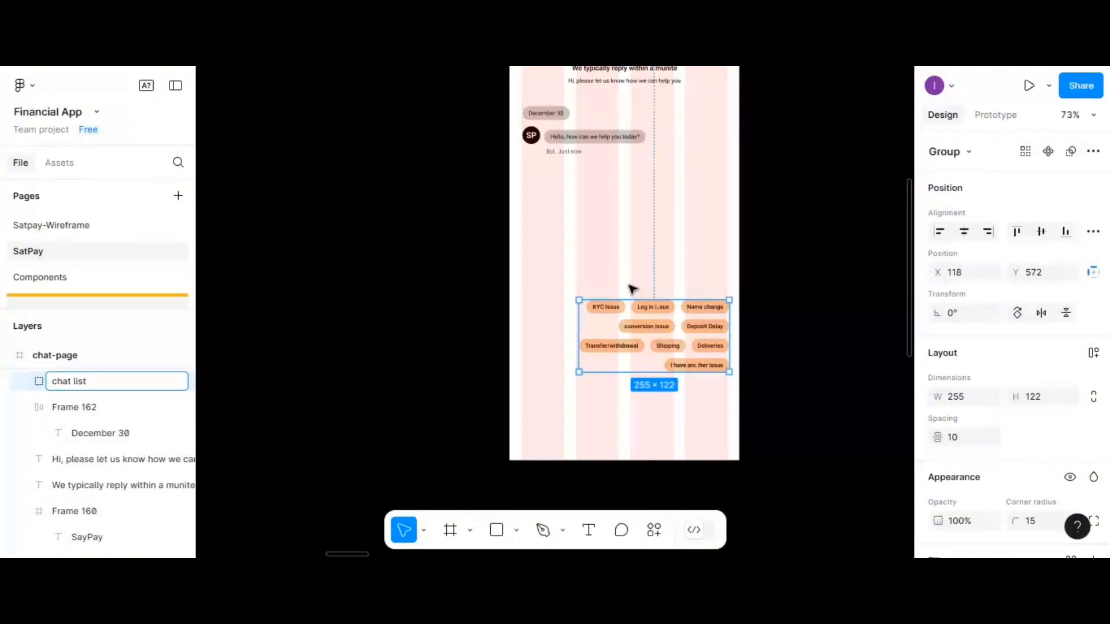
{"action": "scroll", "coordinate": [632, 288], "scroll_direction": "up", "scroll_amount": 1}
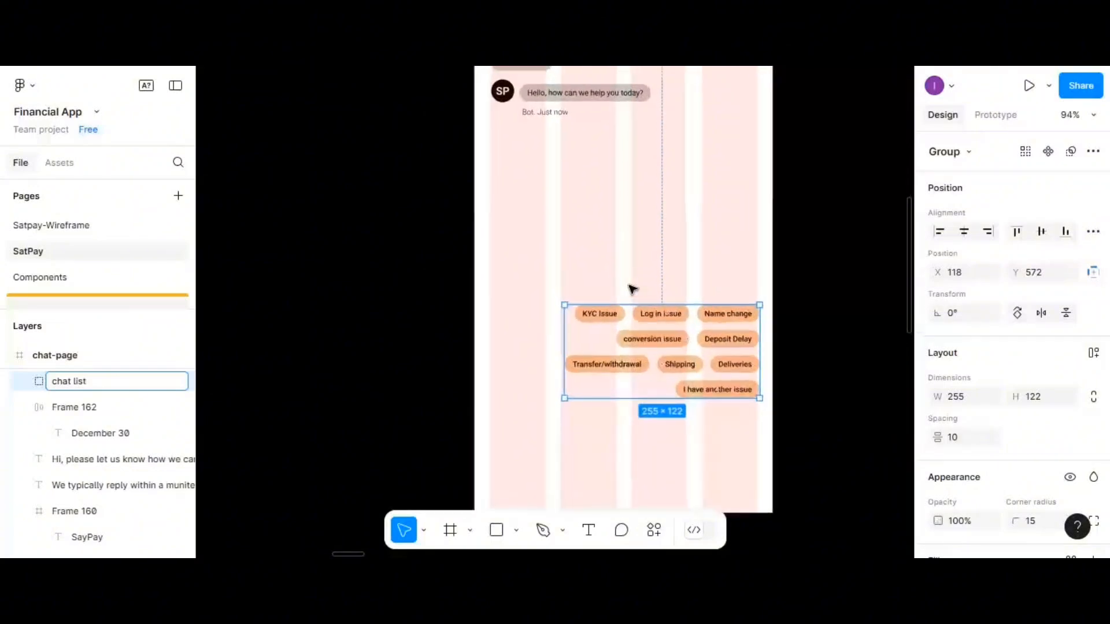
{"action": "scroll", "coordinate": [632, 287], "scroll_direction": "down", "scroll_amount": 1}
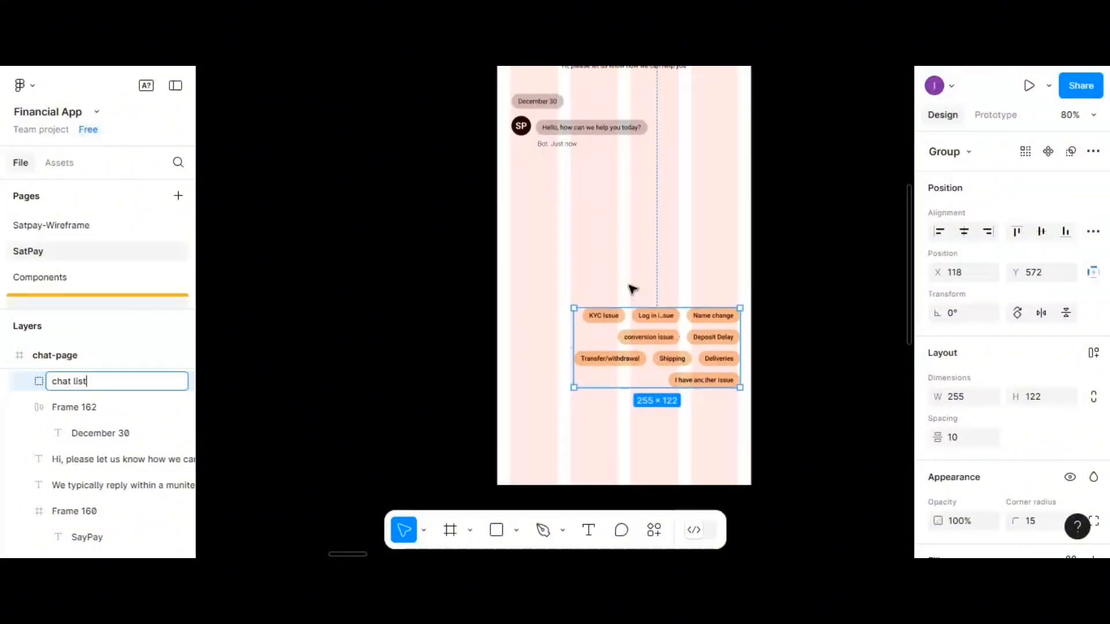
{"action": "scroll", "coordinate": [632, 288], "scroll_direction": "up", "scroll_amount": 5}
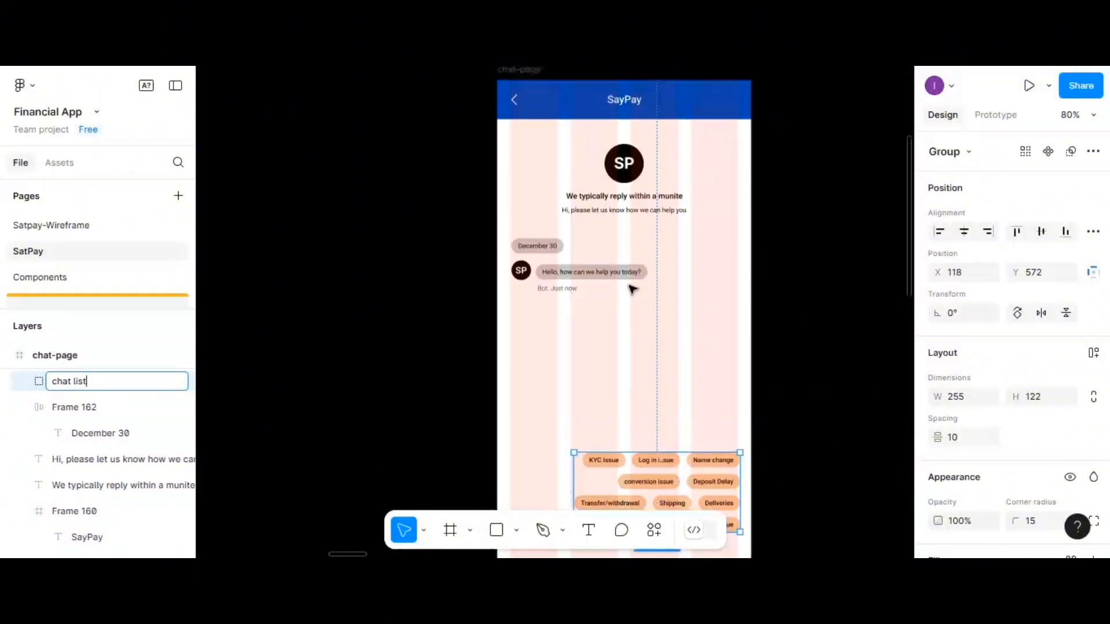
{"action": "scroll", "coordinate": [632, 288], "scroll_direction": "up", "scroll_amount": 1}
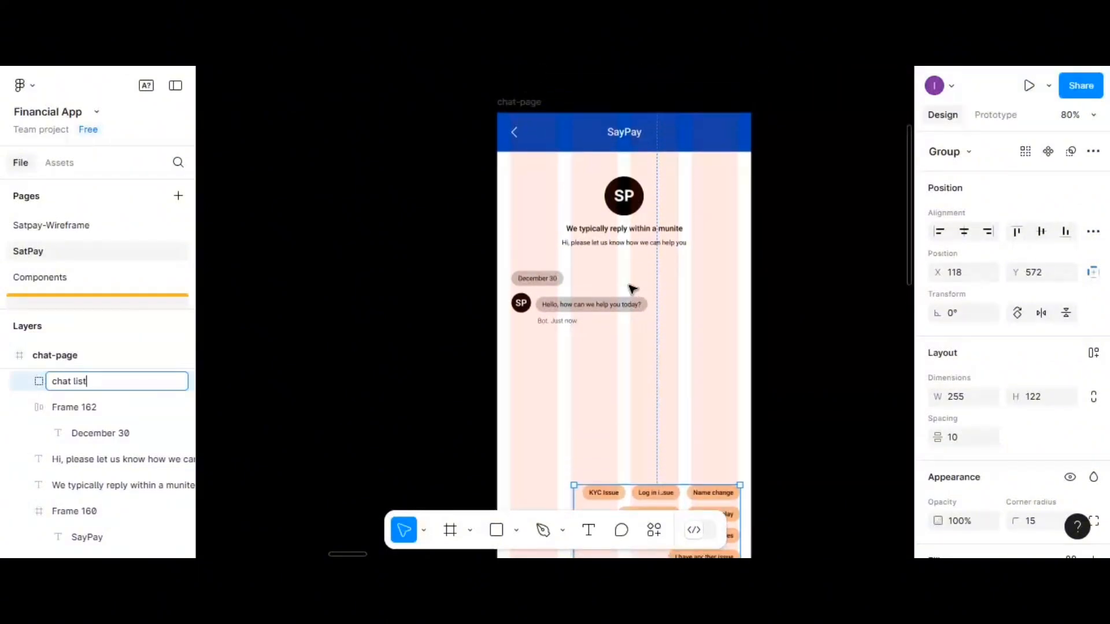
{"action": "left_click", "coordinate": [523, 302]}
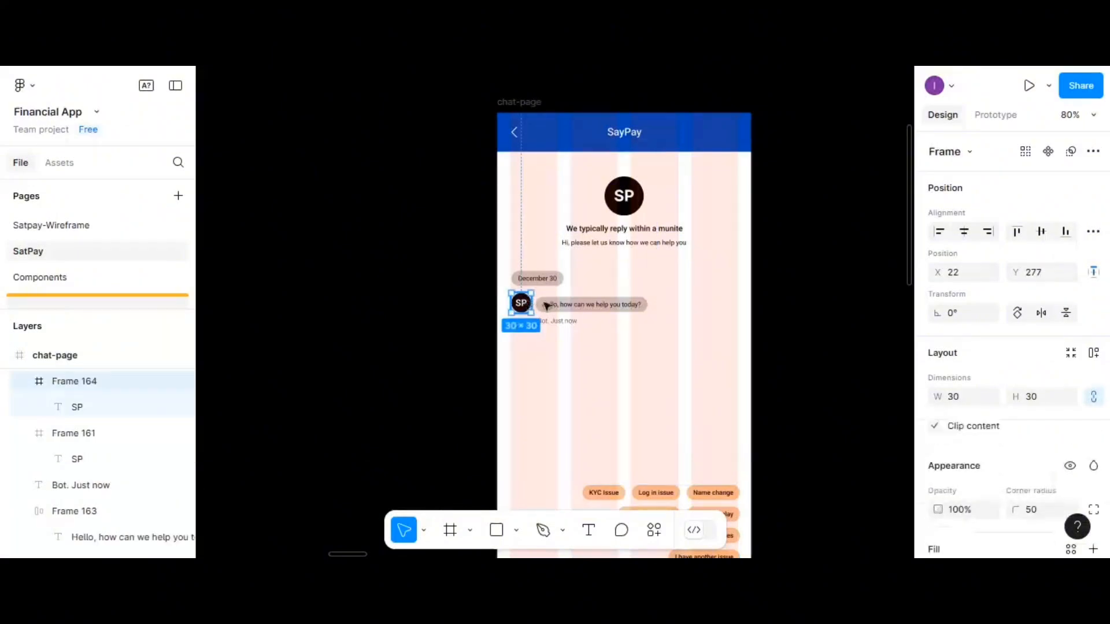
{"action": "double_click", "coordinate": [580, 306]}
{"action": "left_click", "coordinate": [524, 305], "text": "shift"}
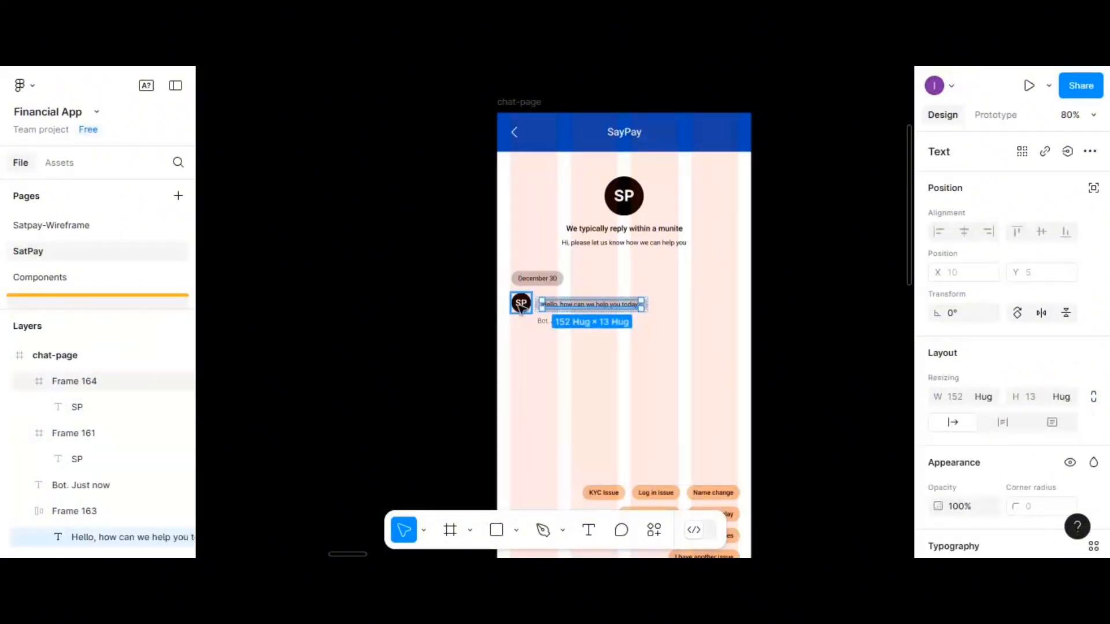
{"action": "left_click", "coordinate": [1042, 234]}
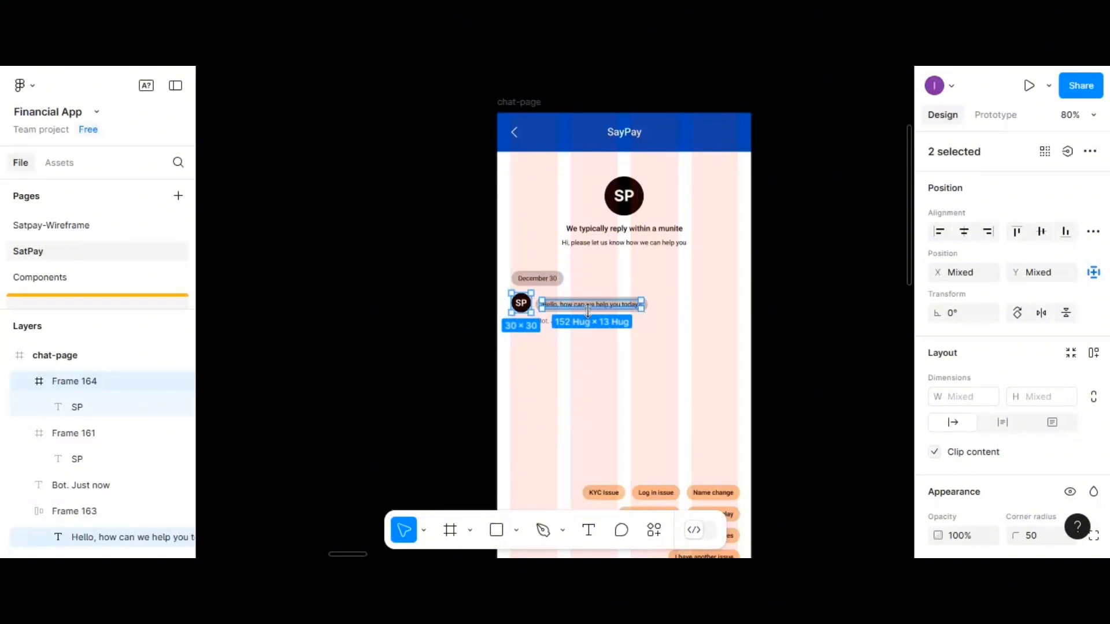
{"action": "key", "text": "ctrl+g"}
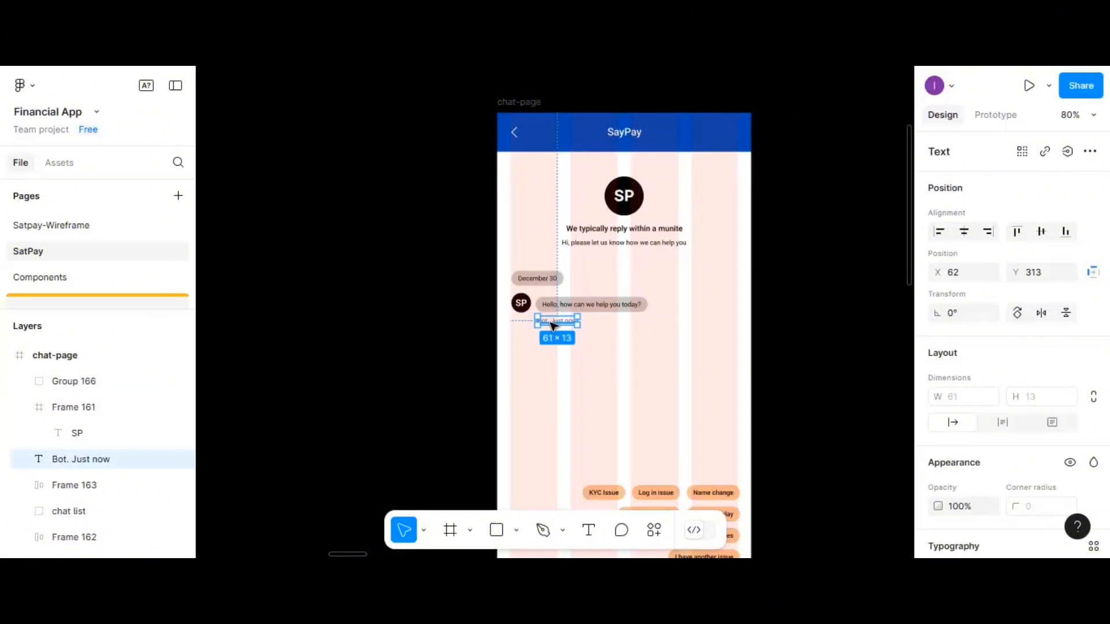
{"action": "left_click", "coordinate": [554, 324], "text": "shift"}
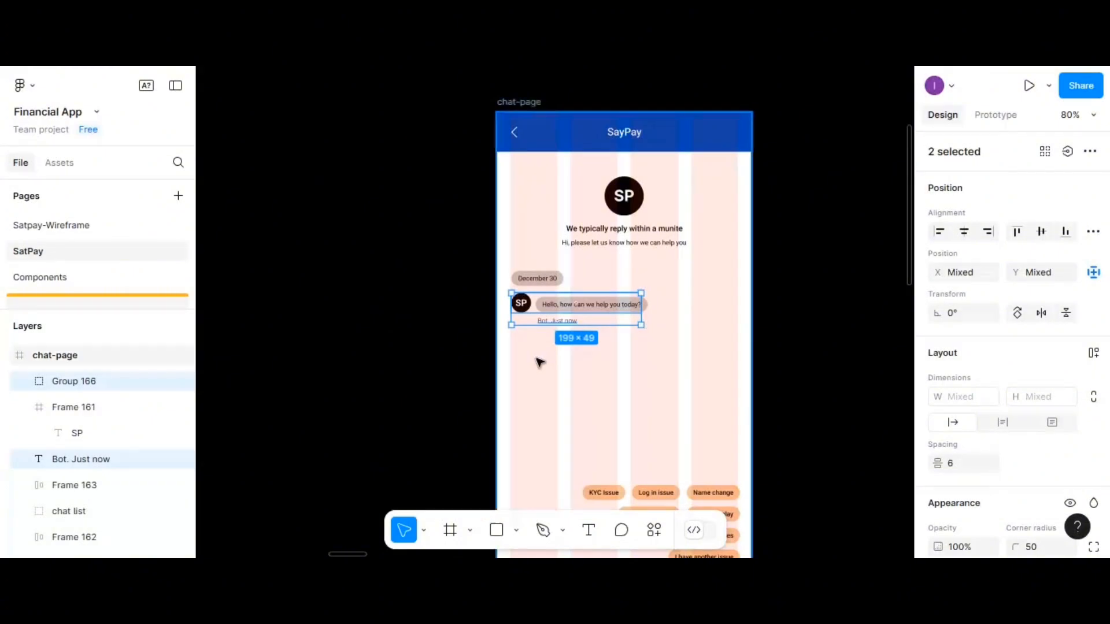
{"action": "key", "text": "ctrl+g"}
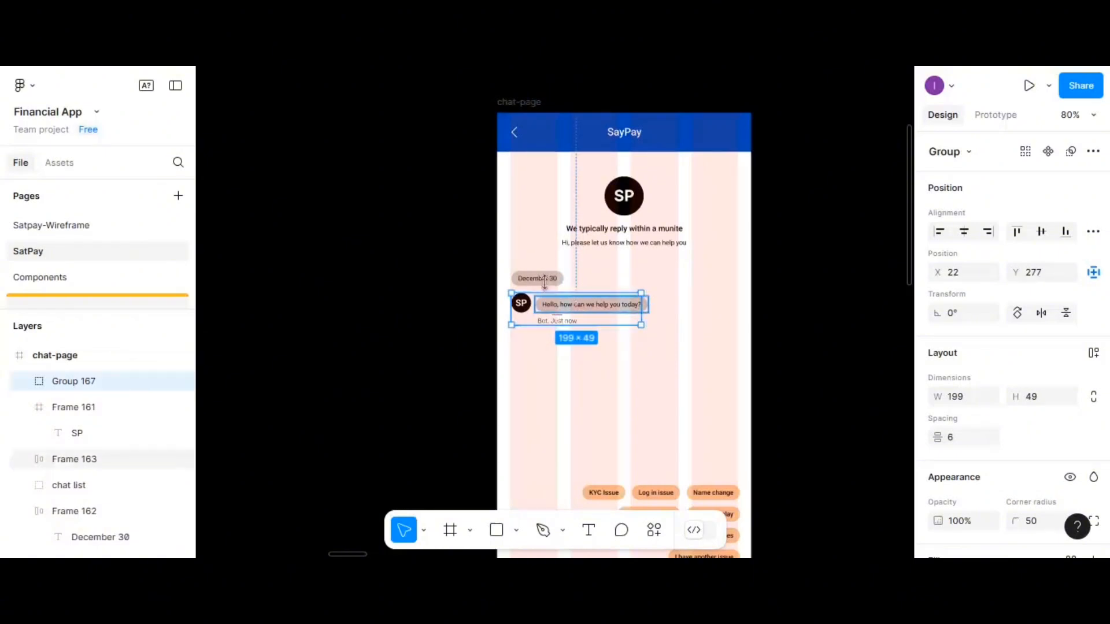
Set the spacing between the December 30 pill and the bot message group to 10 and group the two
{"action": "left_click", "coordinate": [547, 281], "text": "shift"}
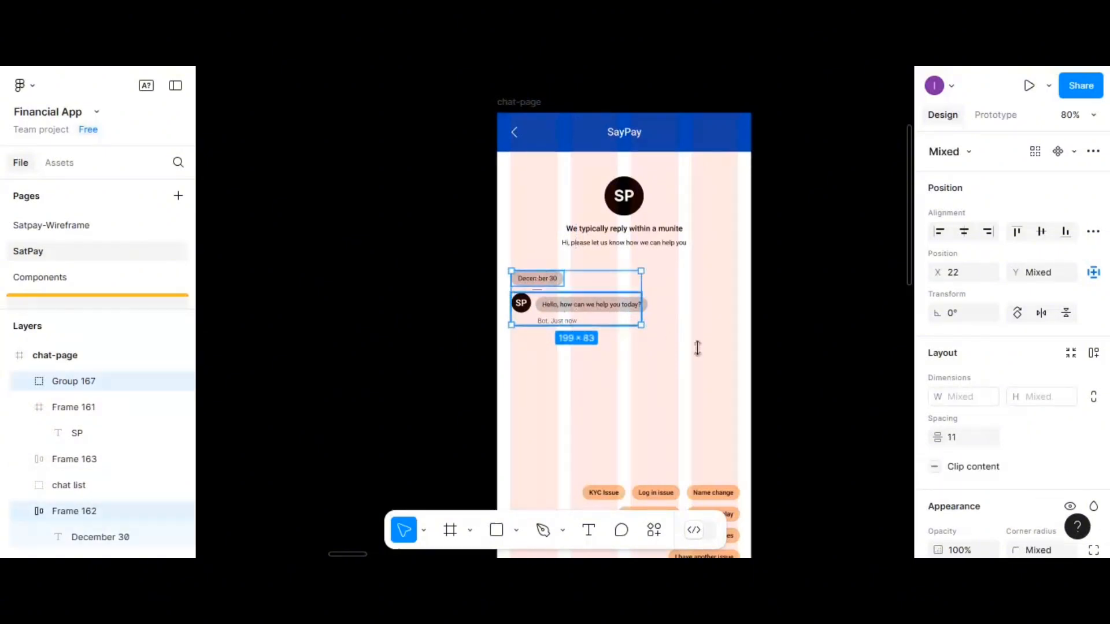
{"action": "left_click", "coordinate": [959, 437]}
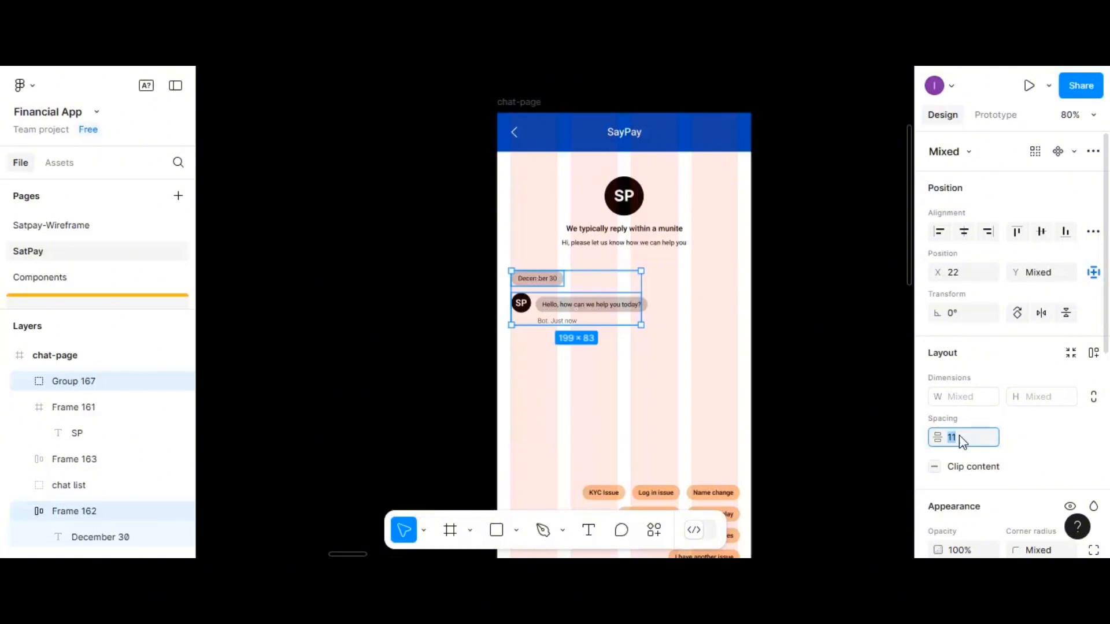
{"action": "key", "text": "Return"}
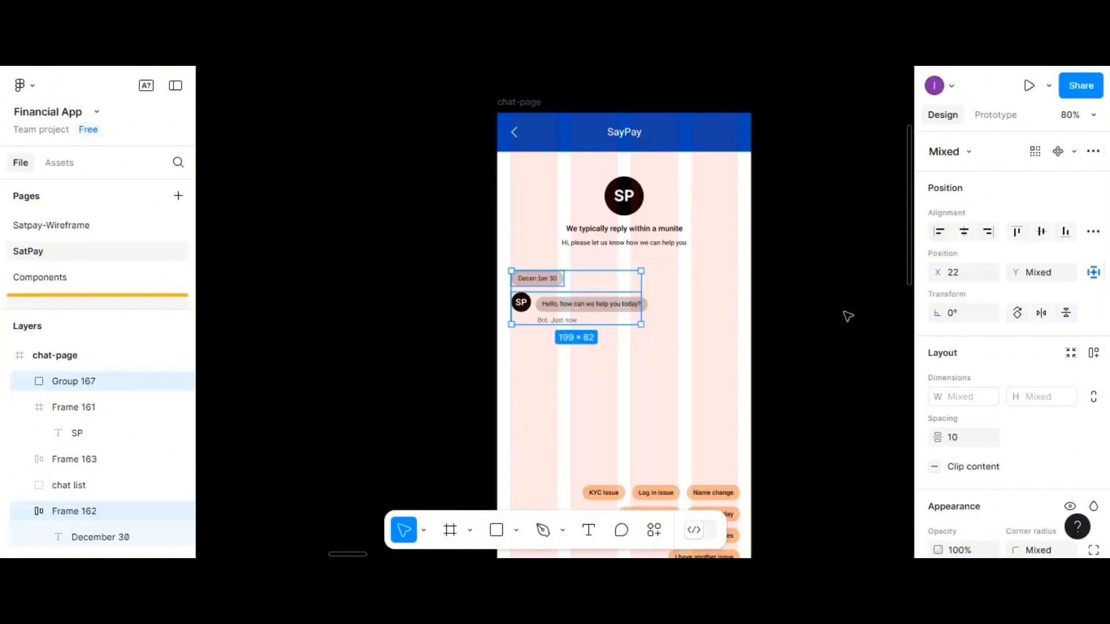
{"action": "key", "text": "ctrl+g"}
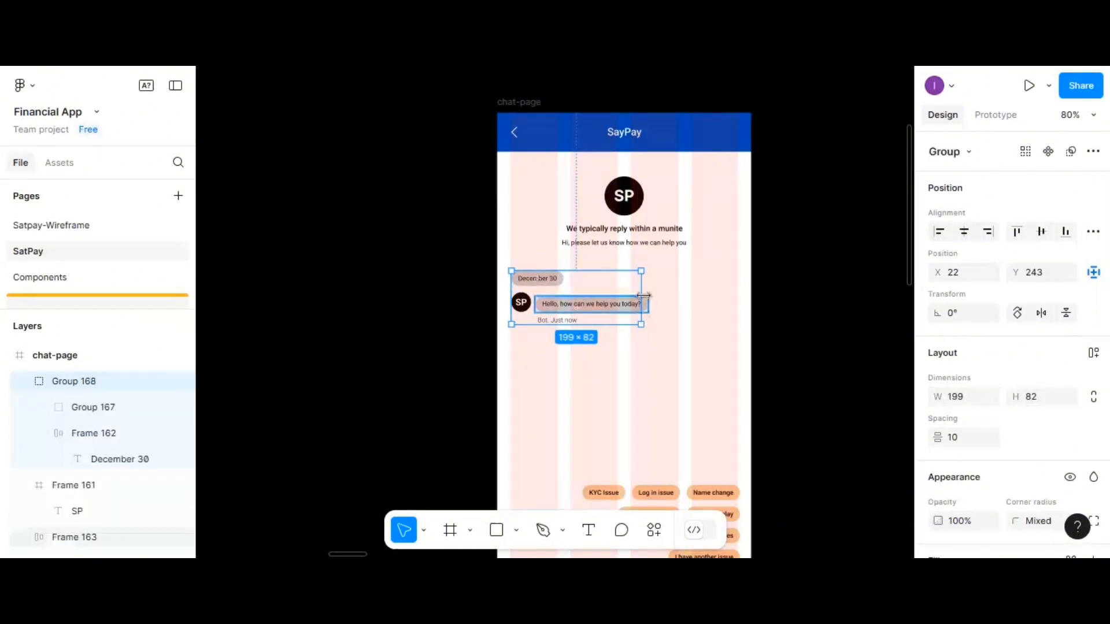
Distribute the vertical spacing of the large SP avatar and the two intro text lines beneath it, and group them
{"action": "left_click", "coordinate": [636, 194]}
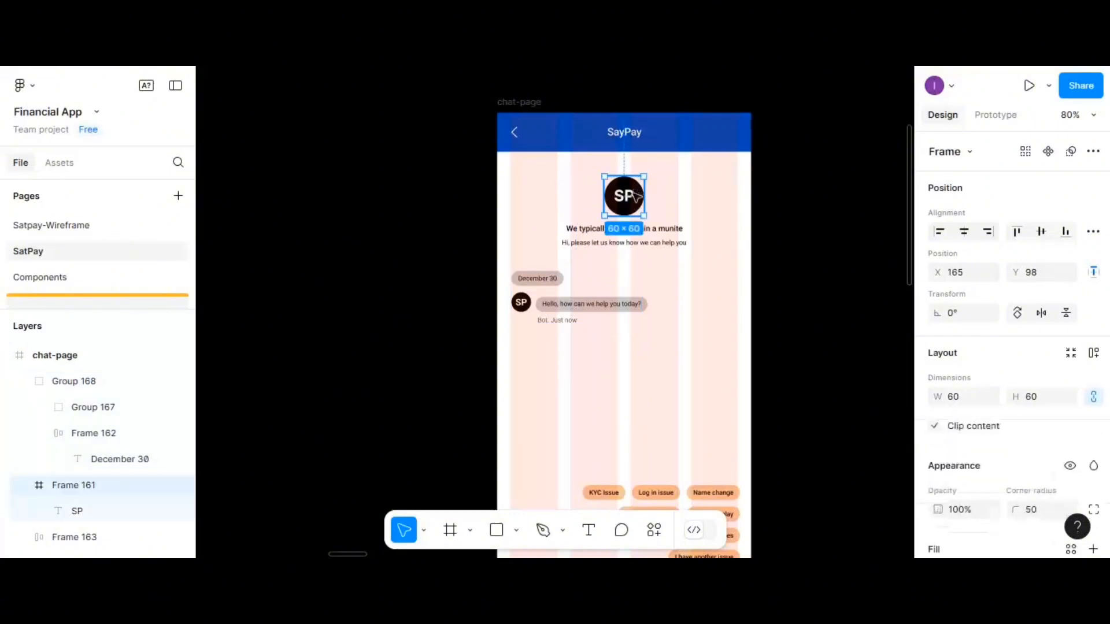
{"action": "left_click", "coordinate": [659, 230], "text": "shift"}
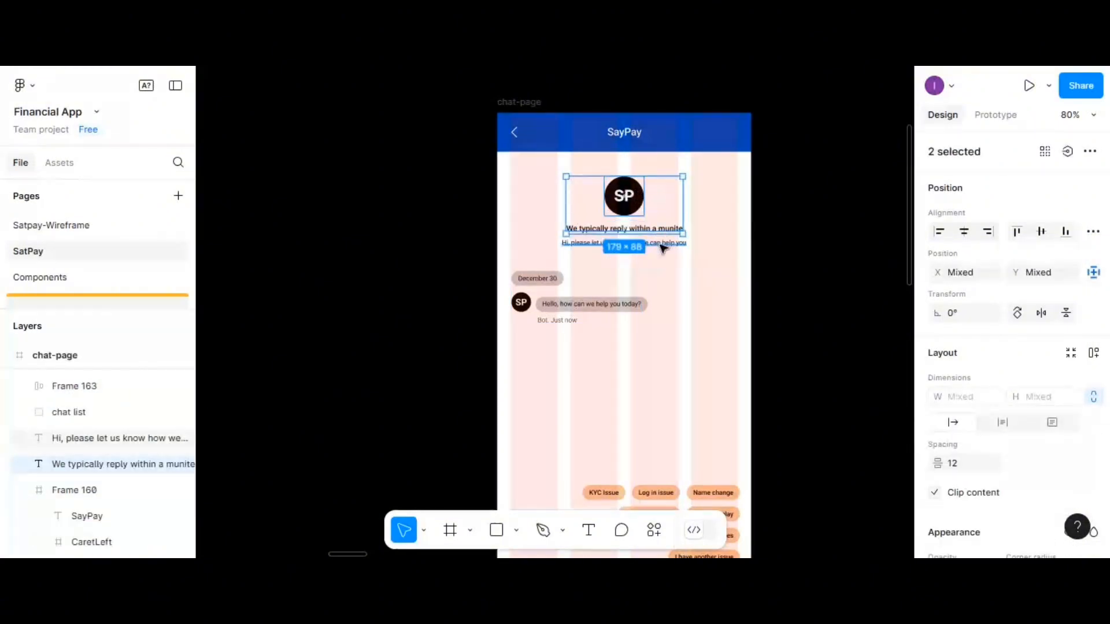
{"action": "left_click", "coordinate": [660, 243], "text": "shift"}
{"action": "left_click", "coordinate": [1093, 234]}
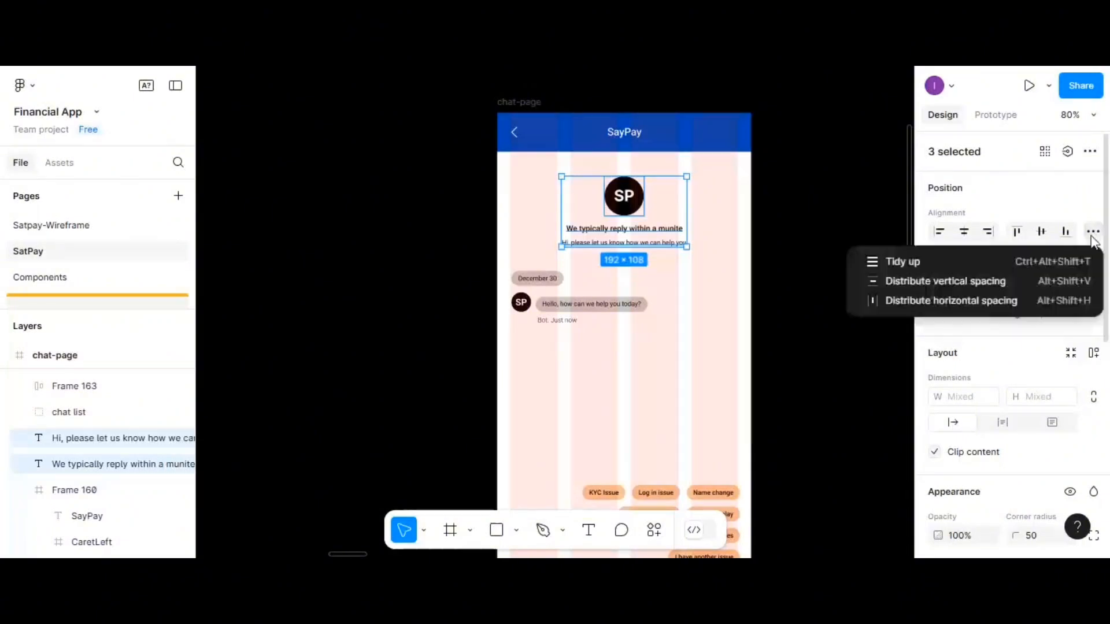
{"action": "left_click", "coordinate": [1006, 277]}
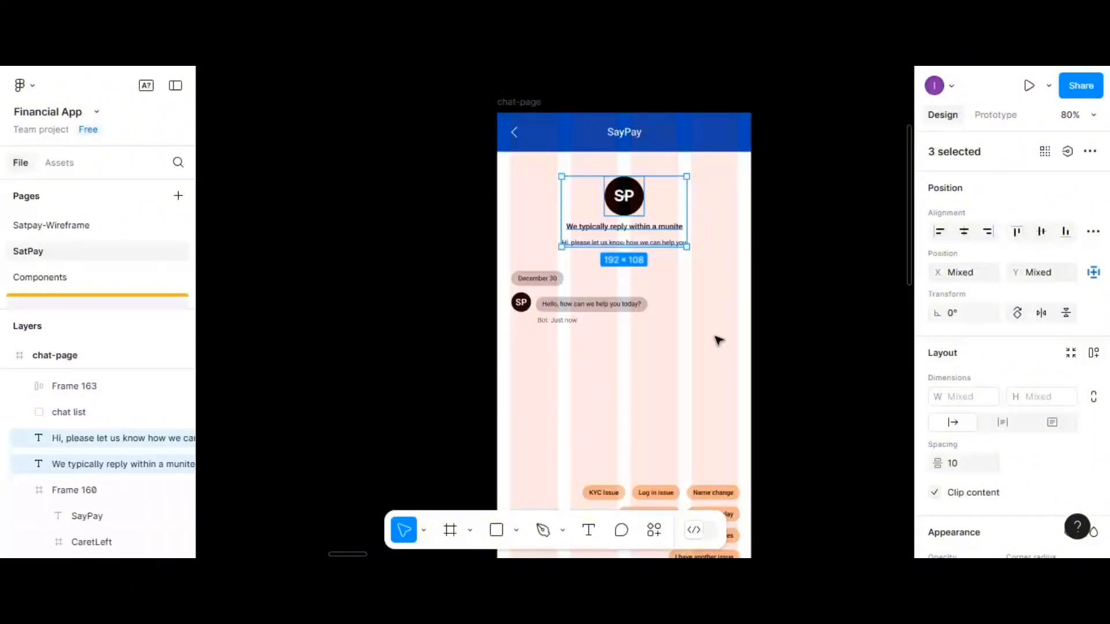
{"action": "key", "text": "ctrl+g"}
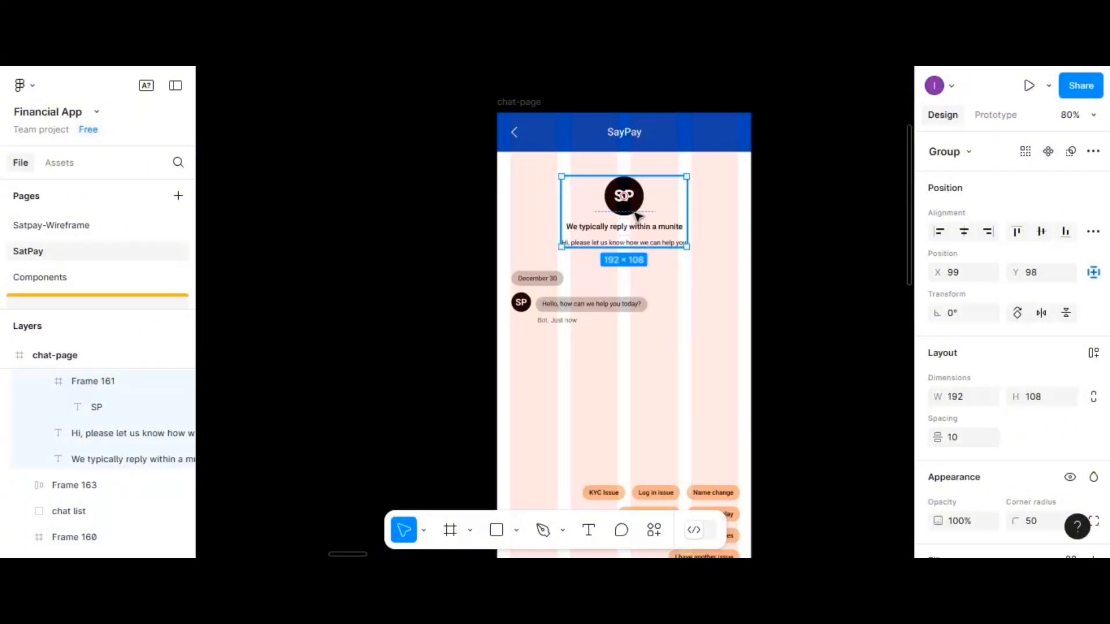
Move the large avatar and intro text group up towards the blue SayPay header and set the spacing between them to 15
{"action": "left_click_drag", "start_coordinate": [634, 206], "coordinate": [634, 196]}
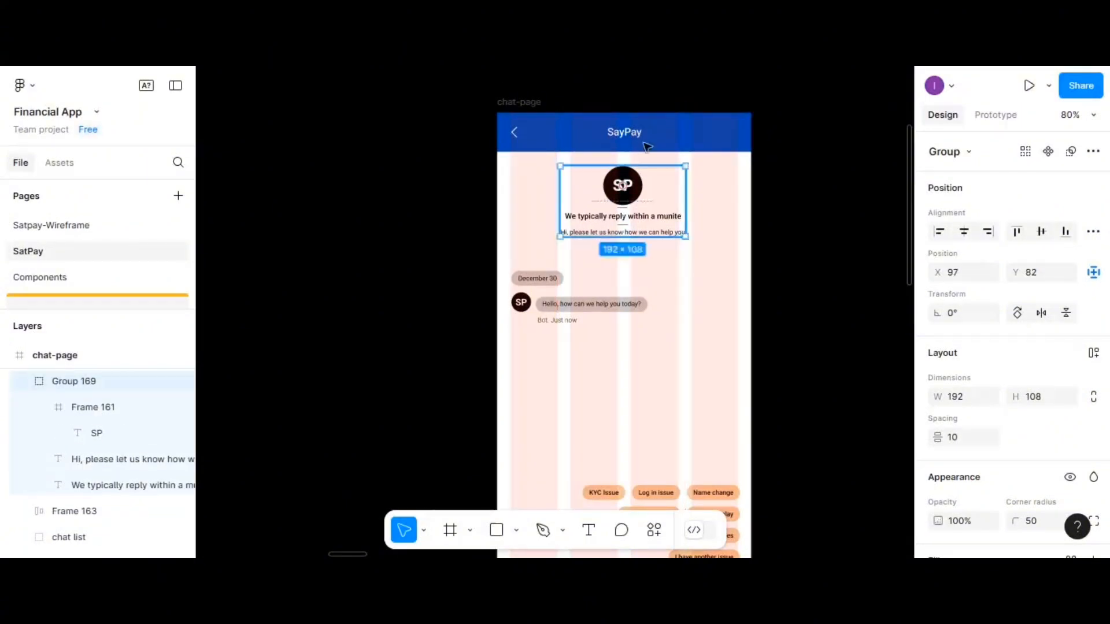
{"action": "left_click", "coordinate": [647, 145]}
{"action": "left_click", "coordinate": [639, 176], "text": "shift"}
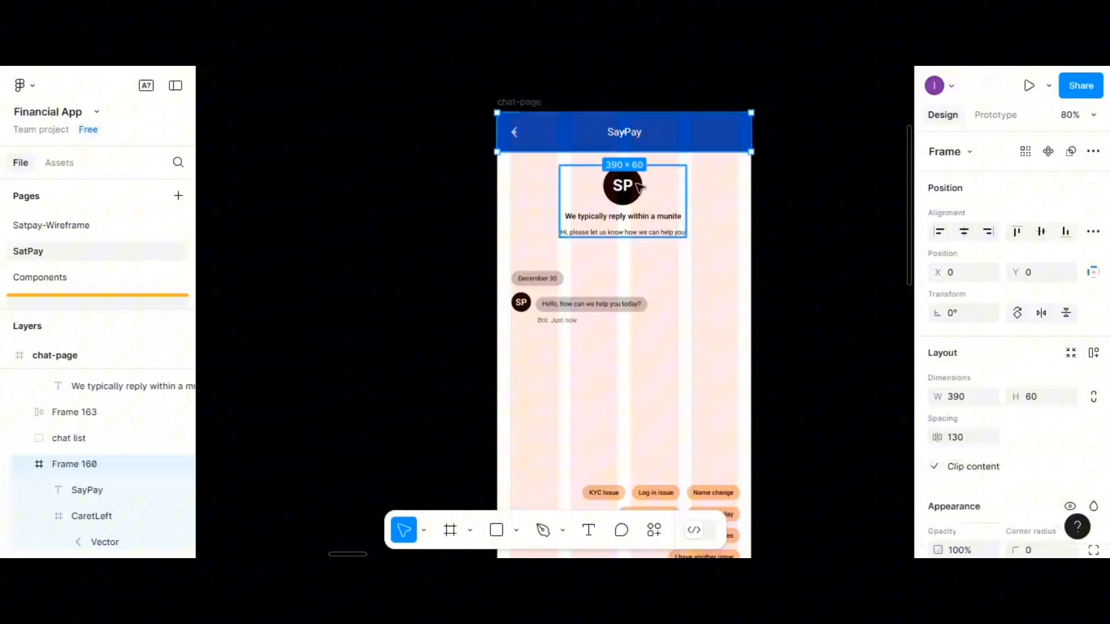
{"action": "left_click", "coordinate": [1092, 231]}
{"action": "left_click", "coordinate": [1002, 279]}
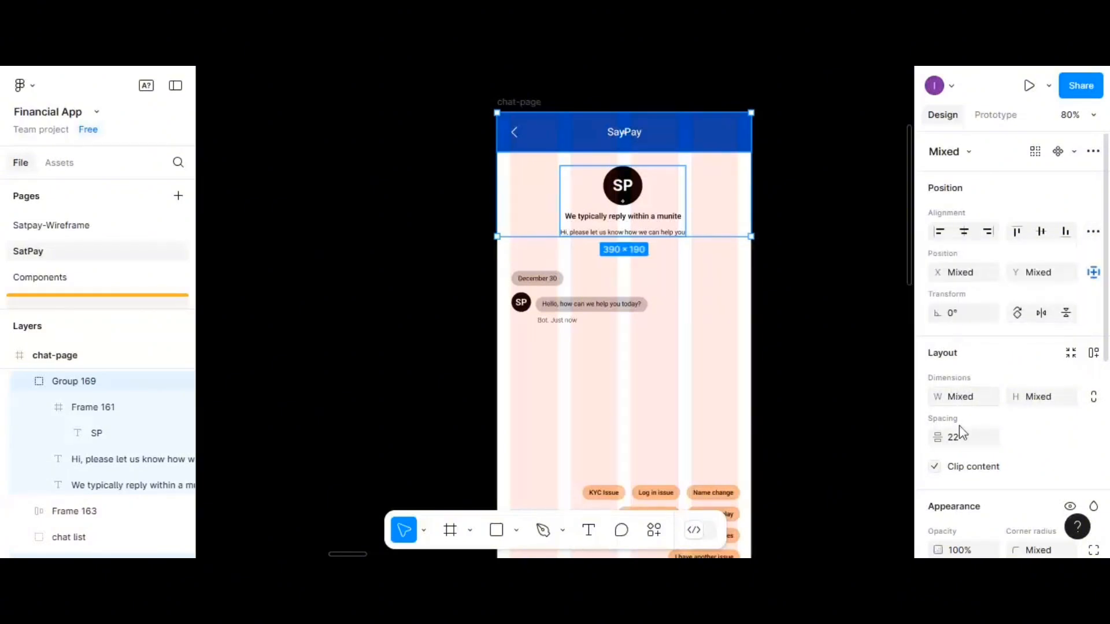
{"action": "left_click", "coordinate": [964, 439]}
{"action": "key", "text": "Return"}
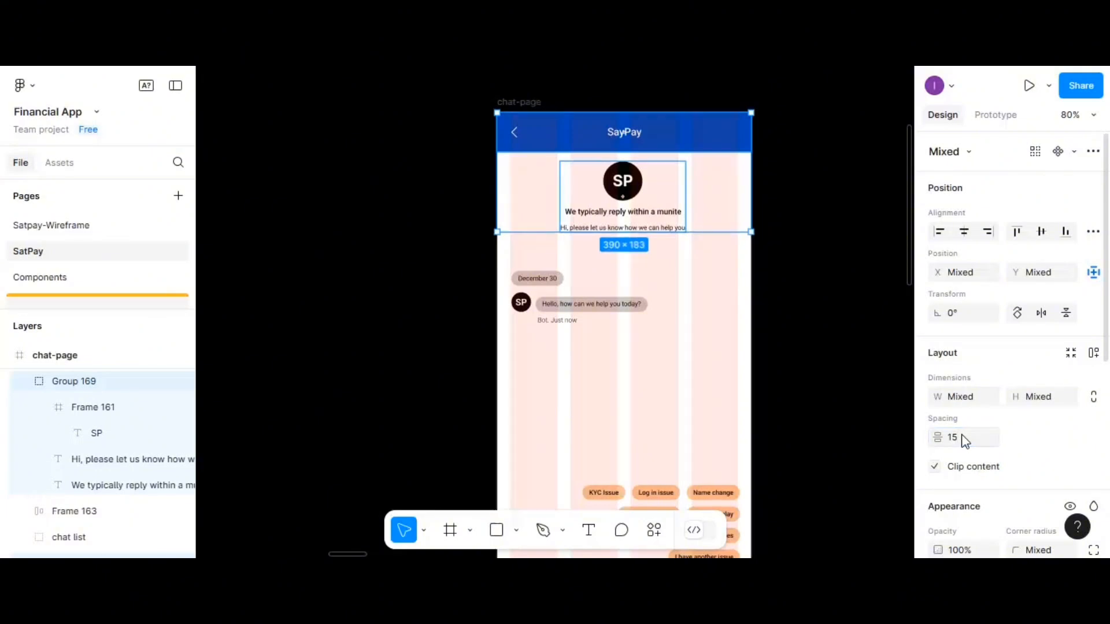
Move the December 30 label and greeting message up together, closer to the intro text
{"action": "left_click", "coordinate": [566, 292]}
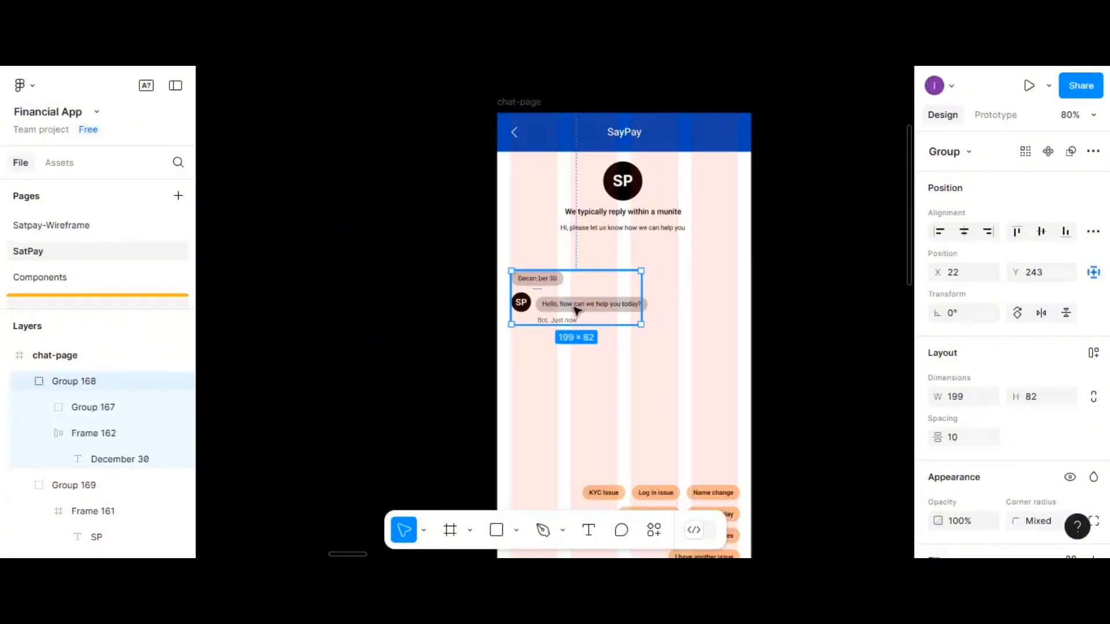
{"action": "left_click_drag", "start_coordinate": [576, 311], "coordinate": [576, 303]}
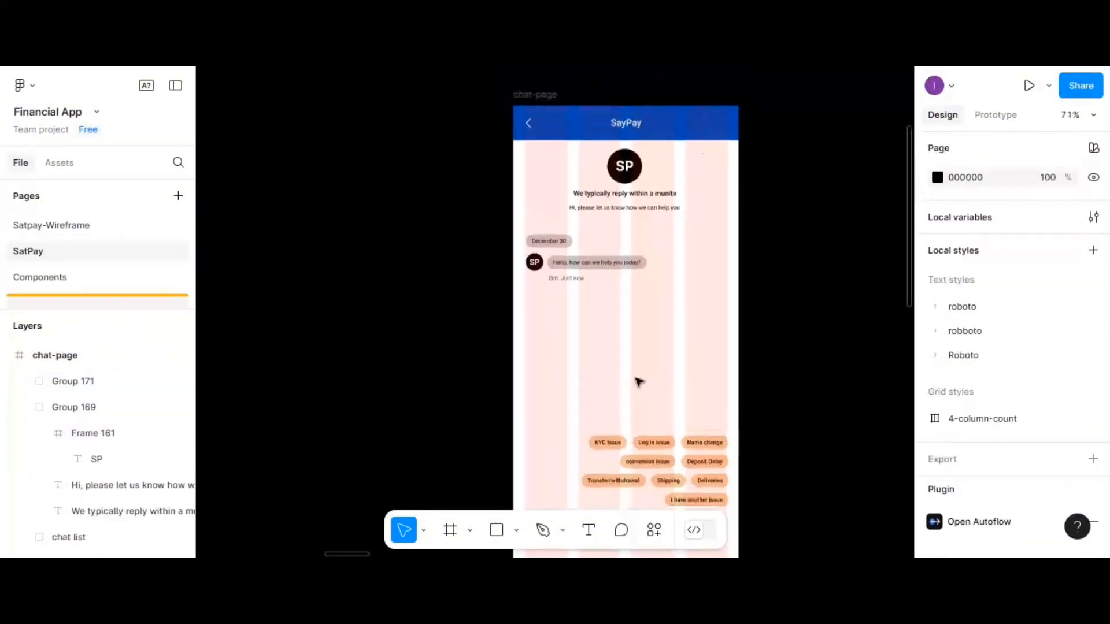
{"action": "scroll", "coordinate": [639, 382], "scroll_direction": "down", "scroll_amount": 2}
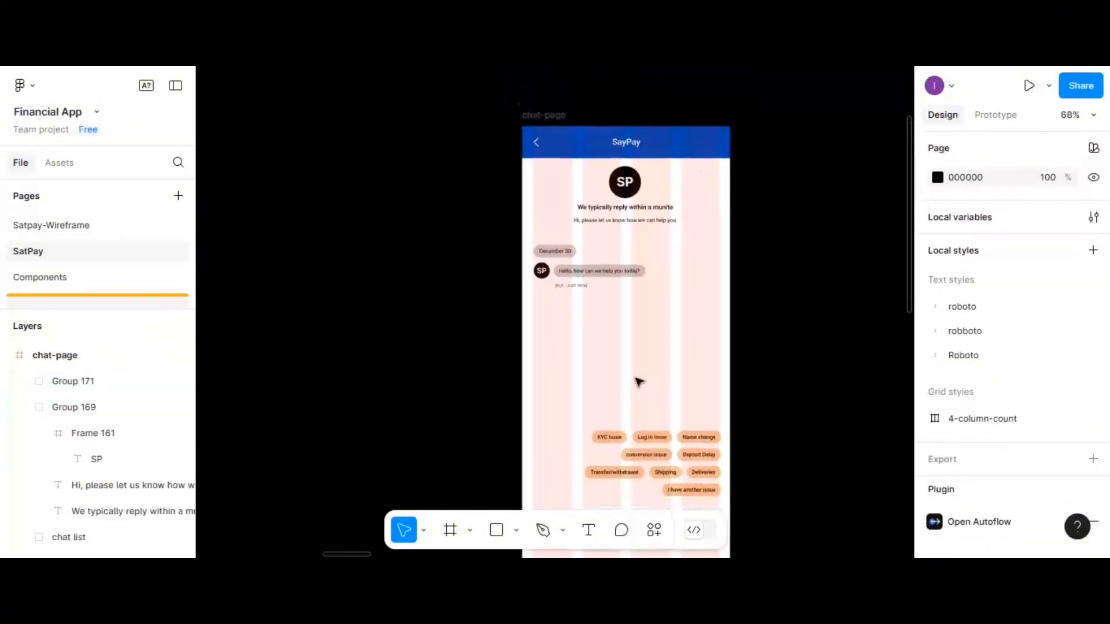
{"action": "scroll", "coordinate": [639, 382], "scroll_direction": "down", "scroll_amount": 1}
{"action": "scroll", "coordinate": [639, 382], "scroll_direction": "down", "scroll_amount": 1}
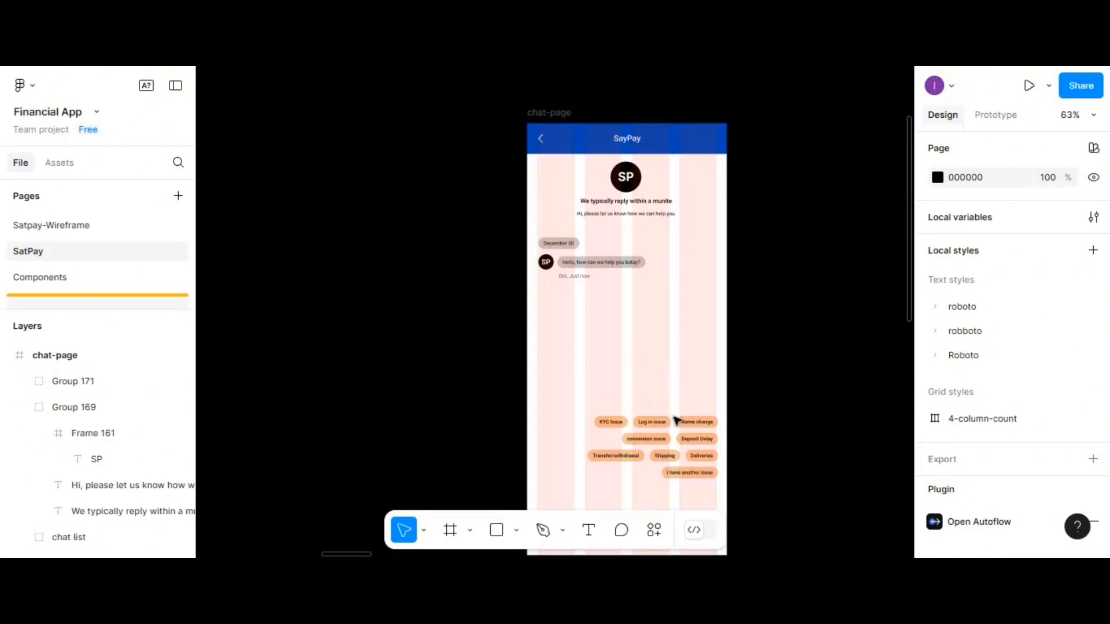
Move the support topic pills group lower on the chat page and set its Y position to 612
{"action": "scroll", "coordinate": [677, 419], "scroll_direction": "down", "scroll_amount": 5}
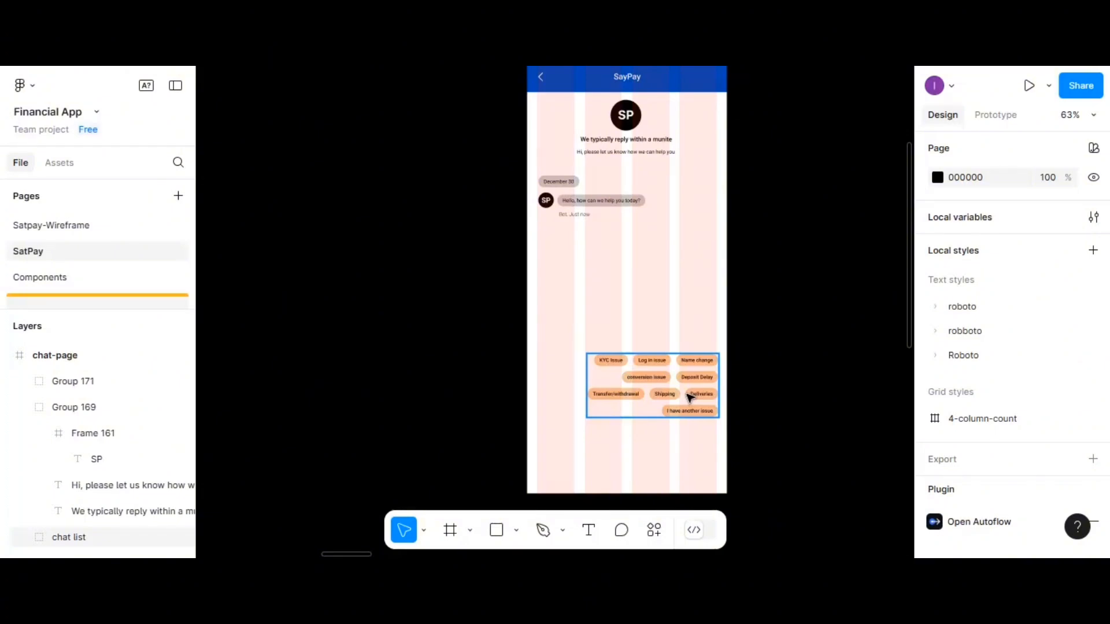
{"action": "mouse_move", "coordinate": [690, 396]}
{"action": "left_mouse_down"}
{"action": "mouse_move", "coordinate": [692, 440]}
{"action": "mouse_move", "coordinate": [690, 417]}
{"action": "left_mouse_up"}
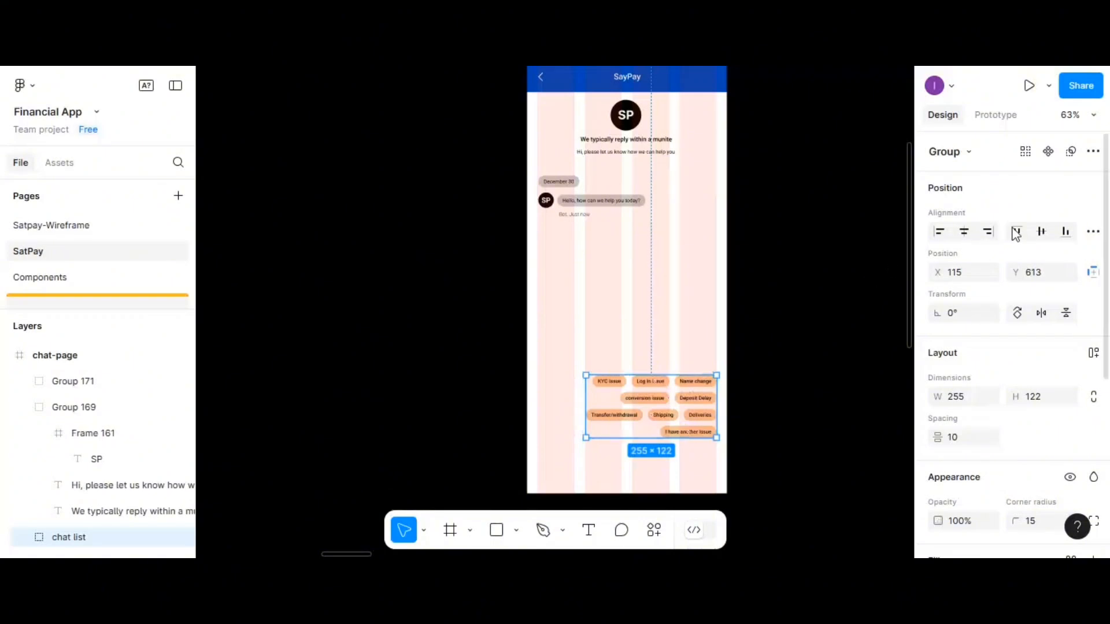
{"action": "left_click", "coordinate": [1045, 280]}
{"action": "key", "text": "Return"}
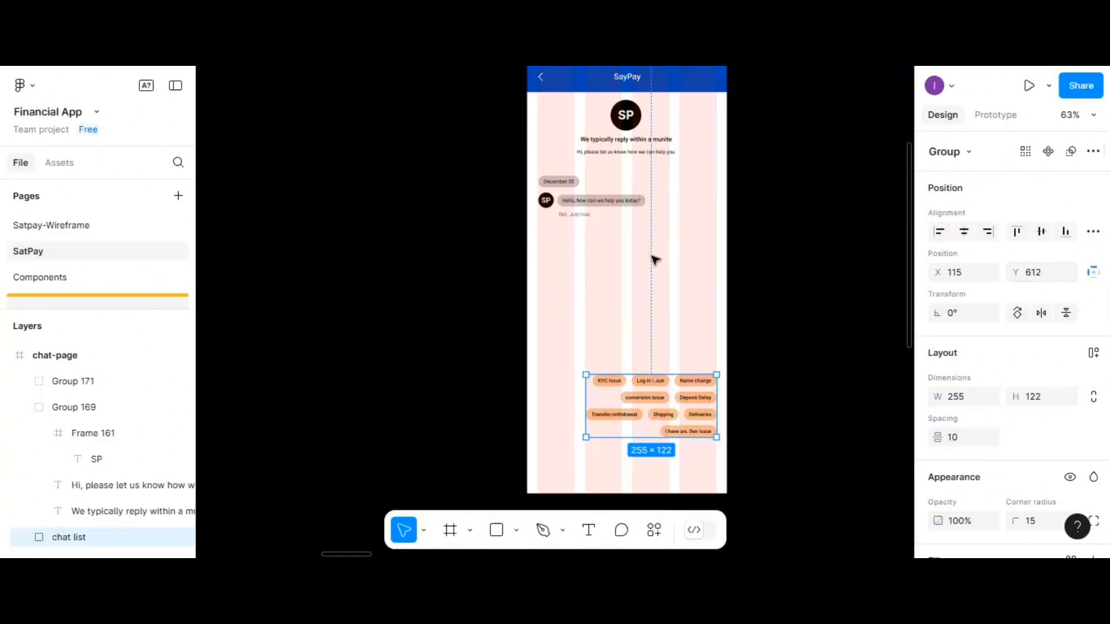
{"action": "left_click", "coordinate": [637, 279]}
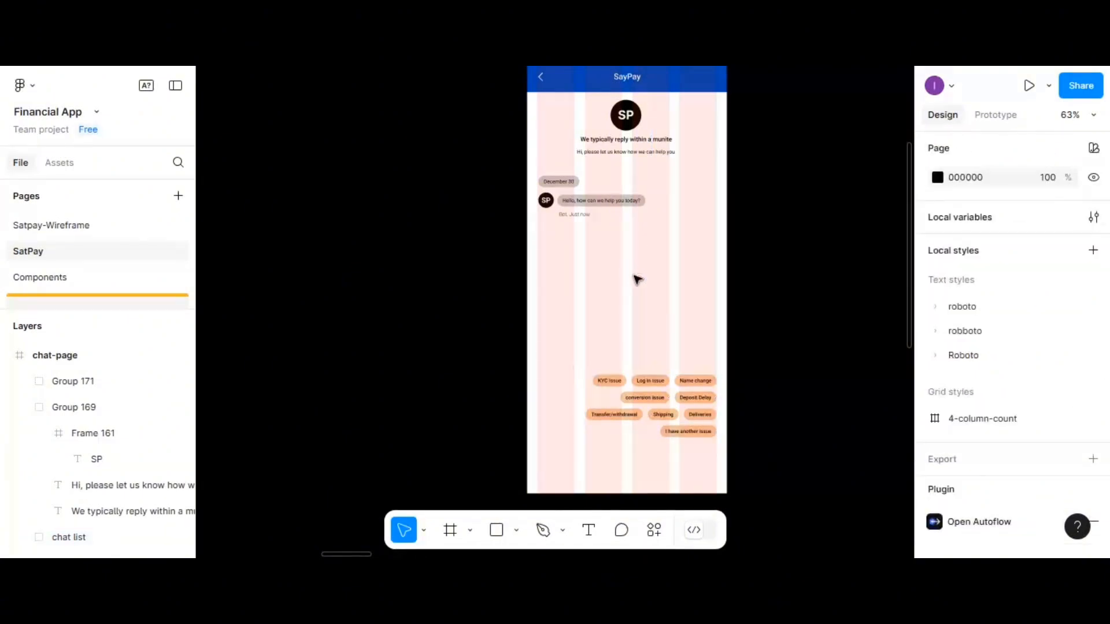
Move the chat-page frame up beside the Validation Screen1 frame, lining up their top edges
{"action": "scroll", "coordinate": [636, 280], "scroll_direction": "up", "scroll_amount": 1}
{"action": "scroll", "coordinate": [636, 280], "scroll_direction": "down", "scroll_amount": 2}
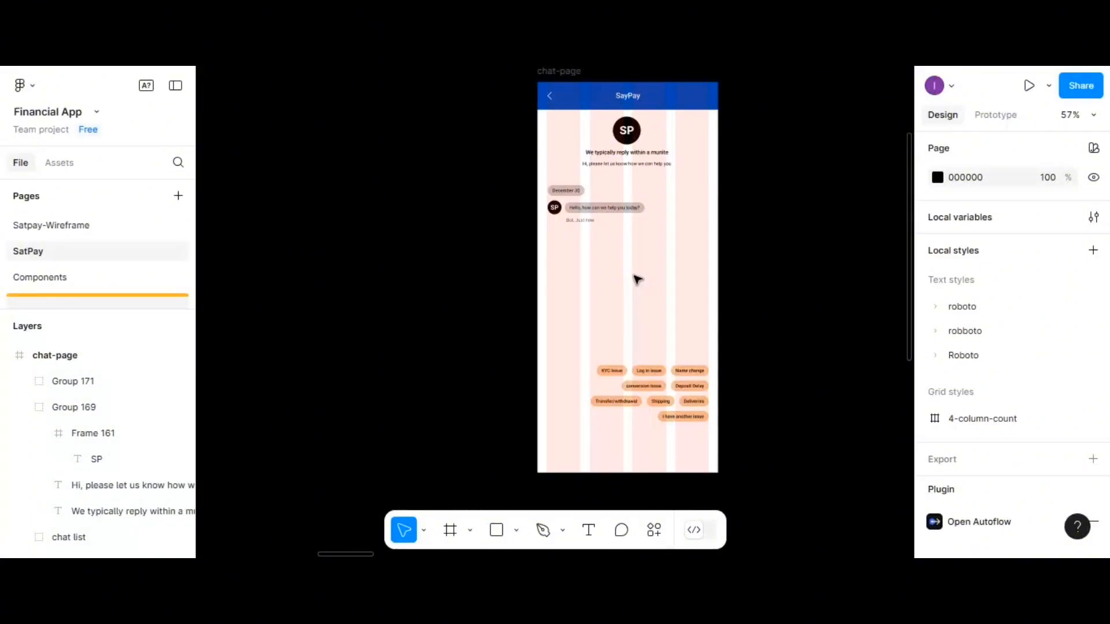
{"action": "scroll", "coordinate": [637, 279], "scroll_direction": "down", "scroll_amount": 1}
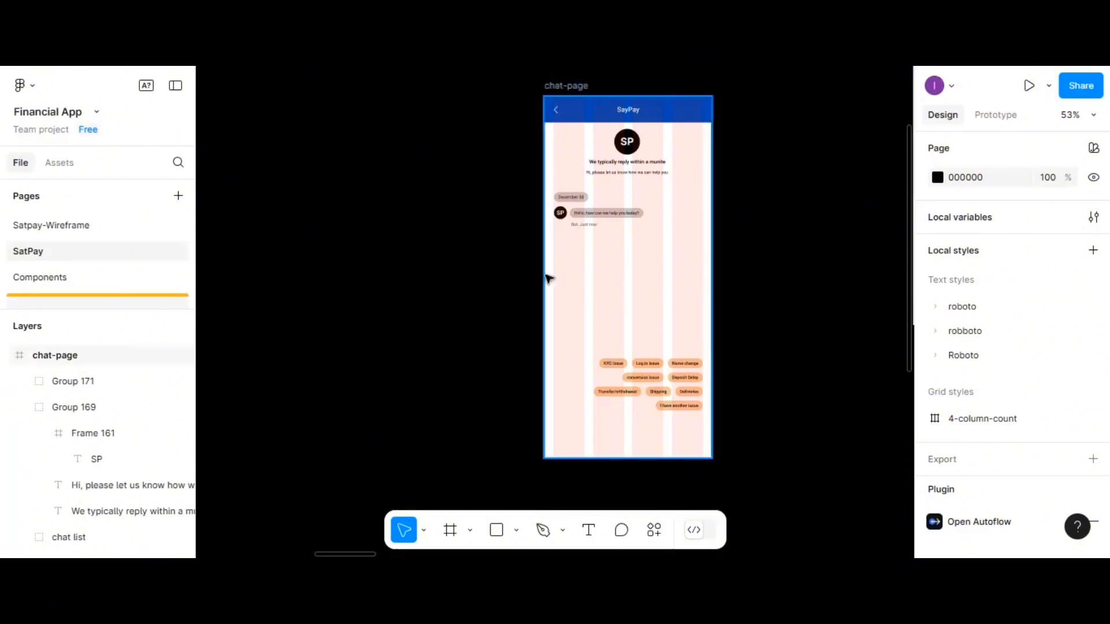
{"action": "scroll", "coordinate": [549, 280], "scroll_direction": "up", "scroll_amount": 1}
{"action": "scroll", "coordinate": [549, 280], "scroll_direction": "down", "scroll_amount": 5}
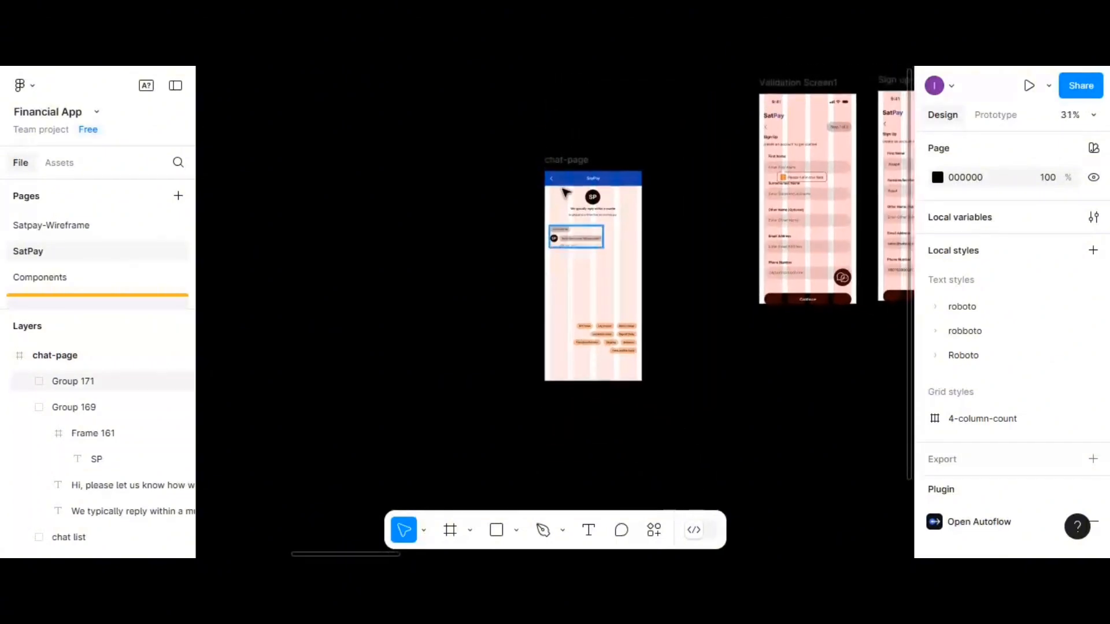
{"action": "left_click", "coordinate": [565, 162]}
{"action": "left_click_drag", "start_coordinate": [565, 162], "coordinate": [659, 85]}
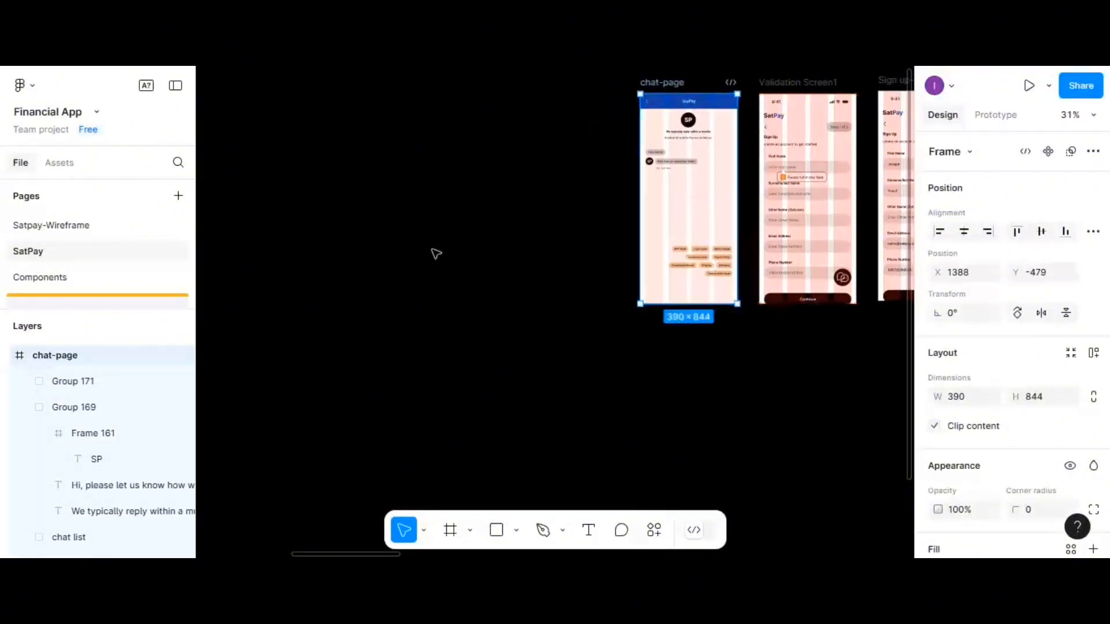
Select the Onboarding, Overview-overlay and Sign up-Screen1 frames together and move them right, towards the chat-page frame
{"action": "scroll", "coordinate": [412, 270], "scroll_direction": "left", "scroll_amount": 10}
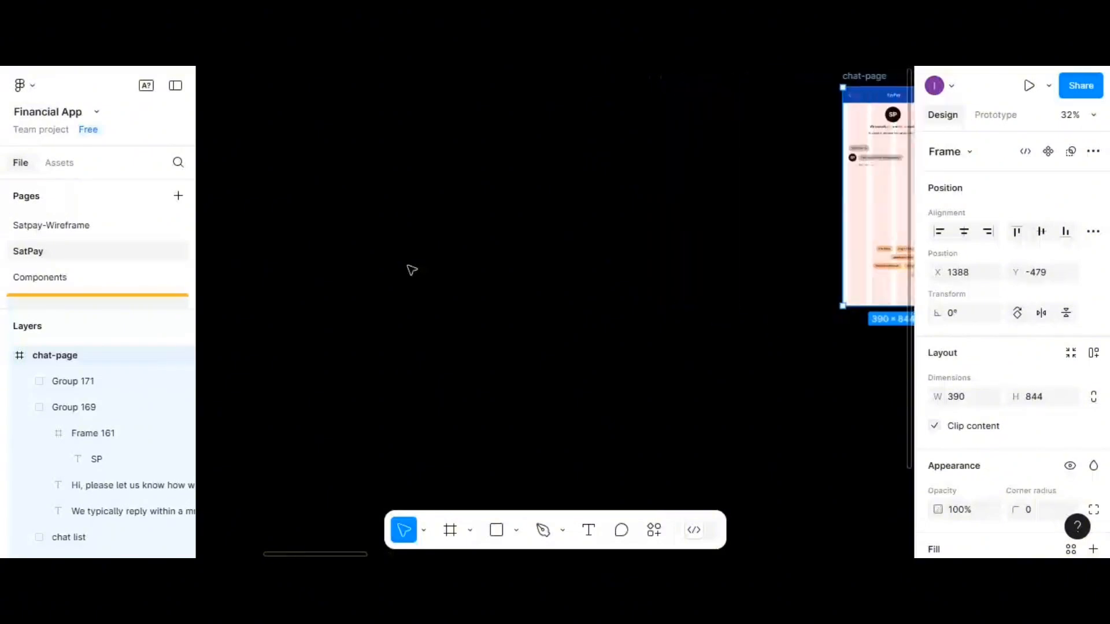
{"action": "scroll", "coordinate": [412, 272], "scroll_direction": "left", "scroll_amount": 6}
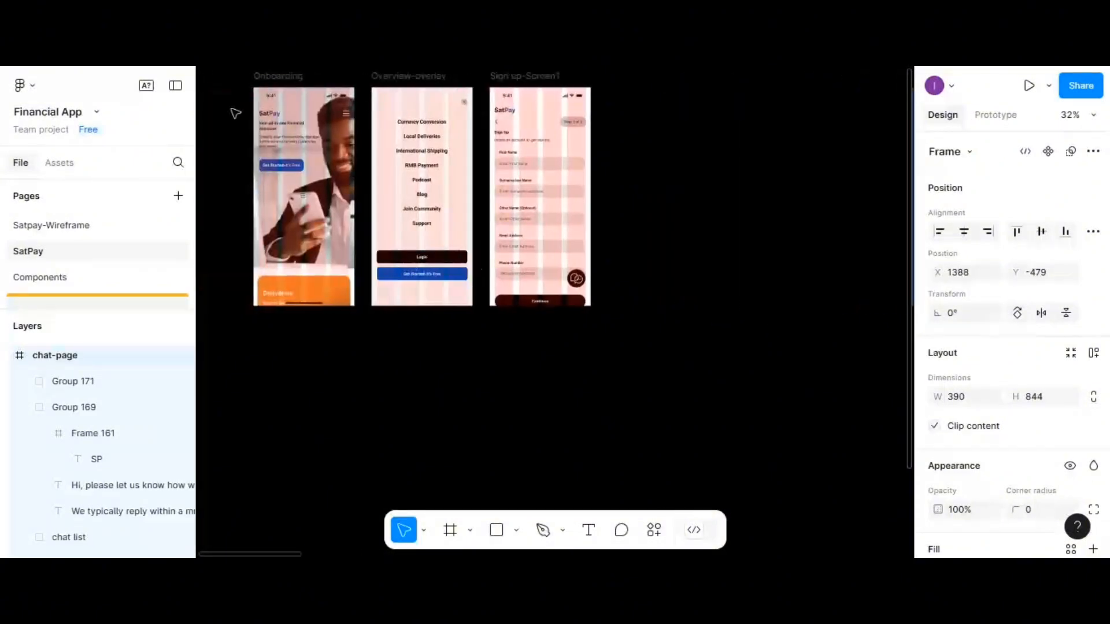
{"action": "left_click_drag", "start_coordinate": [226, 99], "coordinate": [609, 298]}
{"action": "left_click", "coordinate": [639, 280]}
{"action": "left_click_drag", "start_coordinate": [236, 82], "coordinate": [627, 245]}
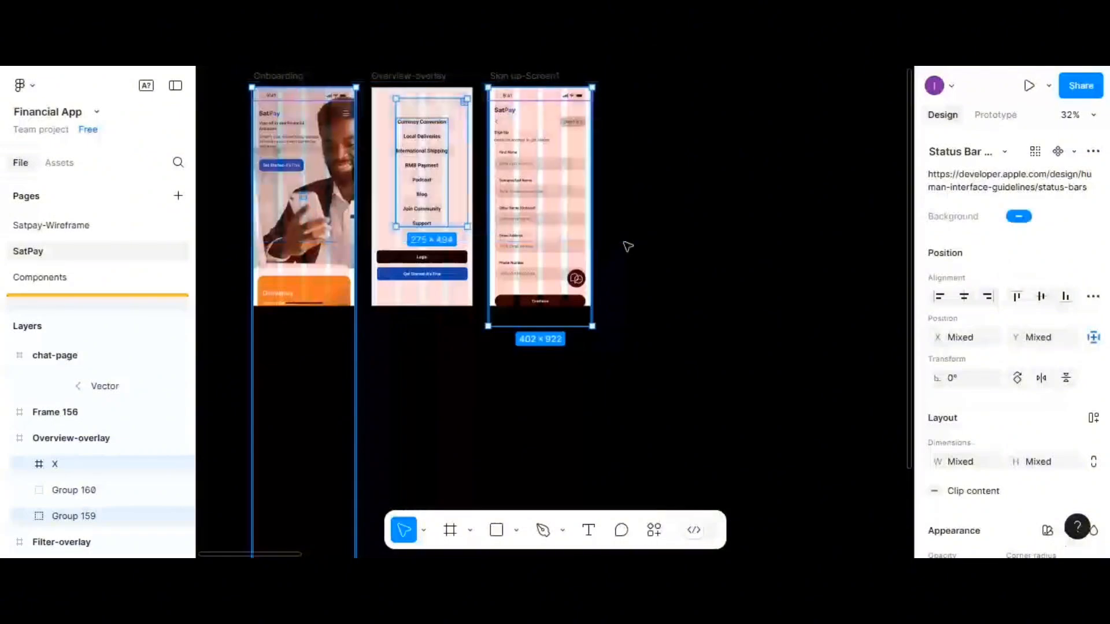
{"action": "left_click", "coordinate": [293, 78]}
{"action": "left_click", "coordinate": [398, 77], "text": "shift"}
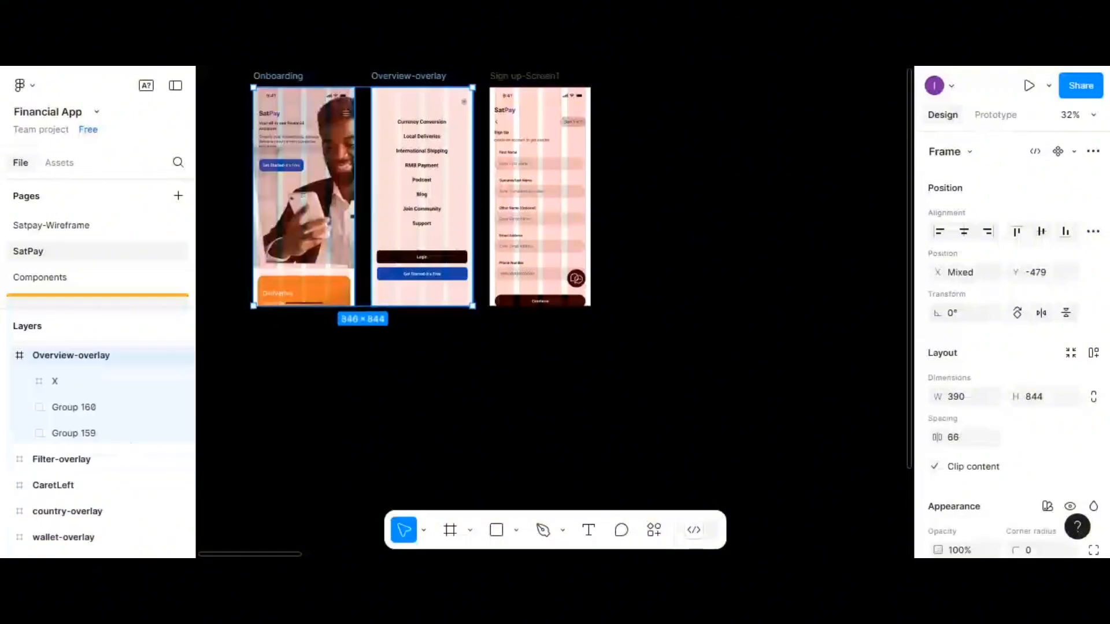
{"action": "left_click", "coordinate": [522, 76], "text": "shift"}
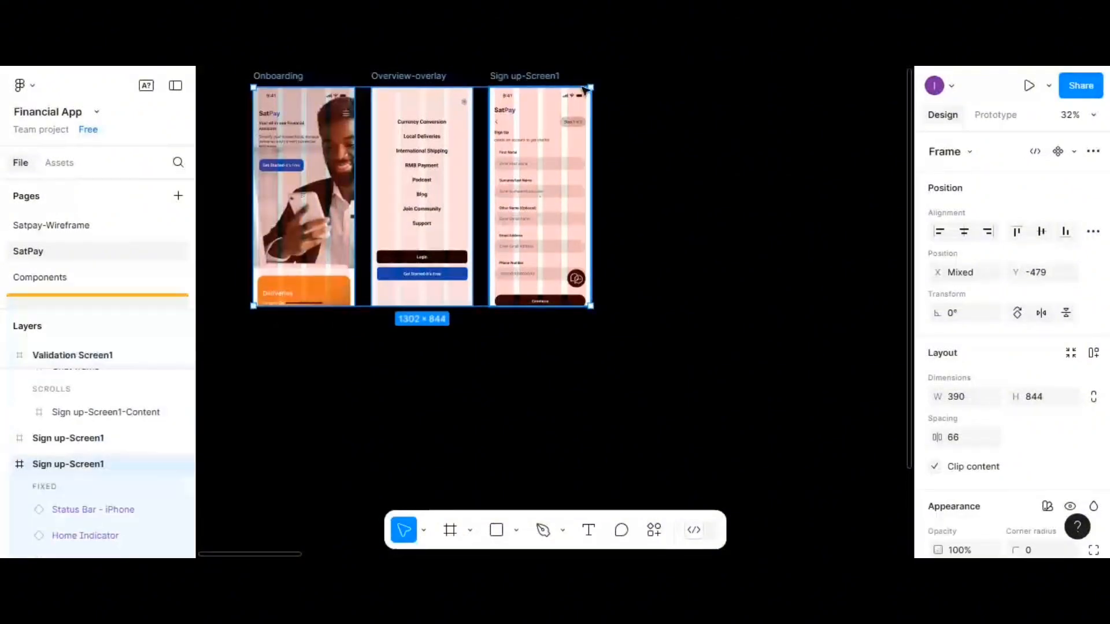
{"action": "left_click_drag", "start_coordinate": [523, 77], "coordinate": [844, 121]}
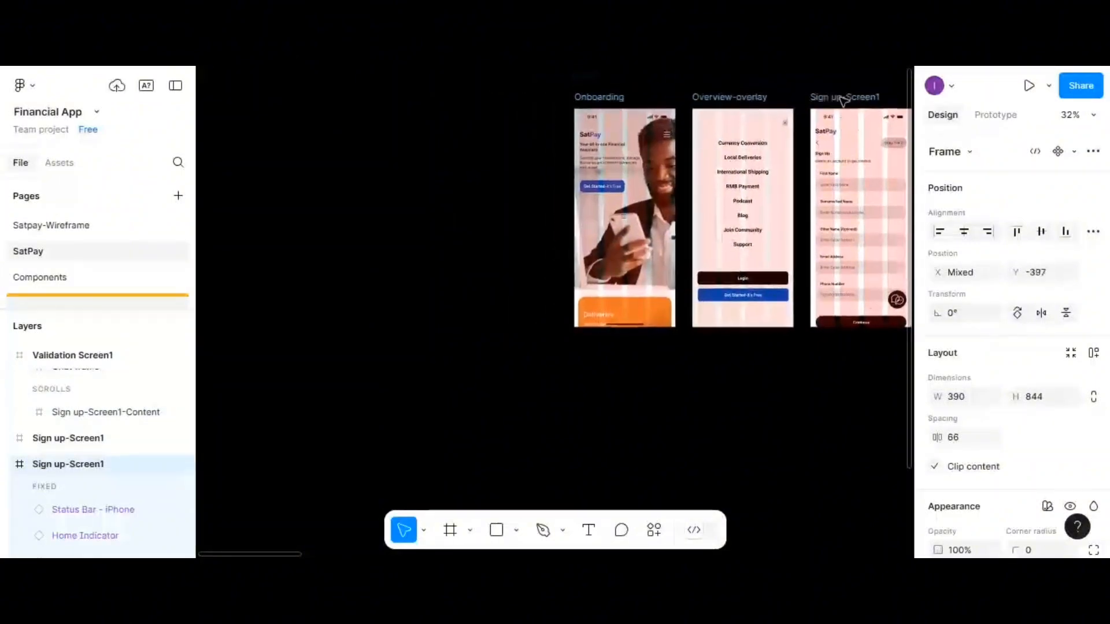
Bring the three selected frames right up beside the chat-page frame and align their top edges with it
{"action": "scroll", "coordinate": [777, 118], "scroll_direction": "right", "scroll_amount": 10}
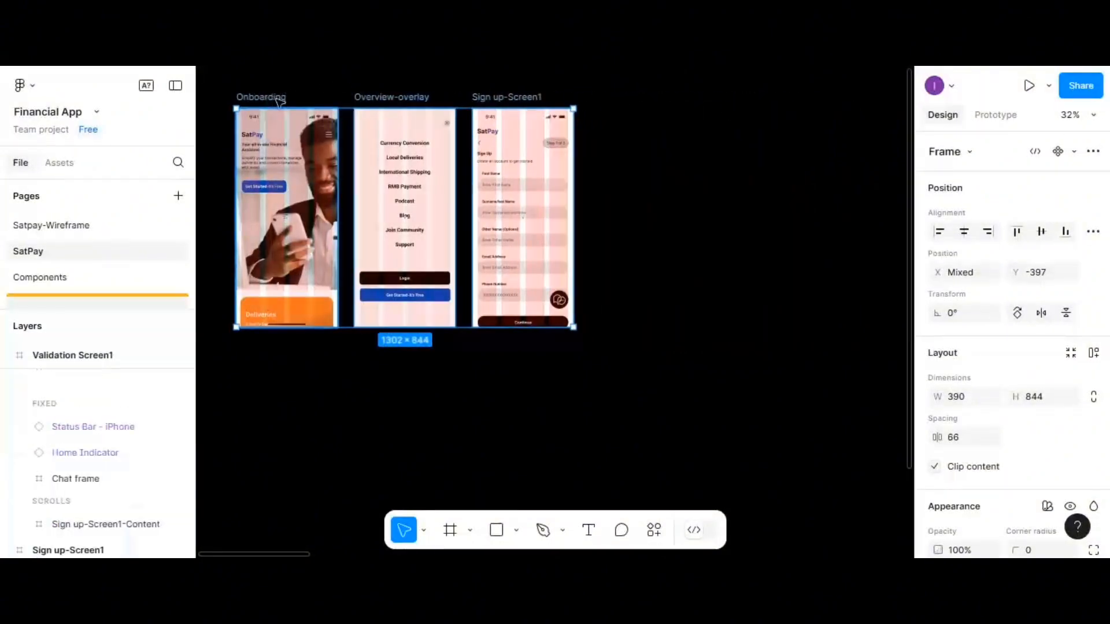
{"action": "left_click_drag", "start_coordinate": [269, 98], "coordinate": [626, 116]}
{"action": "scroll", "coordinate": [626, 115], "scroll_direction": "right", "scroll_amount": 9}
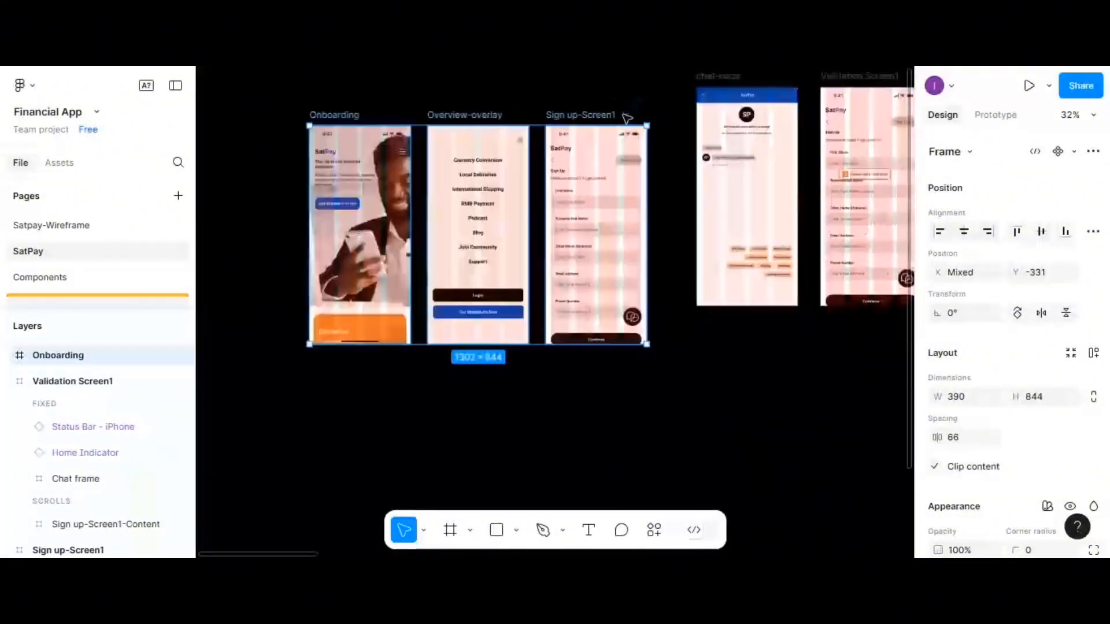
{"action": "scroll", "coordinate": [620, 121], "scroll_direction": "right", "scroll_amount": 2}
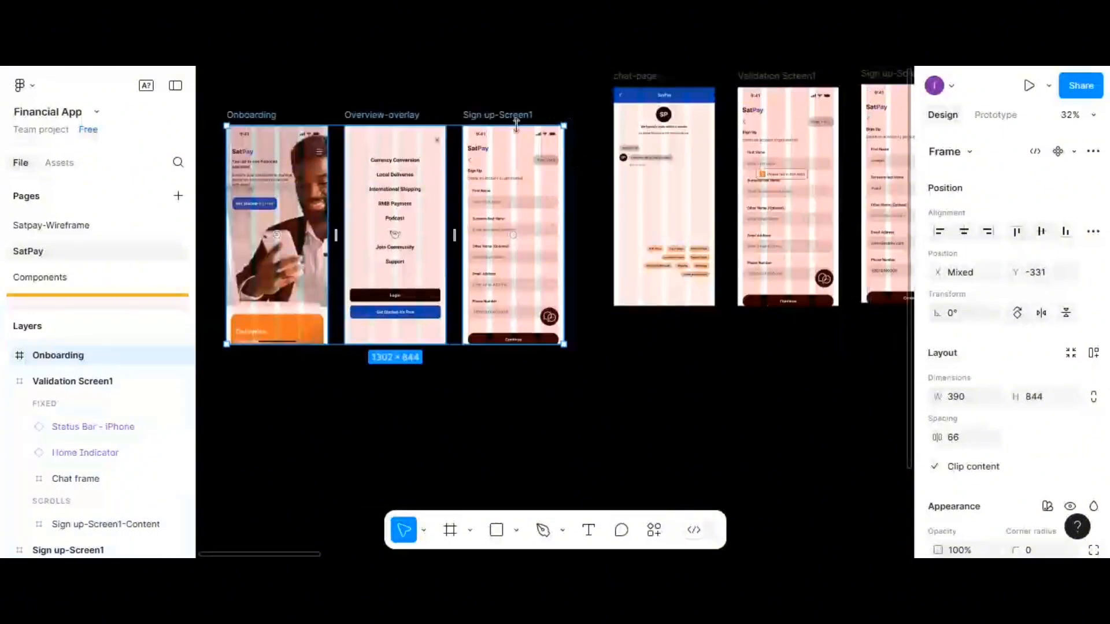
{"action": "left_click_drag", "start_coordinate": [514, 105], "coordinate": [520, 80]}
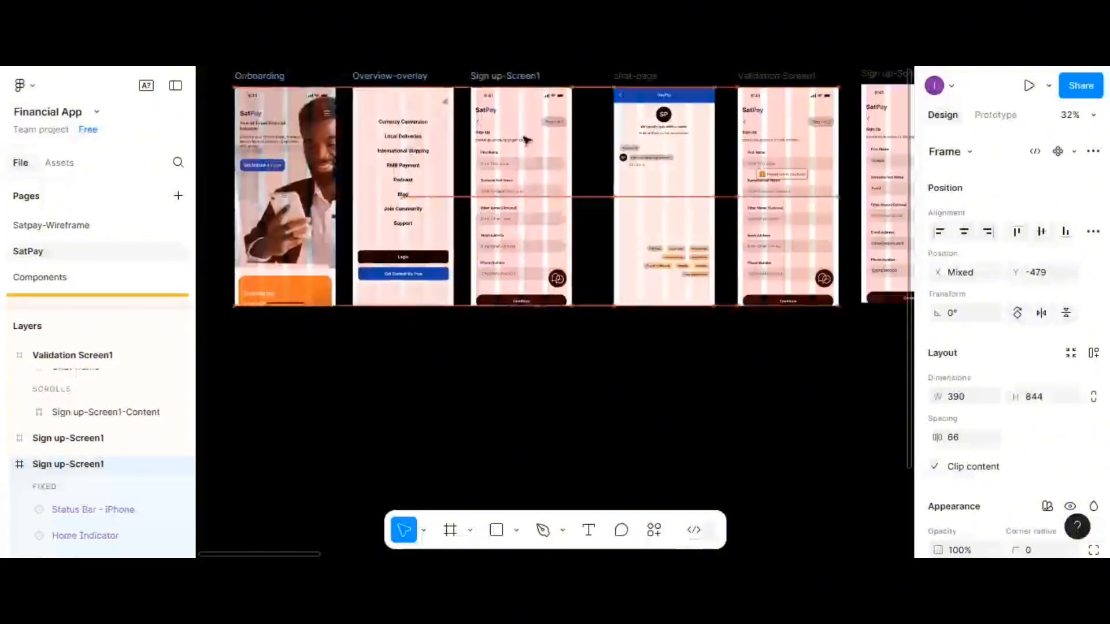
In prototype mode, connect the round chat icon on Sign up-Screen1 to the chat-page frame with an on-tap interaction
{"action": "scroll", "coordinate": [554, 201], "scroll_direction": "up", "scroll_amount": 2}
{"action": "scroll", "coordinate": [541, 200], "scroll_direction": "up", "scroll_amount": 1}
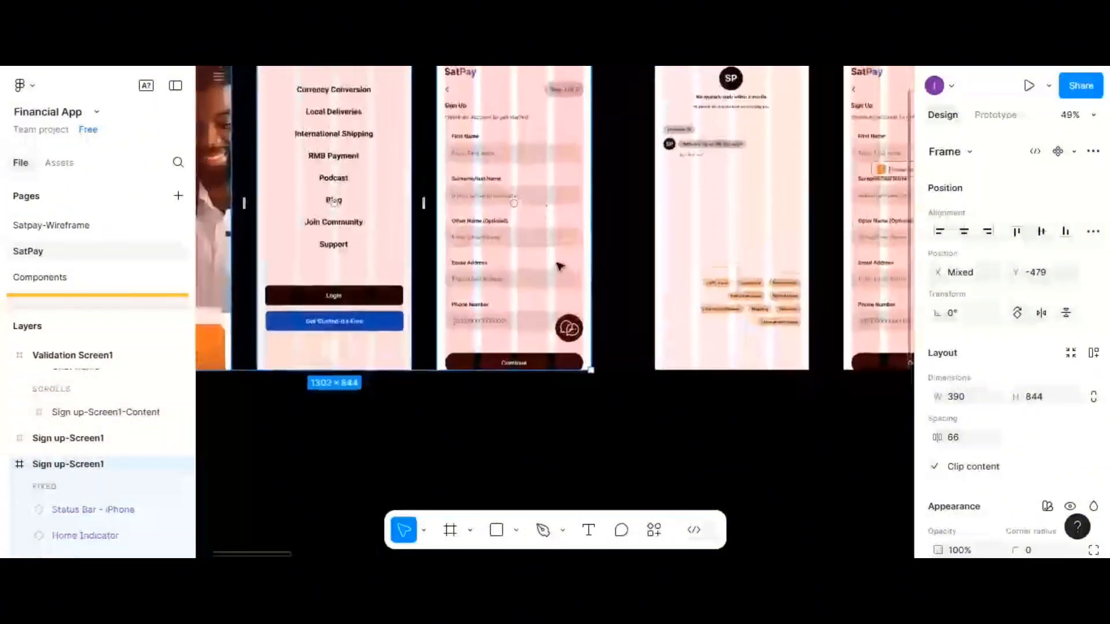
{"action": "scroll", "coordinate": [562, 272], "scroll_direction": "up", "scroll_amount": 2}
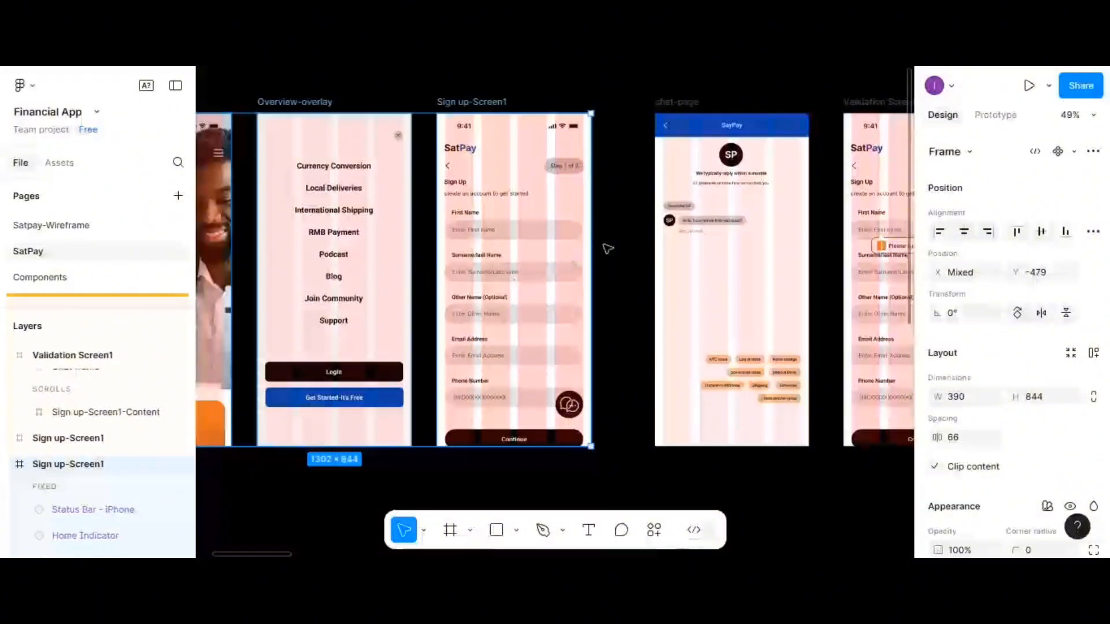
{"action": "scroll", "coordinate": [605, 249], "scroll_direction": "up", "scroll_amount": 2}
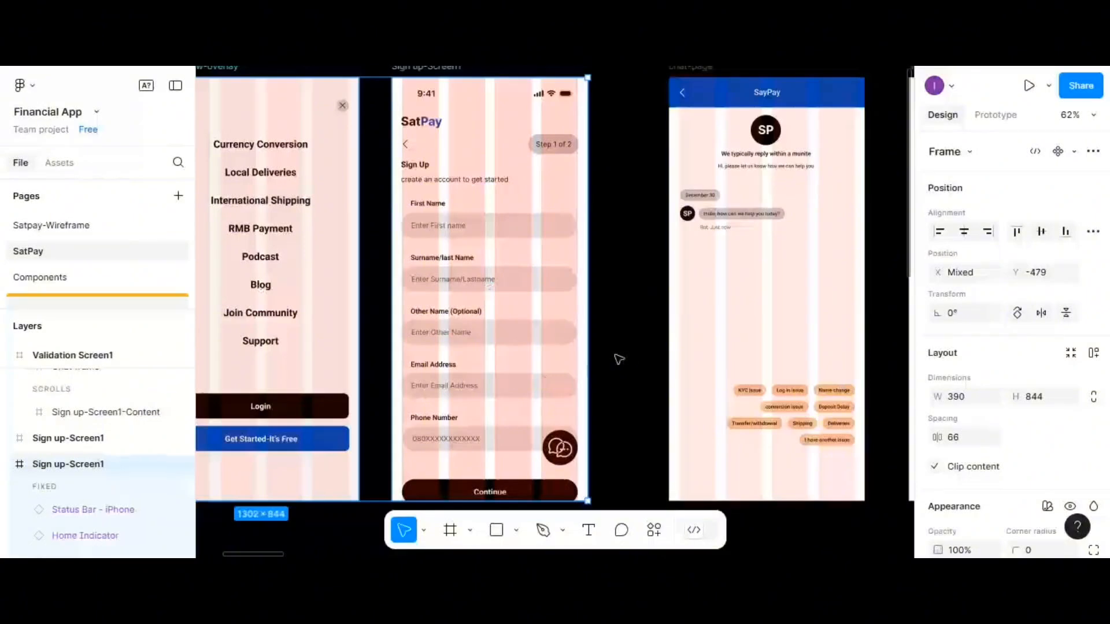
{"action": "scroll", "coordinate": [619, 360], "scroll_direction": "up", "scroll_amount": 1}
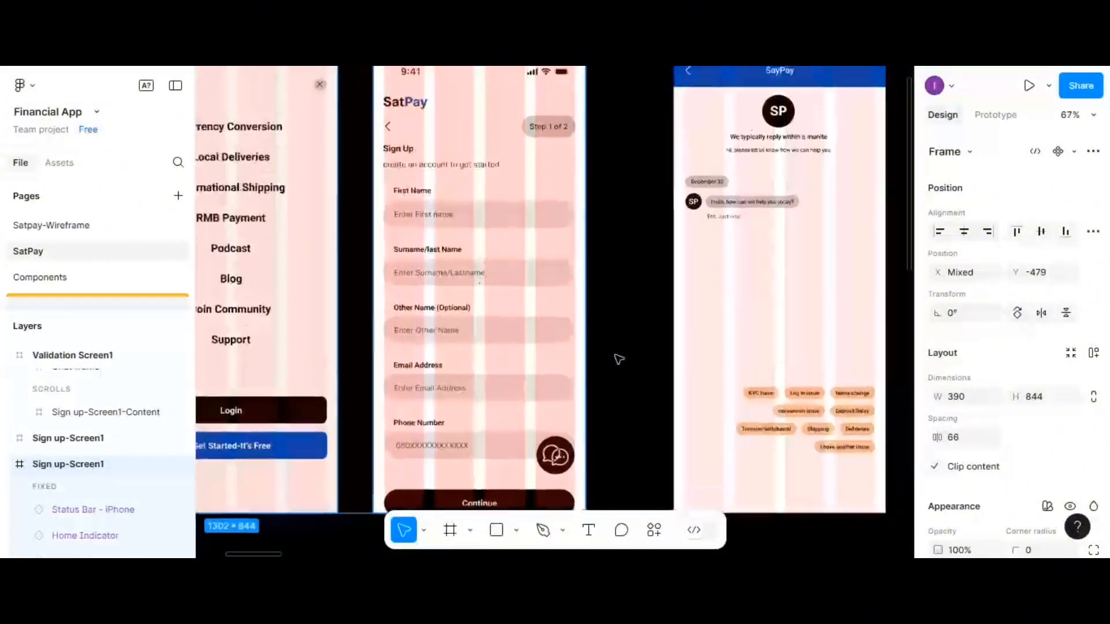
{"action": "scroll", "coordinate": [619, 359], "scroll_direction": "down", "scroll_amount": 1}
{"action": "scroll", "coordinate": [618, 360], "scroll_direction": "down", "scroll_amount": 2}
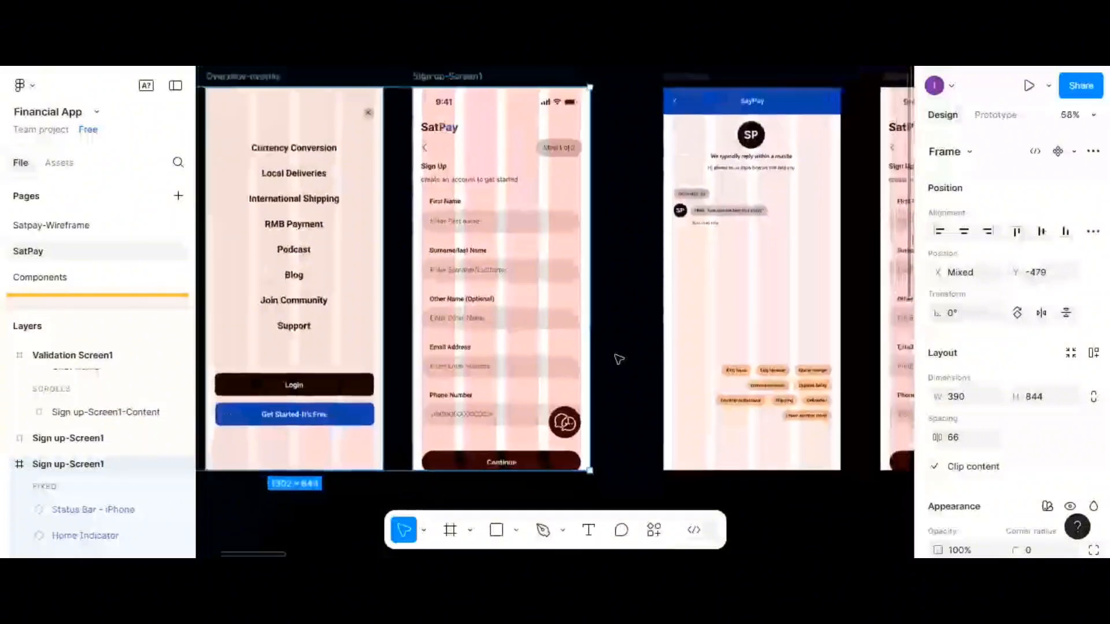
{"action": "left_click", "coordinate": [977, 116]}
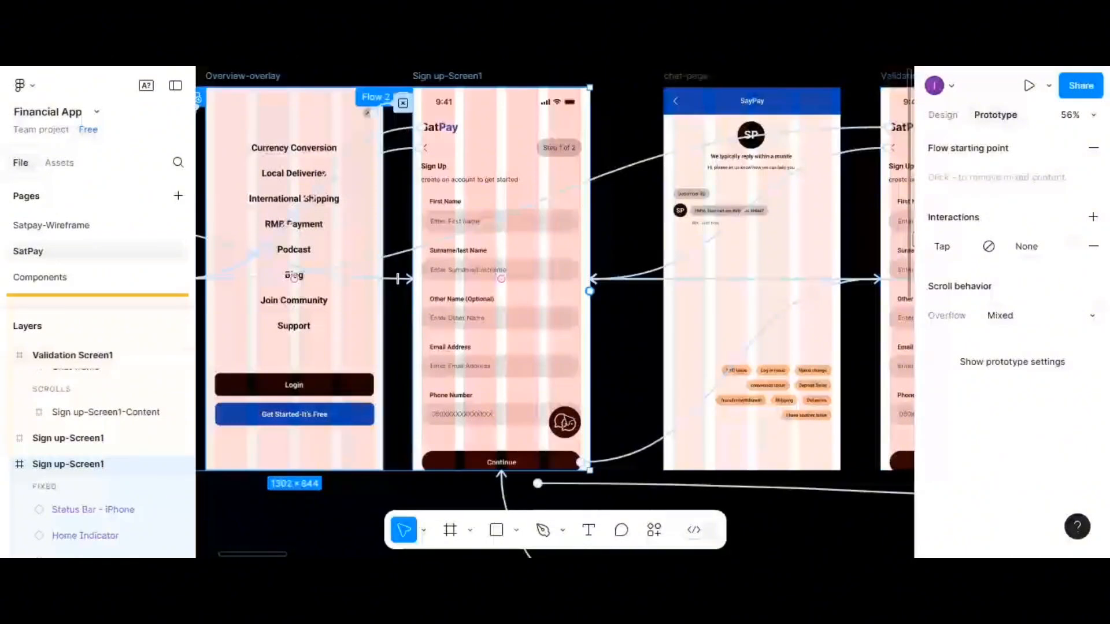
{"action": "left_click", "coordinate": [565, 422]}
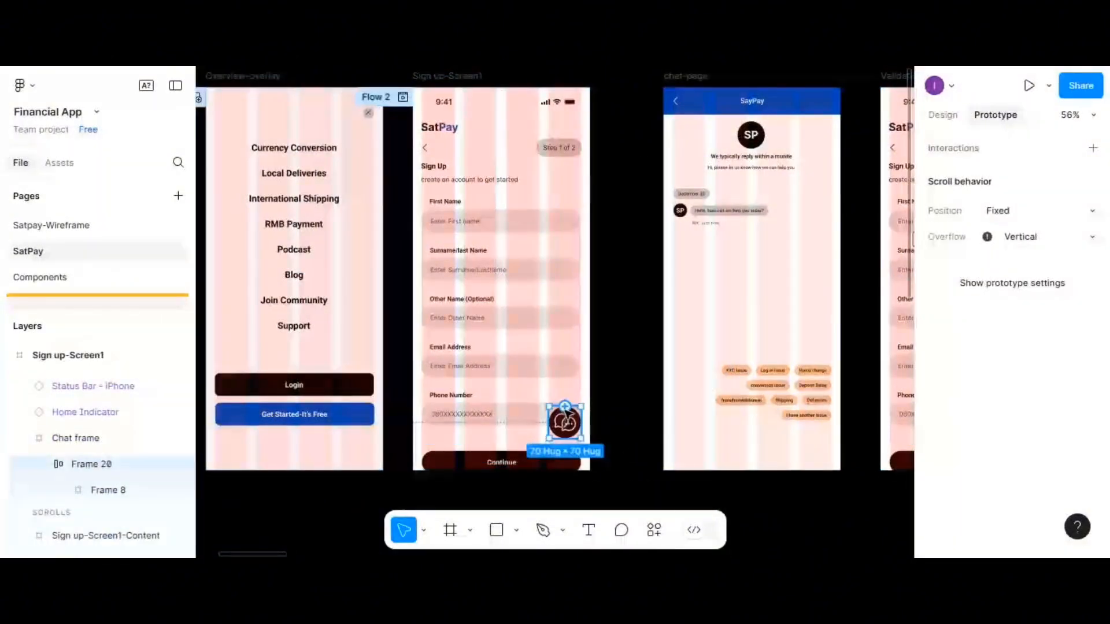
{"action": "left_click_drag", "start_coordinate": [565, 406], "coordinate": [667, 317]}
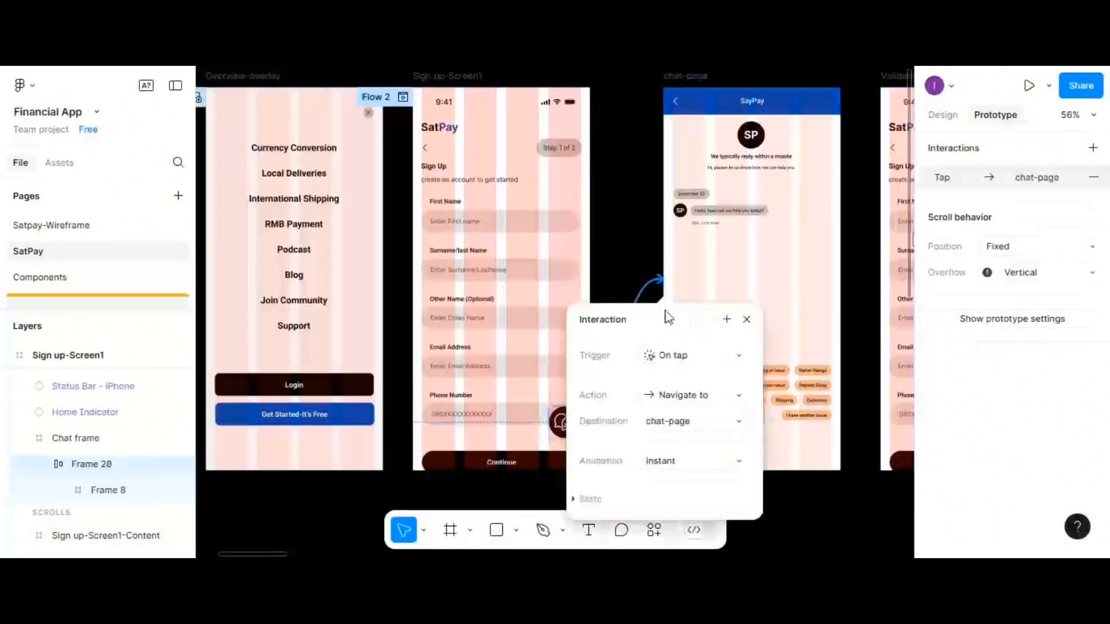
Change the chat icon's interaction to Open overlay with the overlay position set to Manual
{"action": "left_click", "coordinate": [676, 395]}
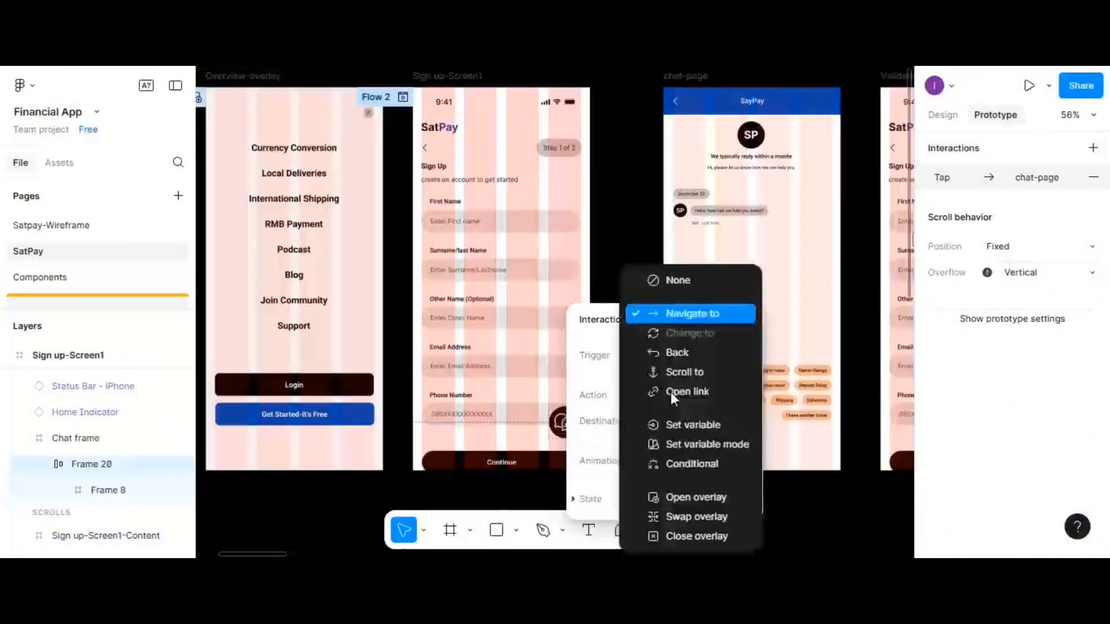
{"action": "left_click", "coordinate": [687, 497]}
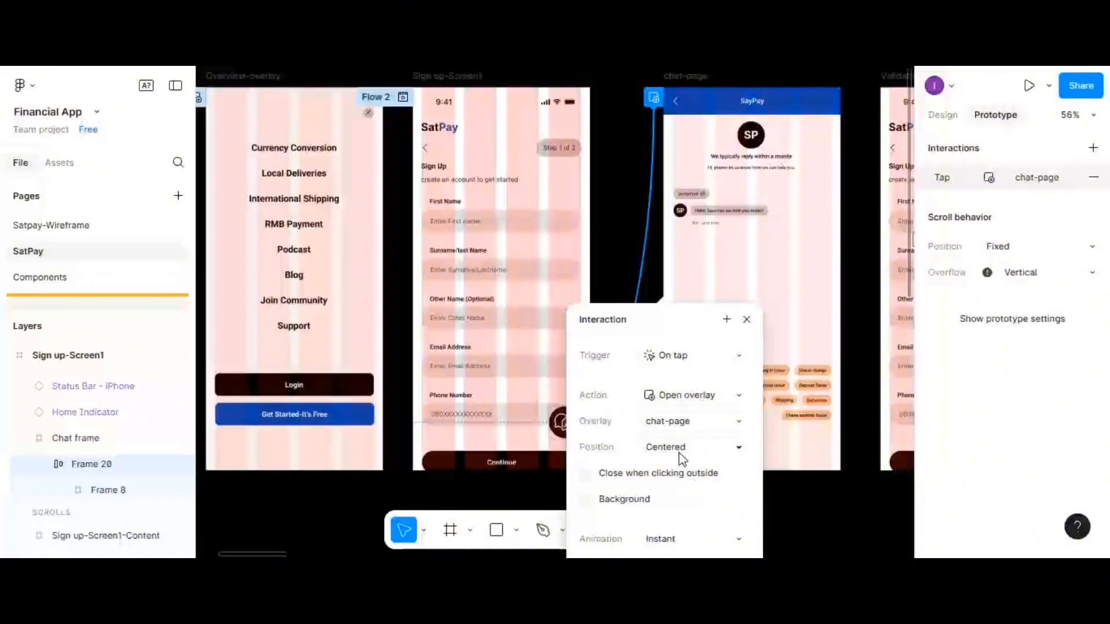
{"action": "left_click", "coordinate": [682, 457]}
{"action": "left_click", "coordinate": [687, 534]}
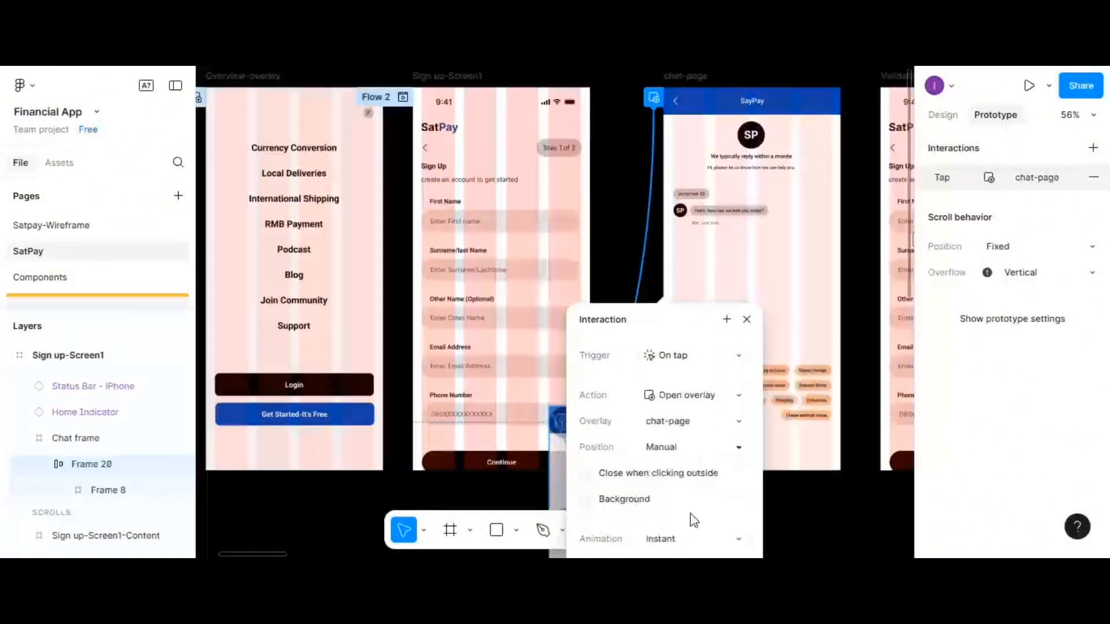
{"action": "left_click", "coordinate": [747, 319]}
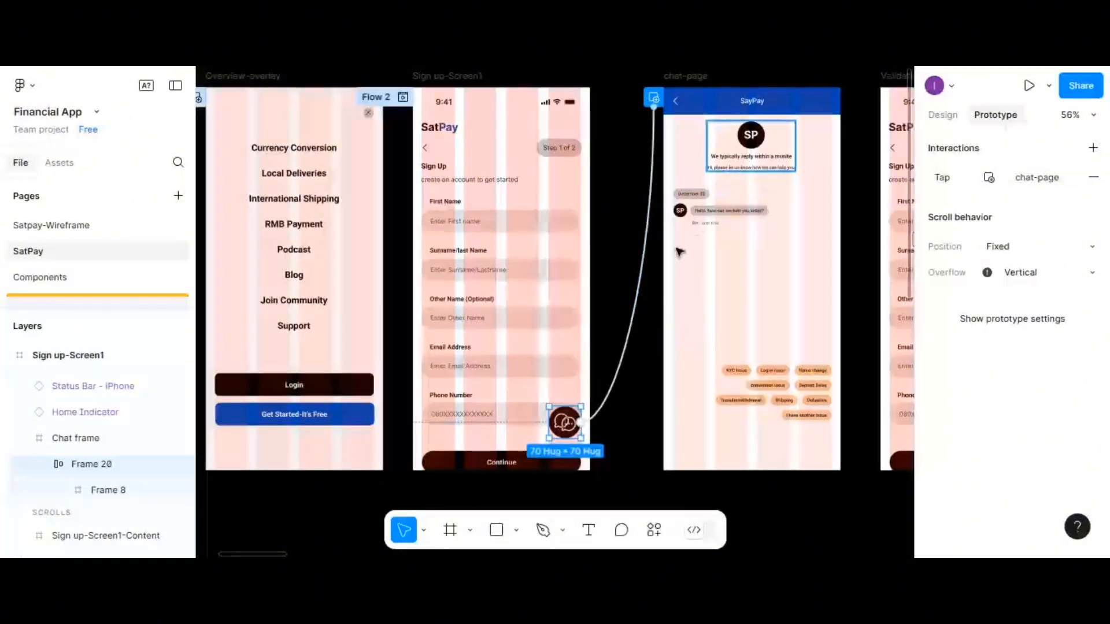
Reopen the chat icon's interaction and position the chat-page overlay so that it exactly covers Sign up-Screen1
{"action": "left_click", "coordinate": [635, 331]}
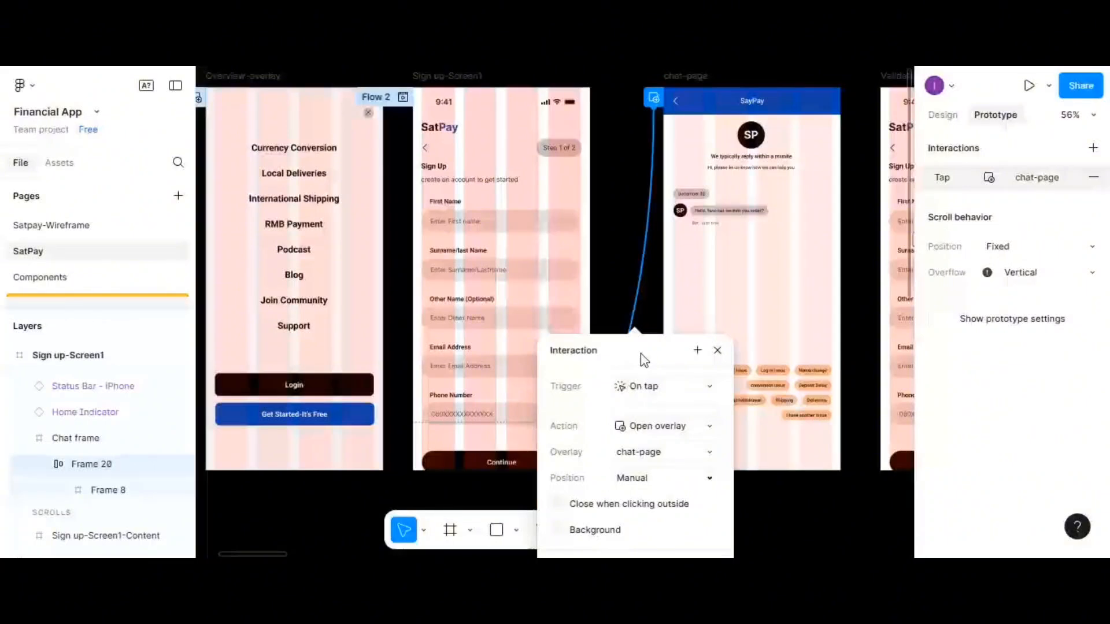
{"action": "left_click_drag", "start_coordinate": [642, 356], "coordinate": [832, 322]}
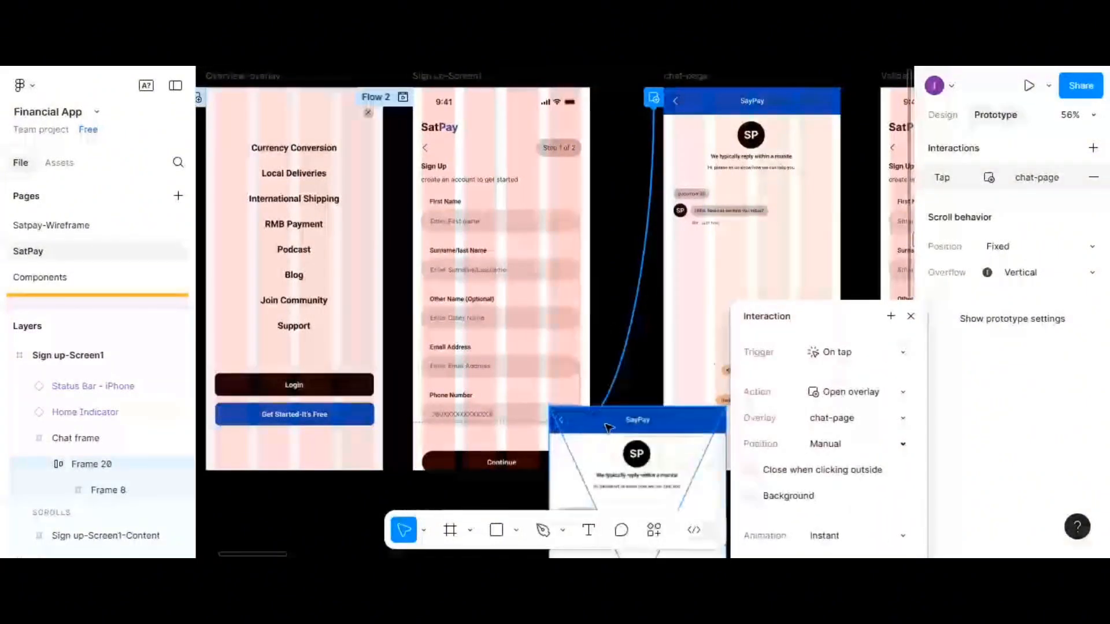
{"action": "left_click_drag", "start_coordinate": [610, 419], "coordinate": [470, 110]}
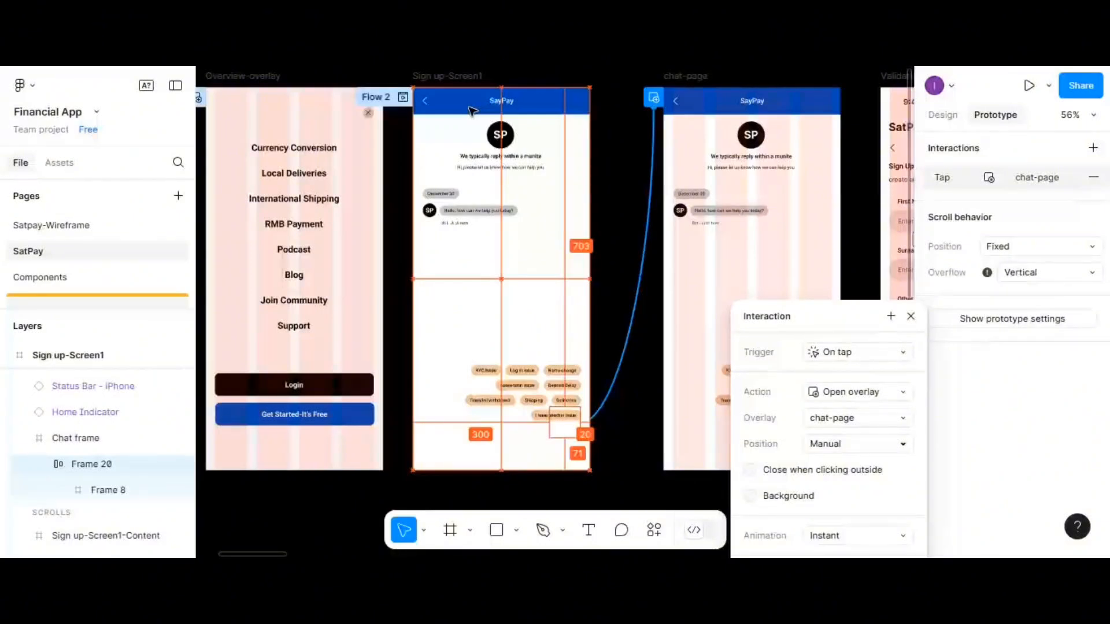
{"action": "left_click_drag", "start_coordinate": [473, 111], "coordinate": [473, 111]}
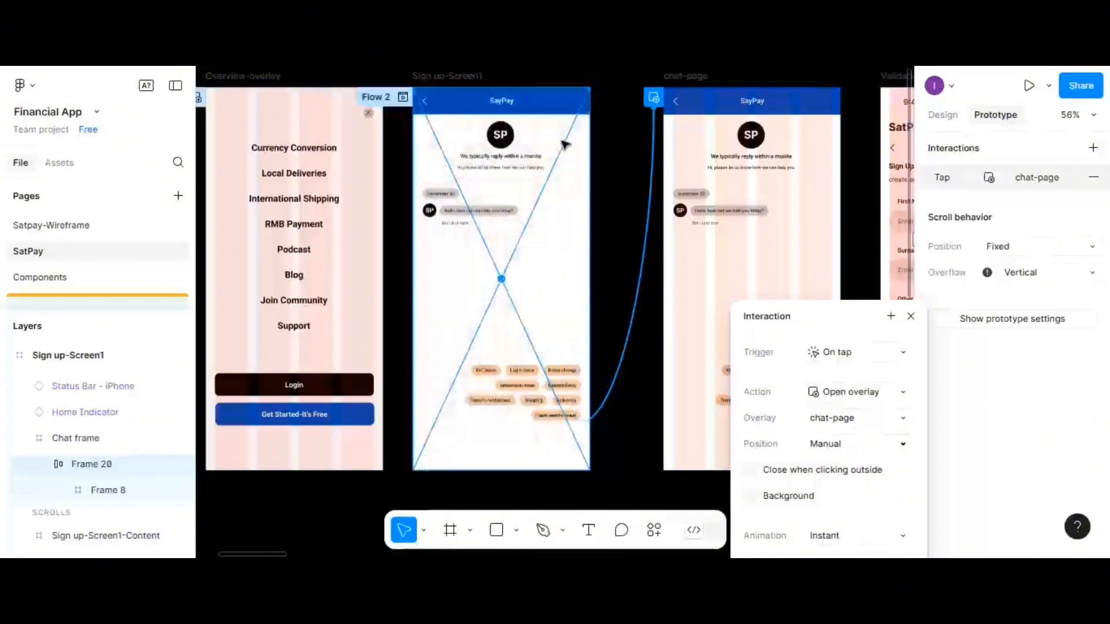
{"action": "key", "text": "Escape"}
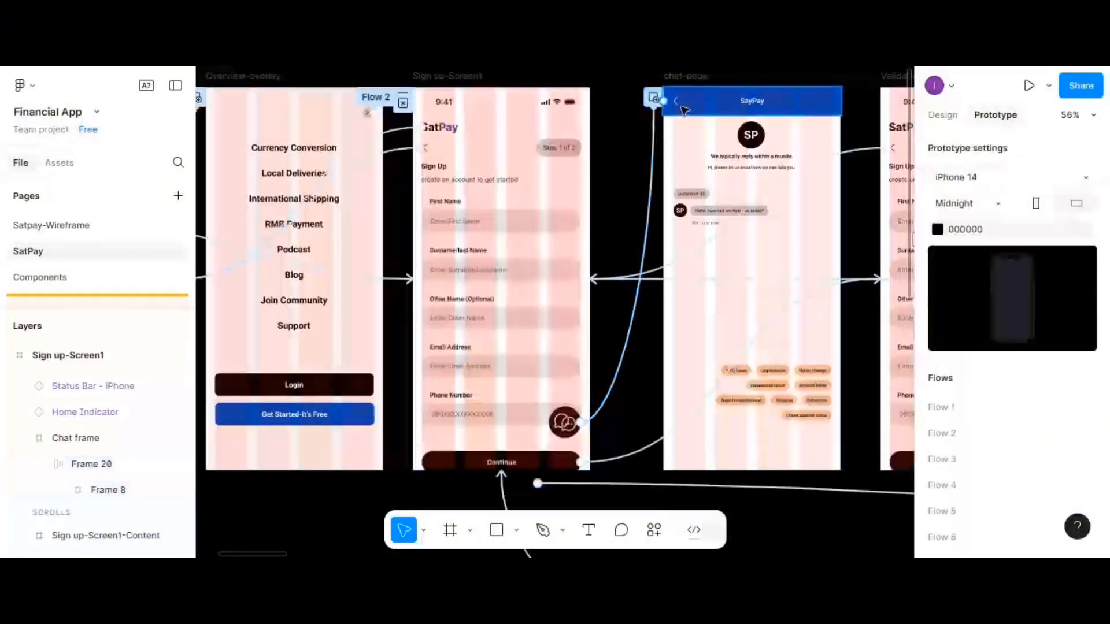
Give the back caret in the chat-page header an on-tap interaction with the Close overlay action
{"action": "left_click", "coordinate": [681, 106]}
{"action": "double_click", "coordinate": [680, 103]}
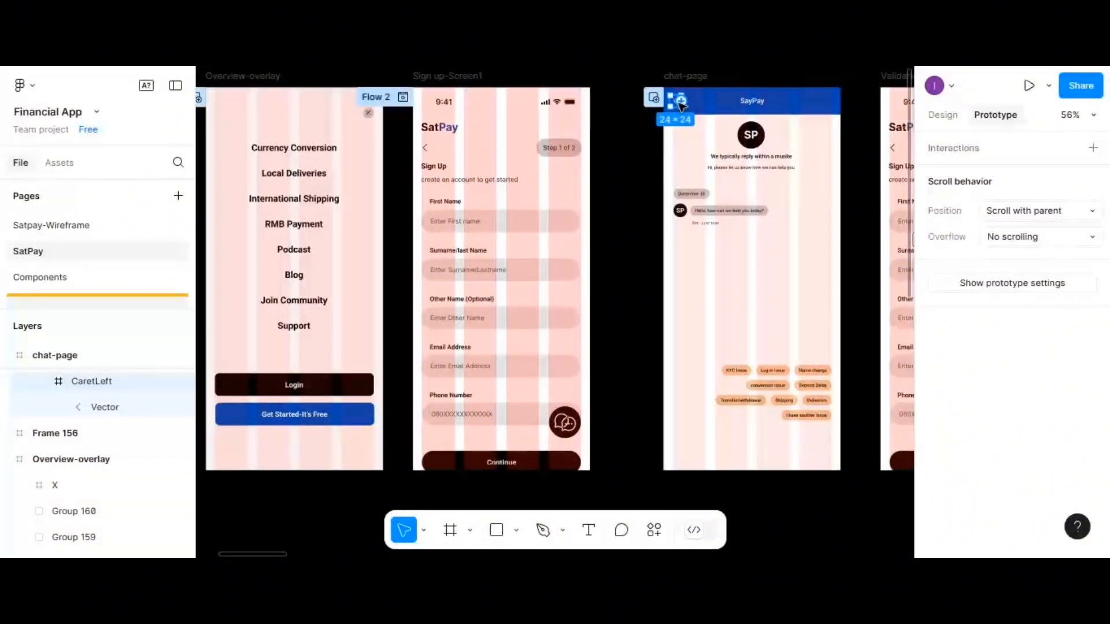
{"action": "left_click", "coordinate": [1092, 148]}
{"action": "left_click", "coordinate": [835, 251]}
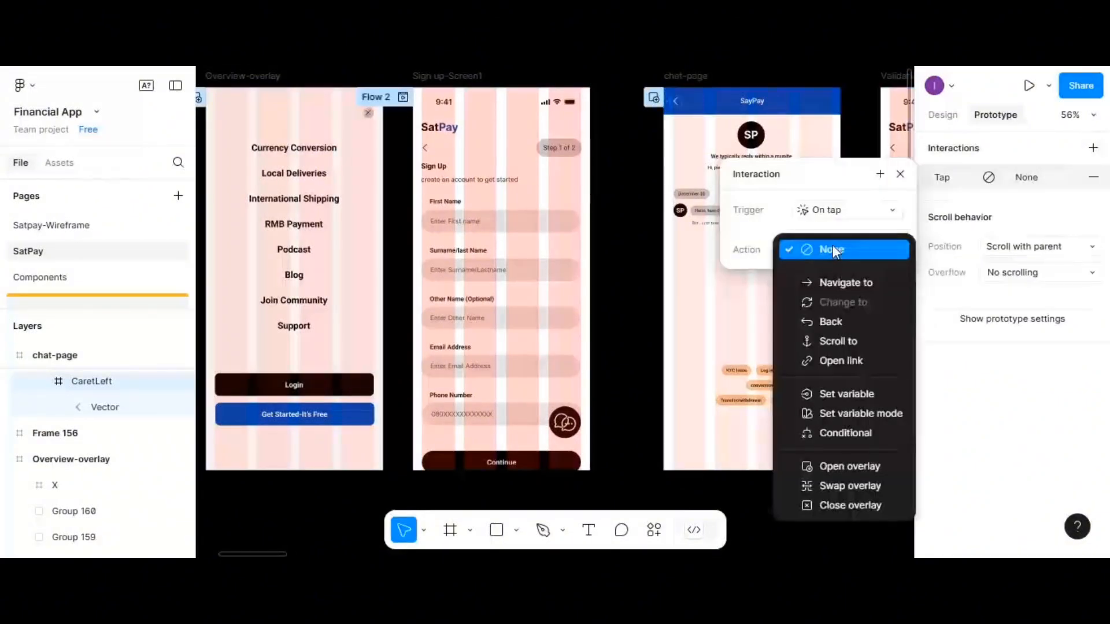
{"action": "left_click", "coordinate": [847, 506]}
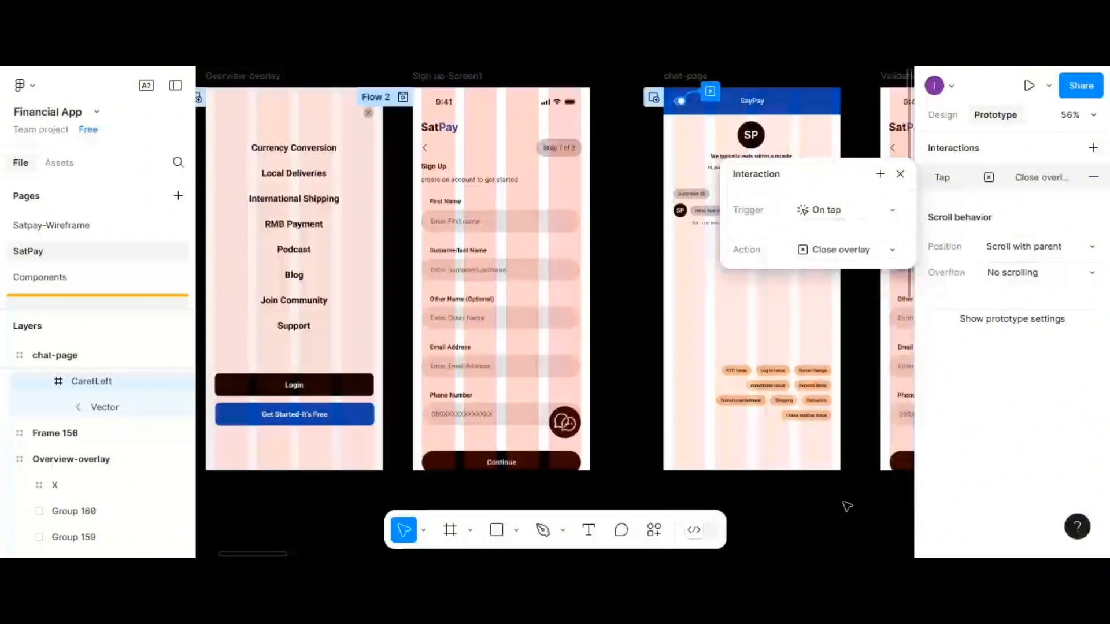
{"action": "left_click", "coordinate": [640, 302]}
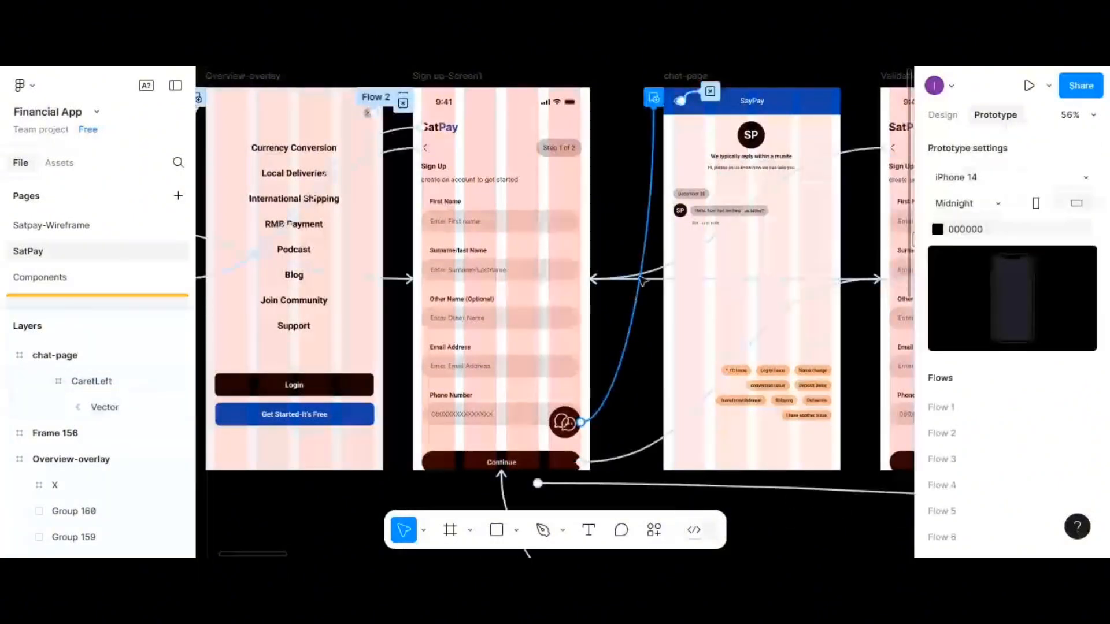
Preview Sign up-Screen1 and test opening the chat page from the chat icon and closing it with the back caret
{"action": "left_click", "coordinate": [943, 114]}
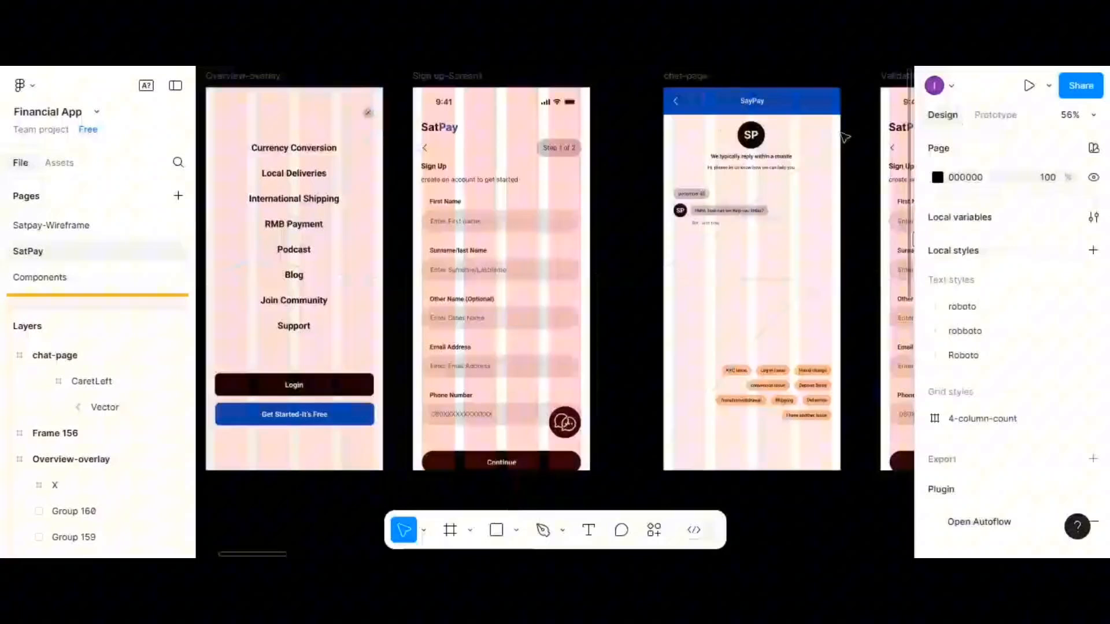
{"action": "left_click", "coordinate": [460, 81]}
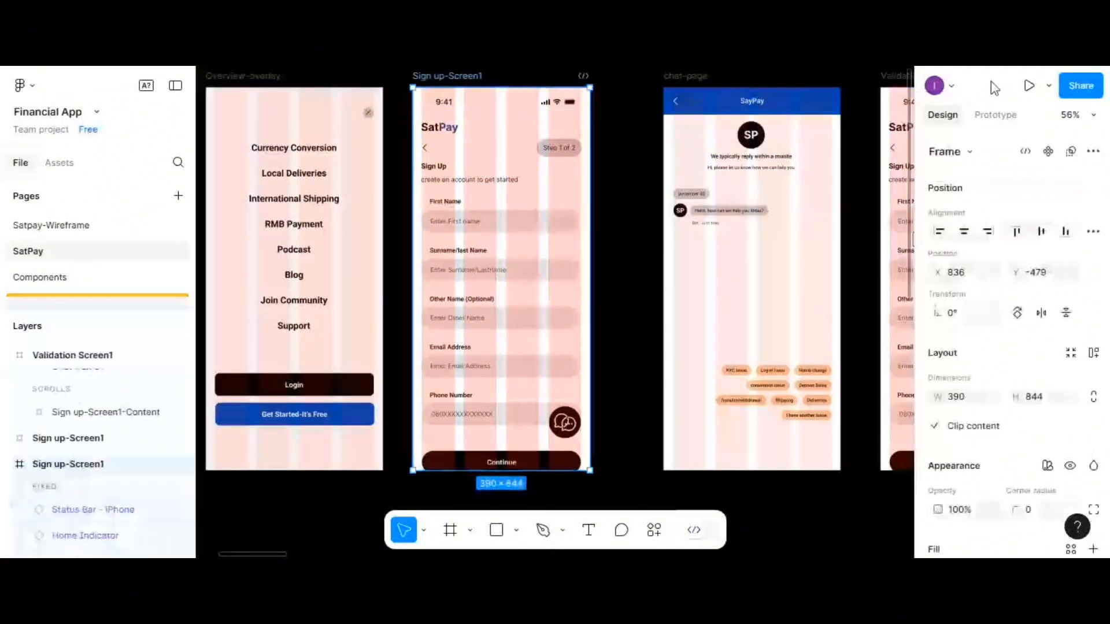
{"action": "left_click", "coordinate": [1048, 87]}
{"action": "left_click", "coordinate": [977, 138]}
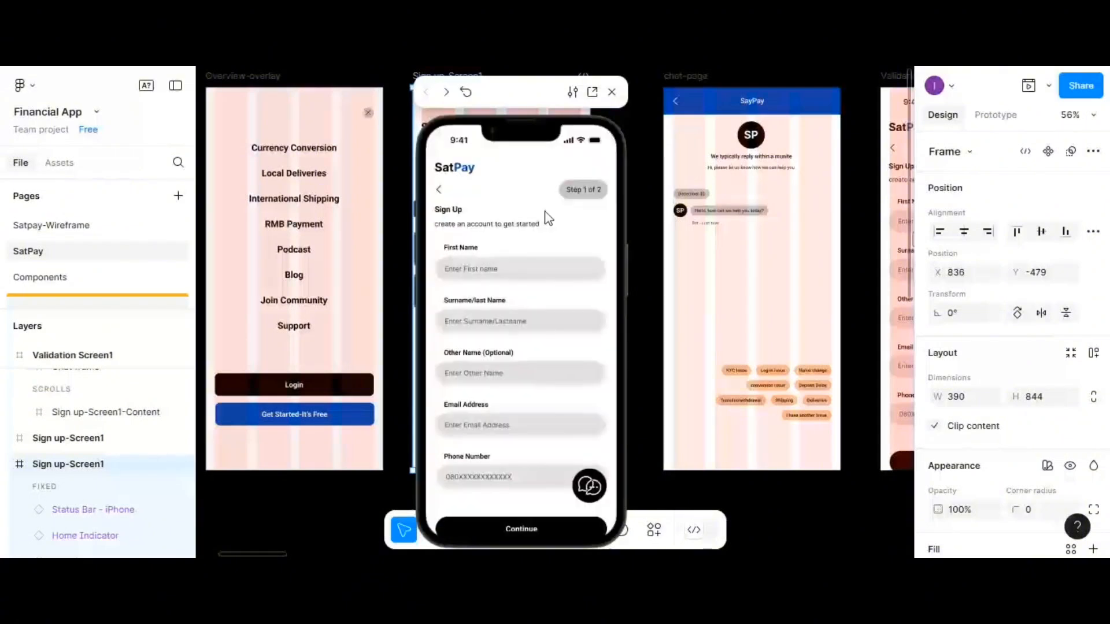
{"action": "left_click", "coordinate": [590, 486]}
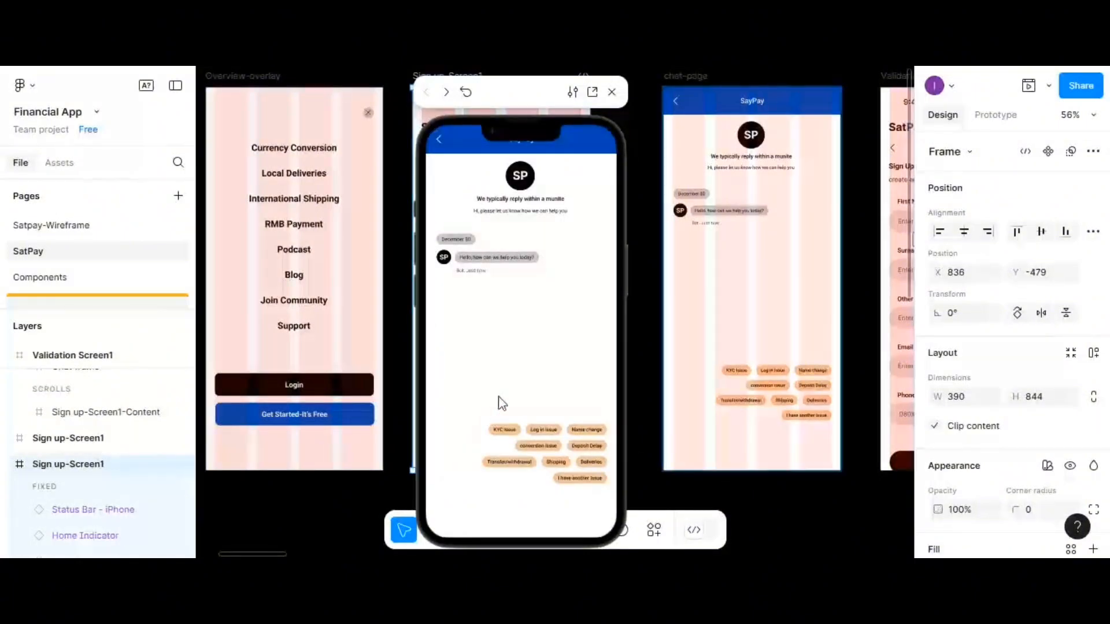
{"action": "left_click", "coordinate": [439, 140]}
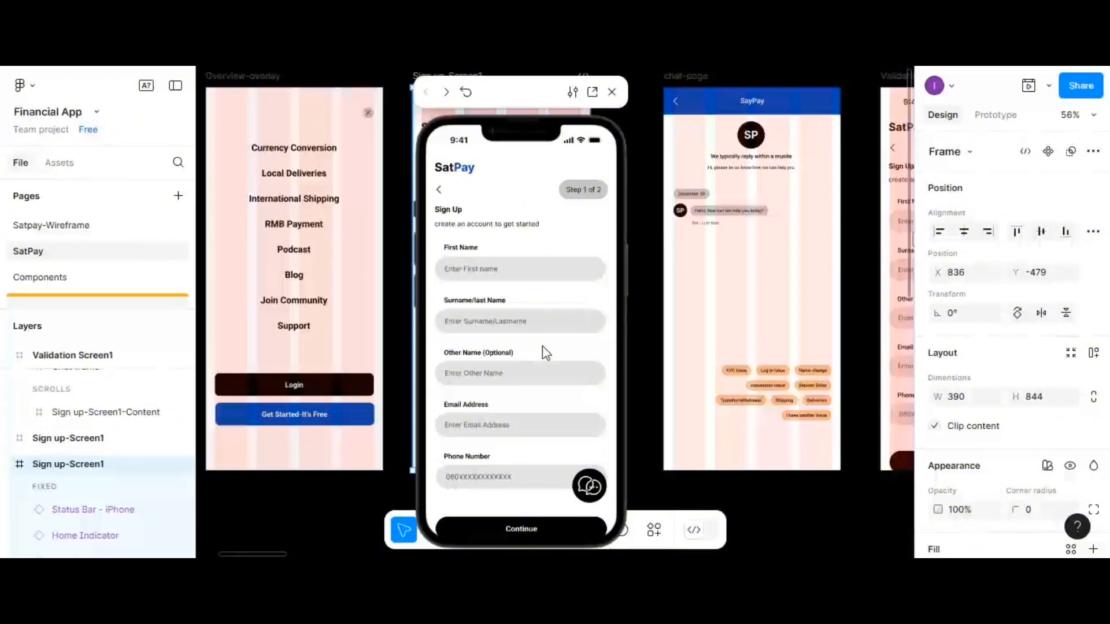
{"action": "left_click", "coordinate": [613, 94]}
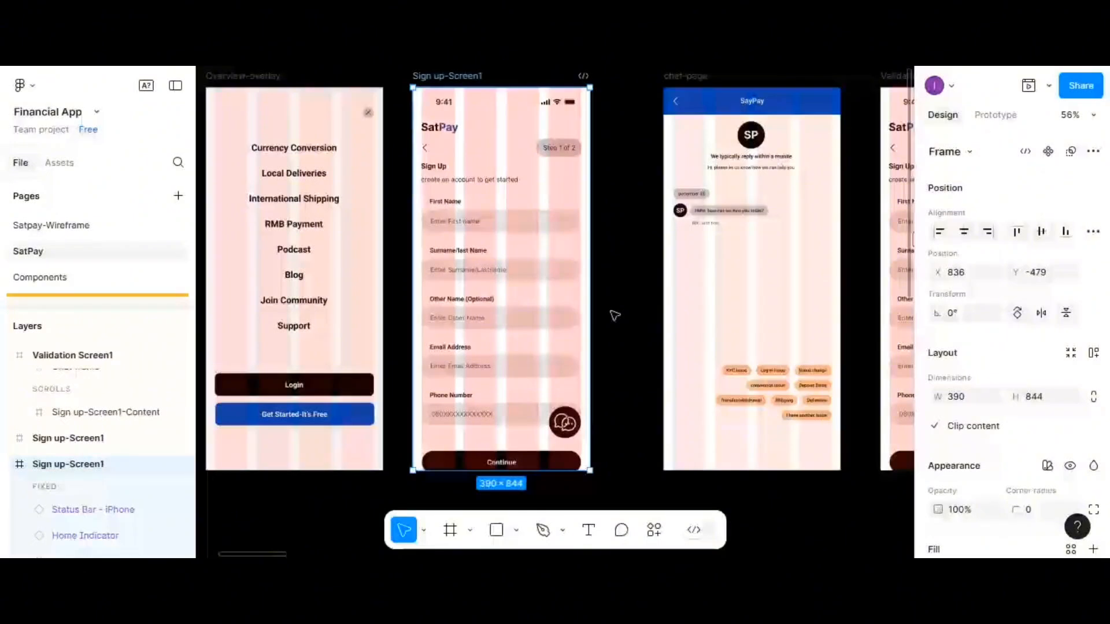
Replace the Chat frame on Validation Screen1 with a copy of the linked Chat frame from Sign up-Screen1
{"action": "left_click", "coordinate": [530, 431]}
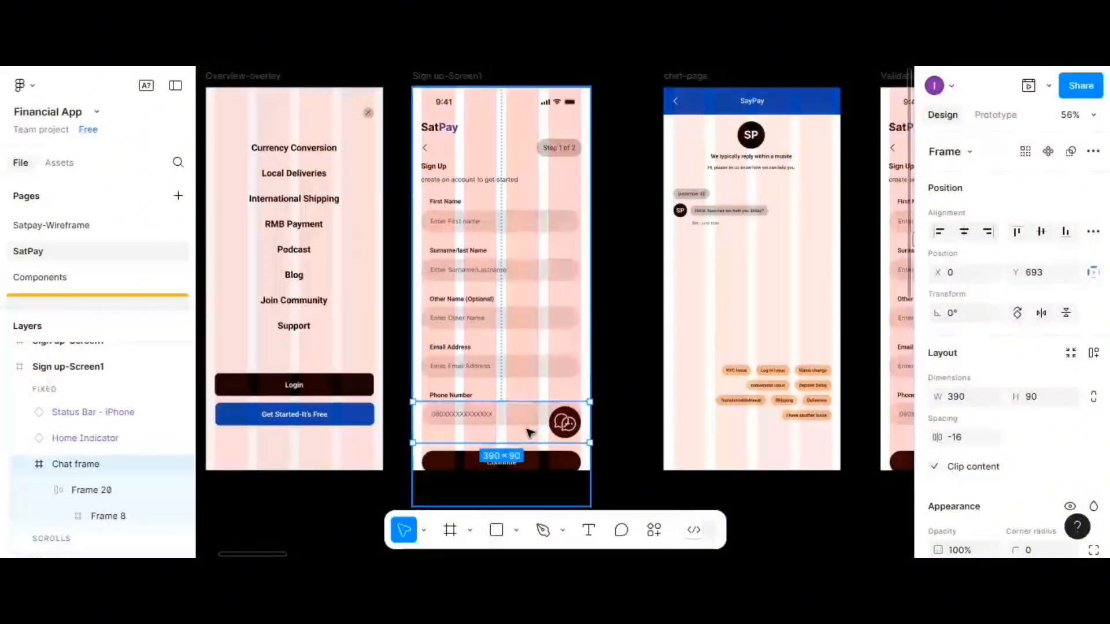
{"action": "left_click", "coordinate": [664, 362]}
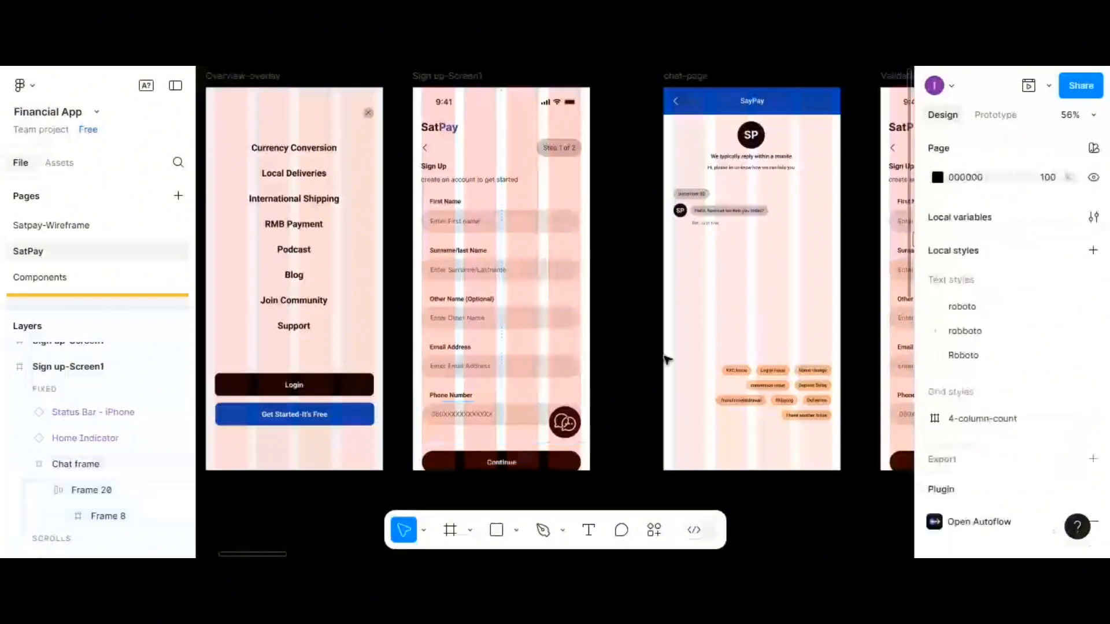
{"action": "scroll", "coordinate": [668, 361], "scroll_direction": "left", "scroll_amount": 1}
{"action": "scroll", "coordinate": [668, 360], "scroll_direction": "right", "scroll_amount": 6}
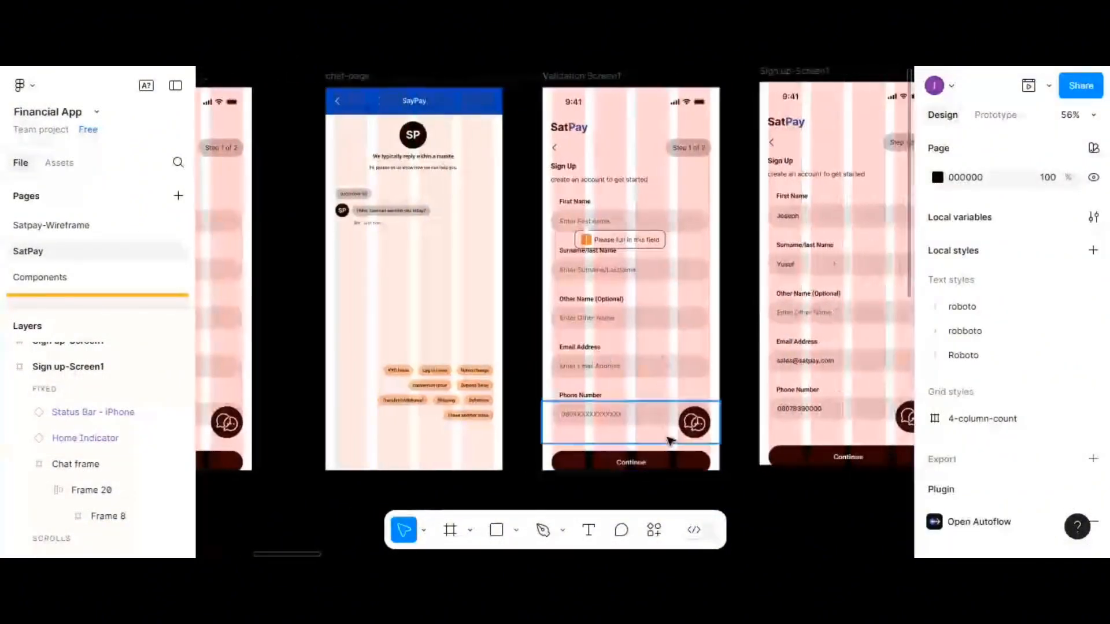
{"action": "left_click", "coordinate": [670, 439]}
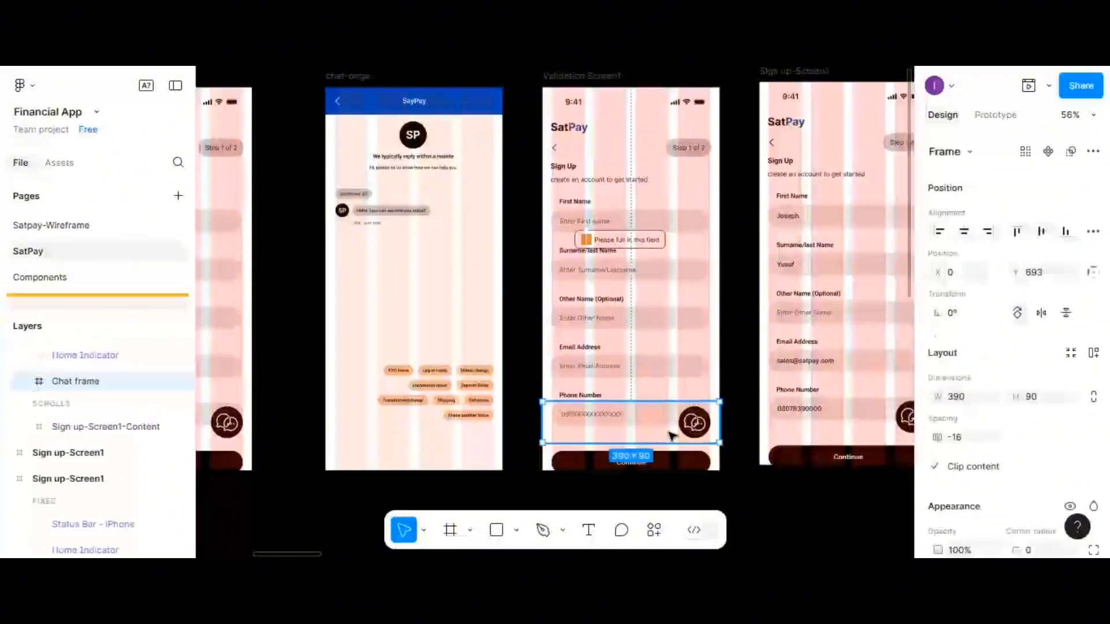
{"action": "key", "text": "Delete"}
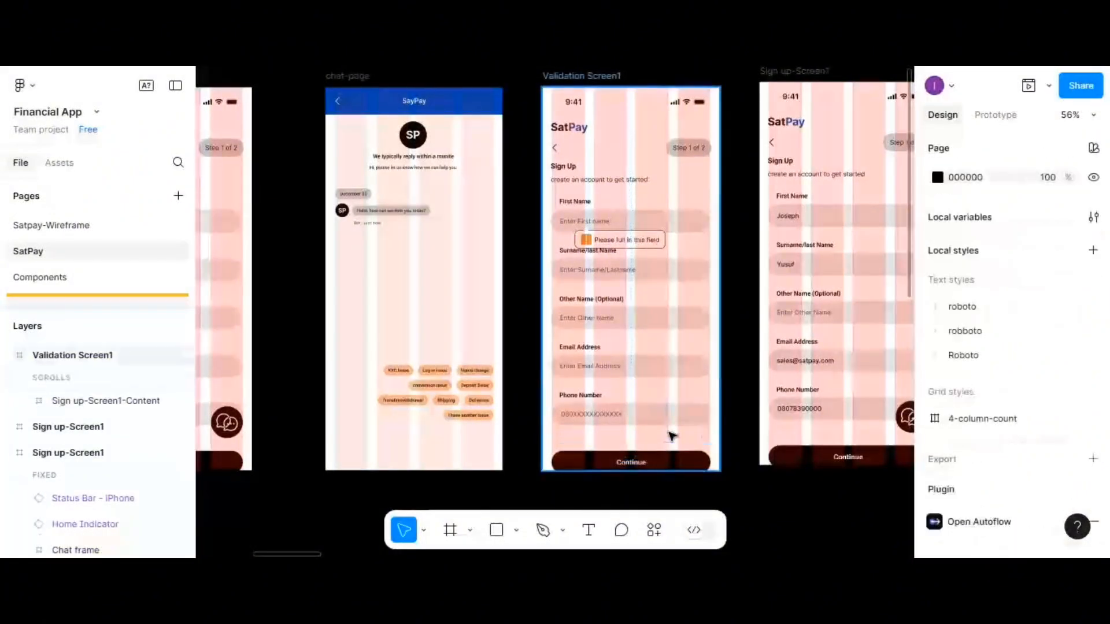
{"action": "left_click", "coordinate": [671, 435]}
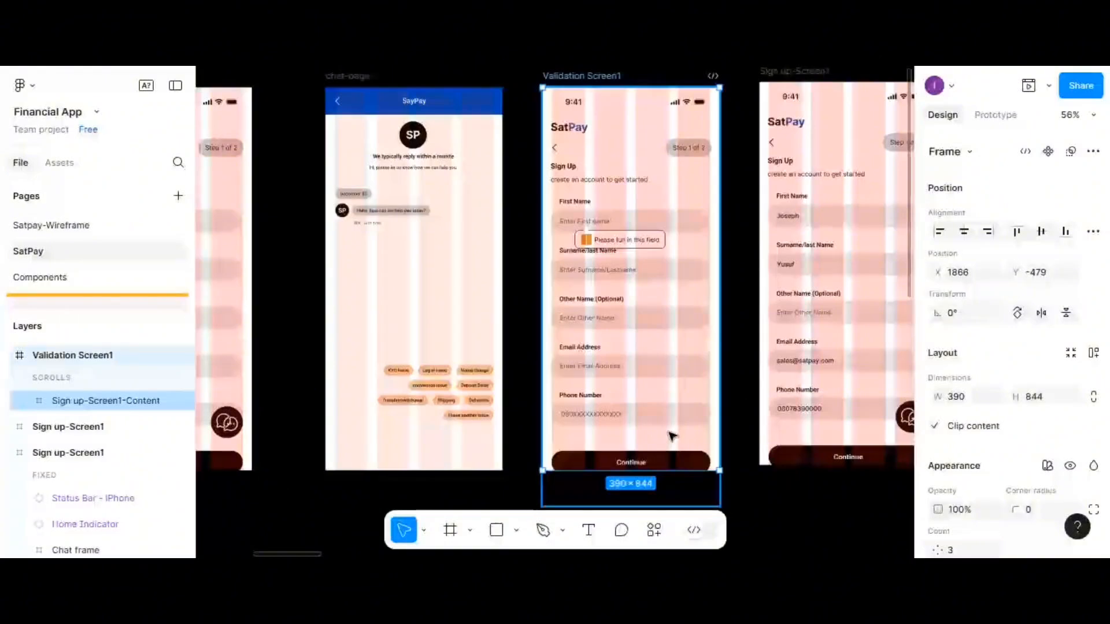
{"action": "key", "text": "ctrl+z"}
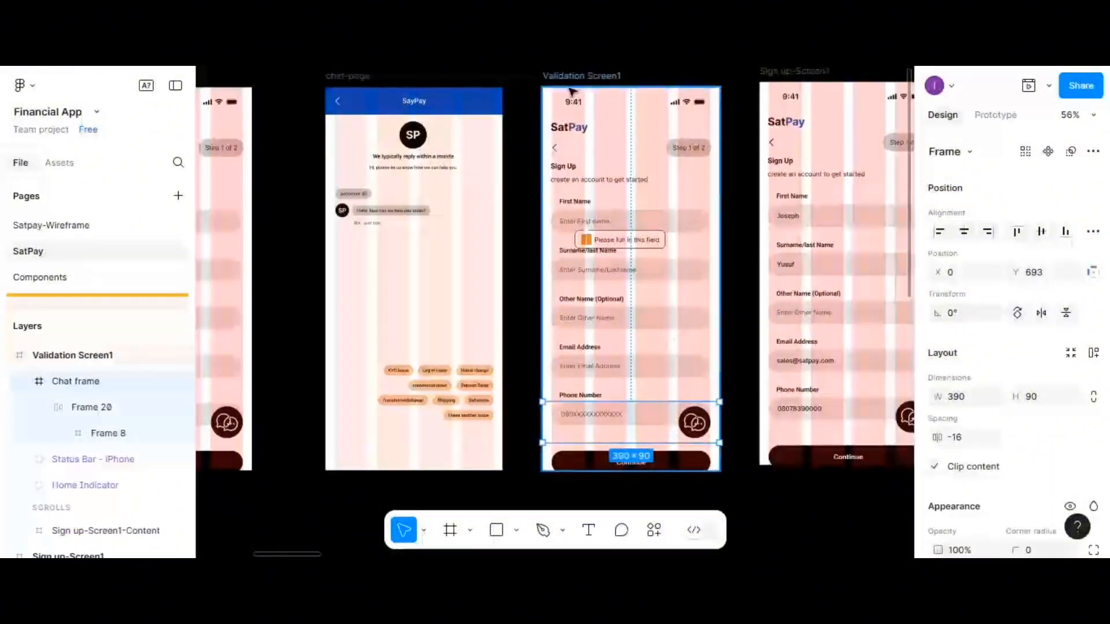
Preview Validation Screen1 and test opening the chat page from its chat icon
{"action": "left_click", "coordinate": [572, 81]}
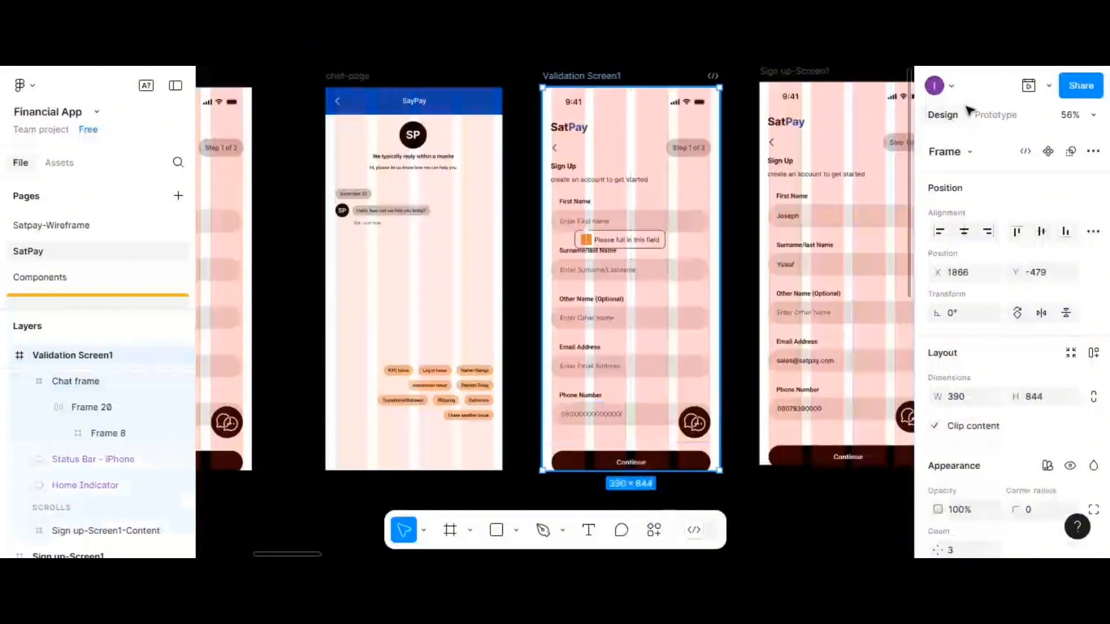
{"action": "left_click", "coordinate": [1029, 88]}
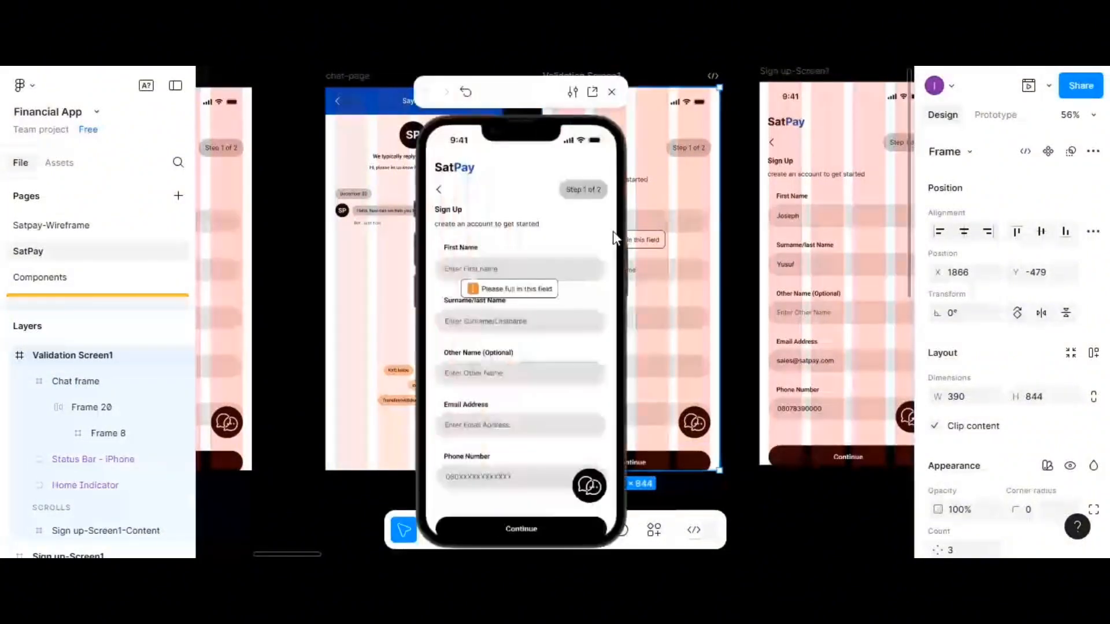
{"action": "left_click", "coordinate": [589, 487]}
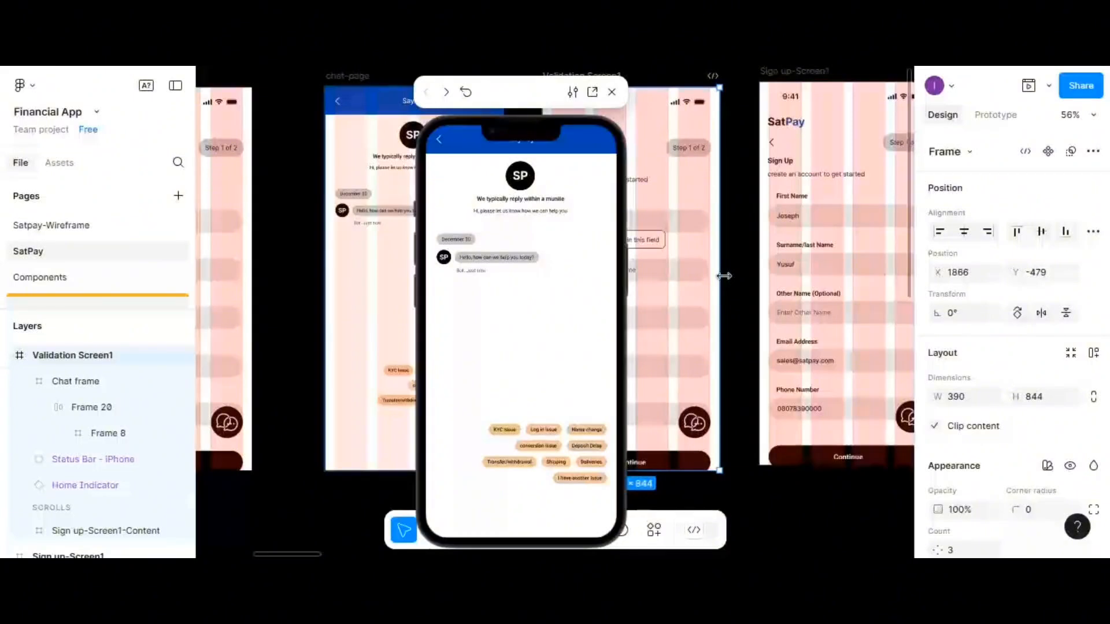
{"action": "left_click", "coordinate": [613, 92]}
Replace the Chat frame on the filled-in sign-up screen with the linked copy, placed just above the Continue button
{"action": "scroll", "coordinate": [700, 319], "scroll_direction": "up", "scroll_amount": 1}
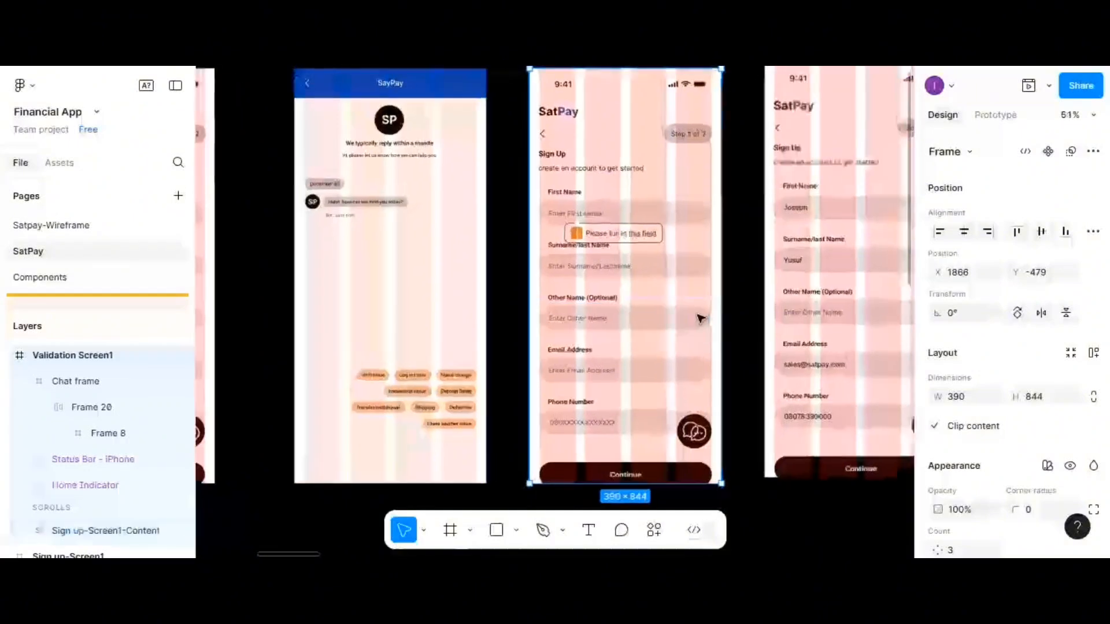
{"action": "scroll", "coordinate": [700, 319], "scroll_direction": "up", "scroll_amount": 2}
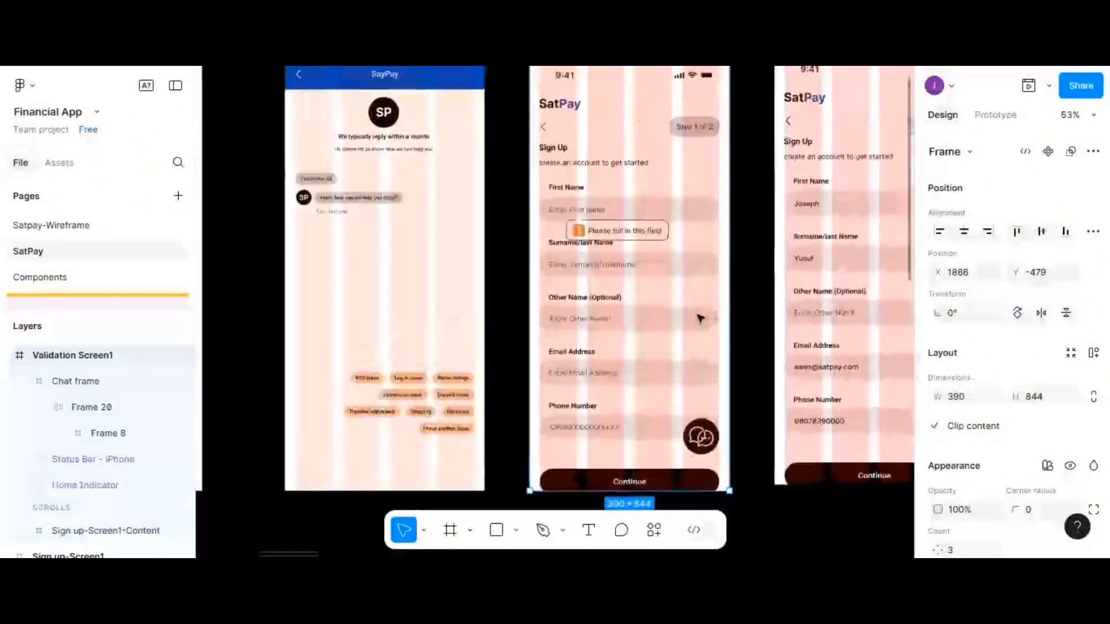
{"action": "scroll", "coordinate": [701, 319], "scroll_direction": "right", "scroll_amount": 5}
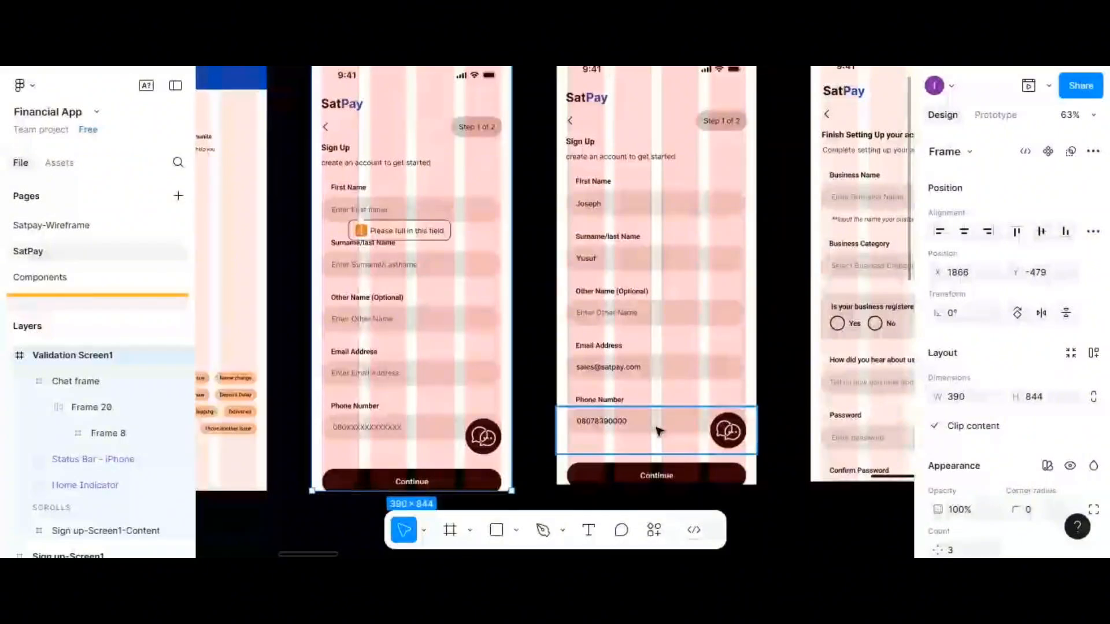
{"action": "left_click", "coordinate": [660, 431]}
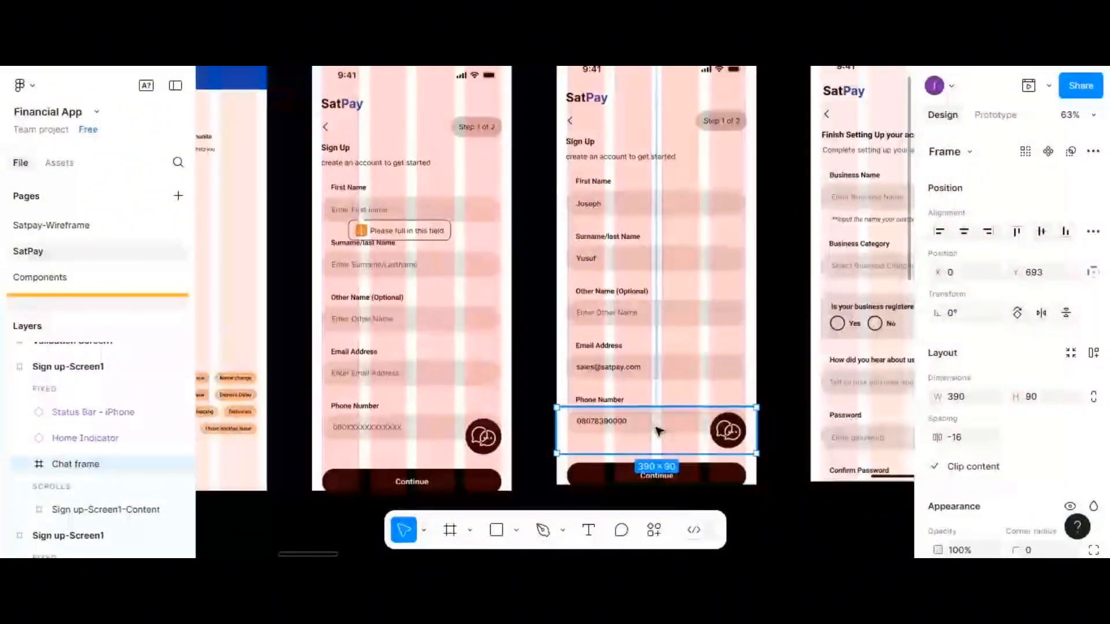
{"action": "key", "text": "Delete"}
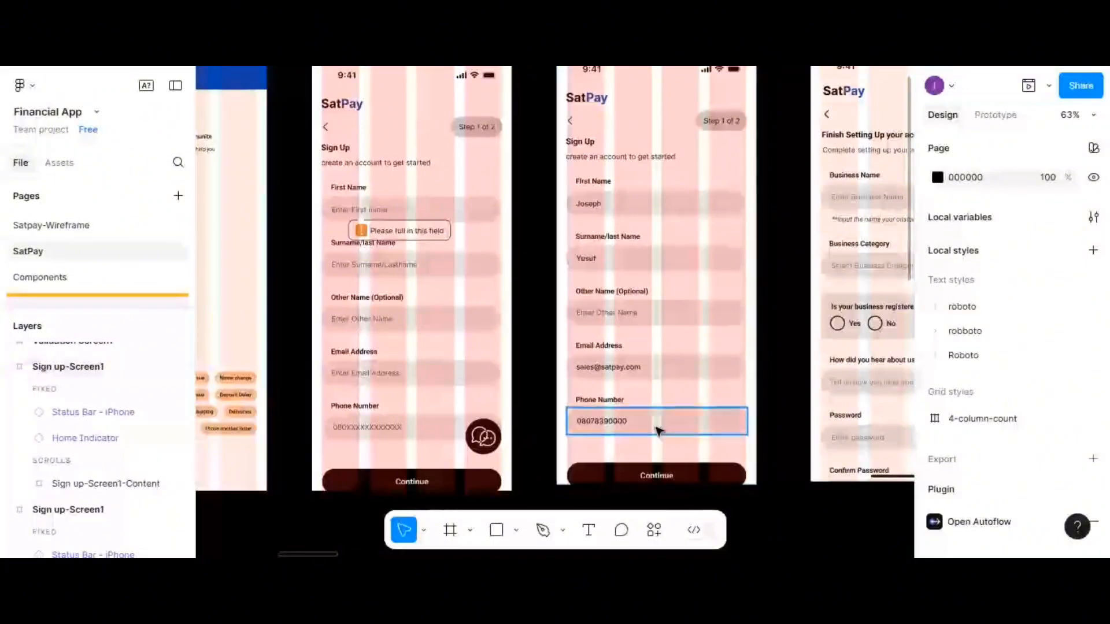
{"action": "key", "text": "ctrl+v"}
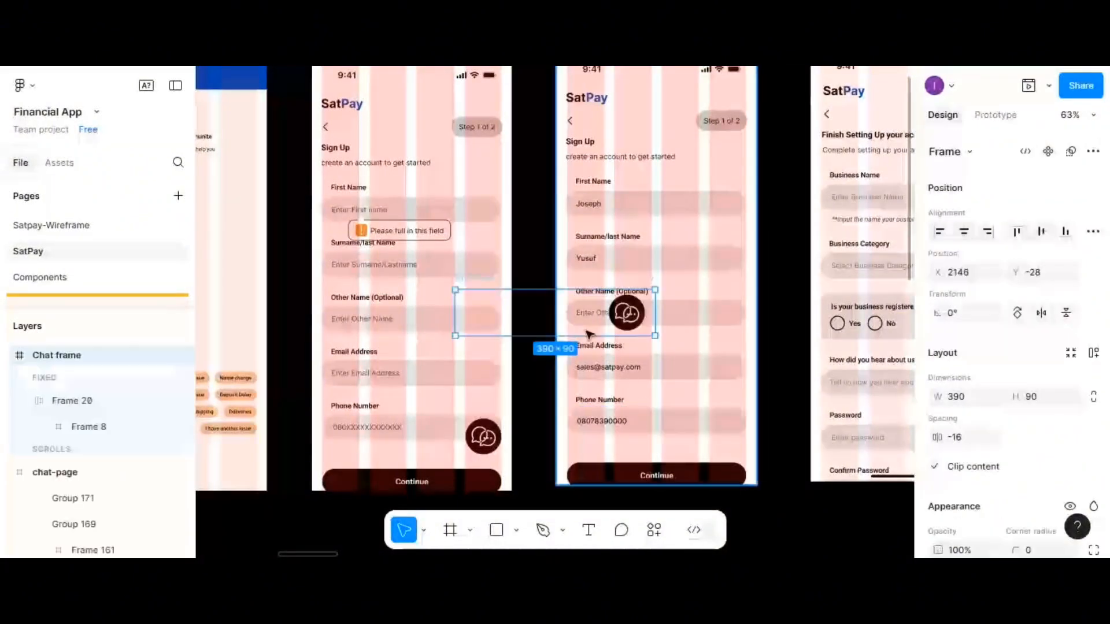
{"action": "left_click_drag", "start_coordinate": [575, 318], "coordinate": [680, 441]}
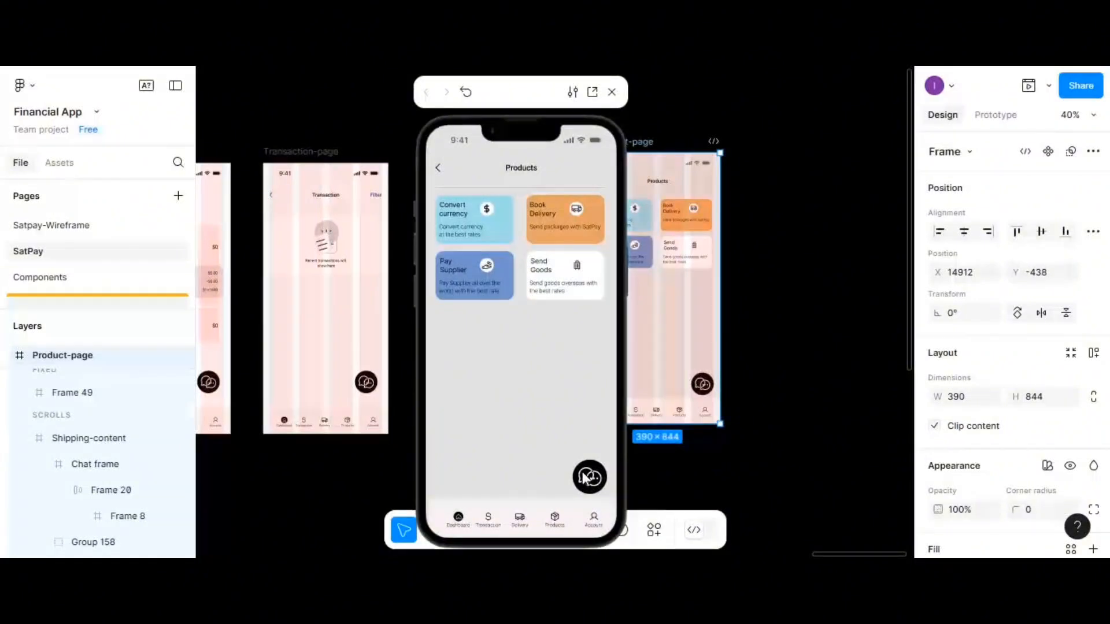
Test opening the chat page from the chat icon and closing it again in the Product-page preview
{"action": "left_click", "coordinate": [587, 477]}
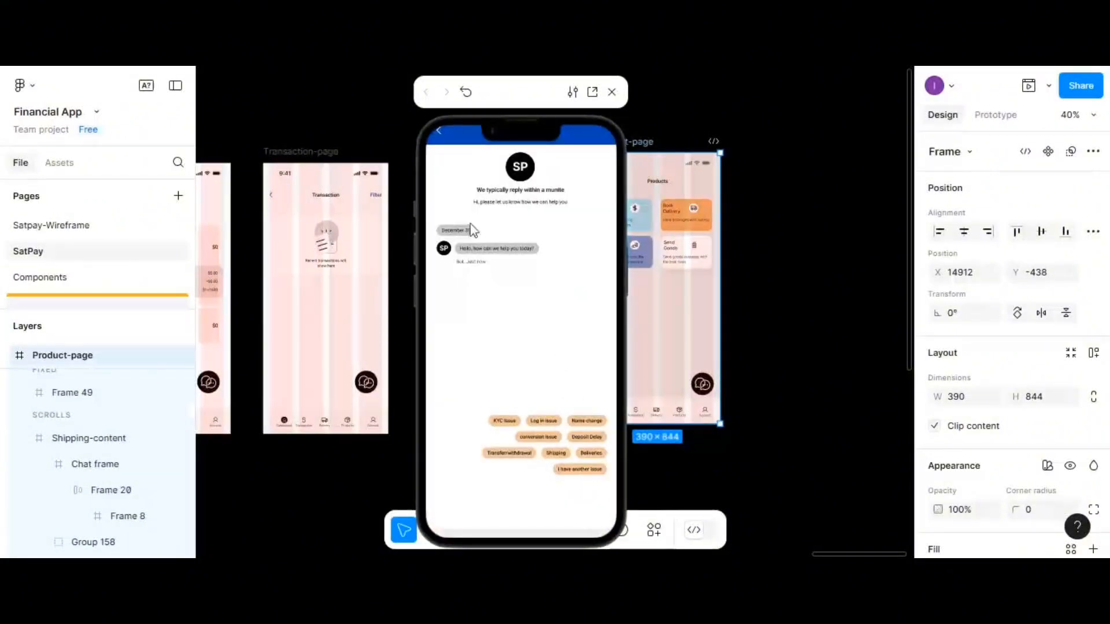
{"action": "left_click", "coordinate": [441, 137]}
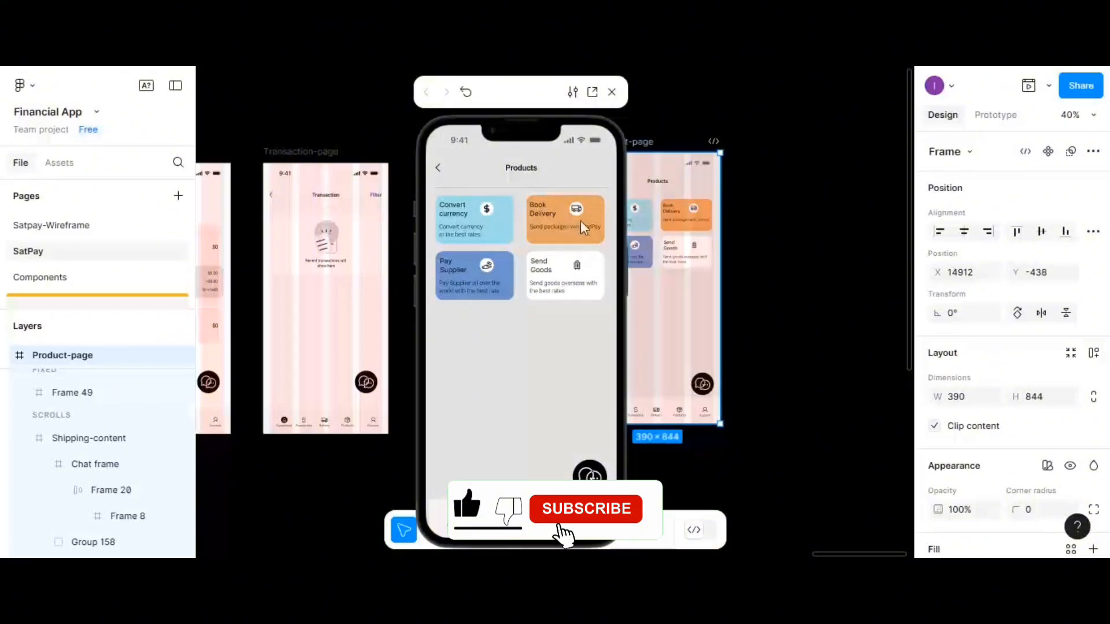